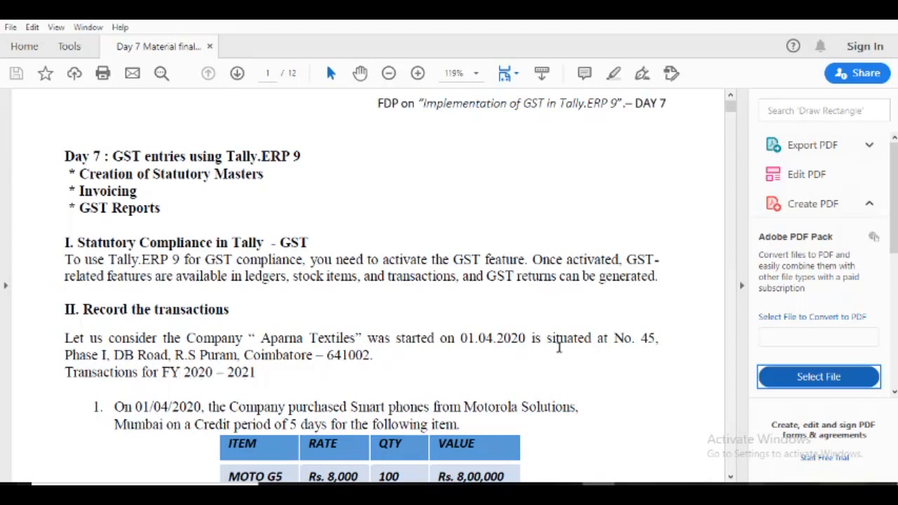
Read the five transactions for FY 2020-2021 and the GST activation instructions in the Day 7 PDF.
drag(729, 477, 730, 478)
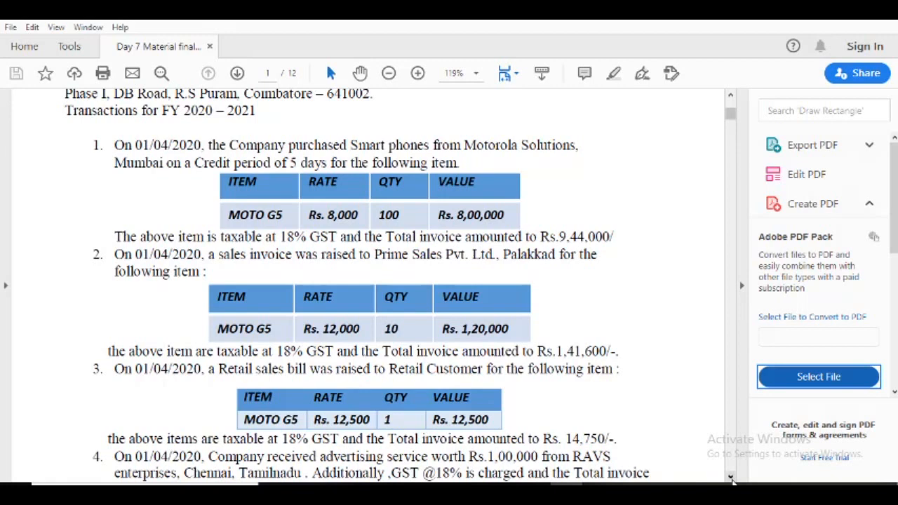
click(731, 478)
click(731, 478)
click(731, 478)
click(731, 478)
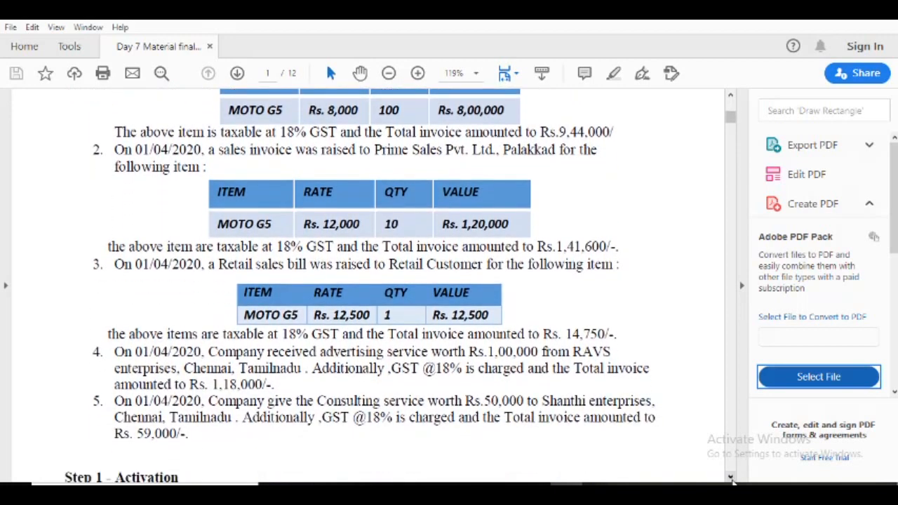
click(731, 479)
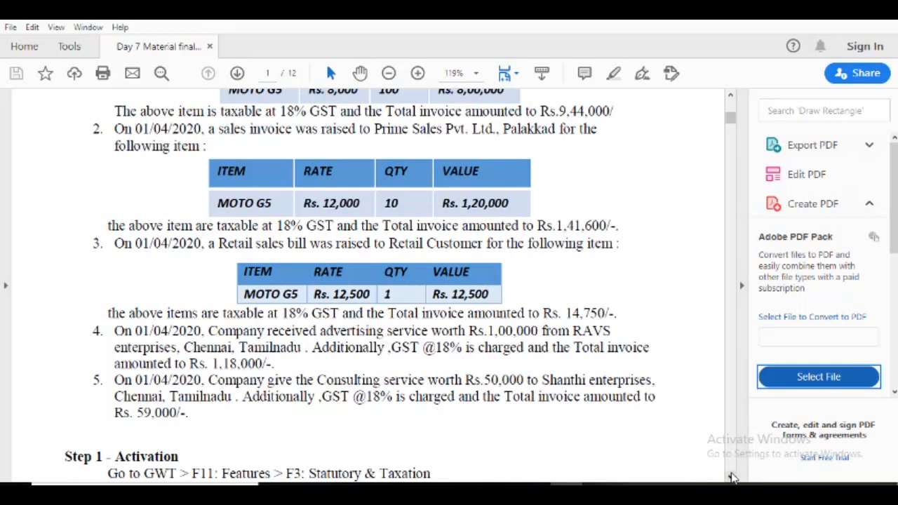
click(731, 98)
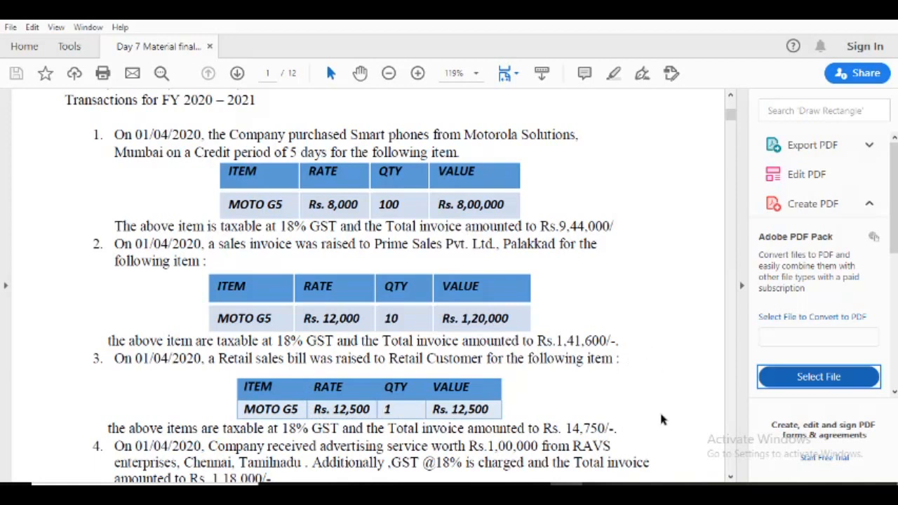
click(729, 478)
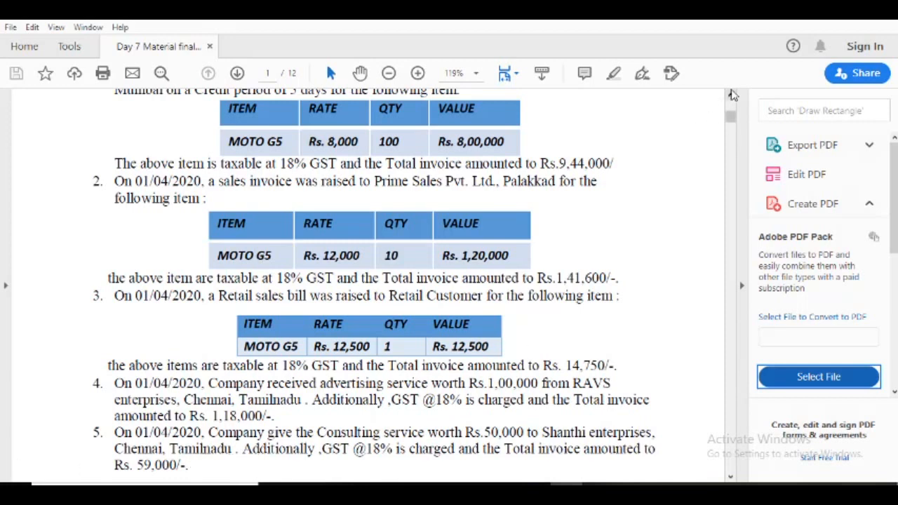
scroll(732, 95, up, 3)
scroll(732, 95, up, 1)
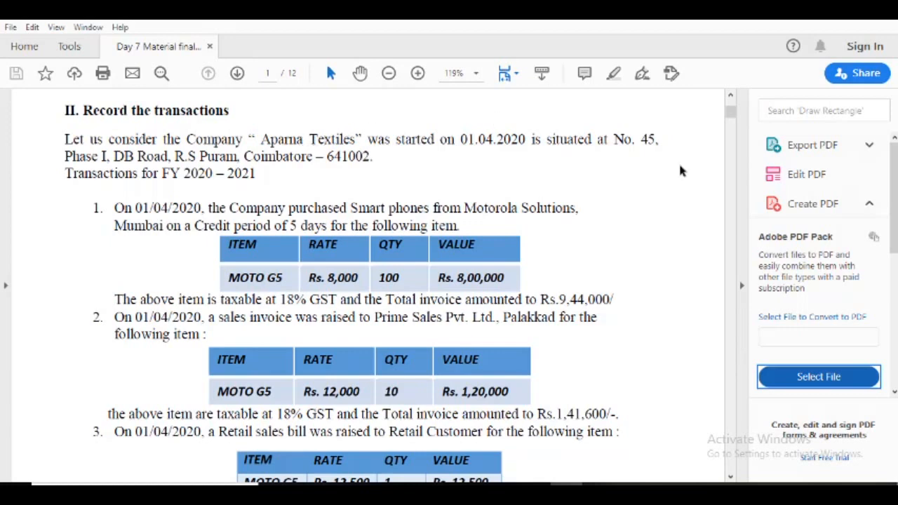
drag(729, 116, 728, 132)
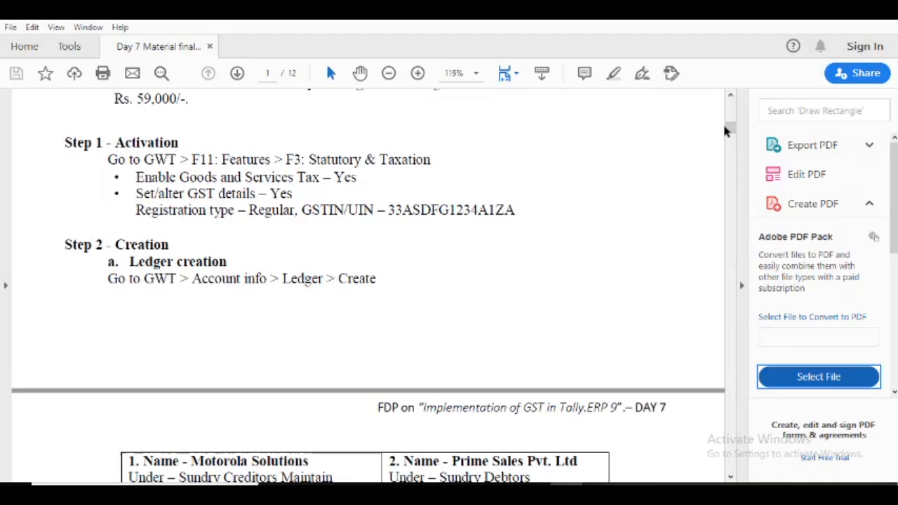
Switch to Tally.ERP 9 and shut the open Blazer House company.
key(alt+Tab)
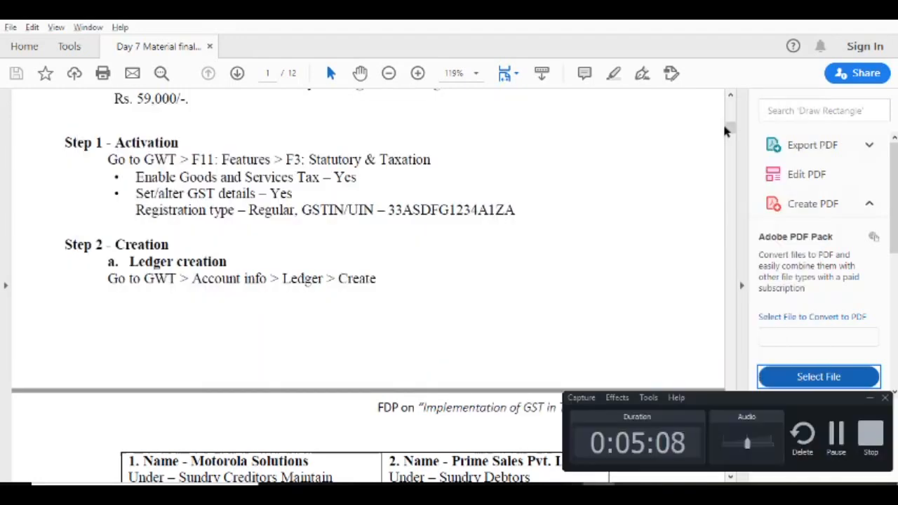
key(alt+Tab)
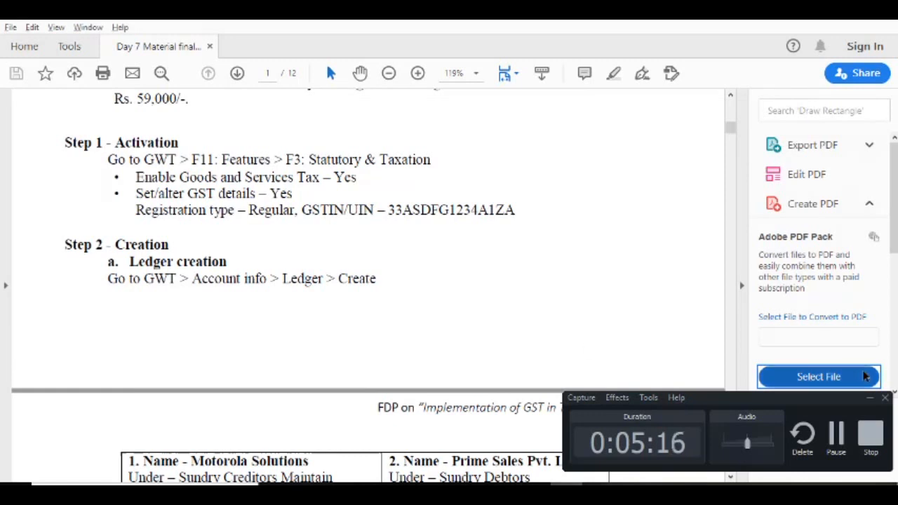
click(871, 399)
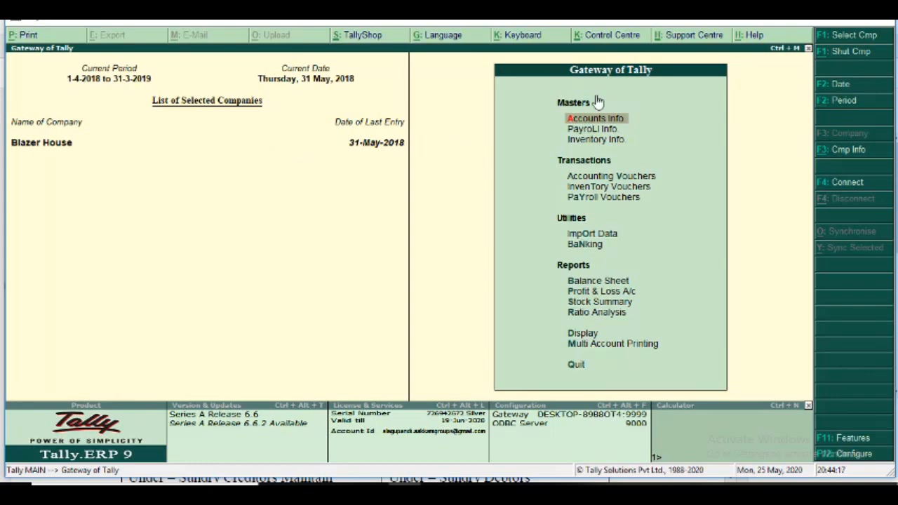
click(860, 59)
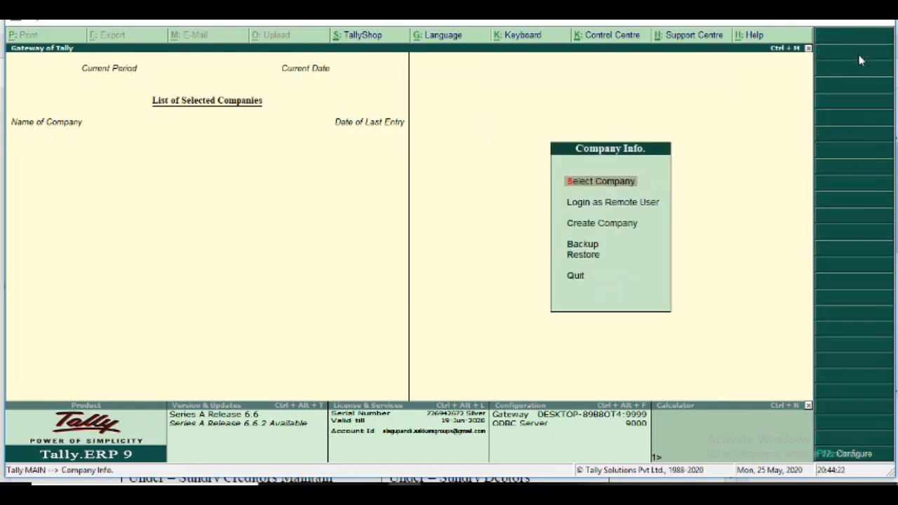
Start creating a new company with Aparna Mobiles as both its name and mailing name.
click(584, 227)
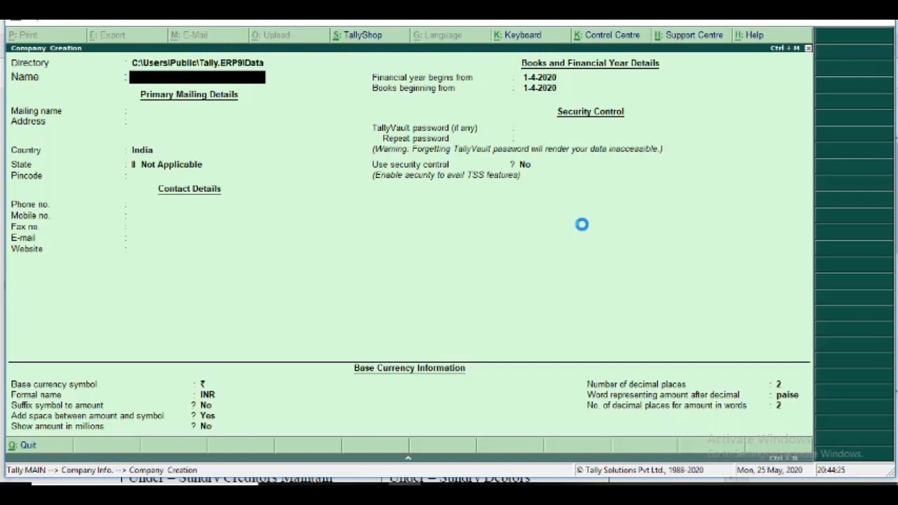
text(Aparna Mobiles)
key(Return)
key(Return)
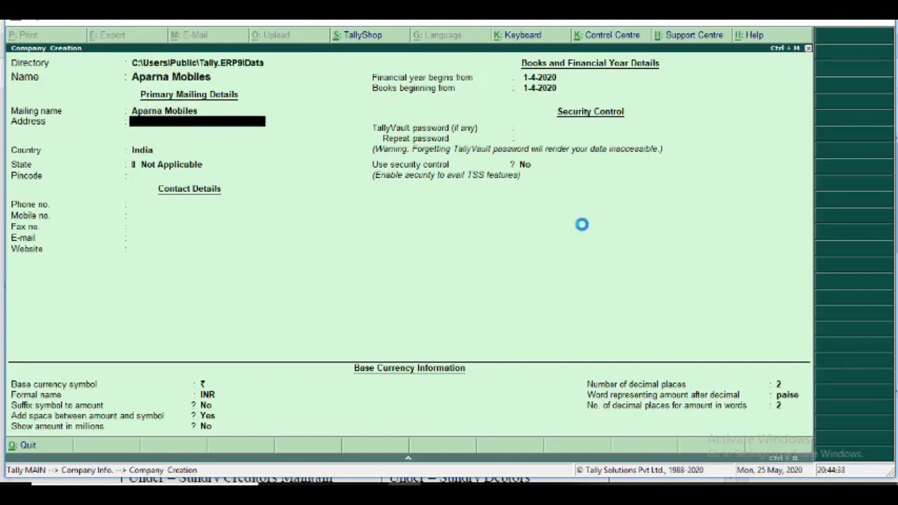
Look up the company's address in the Day 7 PDF and enter its first line in Tally's company creation form.
key(alt+Tab)
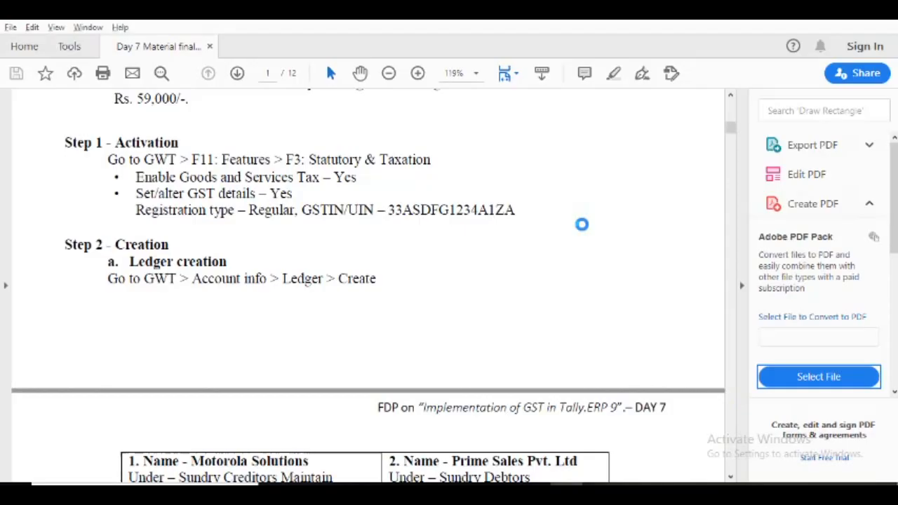
scroll(582, 224, up, 5)
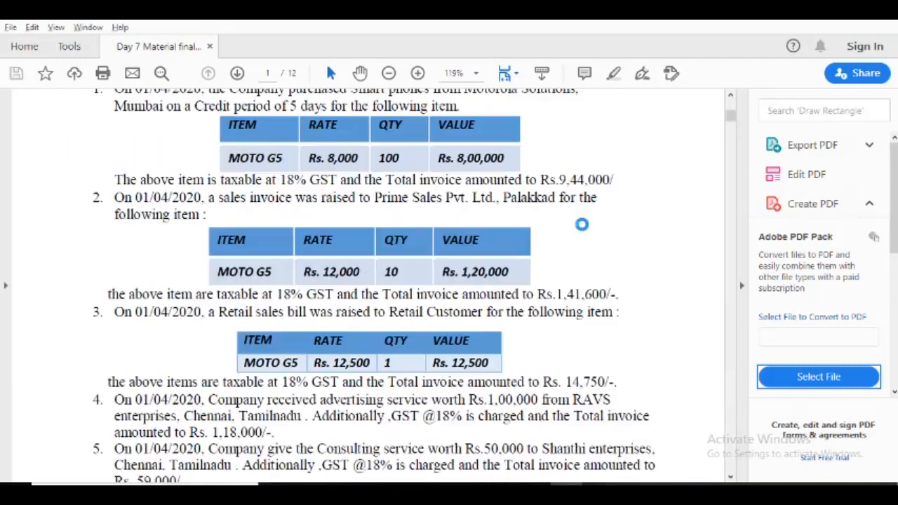
scroll(582, 224, up, 4)
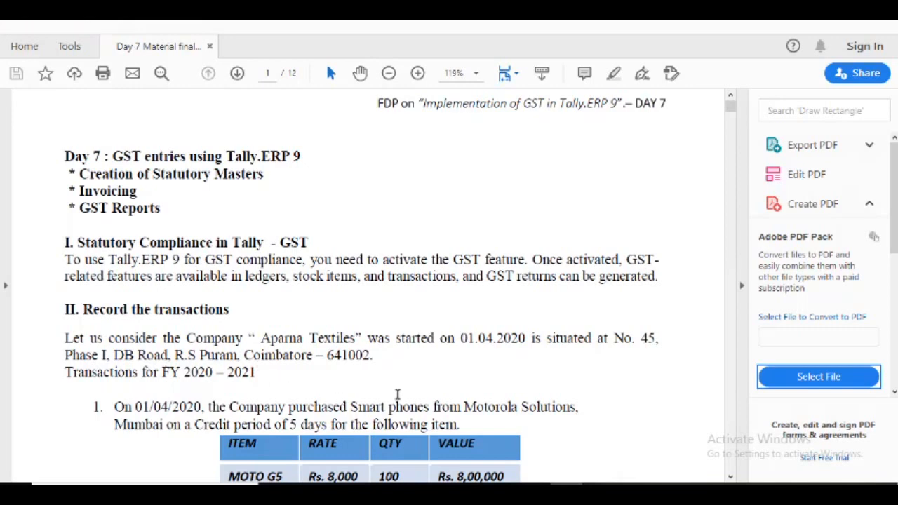
key(alt+Tab)
text(No 45)
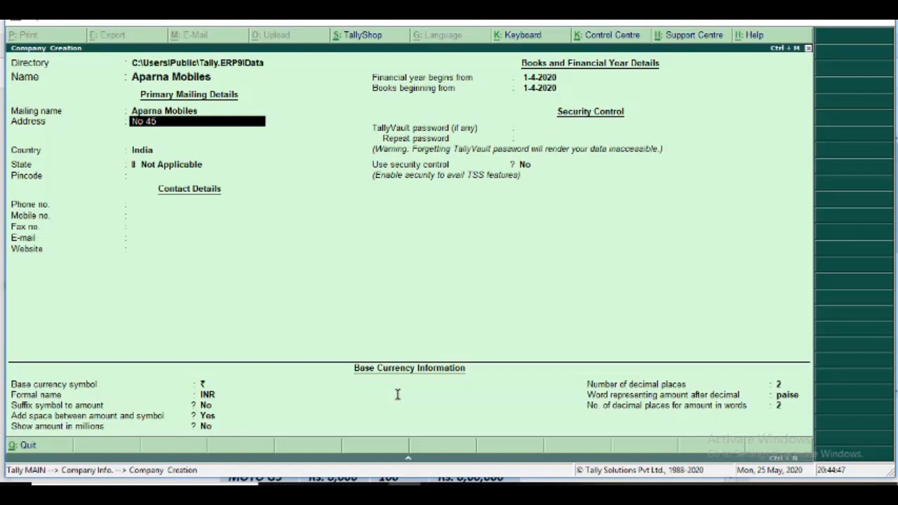
text(, Phase I)
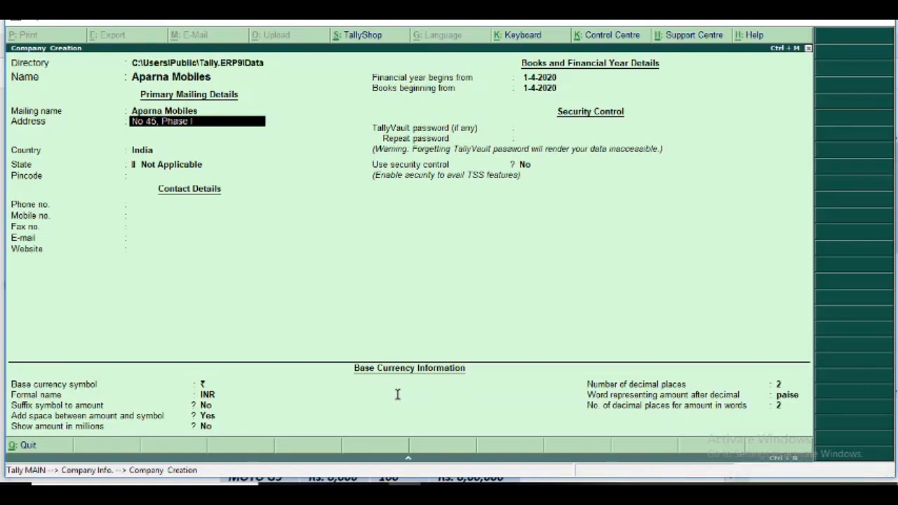
key(Return)
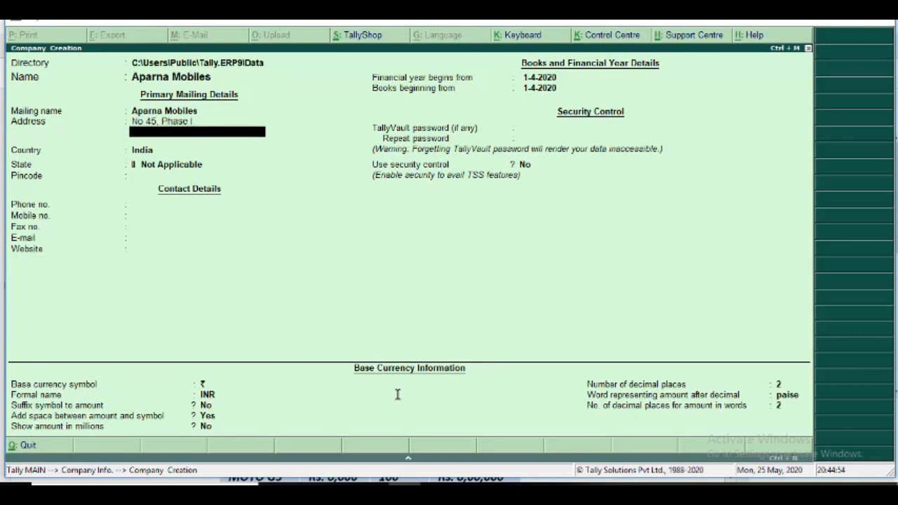
Complete the company's mailing address with the street, locality and city lines.
text(D B Road)
key(Return)
text(R S)
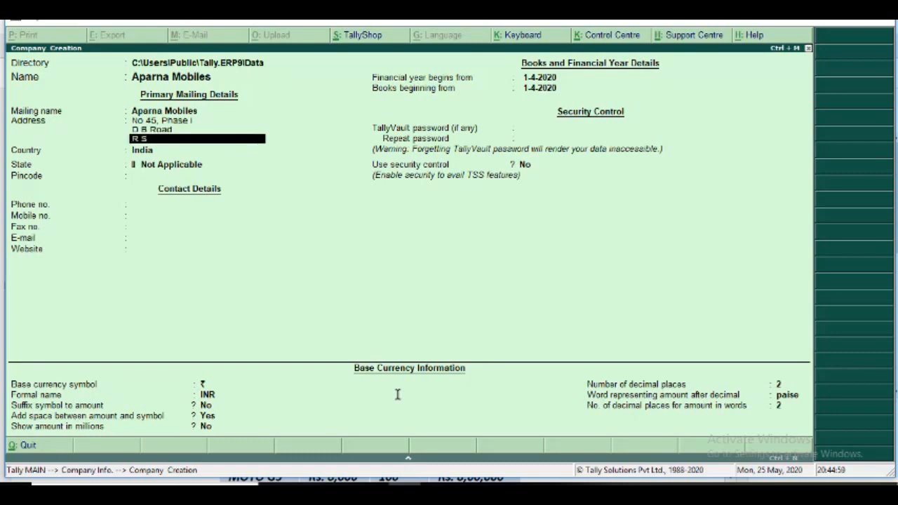
text( Puram)
key(Return)
text(Coimbat)
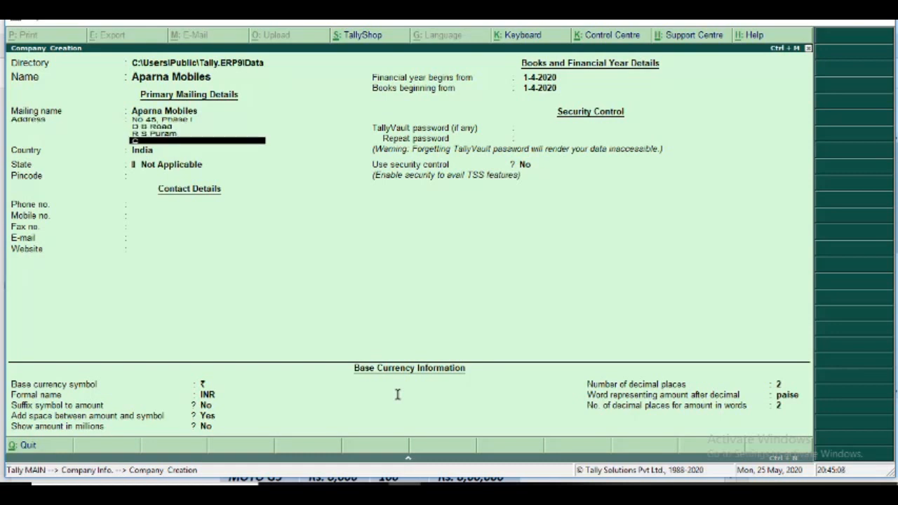
text(-tore)
key(BackSpace)
key(BackSpace)
key(BackSpace)
key(BackSpace)
key(BackSpace)
key(BackSpace)
text(tor)
key(Return)
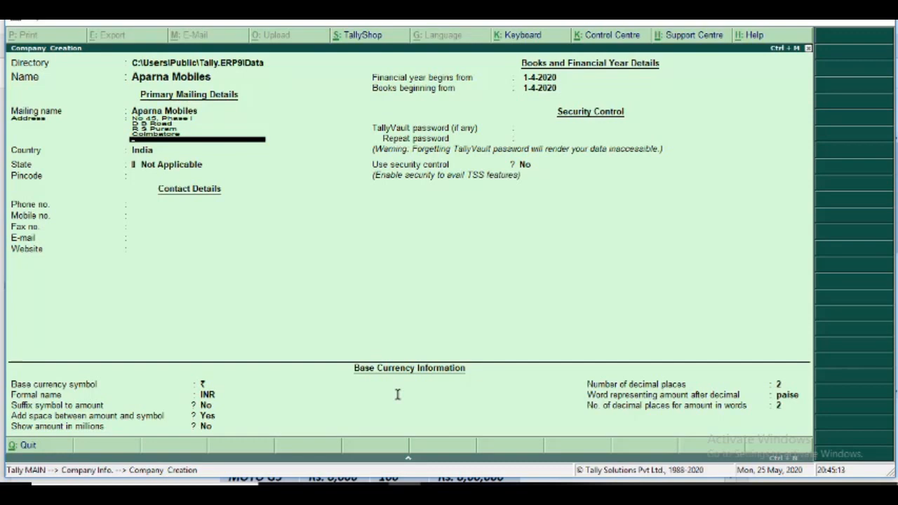
key(Return)
key(Return)
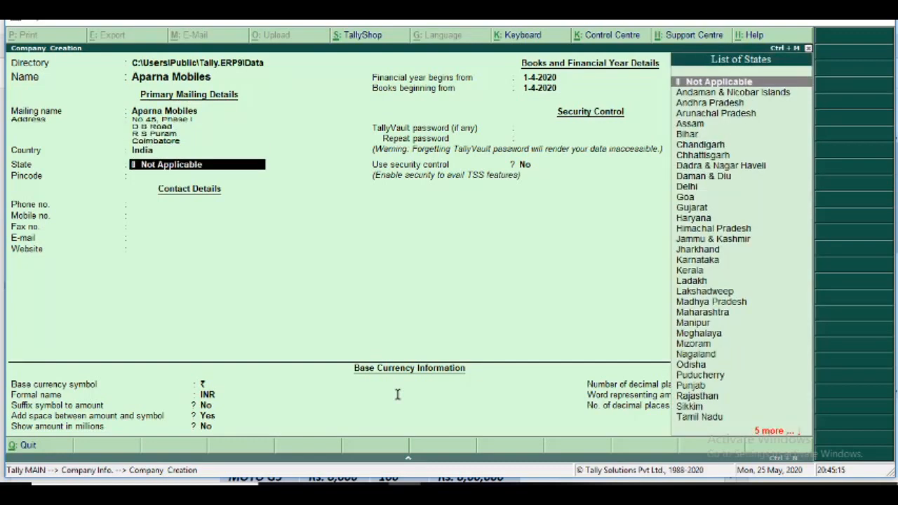
Keep India as the country, set the state to Tamil Nadu and enter the company's pincode.
text(Tamil)
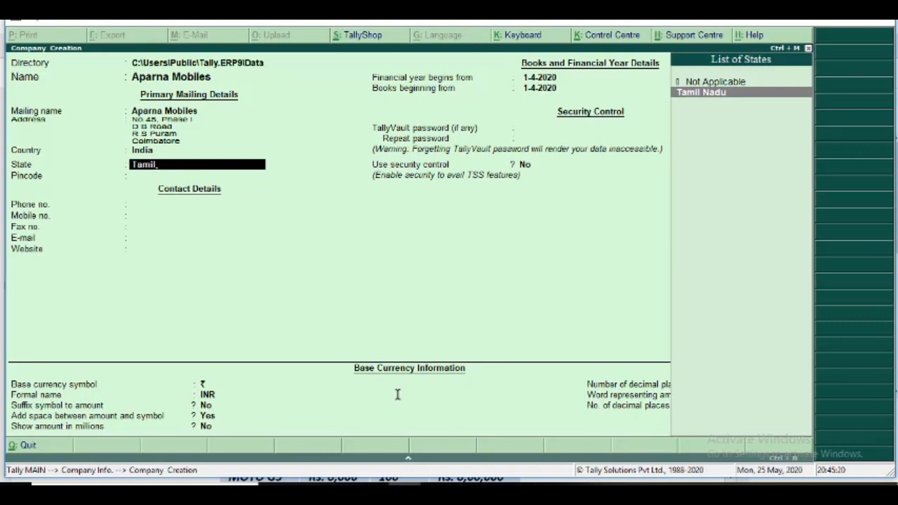
key(Return)
text(64)
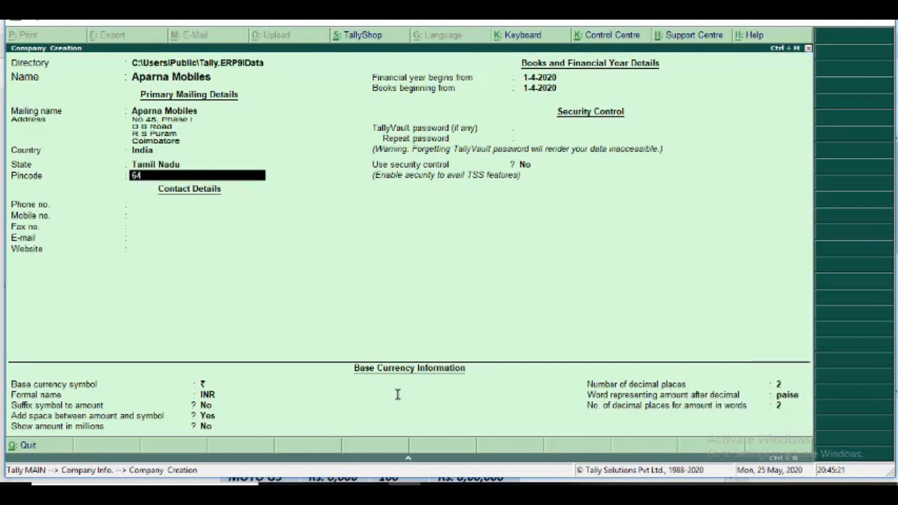
text(1002)
key(Return)
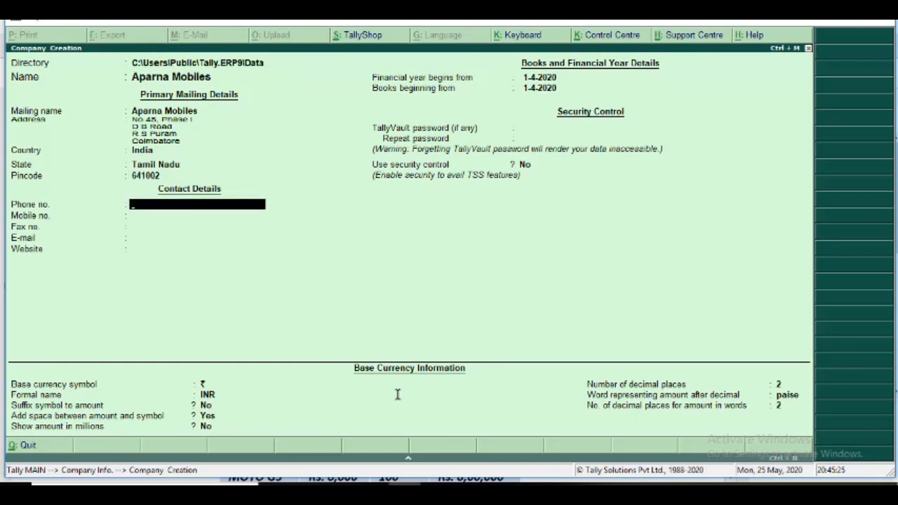
Leave the contact details blank and keep 1-4-2020 for both the financial year start and the books beginning date.
key(Return)
key(Return)
key(Return)
key(Return)
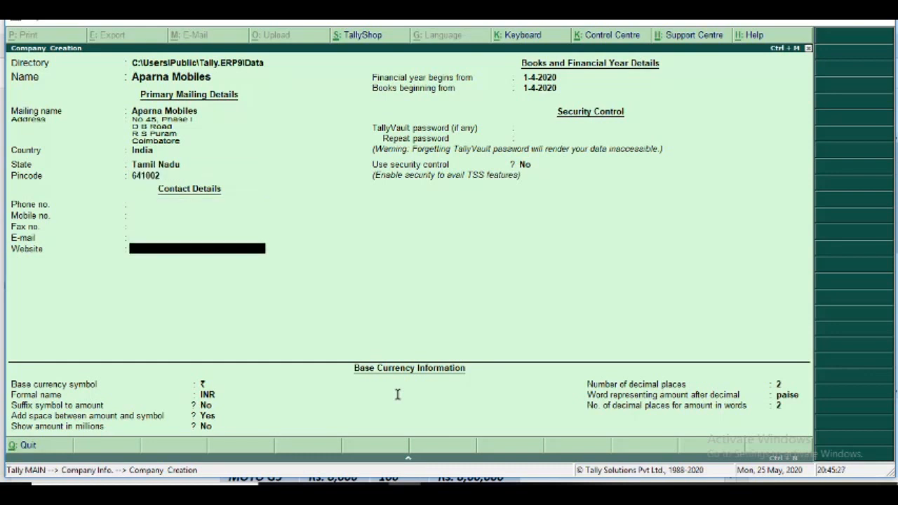
key(Return)
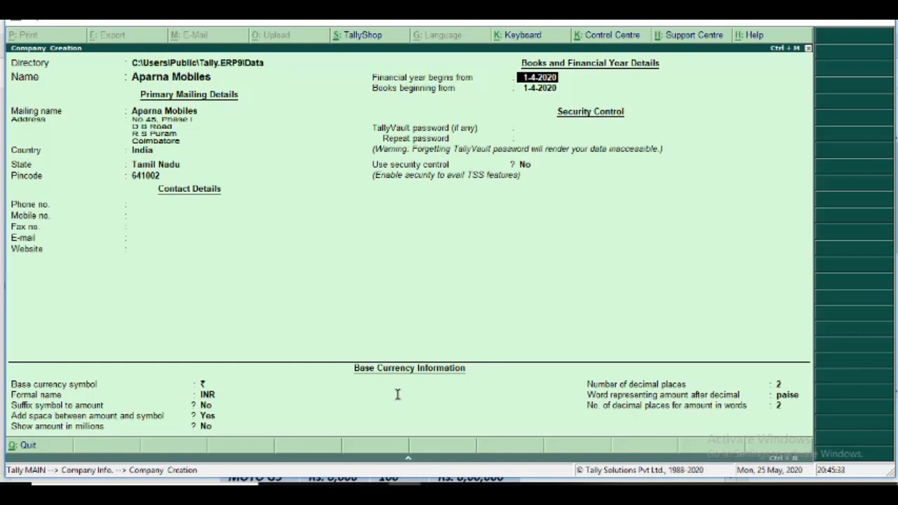
key(Return)
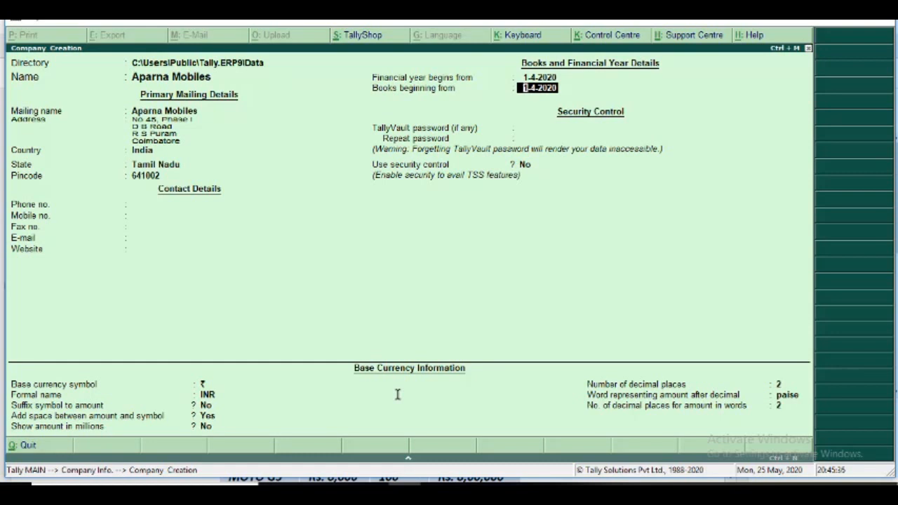
key(Return)
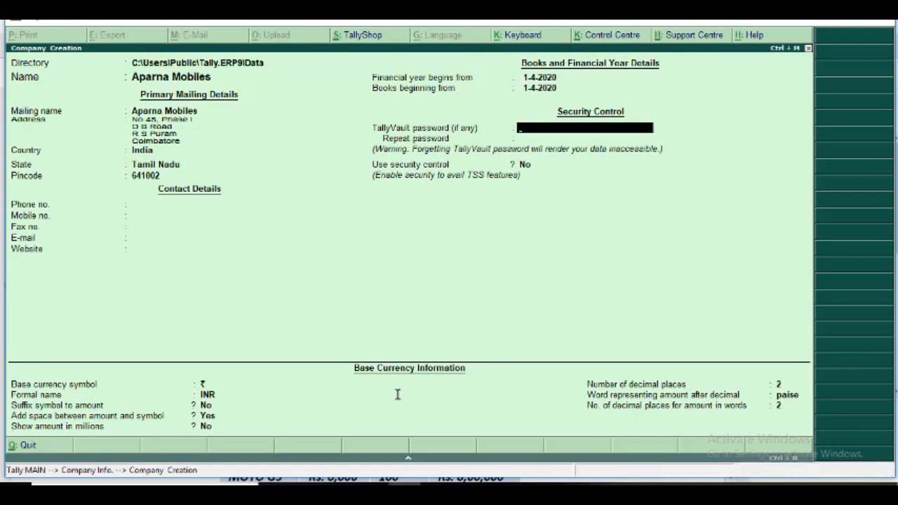
Keep the default security and base currency settings without a TallyVault password, and accept the company creation.
key(Return)
key(Return)
key(Return)
key(Return)
key(Return)
key(Return)
key(Return)
key(Return)
key(Return)
key(Return)
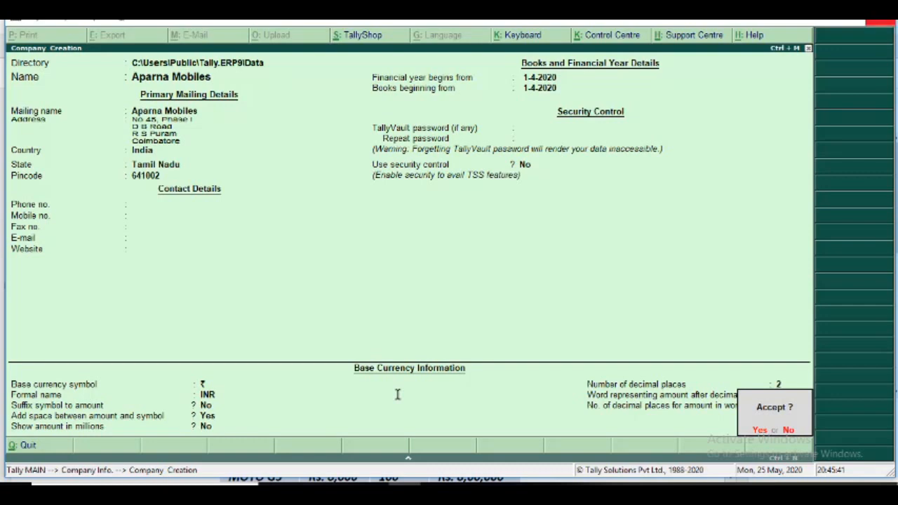
key(Return)
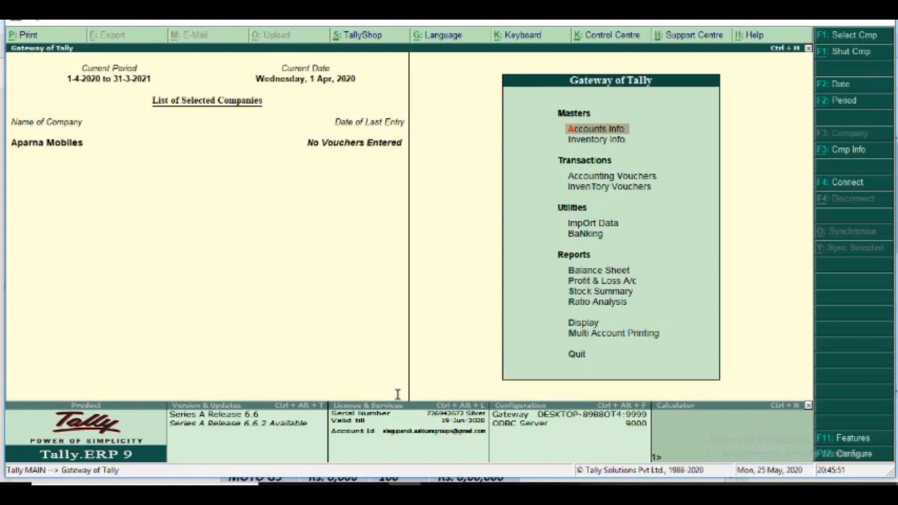
Switch to the Day 7 PDF and review the Step 1 instructions for activating GST.
key(alt+Tab)
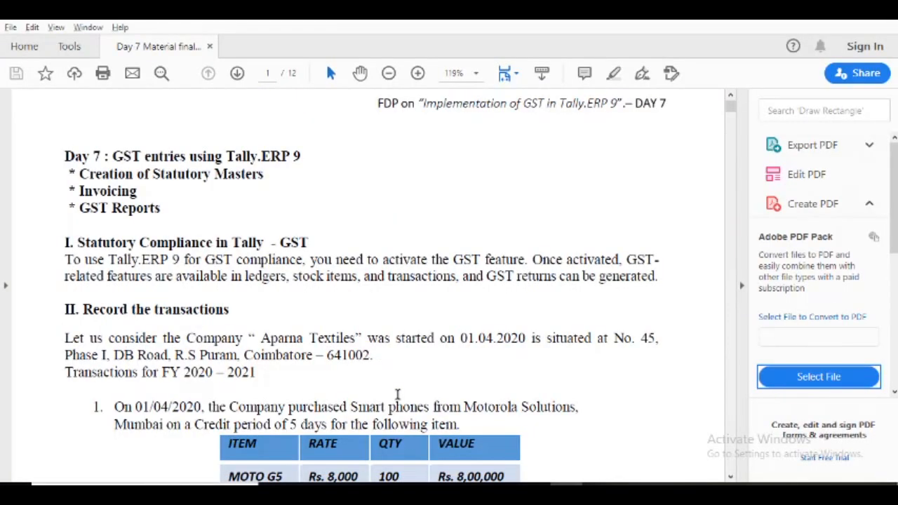
scroll(397, 395, down, 10)
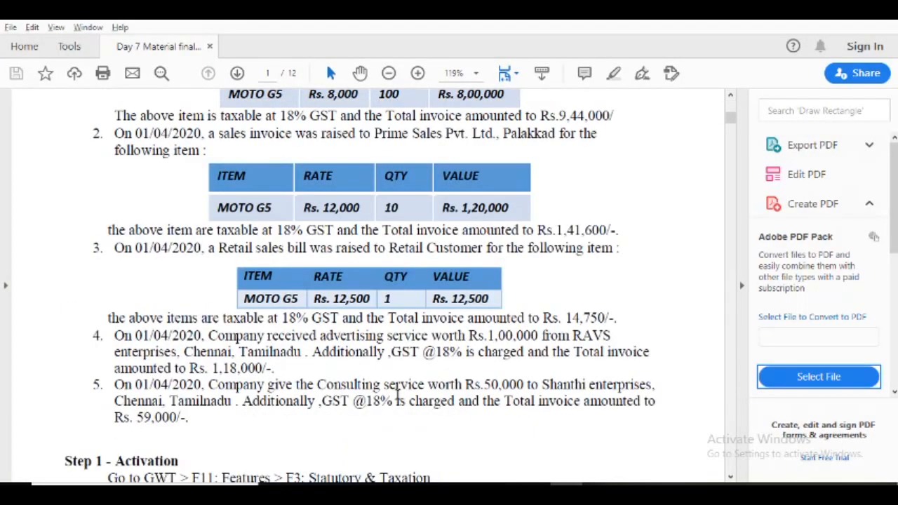
scroll(397, 395, down, 10)
scroll(397, 395, up, 10)
scroll(397, 395, down, 3)
scroll(397, 395, down, 3)
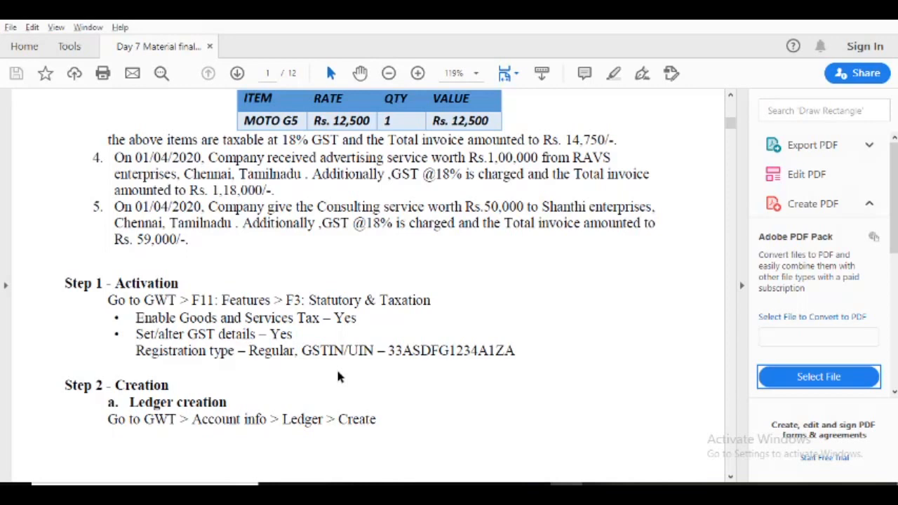
Switch to Tally.ERP 9 and, in the Statutory & Taxation company features, enable Goods and Services Tax and Set/alter GST details.
key(alt+Tab)
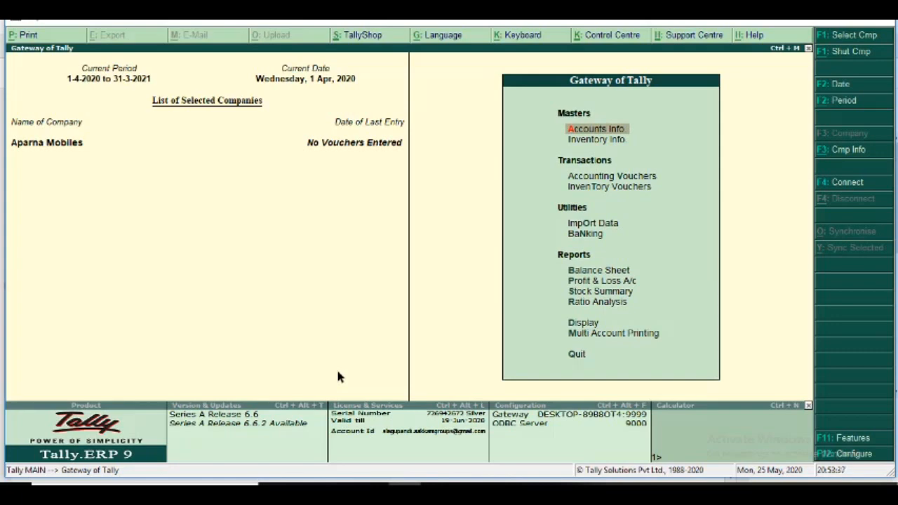
key(Return)
key(Escape)
click(860, 441)
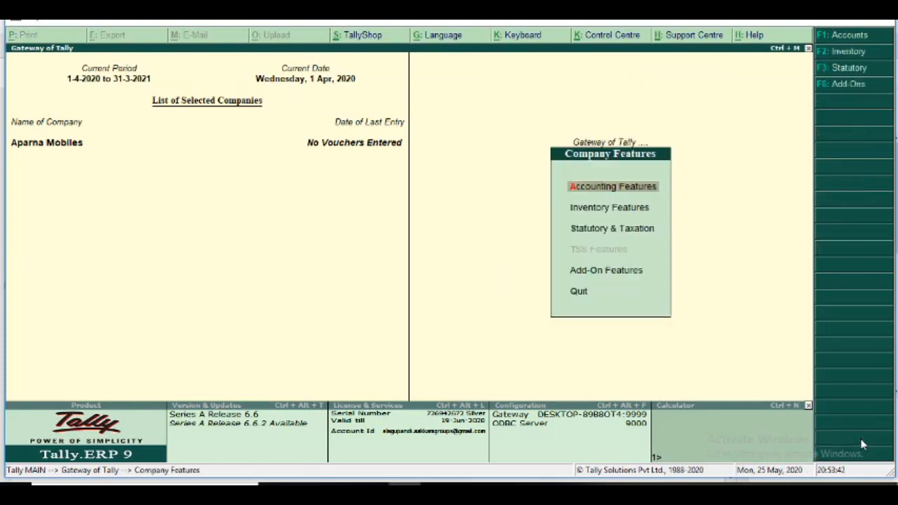
click(593, 232)
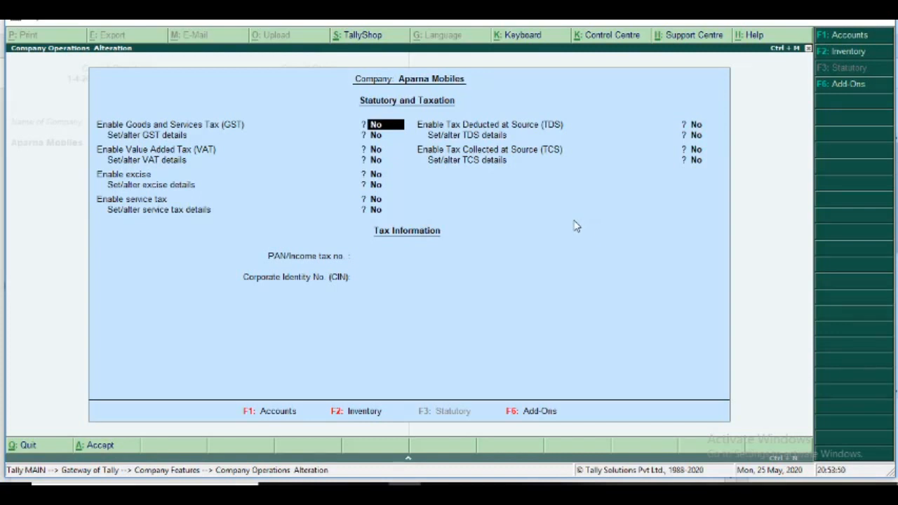
text(y)
key(Return)
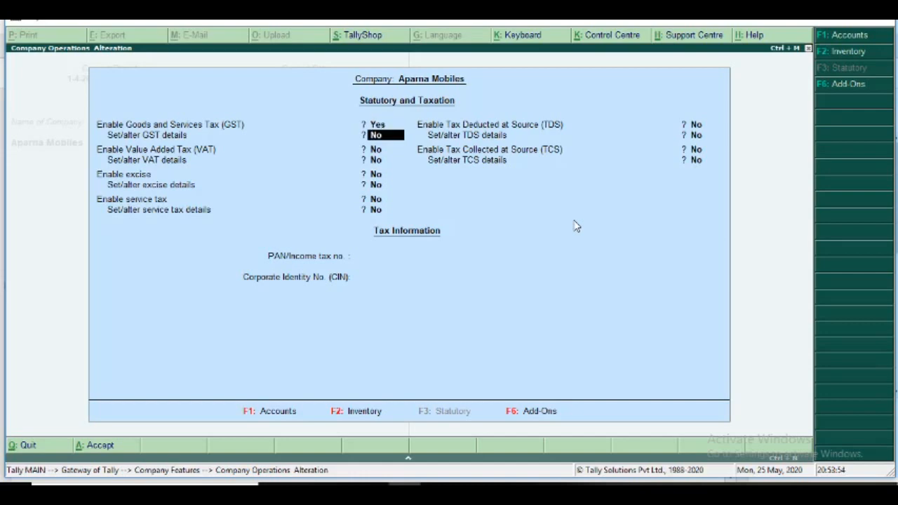
text(y)
key(Return)
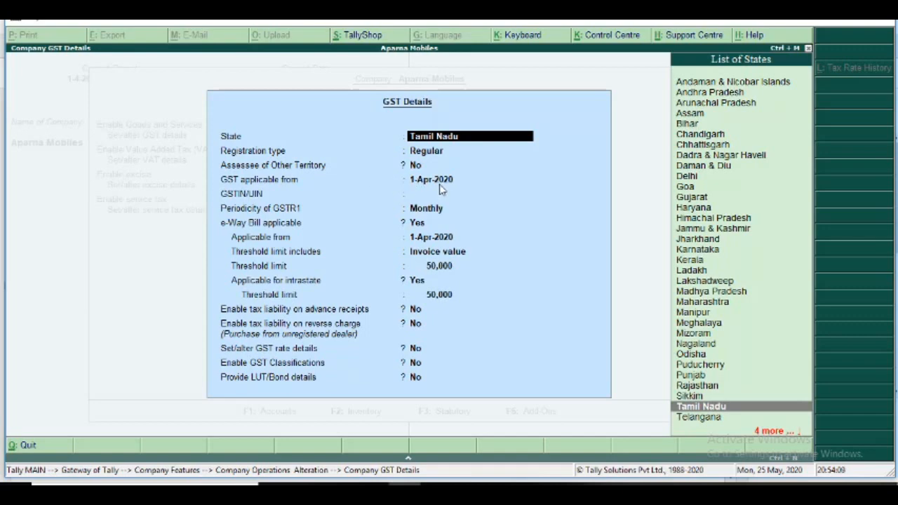
Keep Tamil Nadu, Regular registration and 1-Apr-2020 in the GST details, and enter the company's GSTIN/UIN from the exercise.
key(Return)
key(Return)
key(Return)
key(Return)
key(Return)
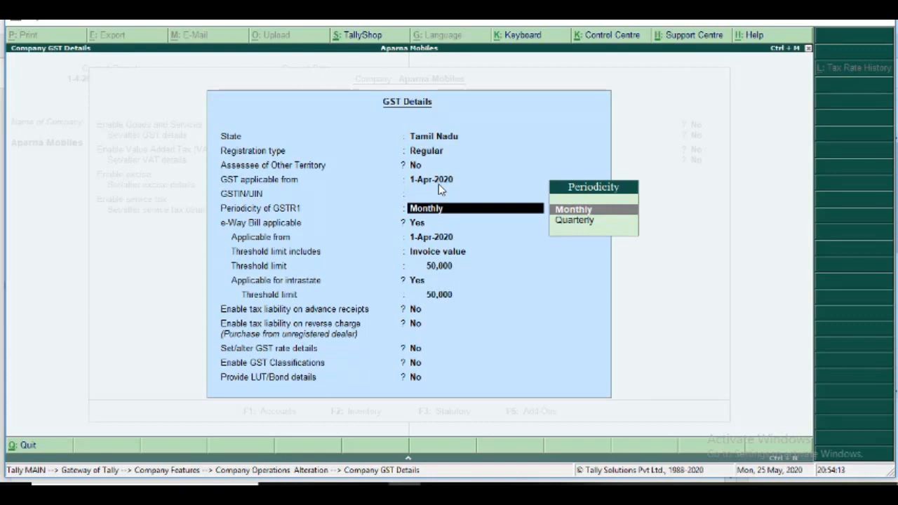
key(BackSpace)
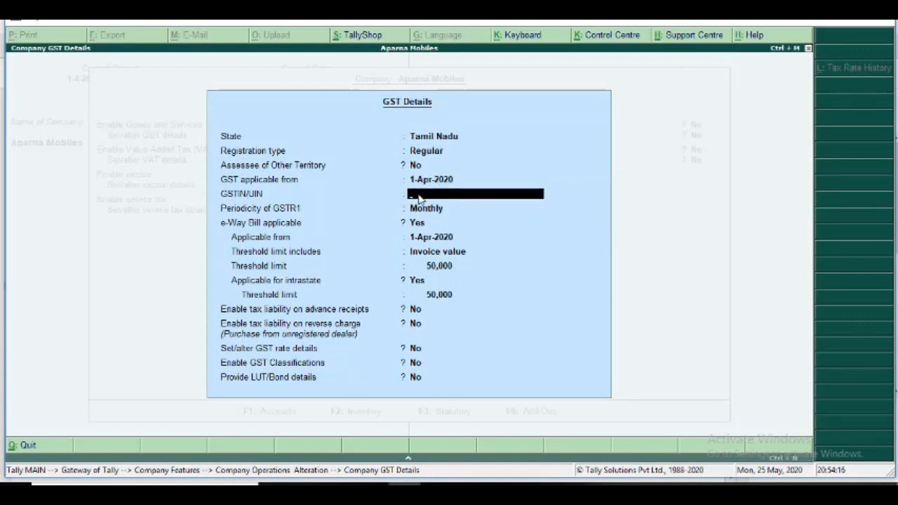
text(33ASDFG1234)
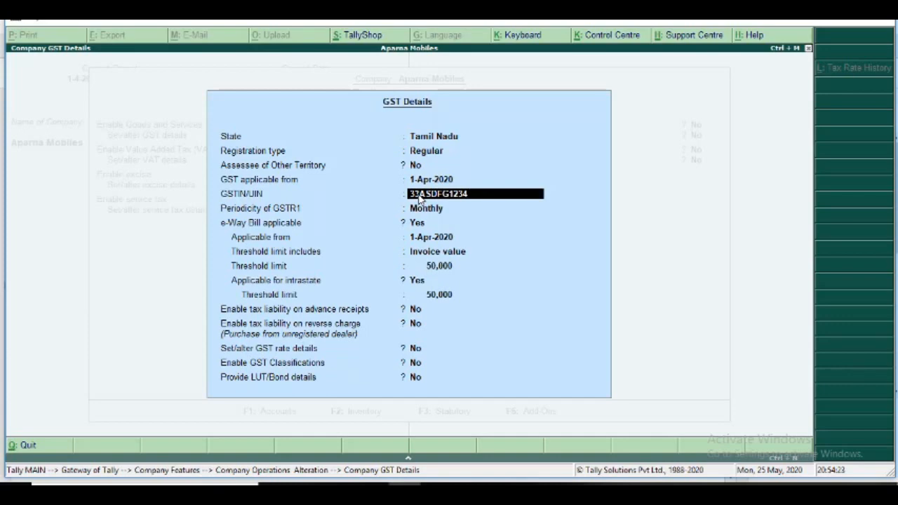
text(A1ZA)
key(Return)
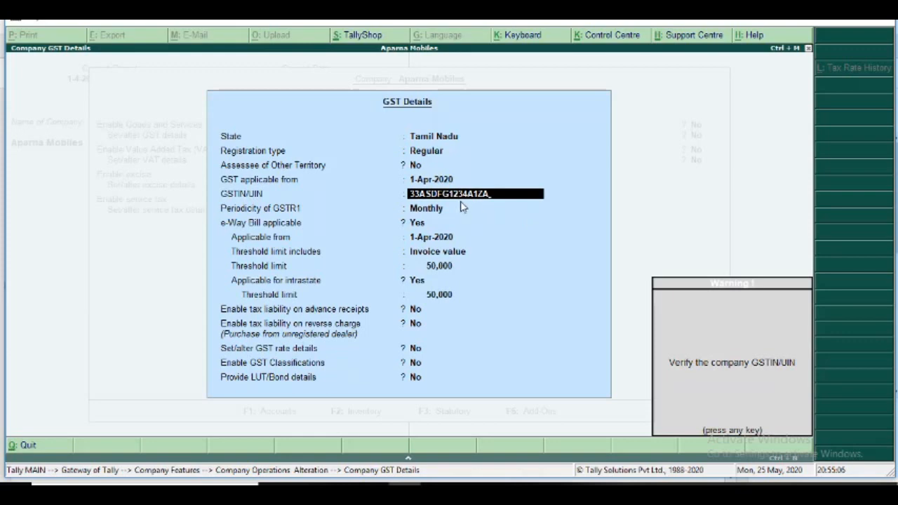
key(Return)
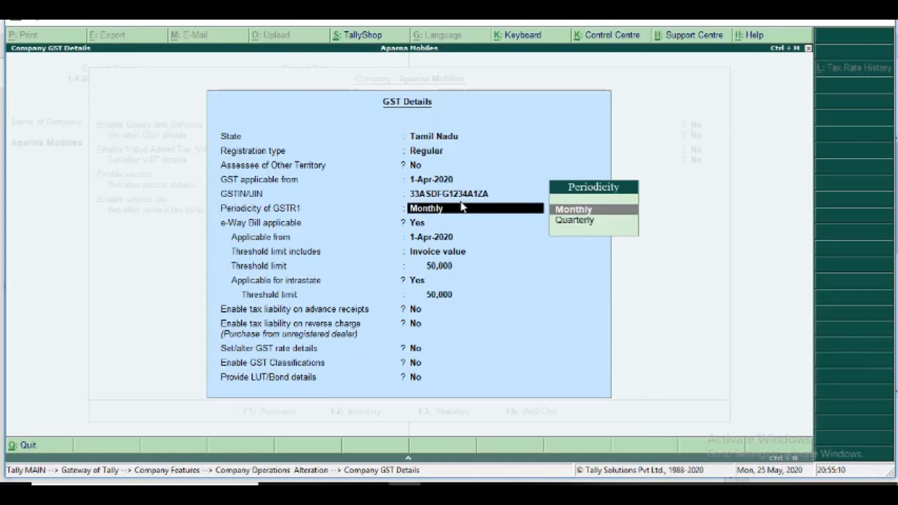
Keep the monthly GSTR1 periodicity, e-Way Bill and tax liability defaults, and set Set/alter GST rate details to Yes.
key(Return)
key(Return)
key(Return)
key(Return)
key(Return)
key(Return)
key(Return)
key(Return)
key(Return)
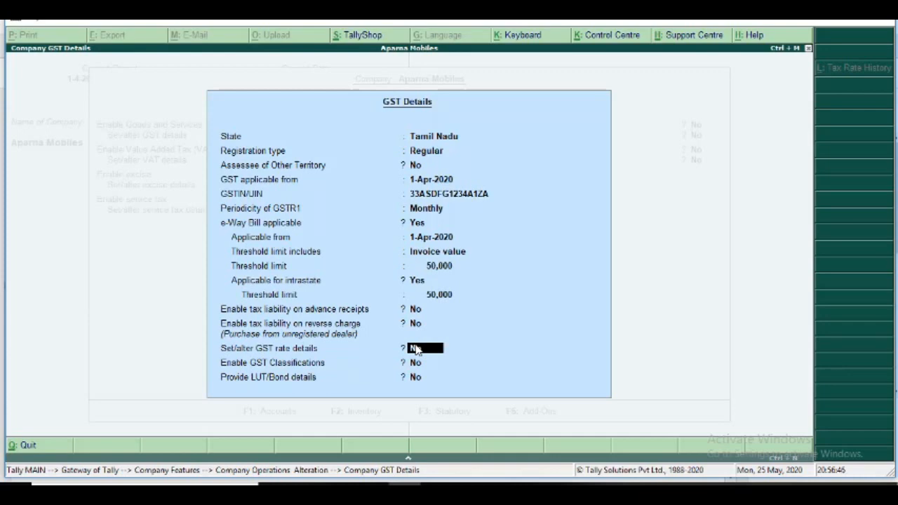
text(y)
key(Return)
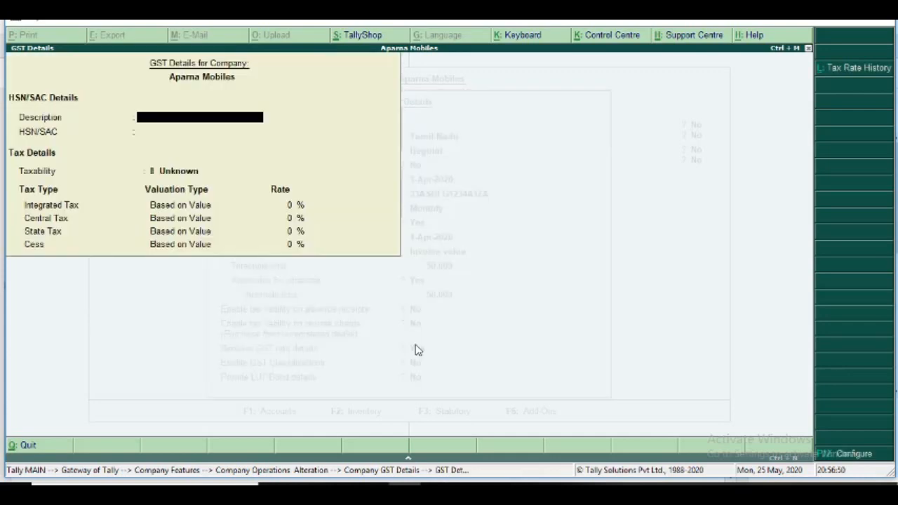
Configure the GST rate details with HSN/SAC details, valuation type selection and showing all GST tax types set to No.
click(854, 456)
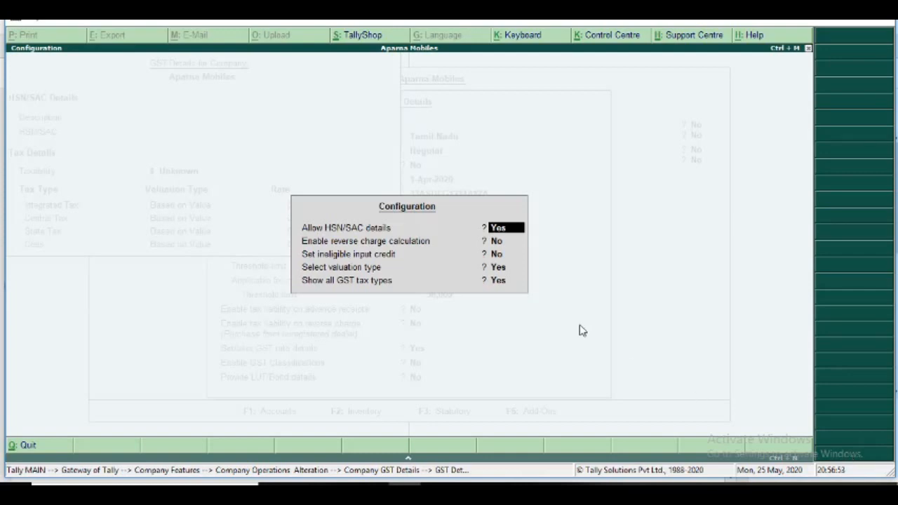
key(Return)
key(Return)
key(Return)
text(n)
click(499, 230)
click(499, 280)
text(n)
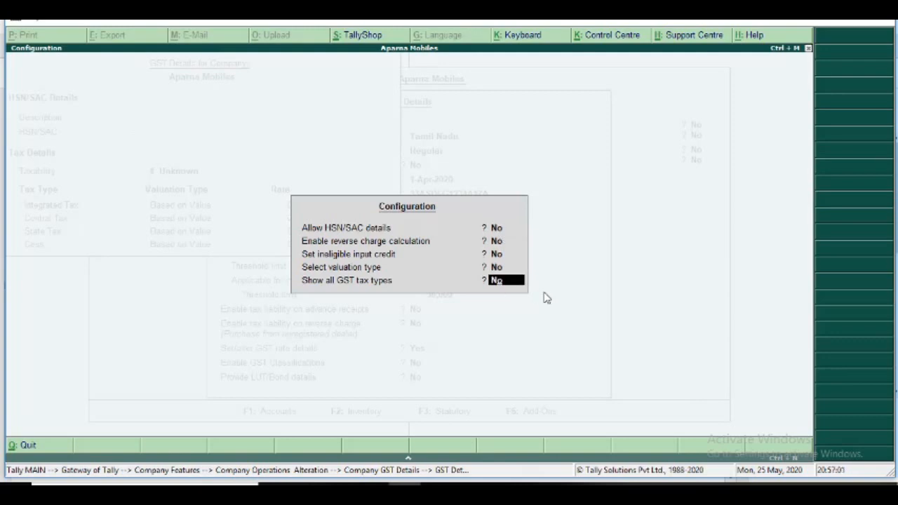
key(Return)
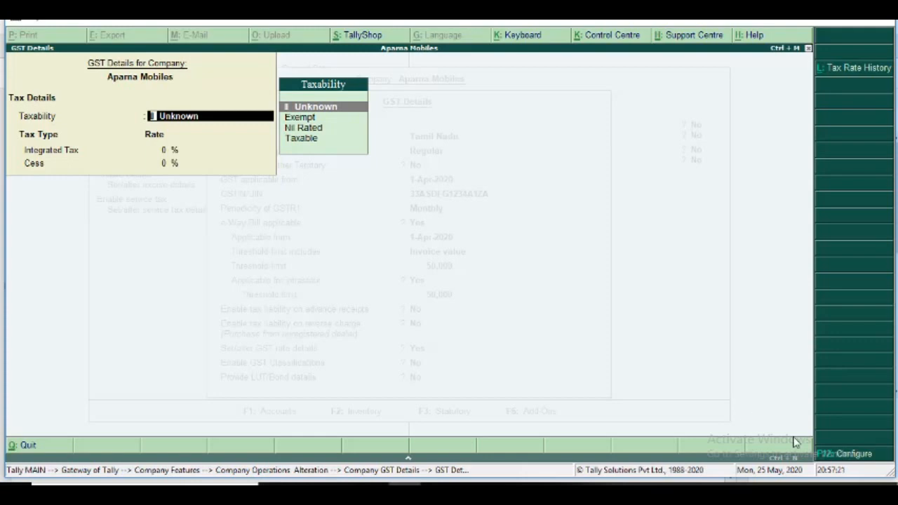
Set Allow HSN/SAC details and Select valuation type to Yes in the GST rate details configuration.
click(838, 456)
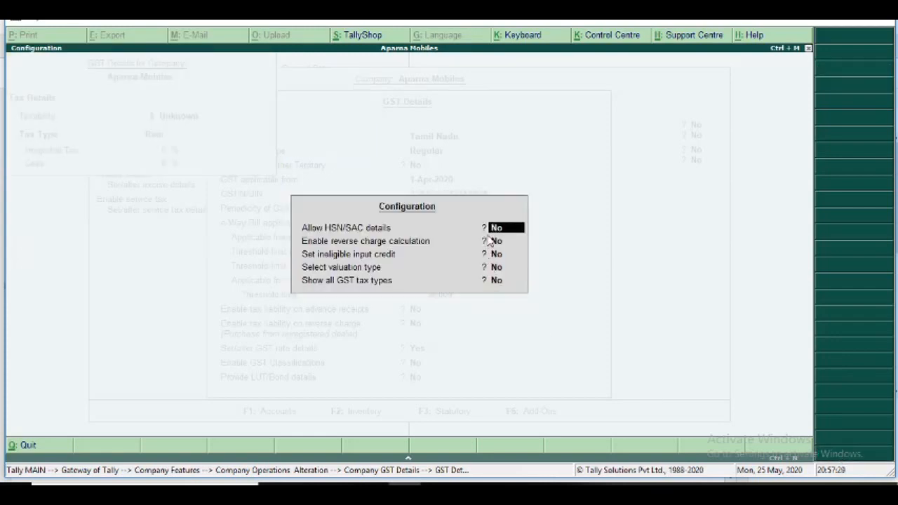
text(y)
key(Return)
key(Return)
key(Return)
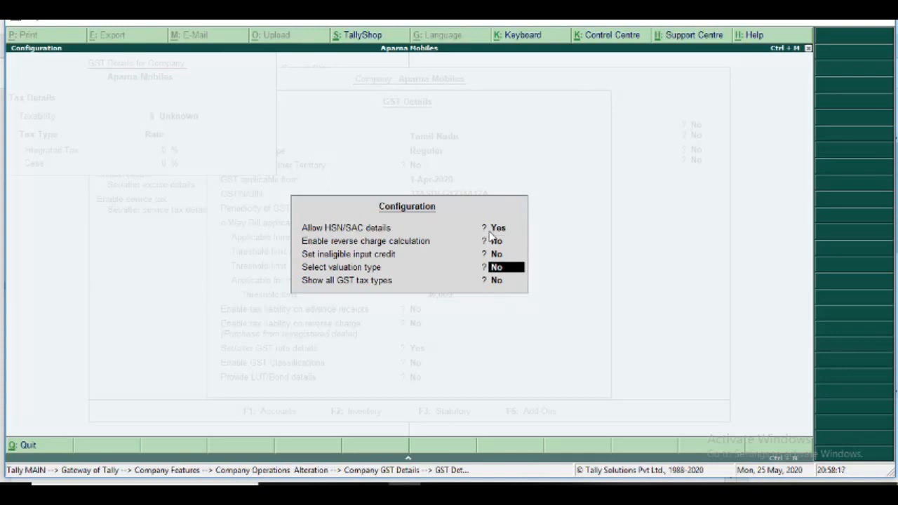
text(y)
key(Return)
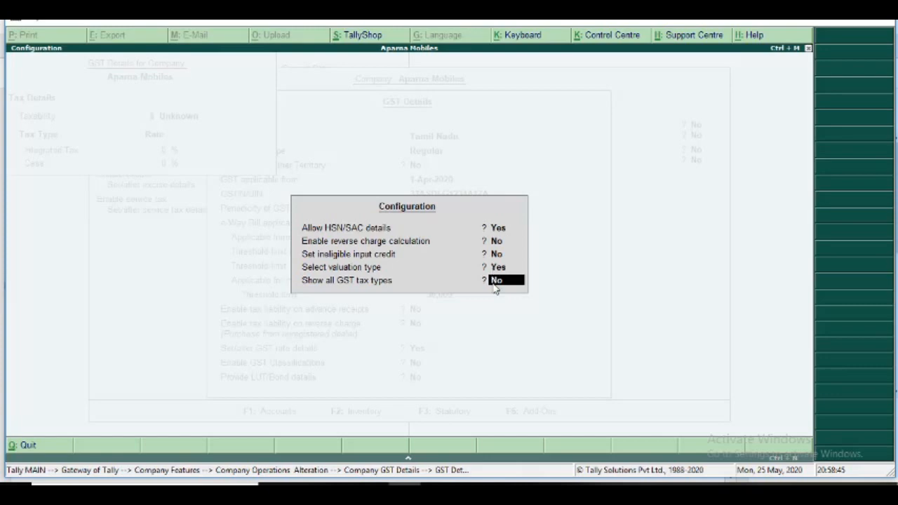
key(Return)
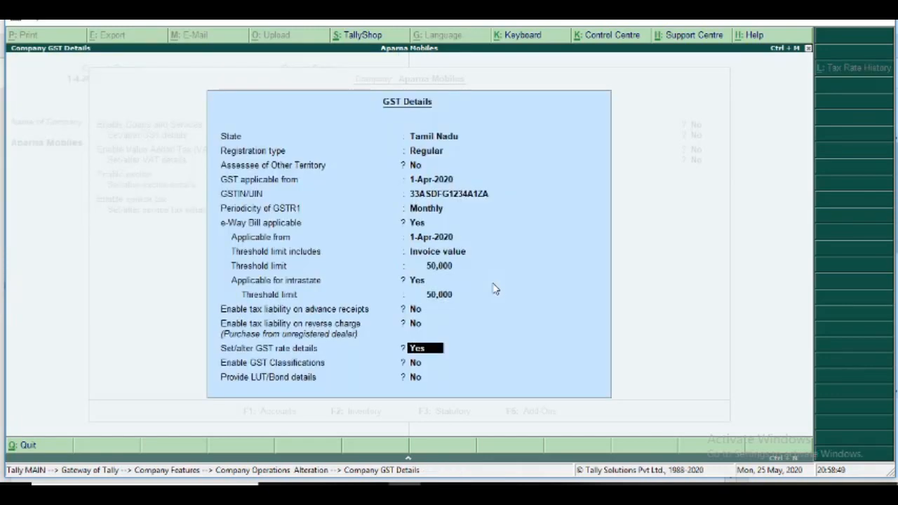
Reopen the GST rate details and set Show all GST tax types to Yes in their configuration.
key(Return)
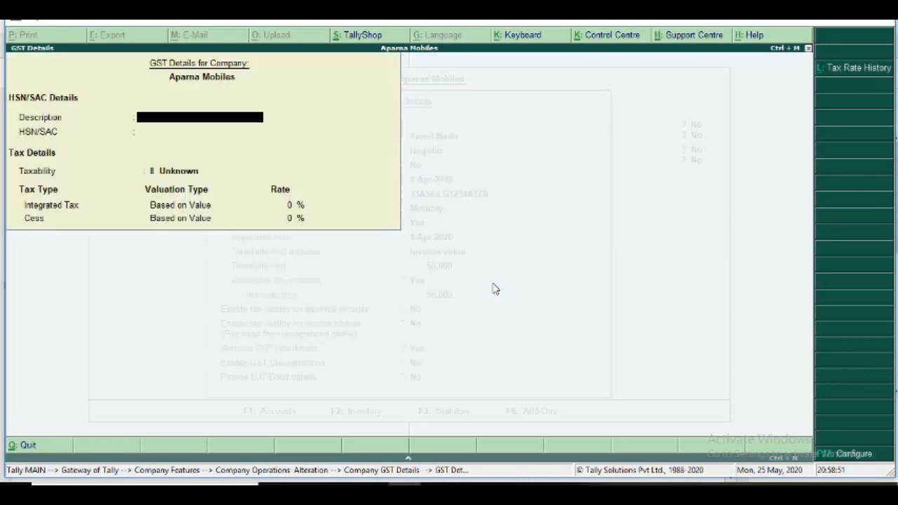
click(849, 455)
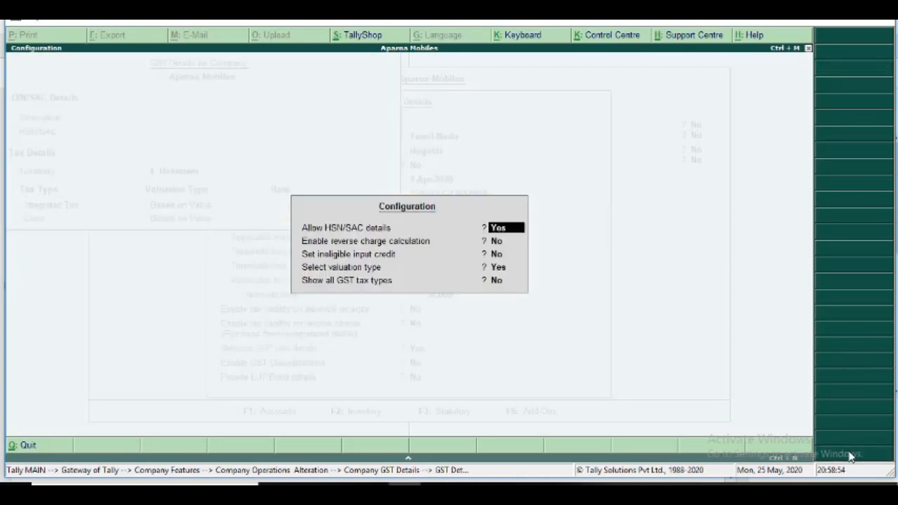
click(497, 280)
text(y)
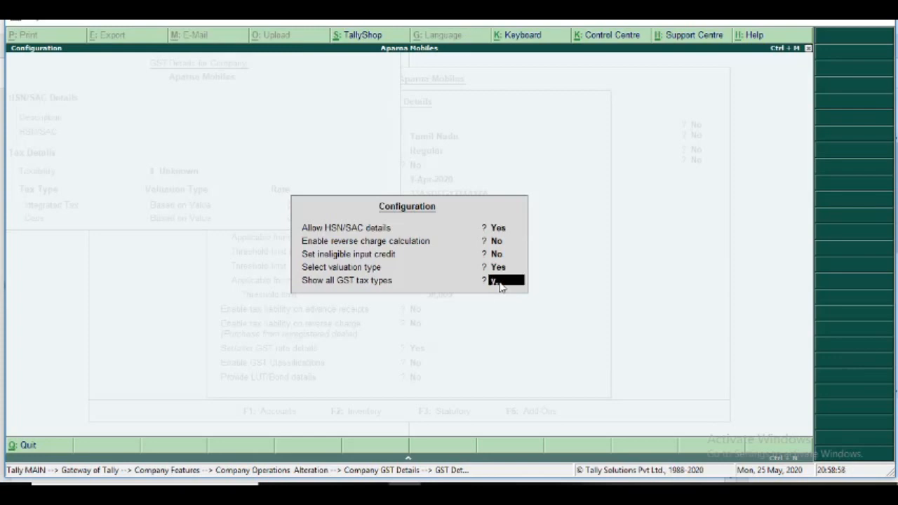
key(Return)
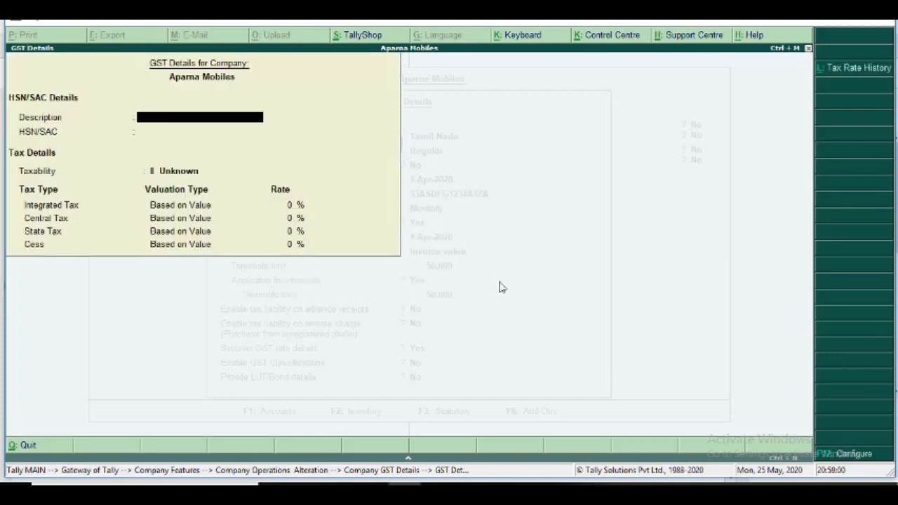
Enter Smart Phone as the description and 12345678 as the HSN/SAC code.
text(Smart Phone)
key(Return)
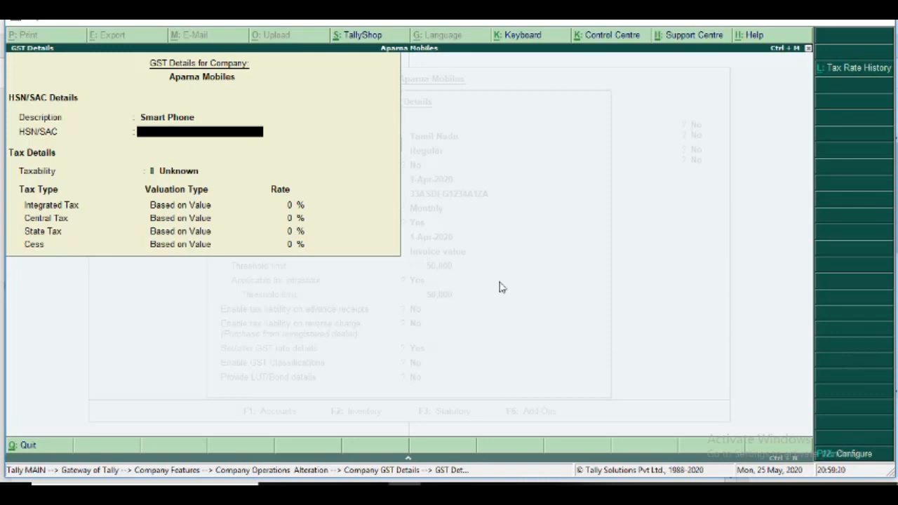
text(12)
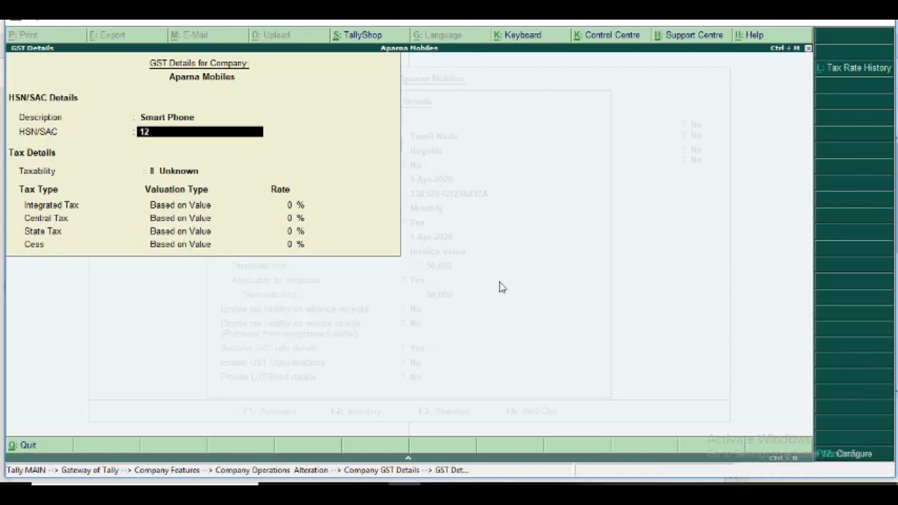
text(345678)
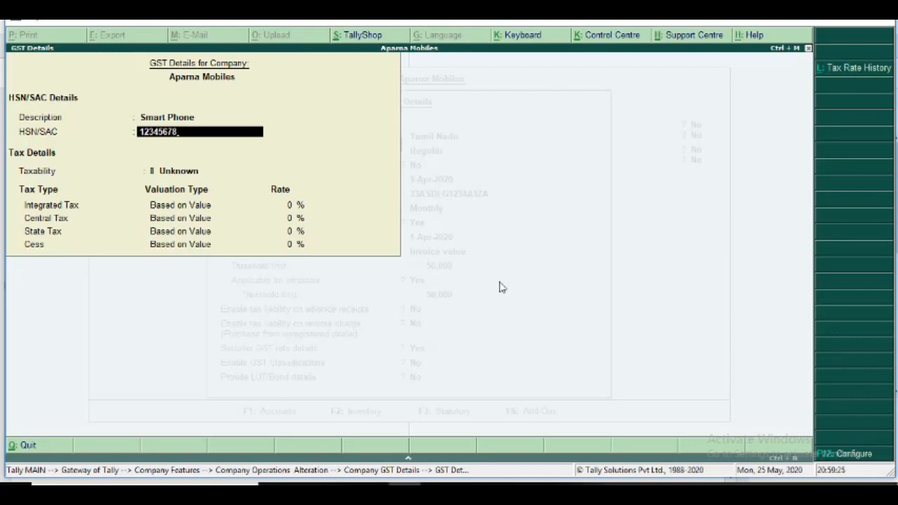
key(Return)
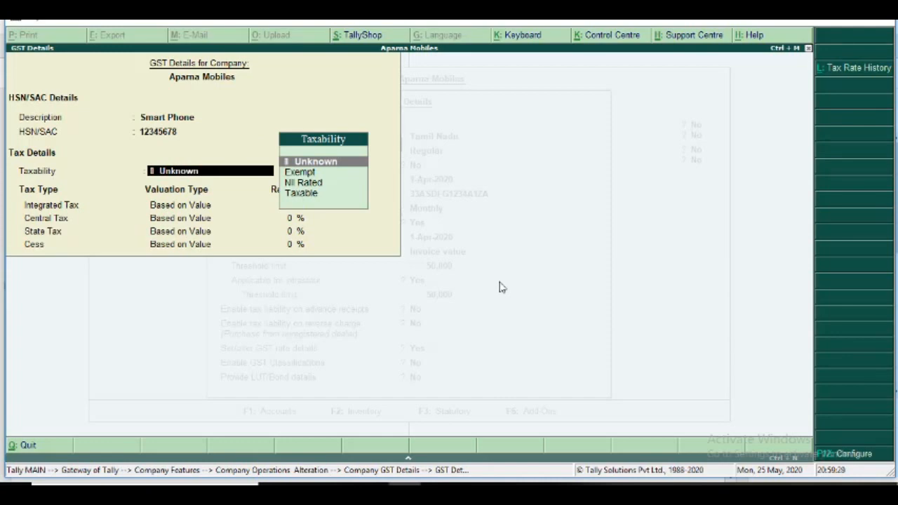
Set the taxability to Taxable with 18% integrated tax, and accept 9% central tax, 9% state tax and 0% cess.
key(Down)
key(Down)
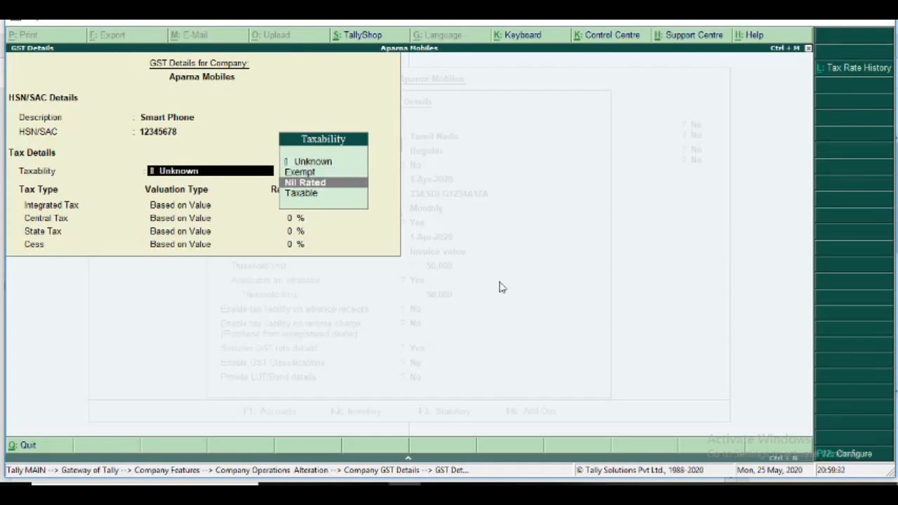
key(Down)
key(Return)
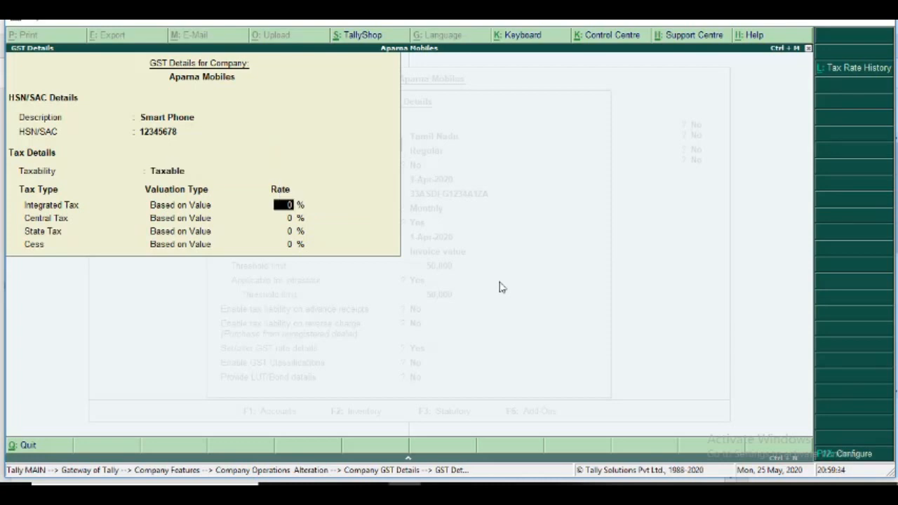
text(18)
key(Return)
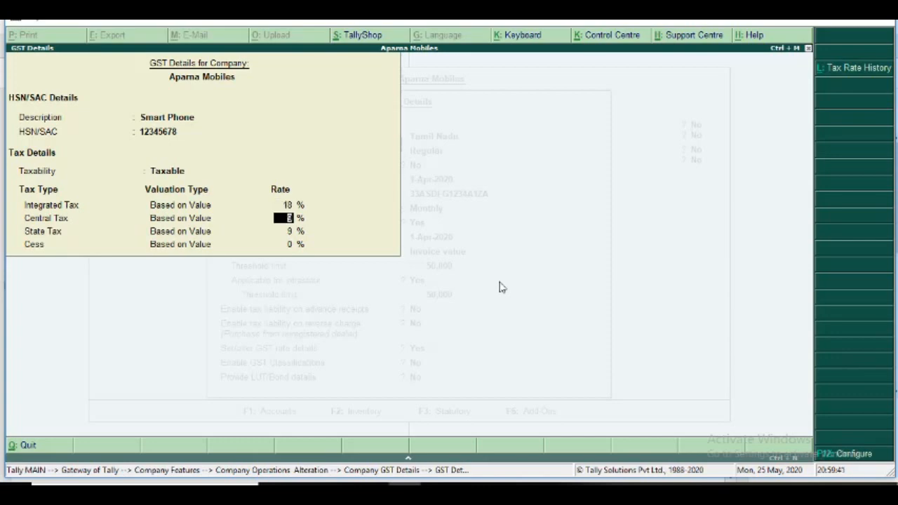
key(Return)
key(Return)
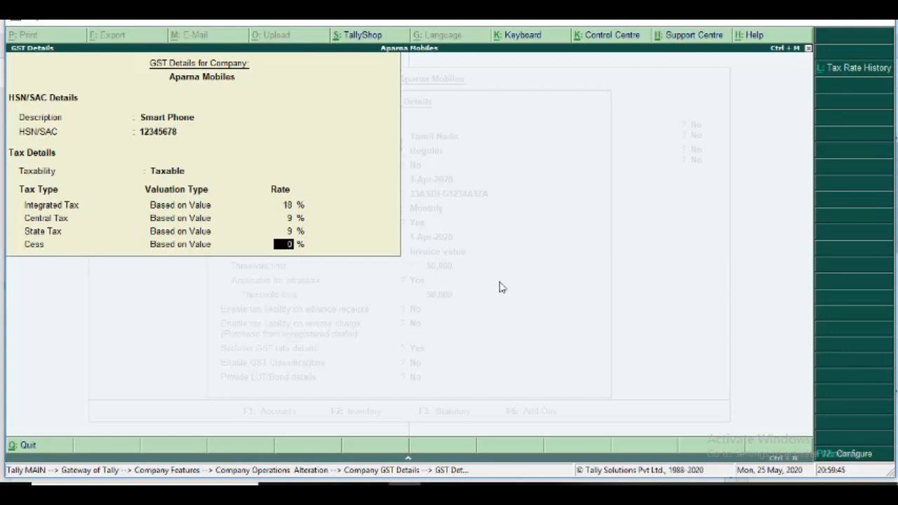
key(Return)
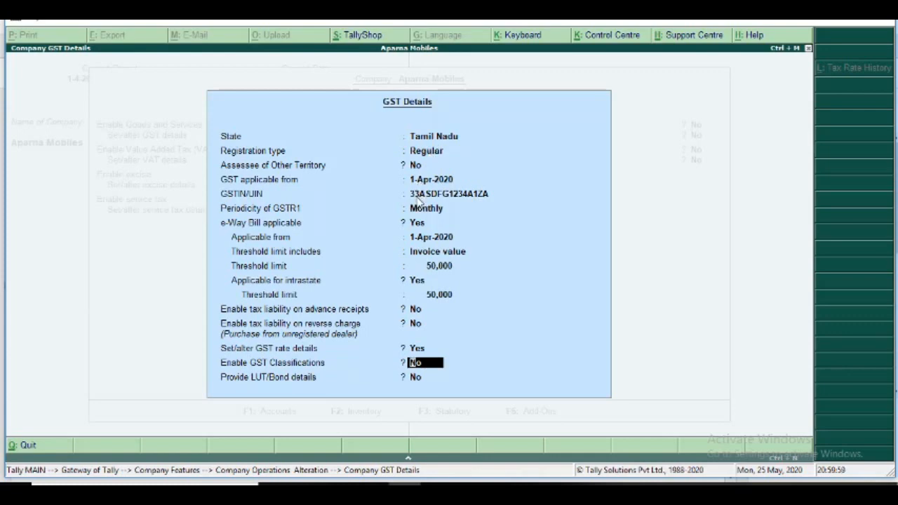
Reopen the GST rate details to review the Smart Phone tax rates, and leave GST classifications disabled.
click(419, 349)
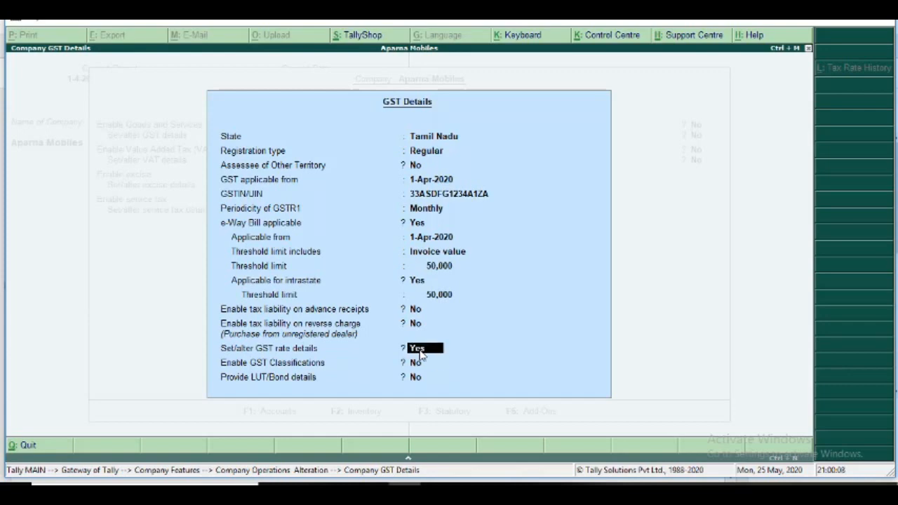
key(Return)
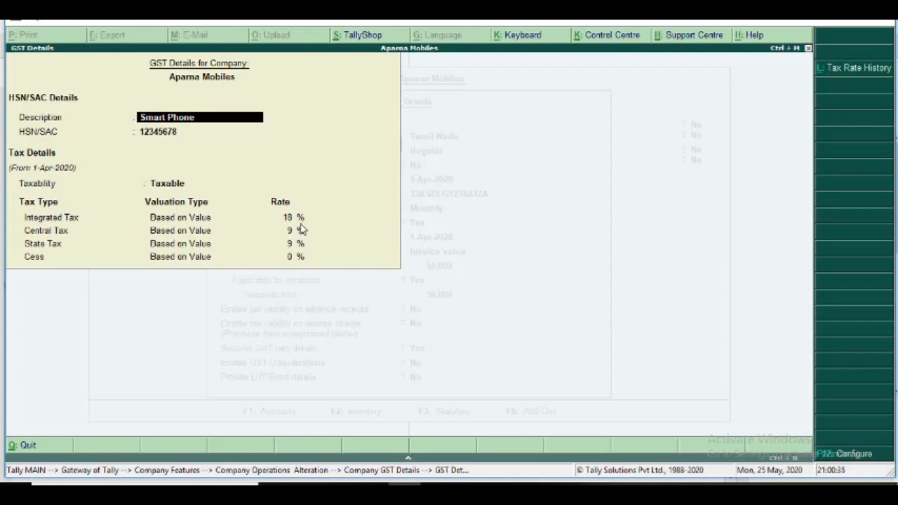
key(Return)
key(Return)
key(Return)
key(Return)
key(Return)
key(Return)
key(Return)
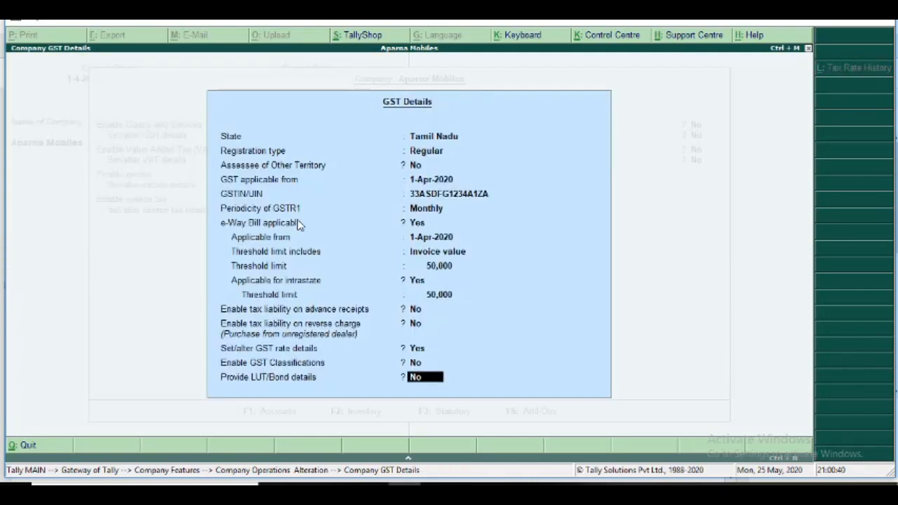
Decline LUT/Bond details, accept the company GST details and save the Statutory and Taxation features with VAT disabled.
key(Return)
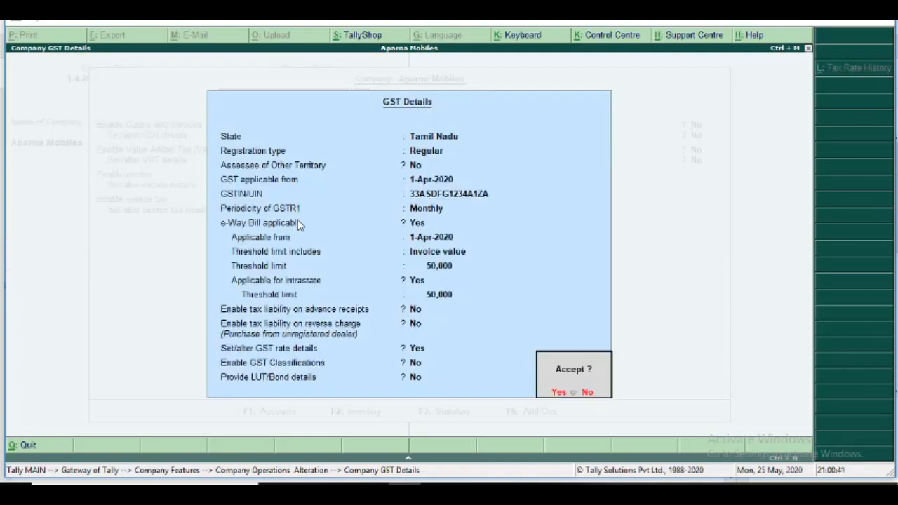
key(Return)
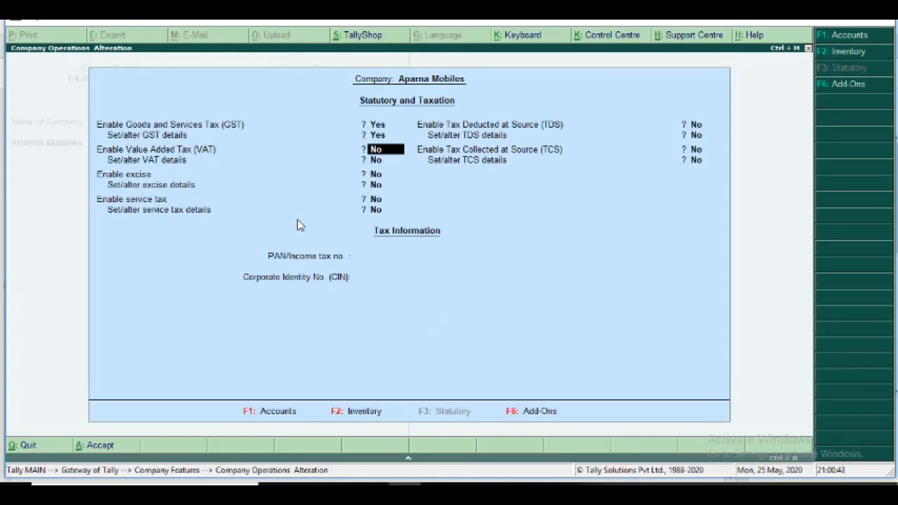
key(Return)
key(Return)
key(Return)
key(Return)
key(Return)
key(Return)
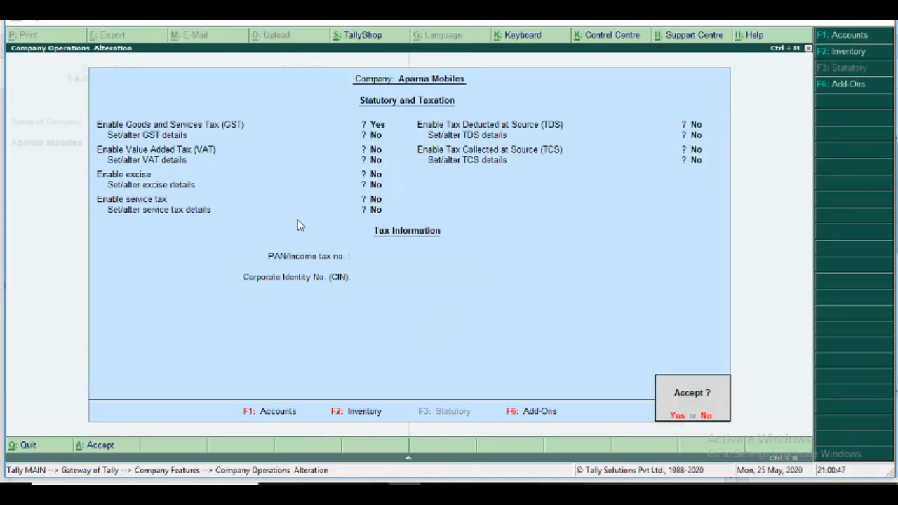
key(Return)
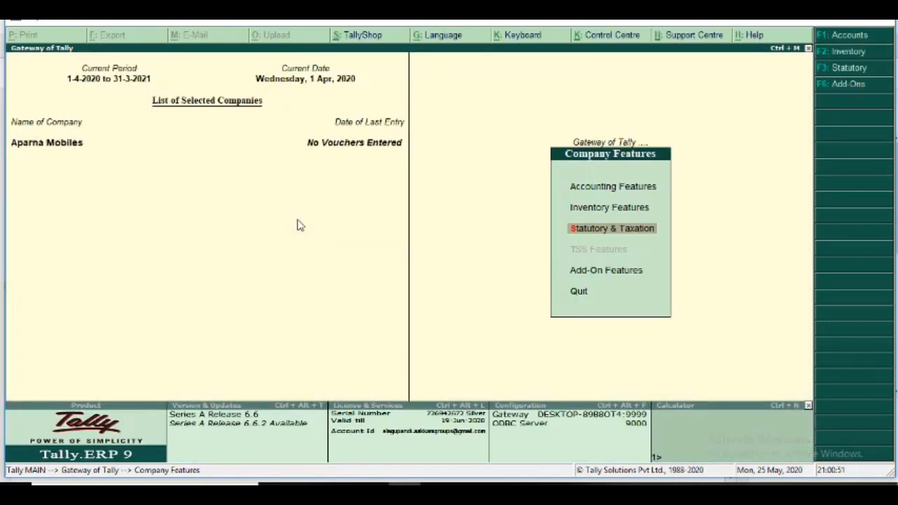
Reopen the company GST details from the Statutory and Taxation features and review the registration, e-Way Bill and tax liability settings.
key(Return)
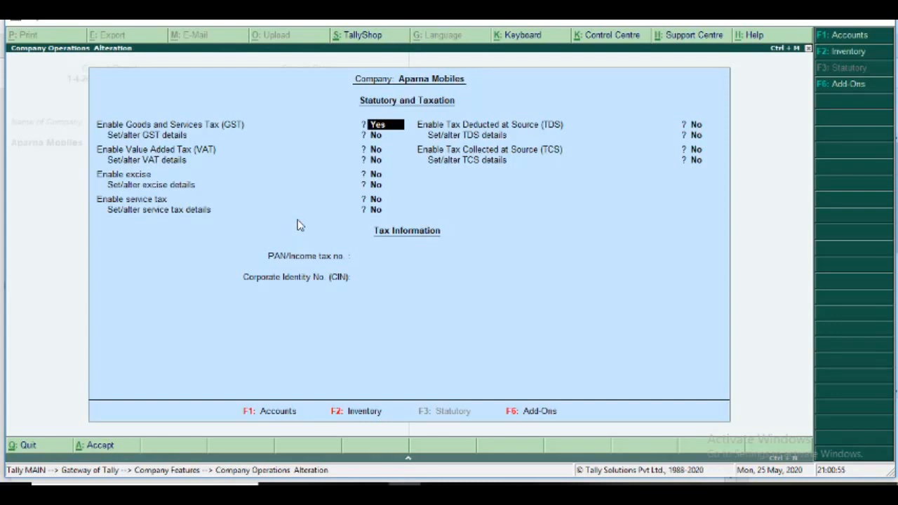
key(Return)
text(y)
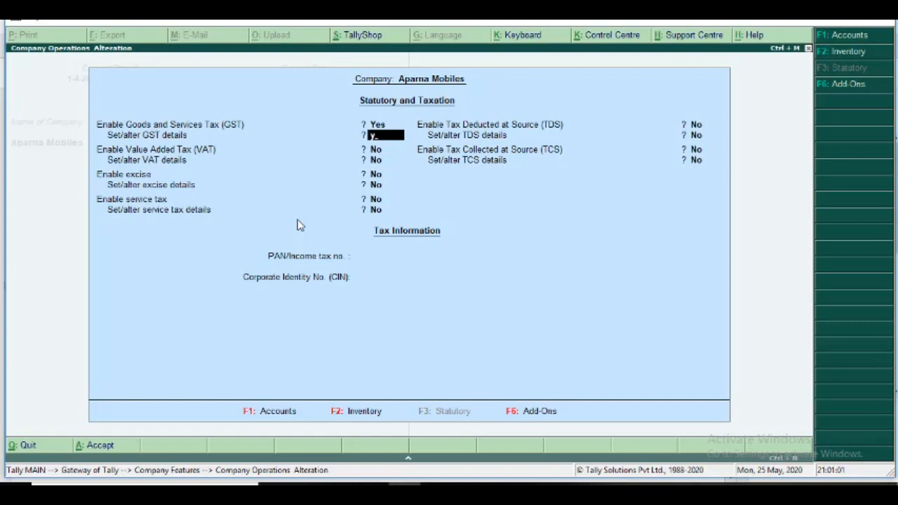
key(Return)
key(Return)
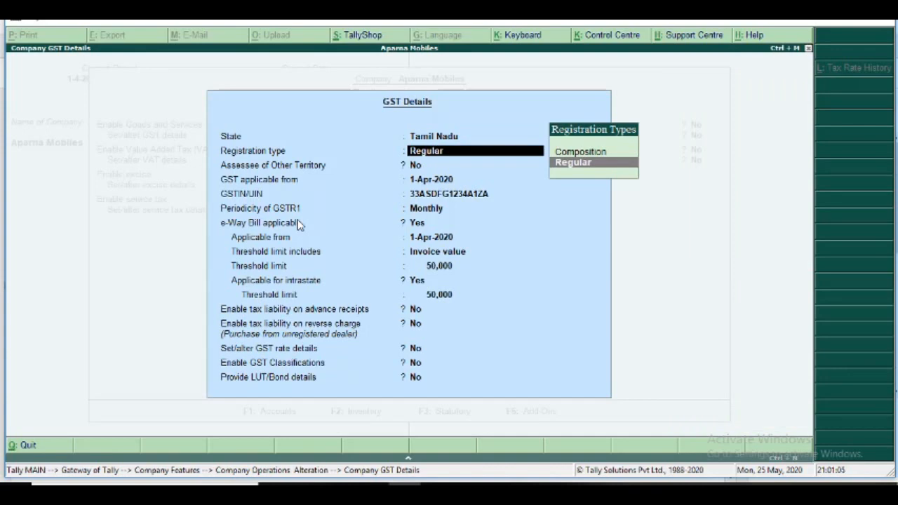
key(Return)
key(Return)
key(Return)
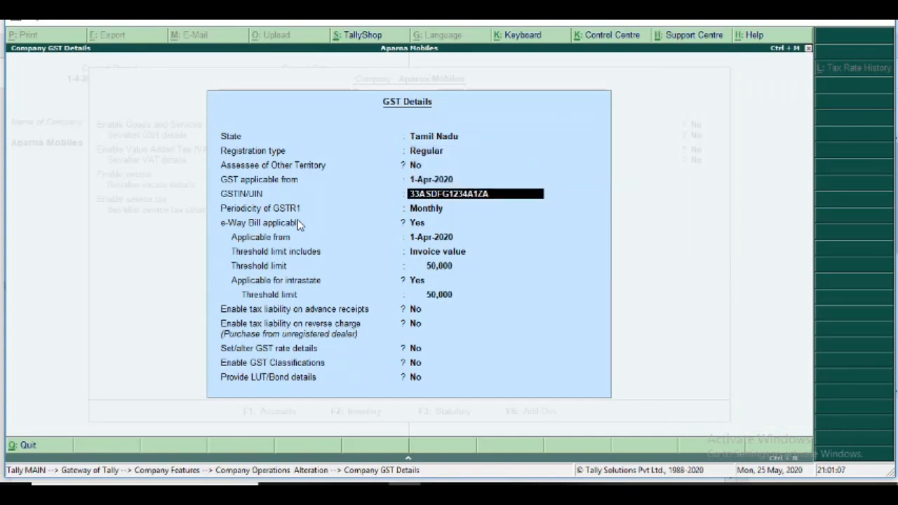
key(Return)
key(Return)
key(Return)
key(Return)
key(Return)
key(Return)
key(Return)
key(Return)
Set the option to alter GST rate details to Yes and review the Smart Phone HSN/SAC code, taxability and tax rates.
key(Return)
key(Return)
key(Return)
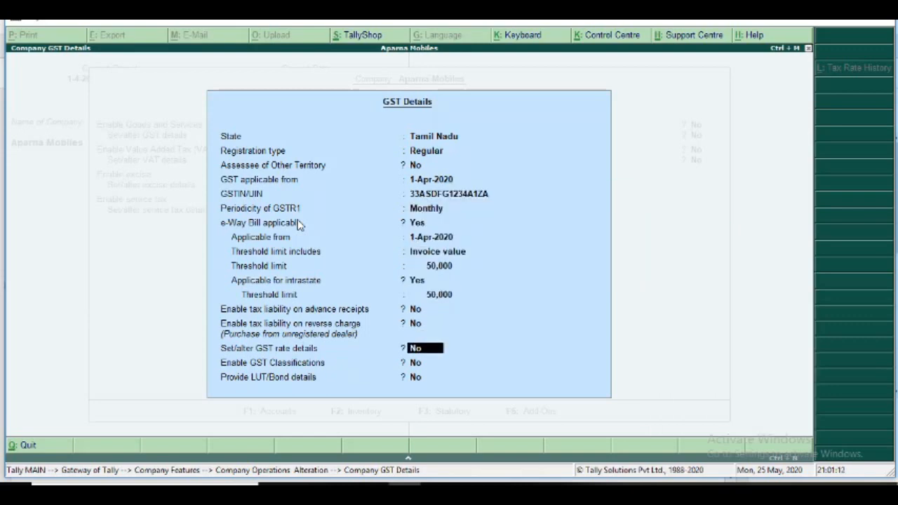
key(y)
key(Return)
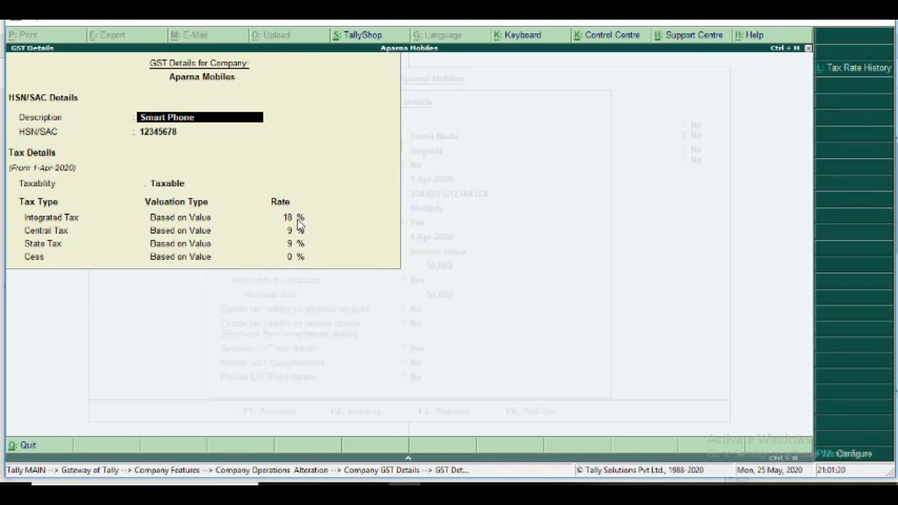
key(Return)
key(Return)
key(Return)
key(Return)
key(Return)
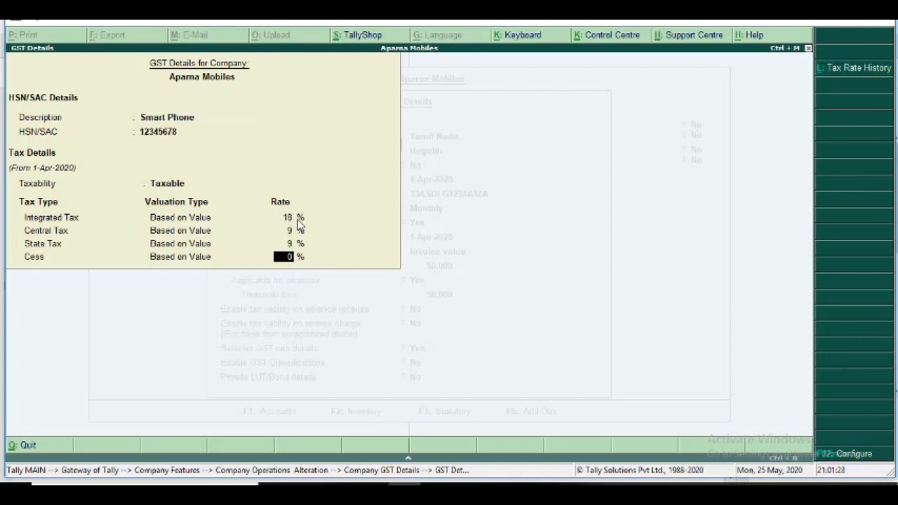
key(Return)
Accept the reviewed GST details without LUT/Bond details and save the company's Statutory and Taxation features again.
key(Return)
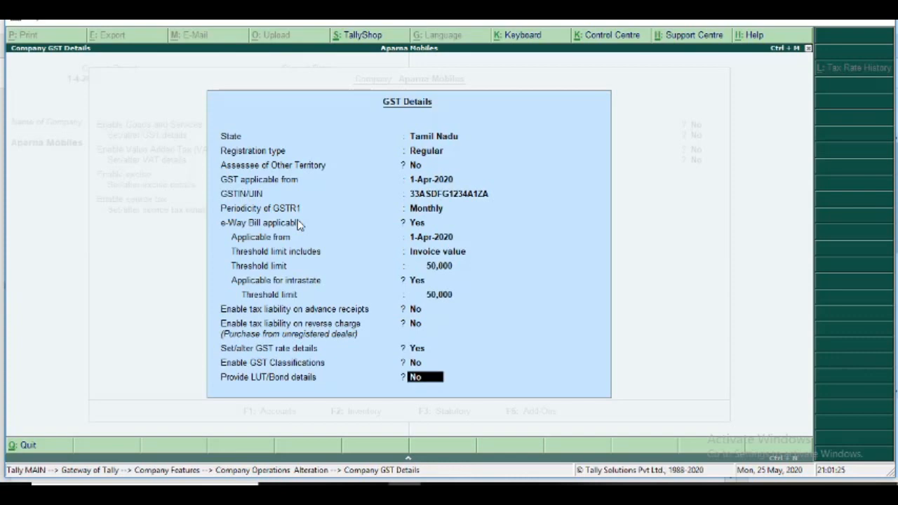
key(Return)
key(Return)
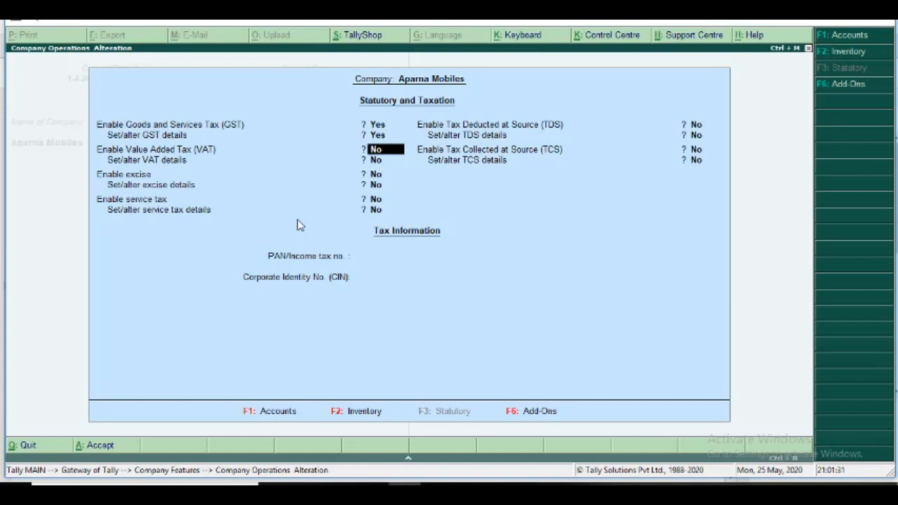
key(Return)
key(Return)
key(Return)
key(Return)
key(Return)
key(Return)
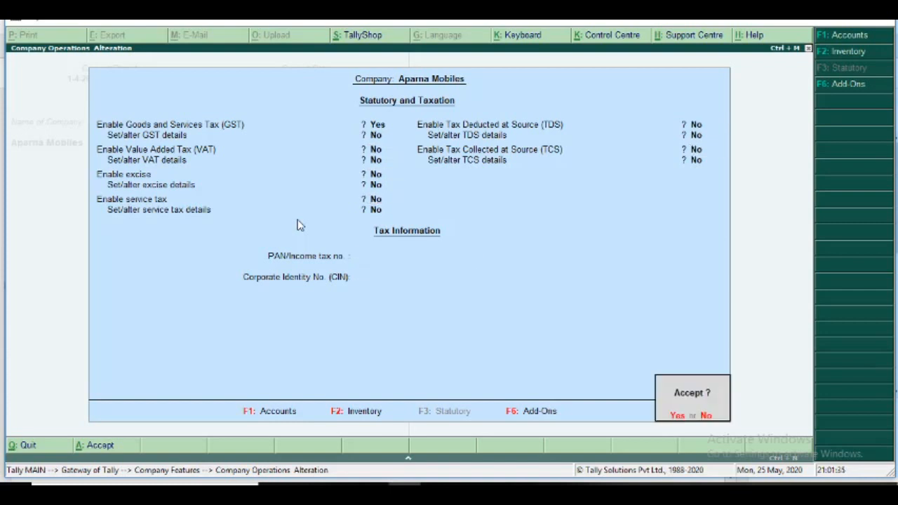
key(Return)
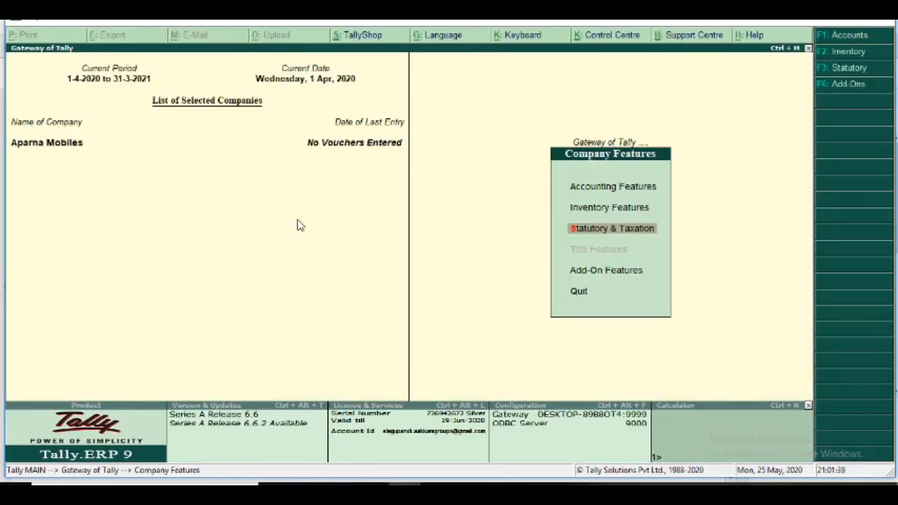
Switch to the Day 7 material PDF and examine the ledger creation instructions and the table of ledgers on page 2.
key(alt+Tab)
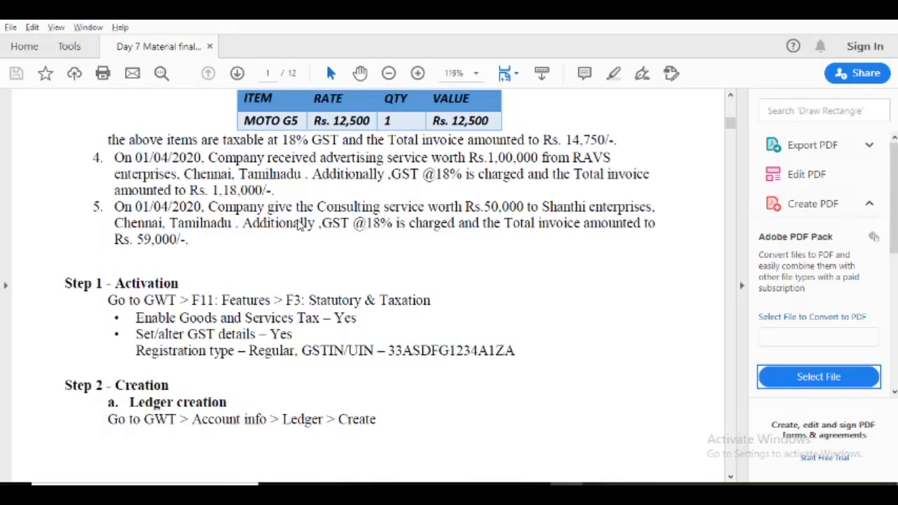
scroll(300, 223, down, 3)
scroll(297, 222, down, 5)
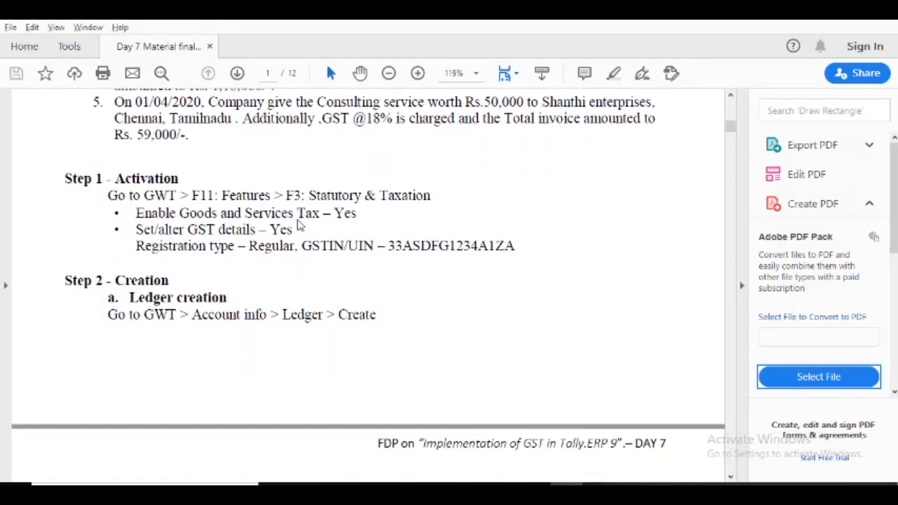
scroll(298, 223, down, 5)
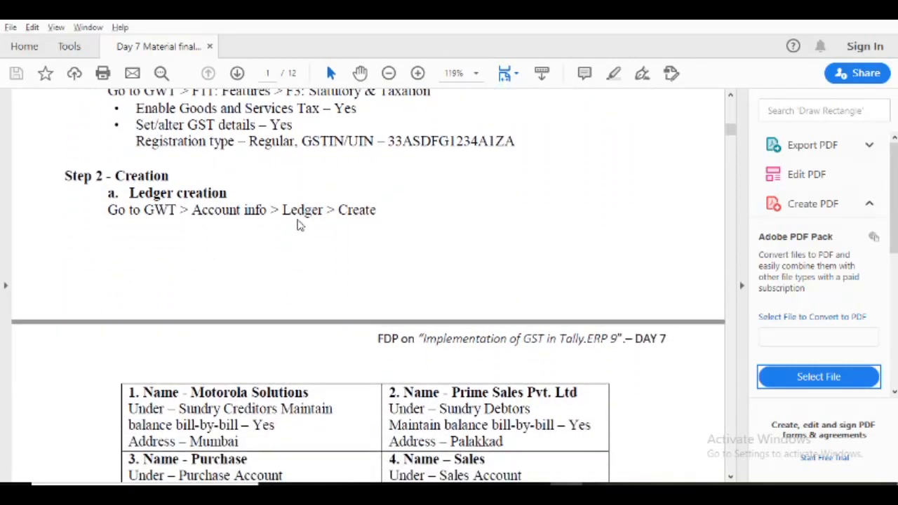
scroll(298, 224, down, 4)
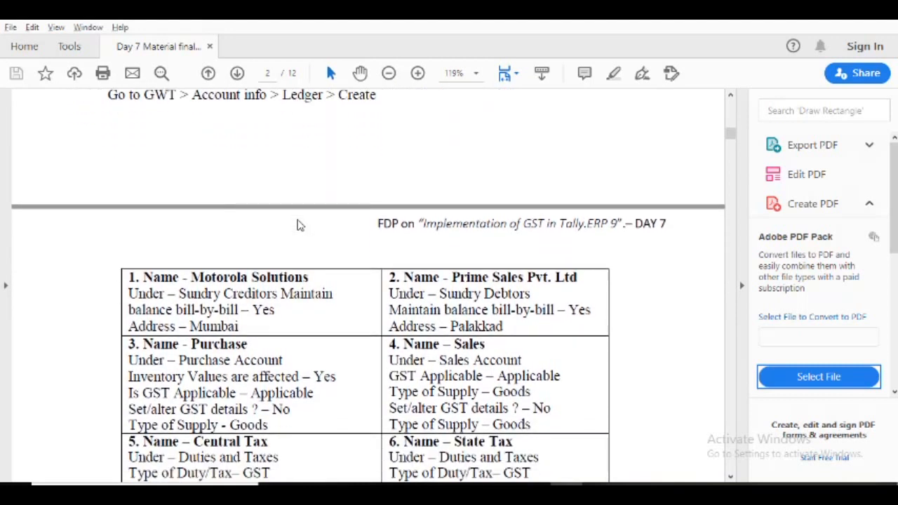
scroll(297, 223, down, 1)
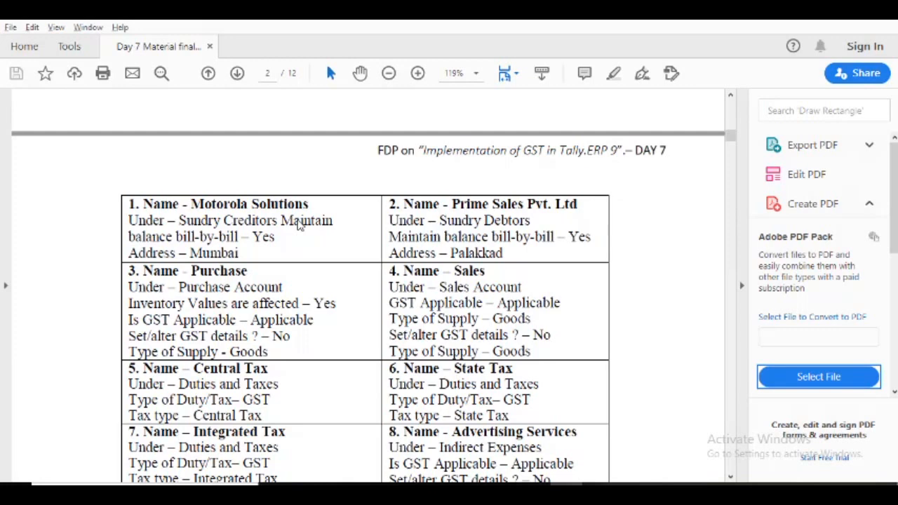
scroll(300, 223, down, 3)
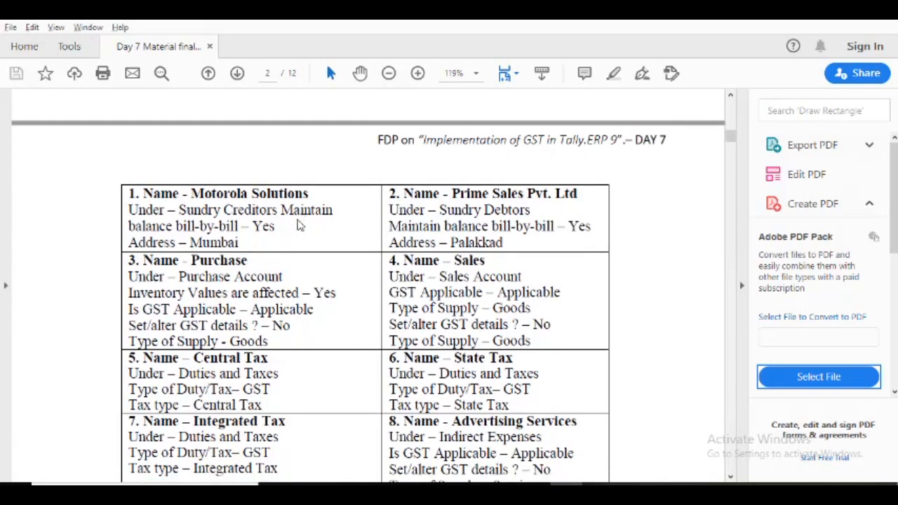
scroll(300, 223, down, 1)
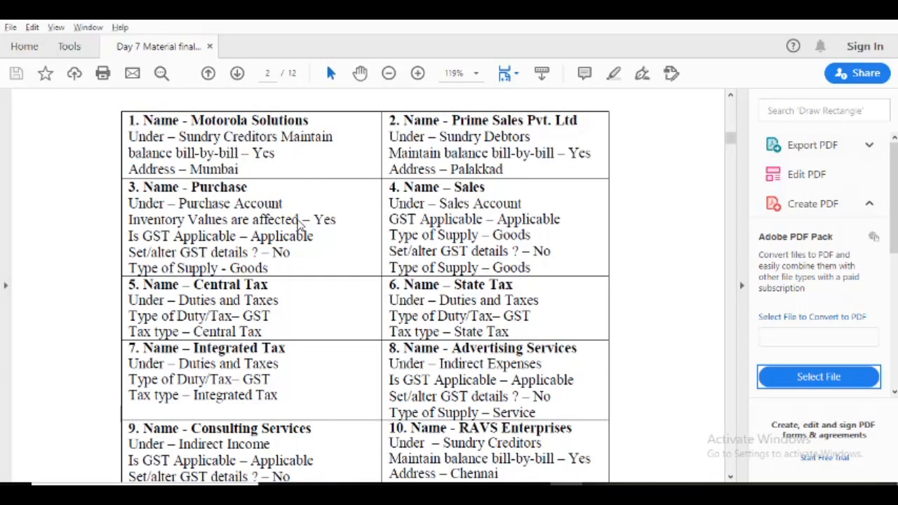
key(alt)
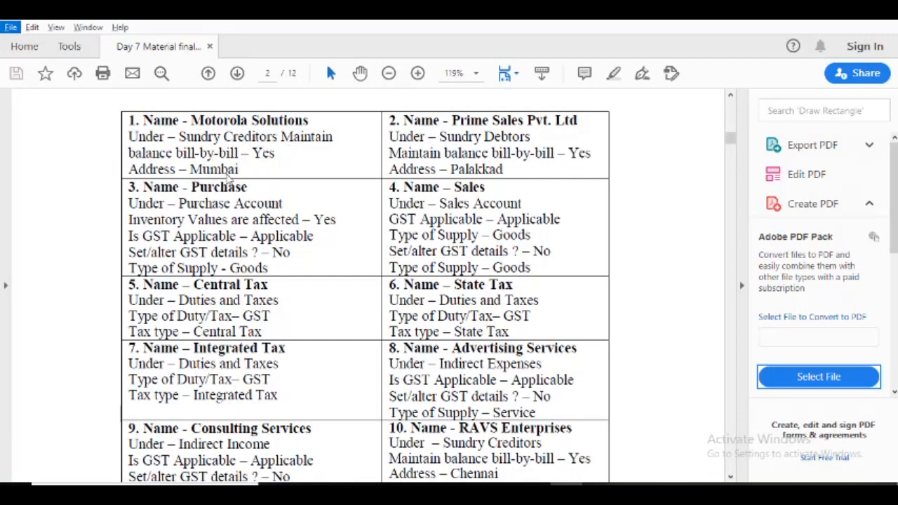
Switch back to Tally.ERP 9, leave the company features and start creating a single ledger.
key(alt+Tab)
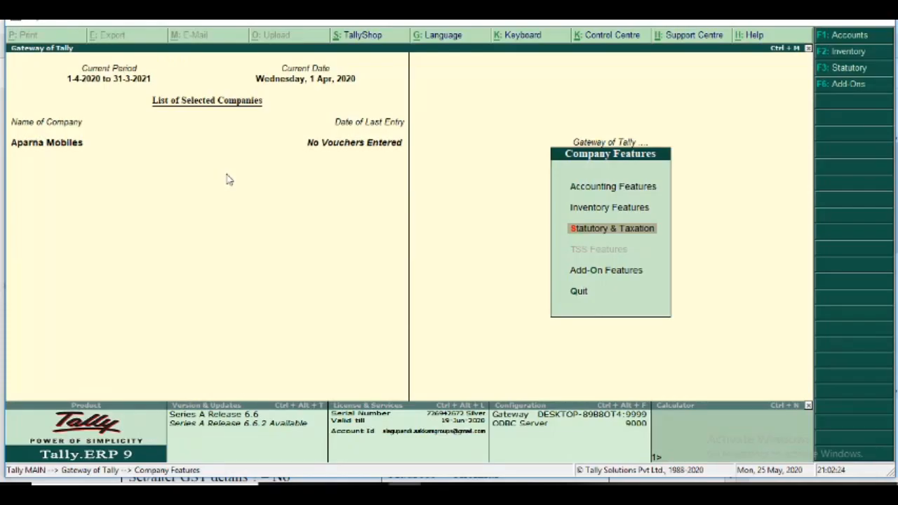
key(Escape)
key(Escape)
key(n)
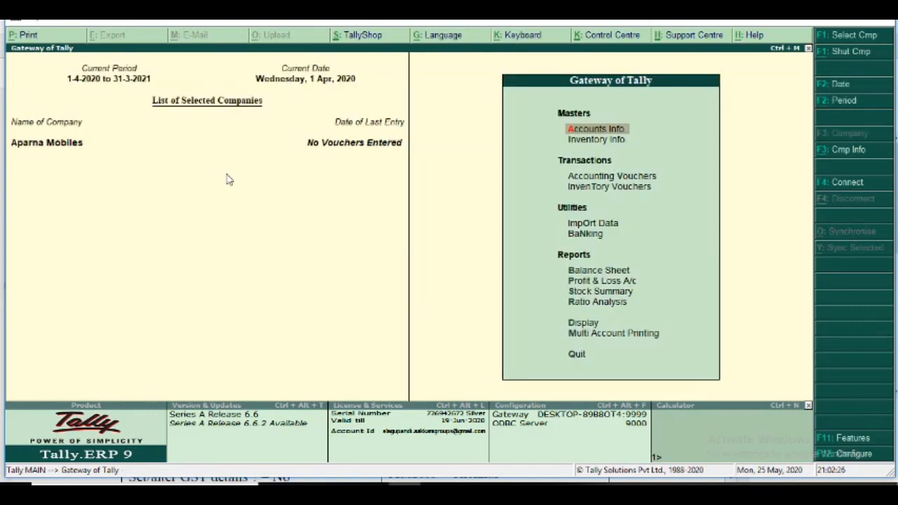
key(Return)
key(Down)
key(Return)
key(Down)
key(Up)
key(Return)
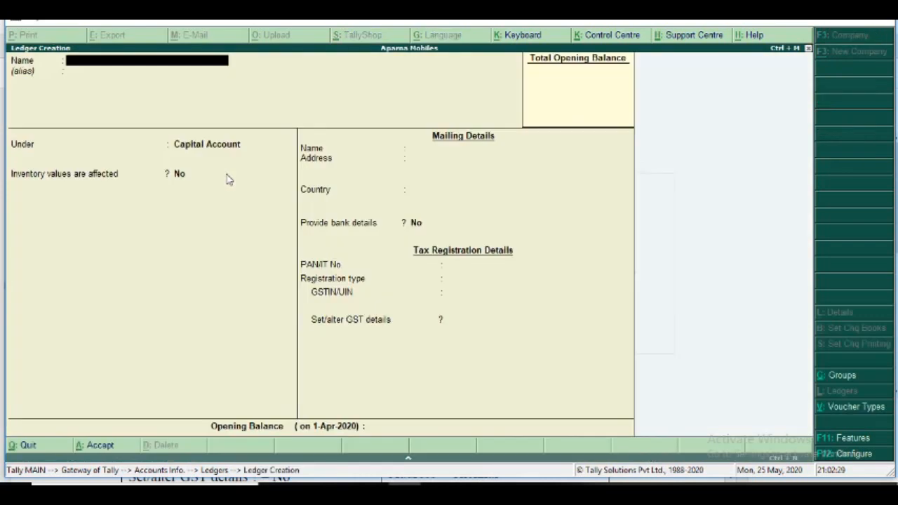
Name the ledger Motorola Solutions and leave its alias empty.
text(Motorola Solutios)
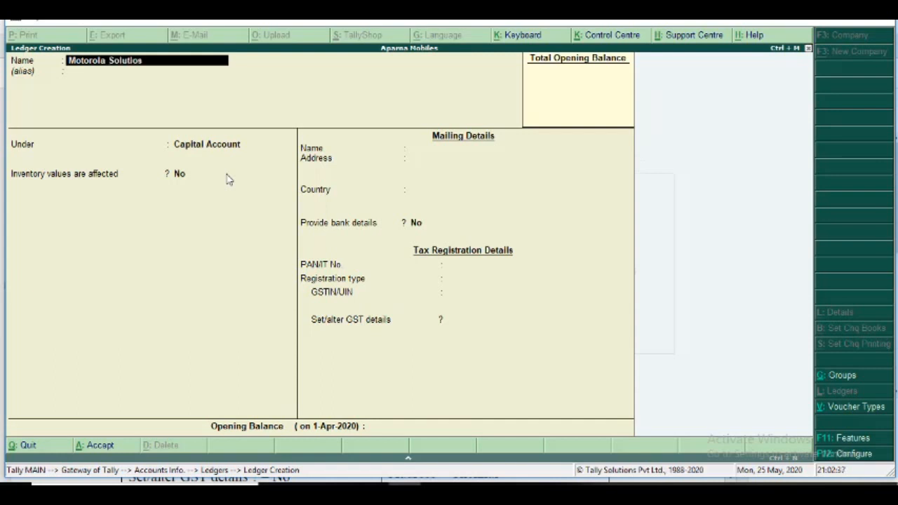
key(BackSpace)
text(ns)
key(Return)
key(Return)
Put the ledger under Sundry Creditors with bill-by-bill balances set to Yes, no default credit period, and credit-day checks and inventory values set to No.
text(S)
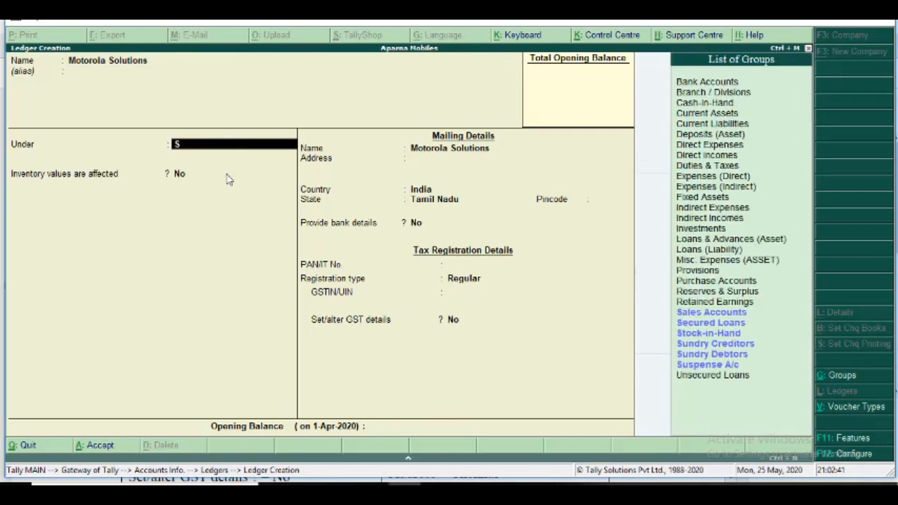
text(undry c)
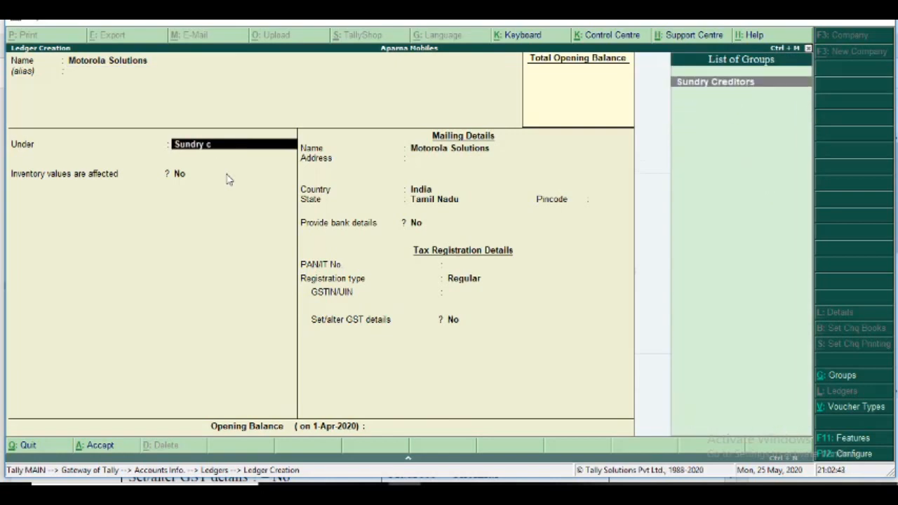
key(Return)
key(Return)
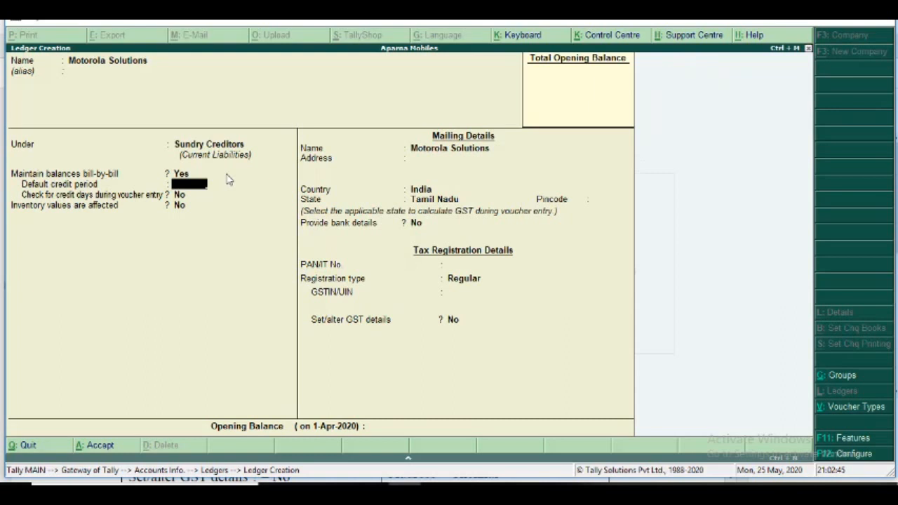
key(Return)
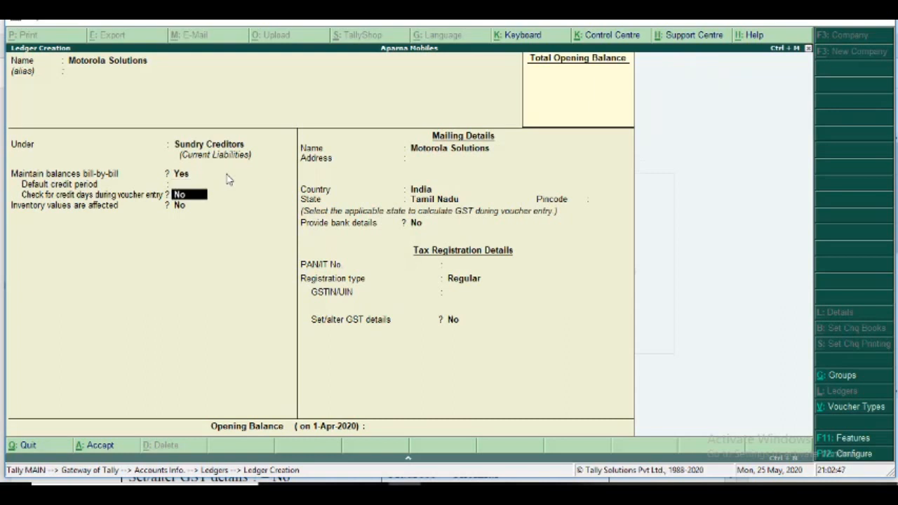
key(Return)
key(Return)
Enter Mumbai as the mailing address, keep India as the country, and set the state to Maharashtra.
text(Mubai,)
key(BackSpace)
key(BackSpace)
key(BackSpace)
key(BackSpace)
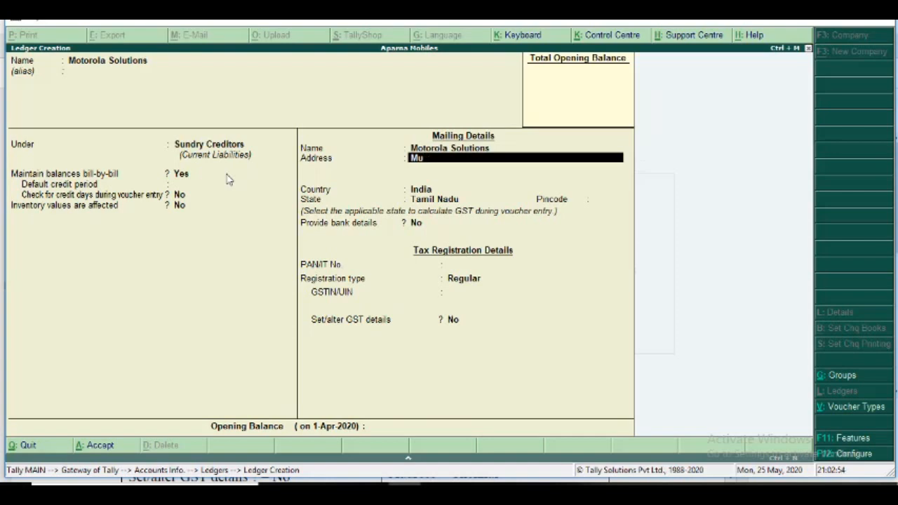
text(mabi,)
key(BackSpace)
key(BackSpace)
key(BackSpace)
text(bai)
key(Return)
key(Return)
key(Return)
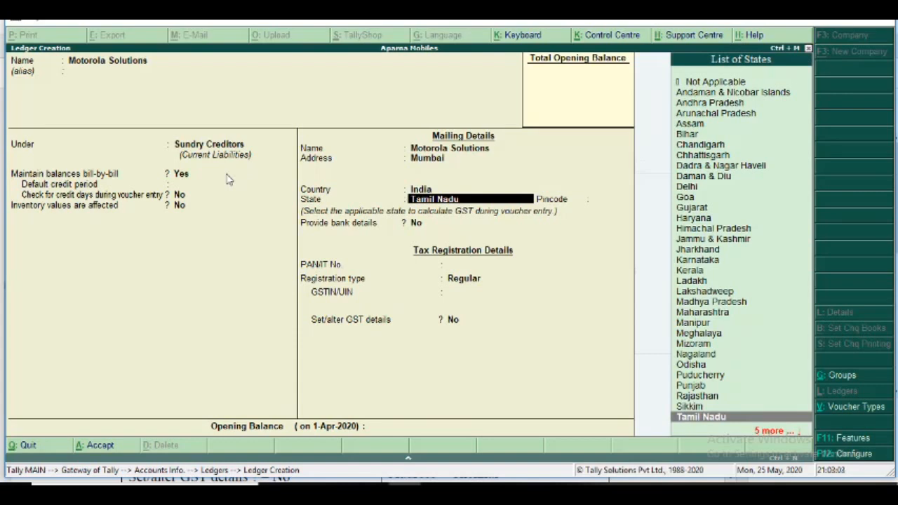
text(Maha)
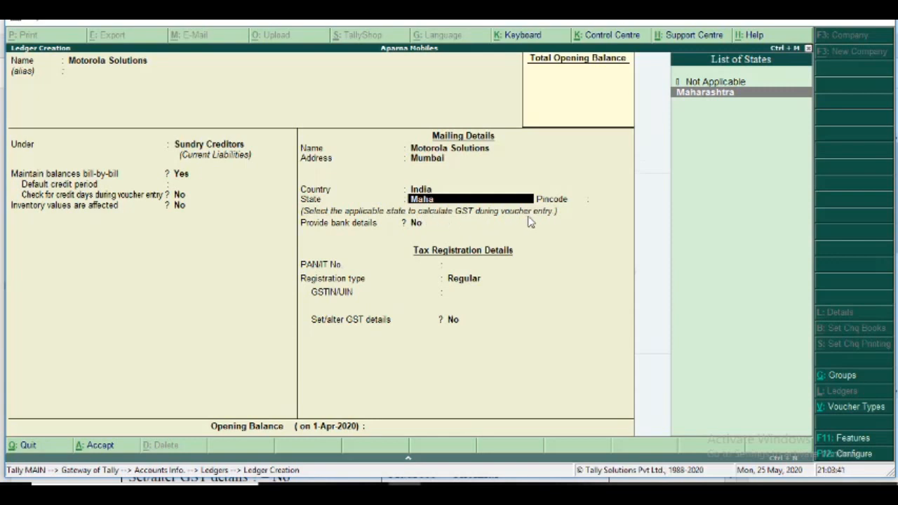
key(Return)
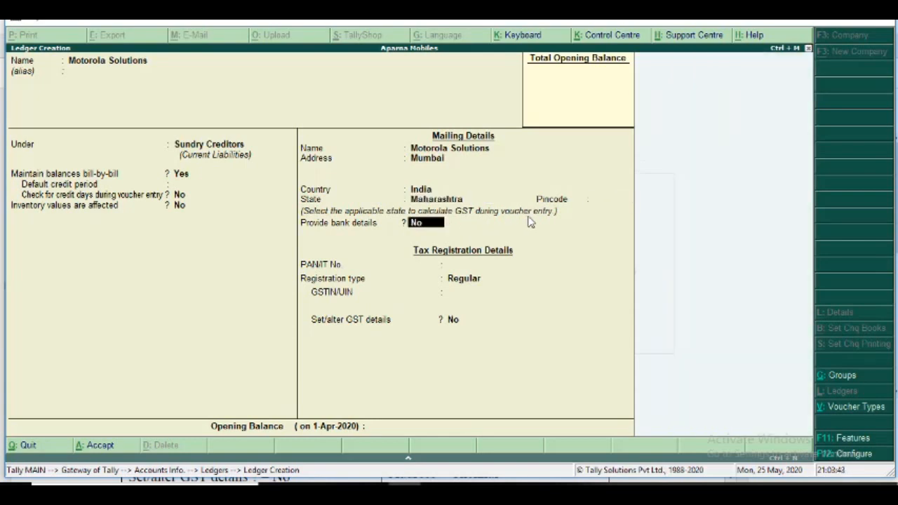
Keep bank details set to No, enter the supplier's PAN, and keep the registration type as Regular.
key(Return)
text(ASDFG)
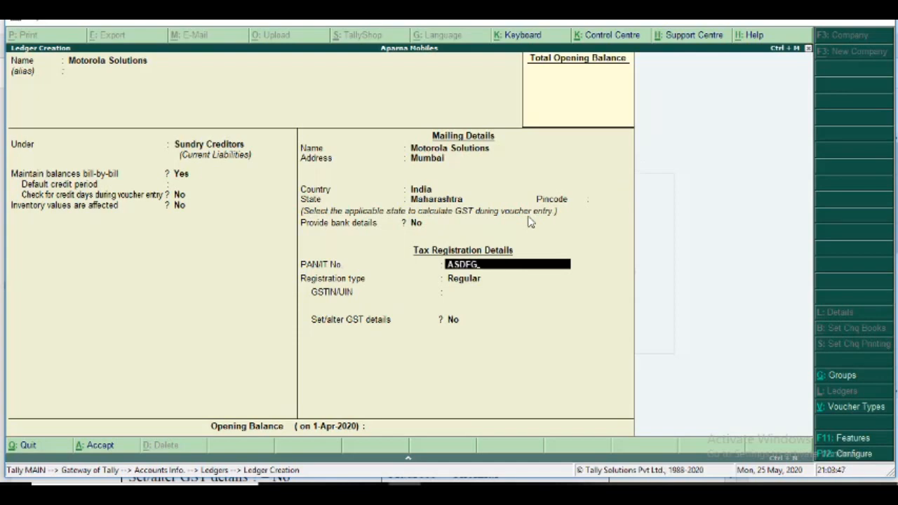
text(1234D)
key(Return)
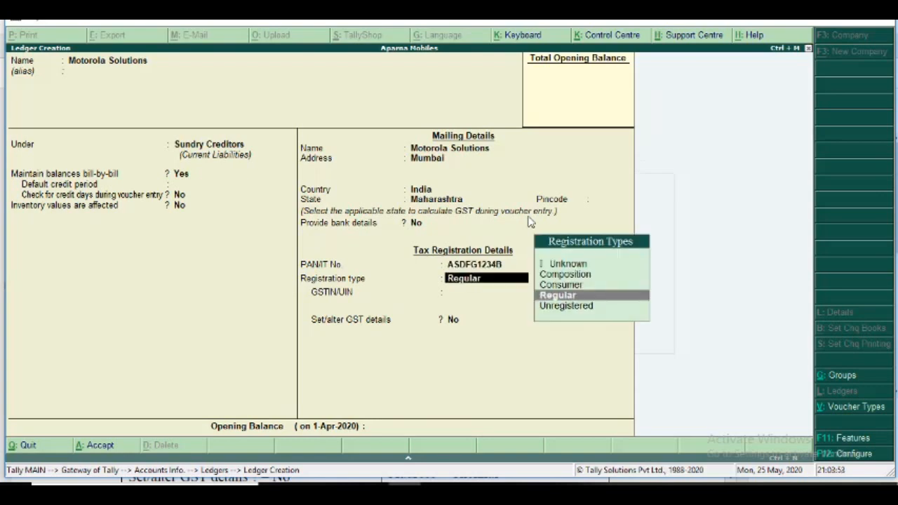
key(Return)
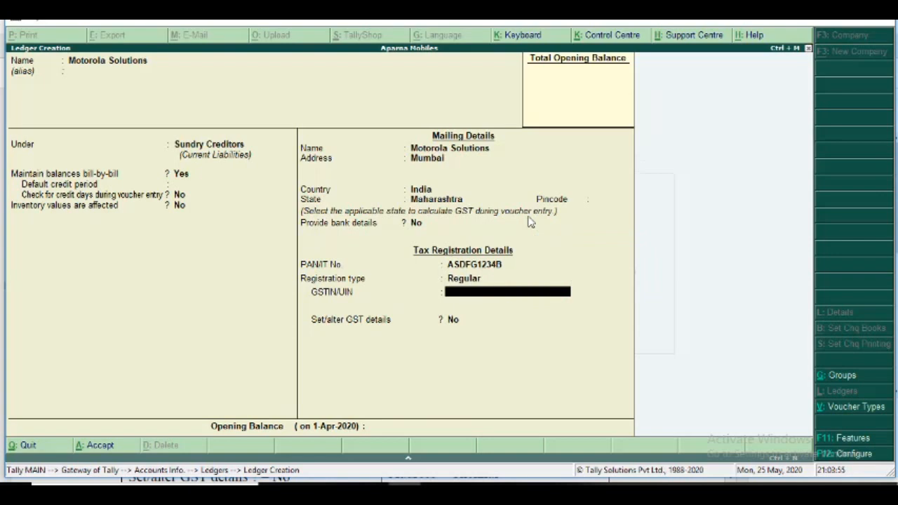
Enter the supplier's GSTIN/UIN in the tax registration details and dismiss the verification warning.
text(27ASDFG123)
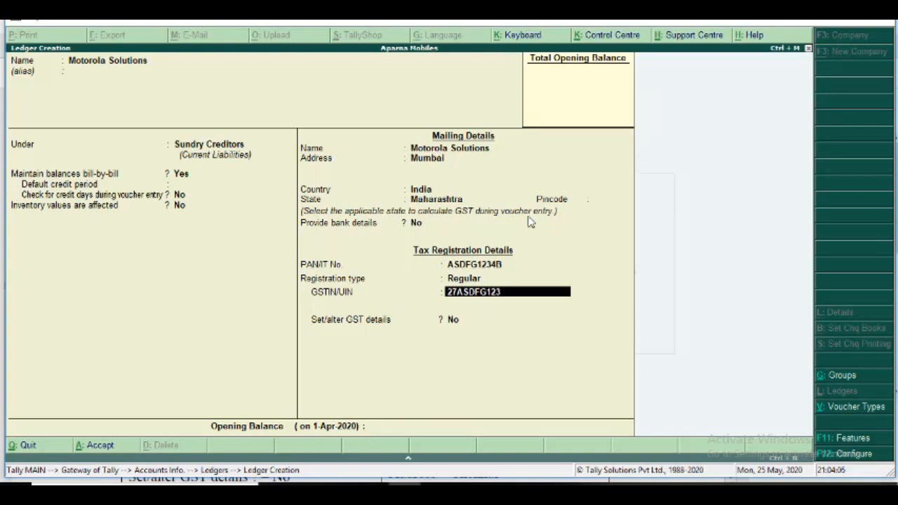
text(4B1ZA)
key(Return)
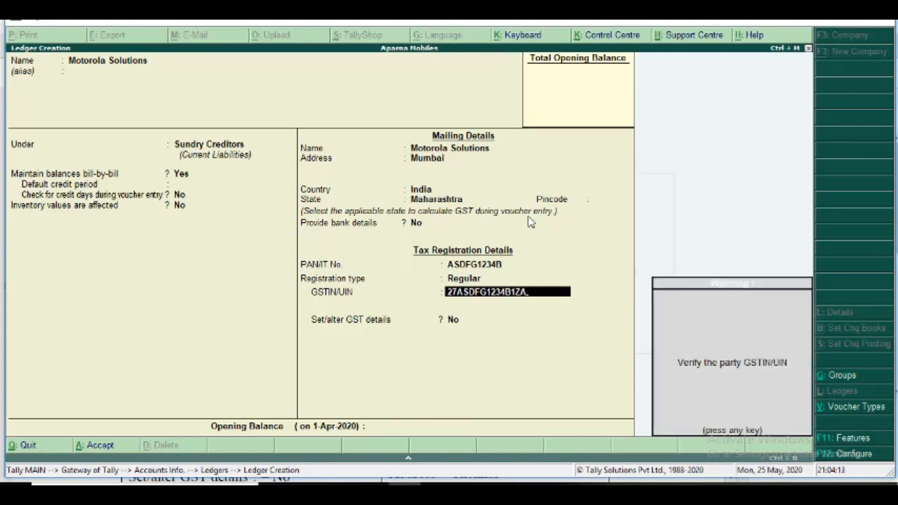
key(Return)
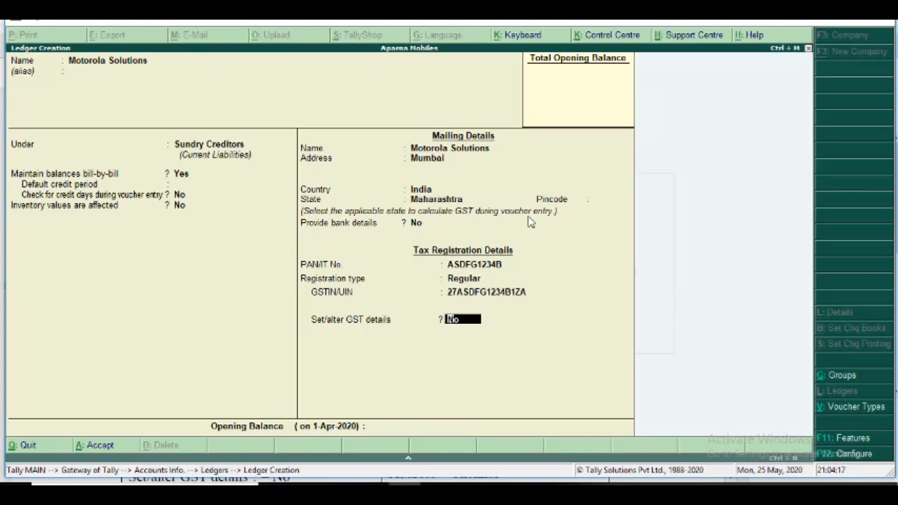
Leave the GST details option at No and the opening balance empty, and save the Motorola Solutions ledger.
key(Return)
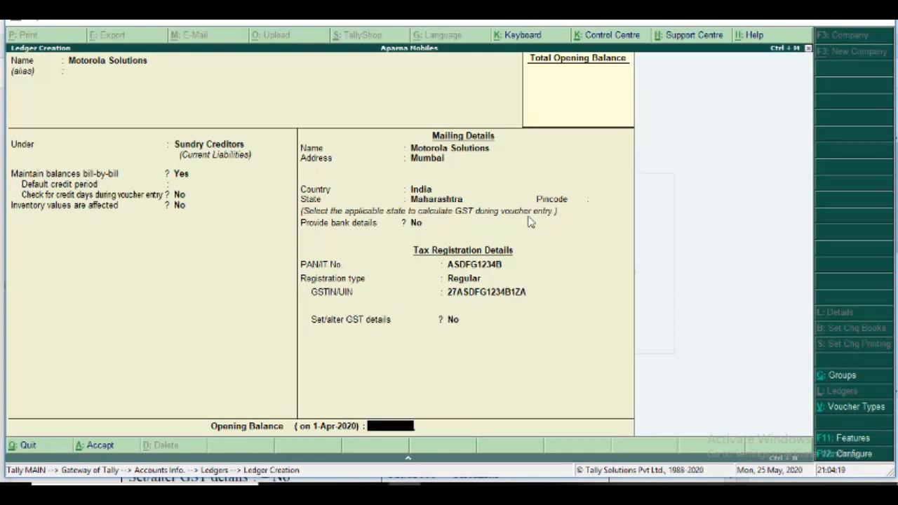
key(Return)
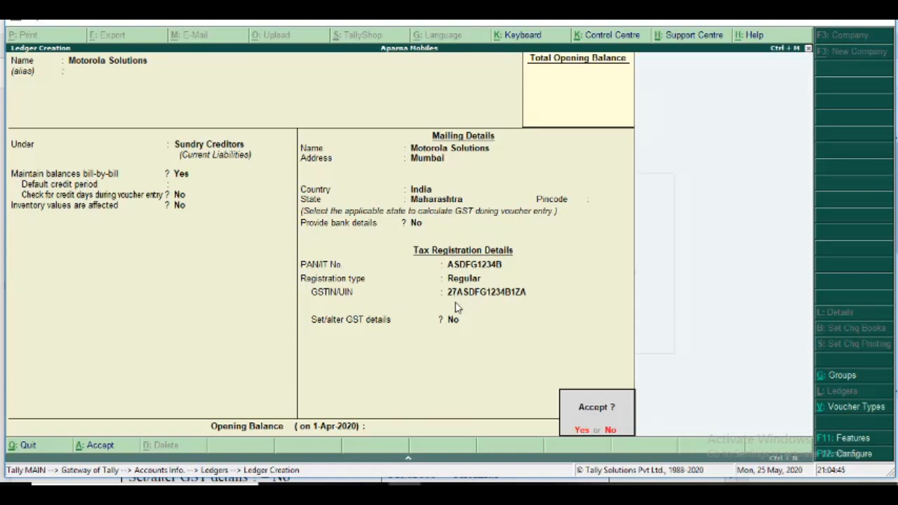
key(Return)
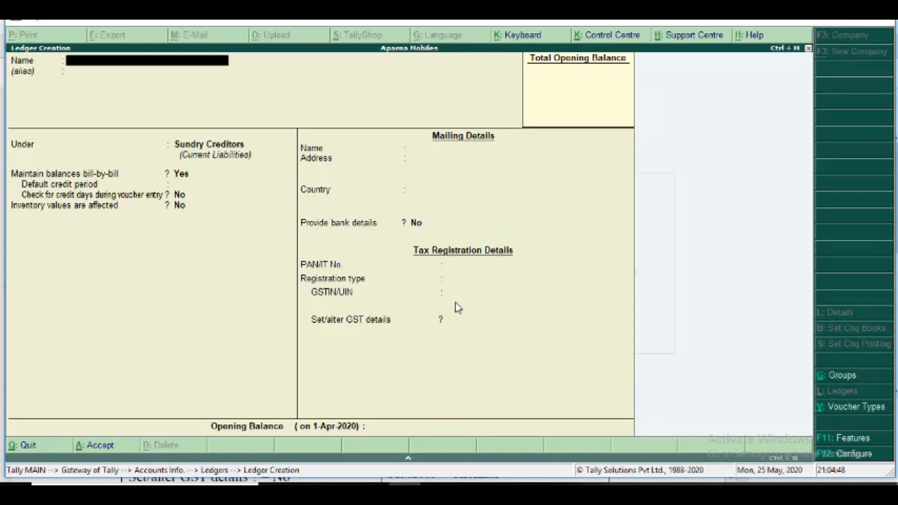
Check the second ledger in the exercise PDF and name the new Tally ledger Prime Sales Pvt Ltd, with no alias.
key(alt+Tab)
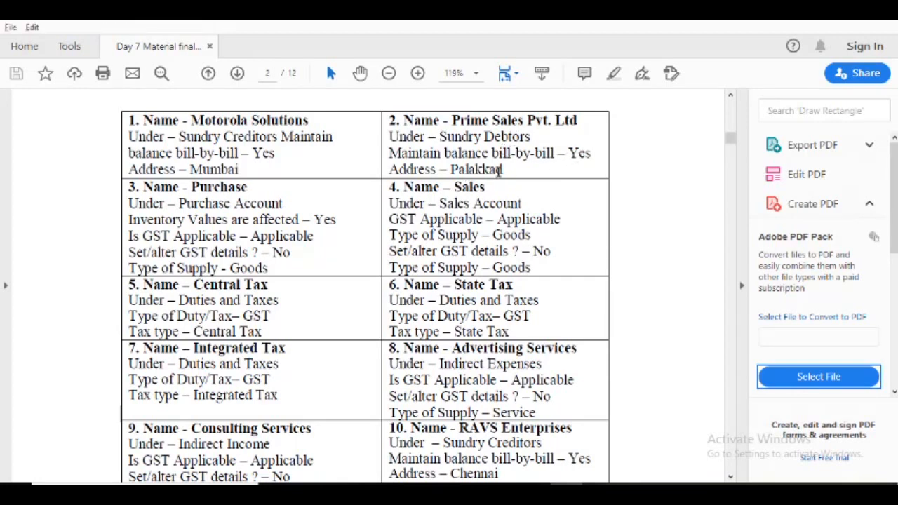
key(alt+Tab)
text(Pr)
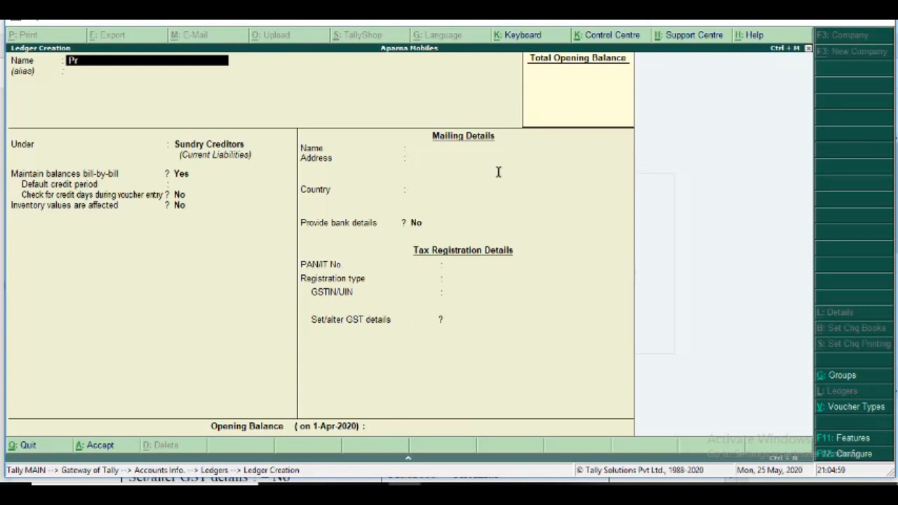
text(ime Sales Pvt)
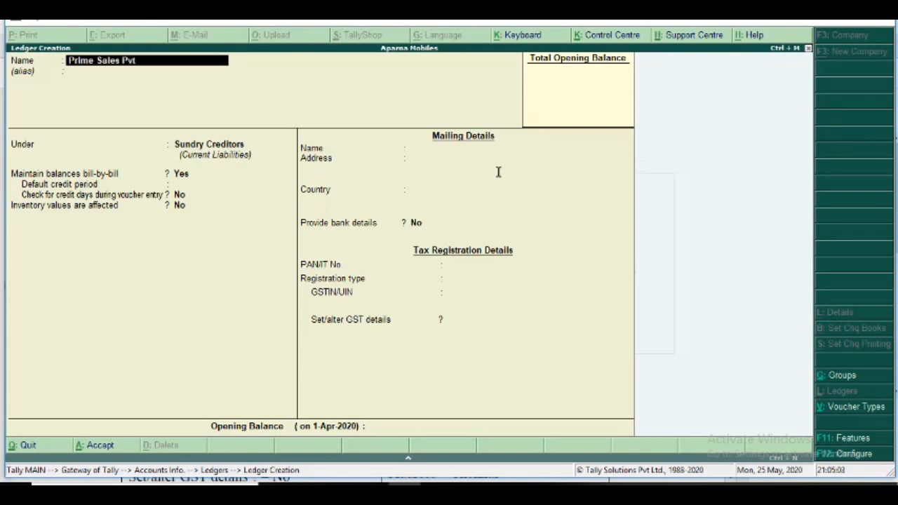
text( Ltd)
key(Return)
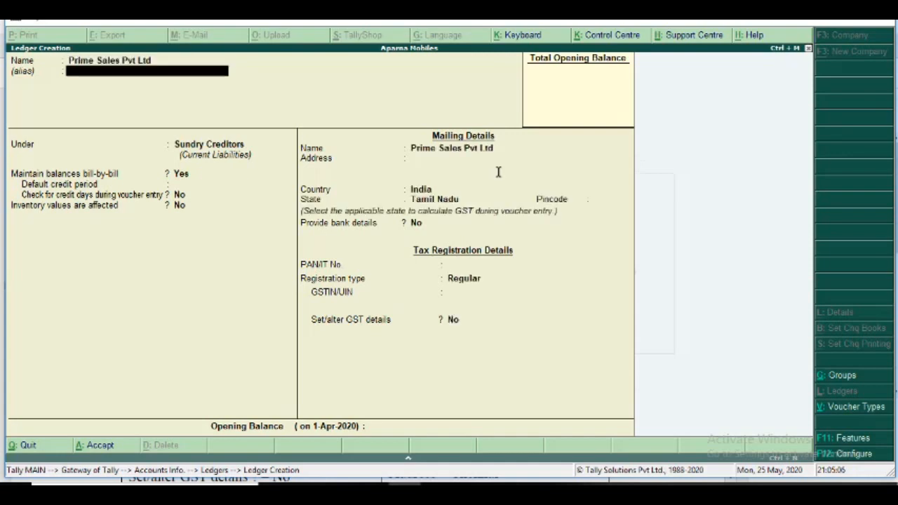
key(Return)
Put the ledger under Sundry Debtors with bill-by-bill balances set to Yes, and keep the default credit and inventory settings.
key(Down)
key(Return)
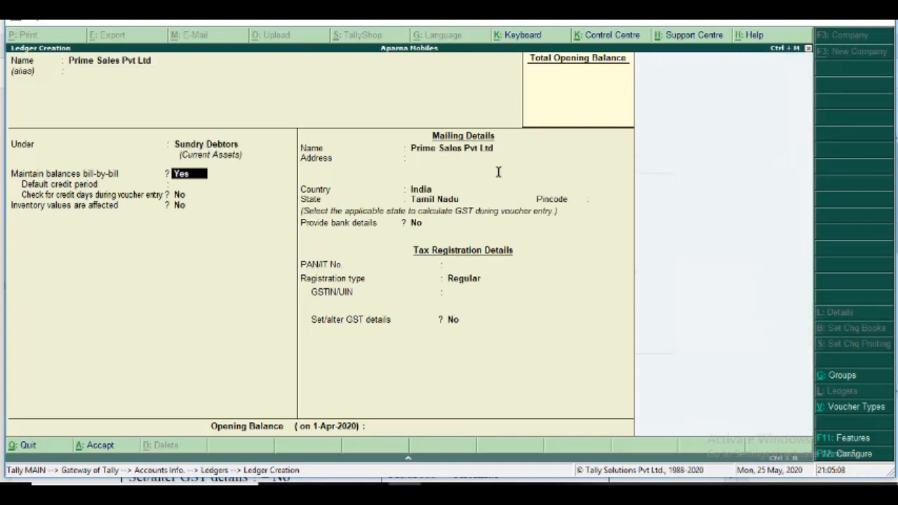
key(Return)
key(Return)
Enter Palakkad as the mailing address, keep India as the country, set the state to Kerala, and leave the pincode empty.
key(Return)
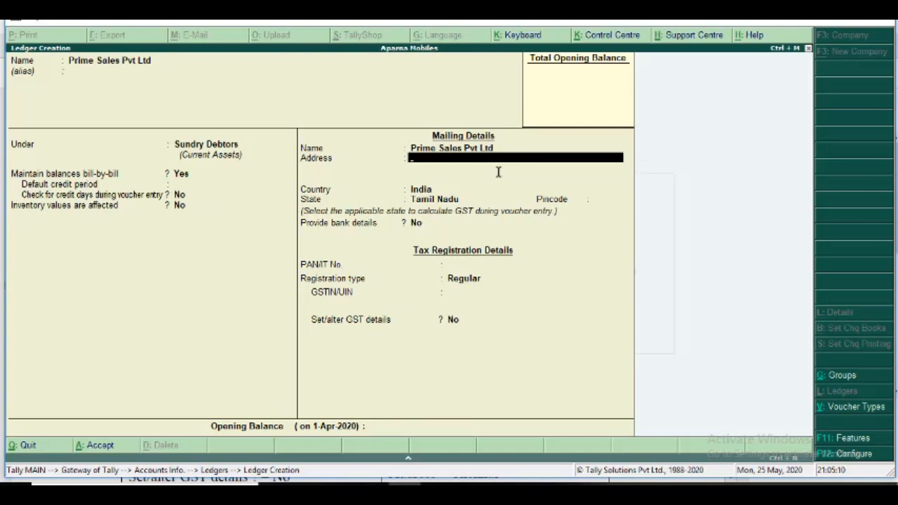
text(Palakkd)
key(BackSpace)
text(ad)
key(Return)
key(Return)
key(Return)
text(K)
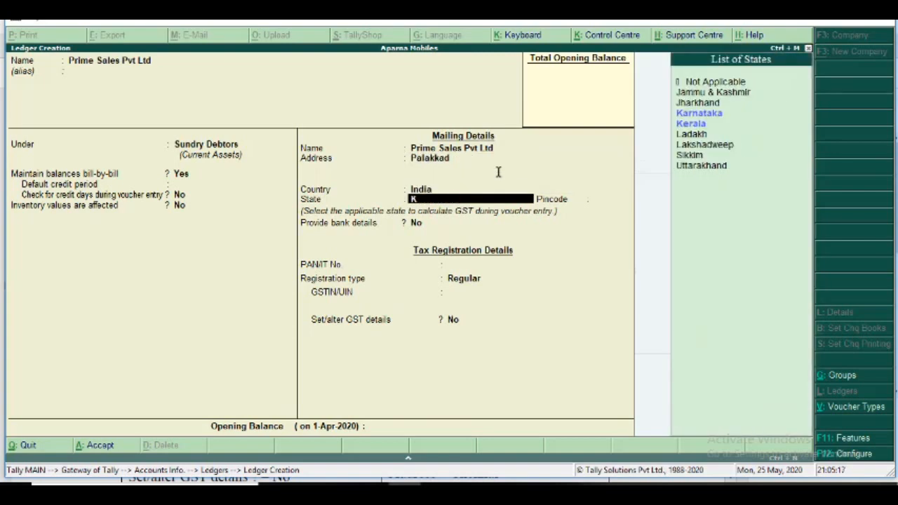
text(era)
key(Return)
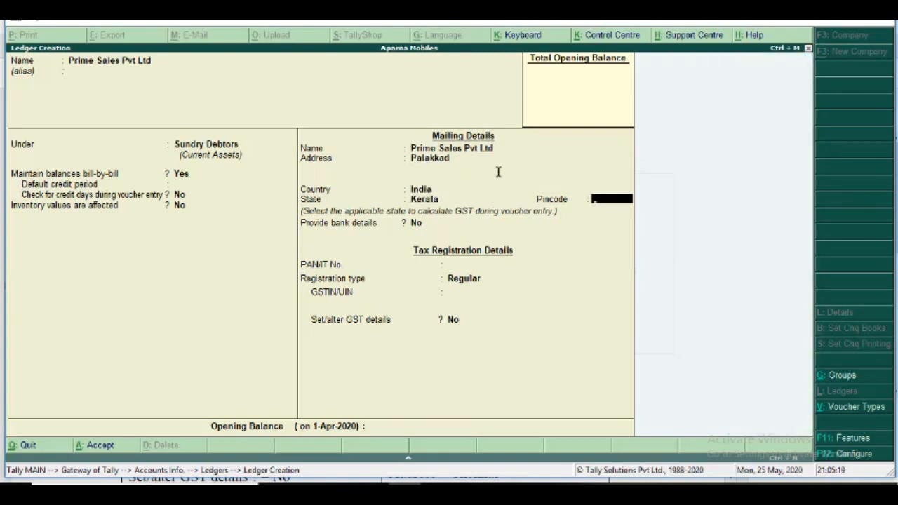
key(Return)
key(Return)
key(Return)
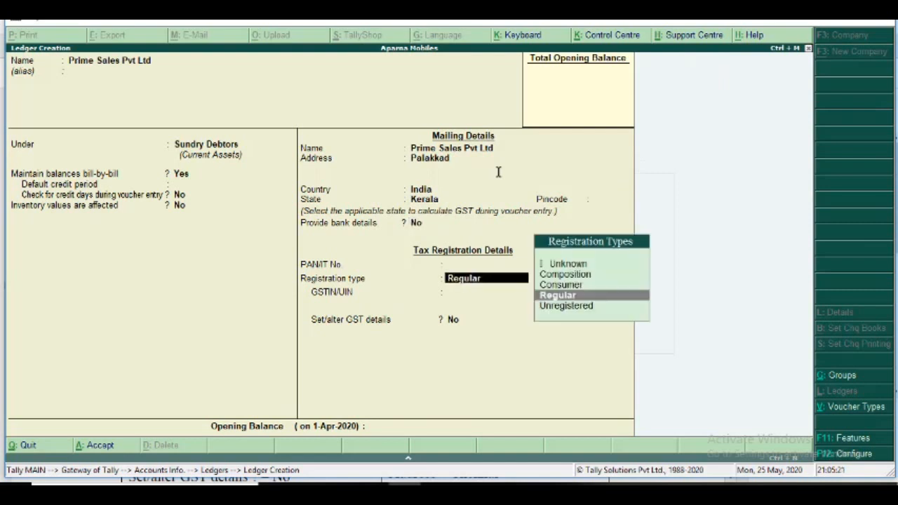
Leave bank details at No, enter the customer's PAN, and keep Regular as the registration type.
key(BackSpace)
text(A)
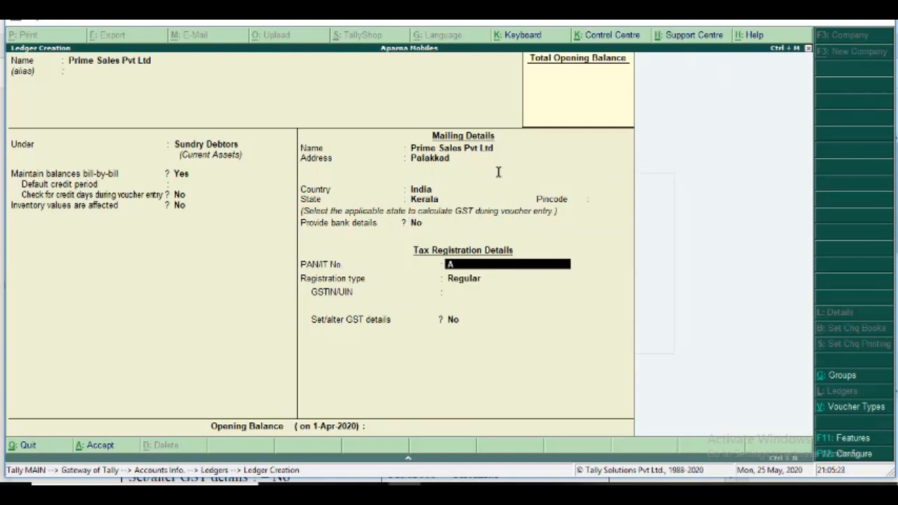
text(SDFG12344)
key(BackSpace)
text(C)
key(Return)
key(Return)
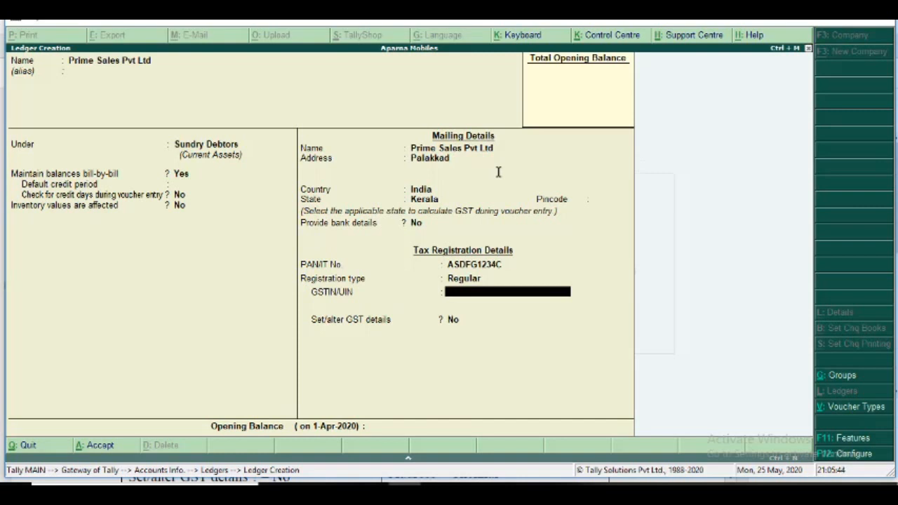
Enter the customer's GSTIN/UIN for Prime Sales Pvt Ltd and dismiss the verification warning.
text(32)
text(ASDFG1234)
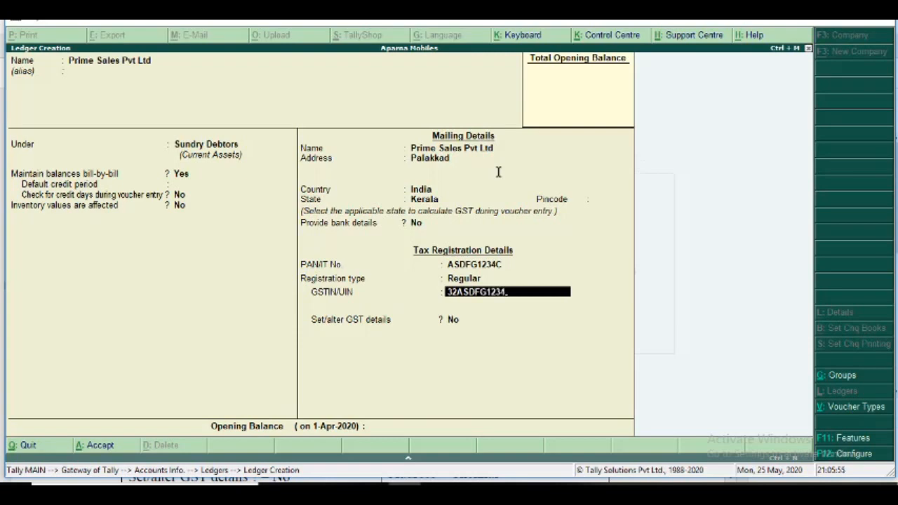
text(C1ZA)
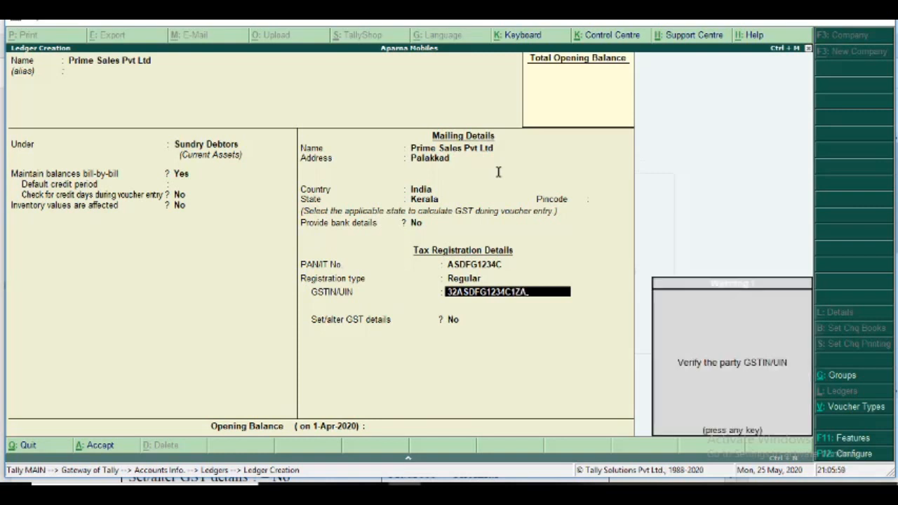
key(Return)
Keep the GST details option at No, leave the opening balance empty, and save the Prime Sales Pvt Ltd ledger.
key(Return)
key(Return)
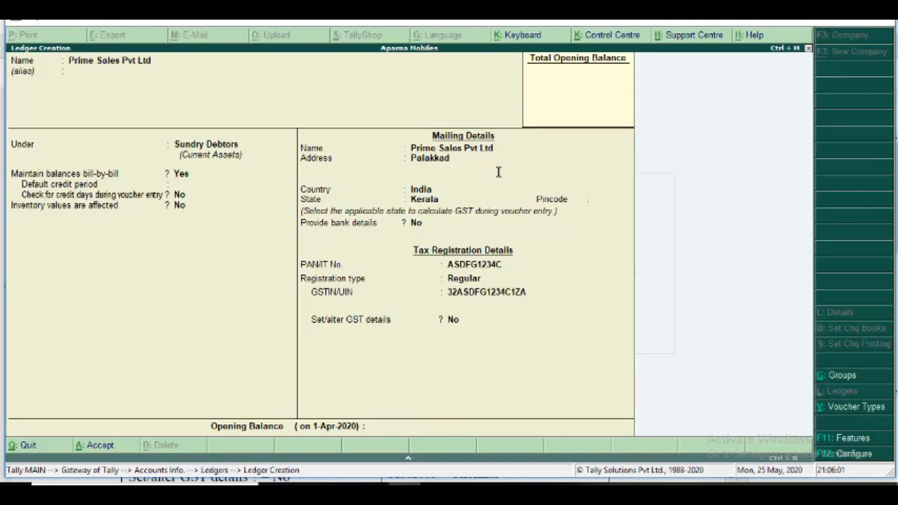
key(Return)
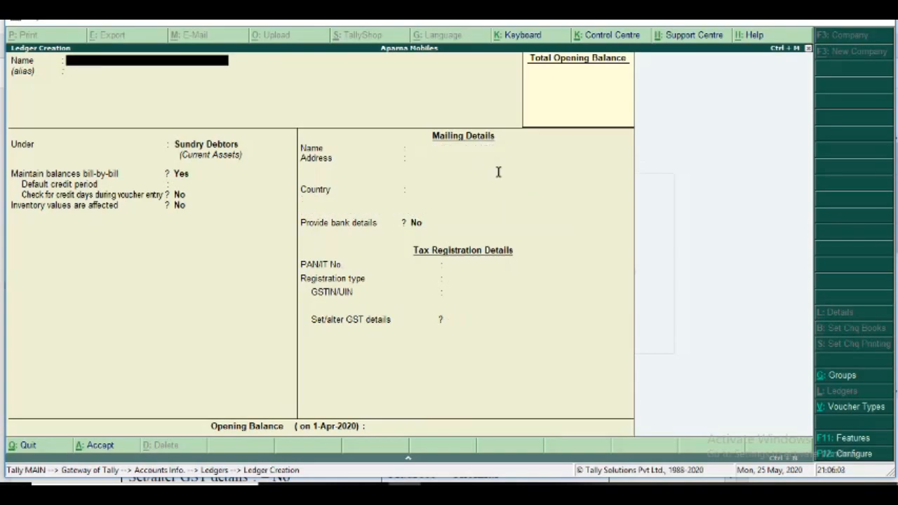
Switch to the exercise PDF to check the details of the third ledger, Purchase.
key(alt+Tab)
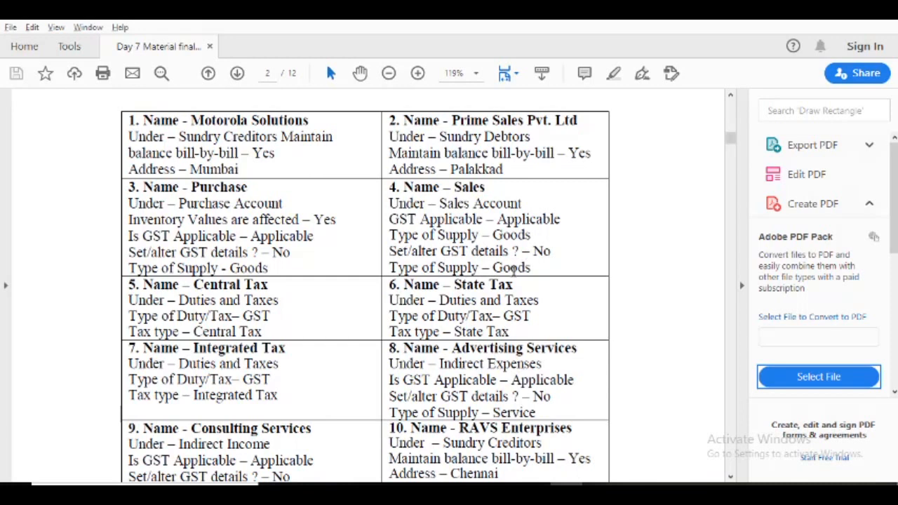
Switch back to Tally.ERP 9 and name the new ledger Purchase, placing it under the Purchase Accounts group.
key(alt+Tab)
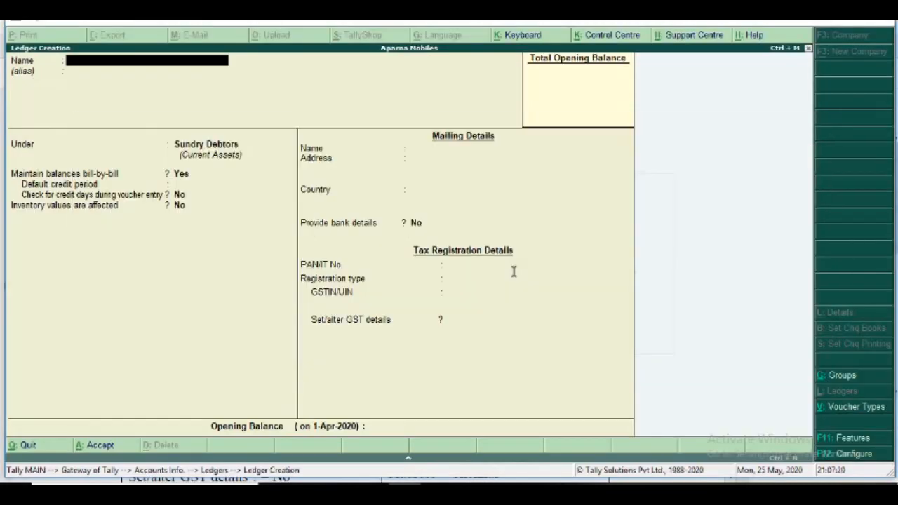
text(Purchase)
key(Return)
key(Return)
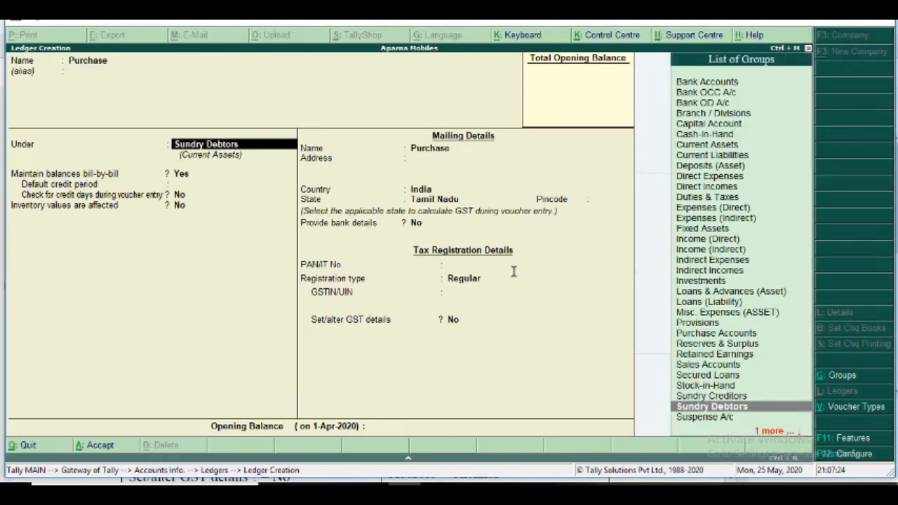
text(Pur)
key(Return)
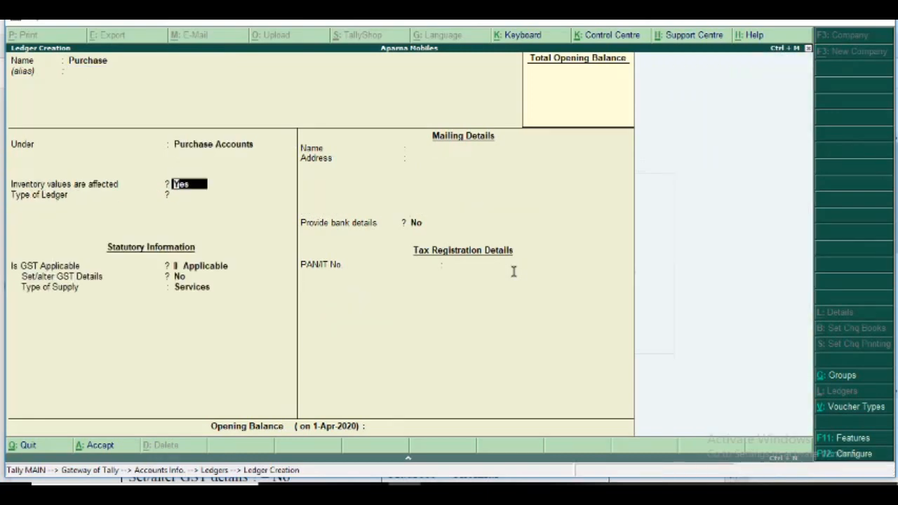
Keep inventory values affected at Yes and GST Applicable without GST details, set the type of supply to Goods, and save the Purchase ledger.
key(Return)
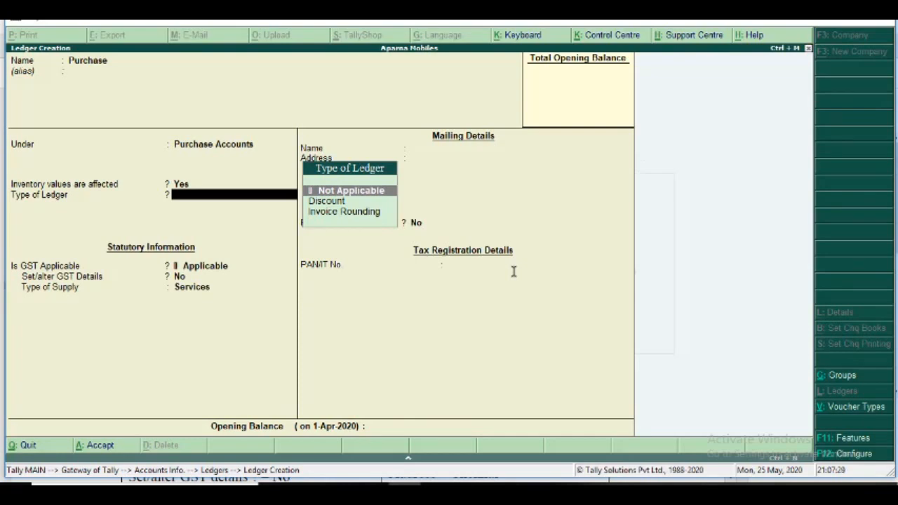
key(Return)
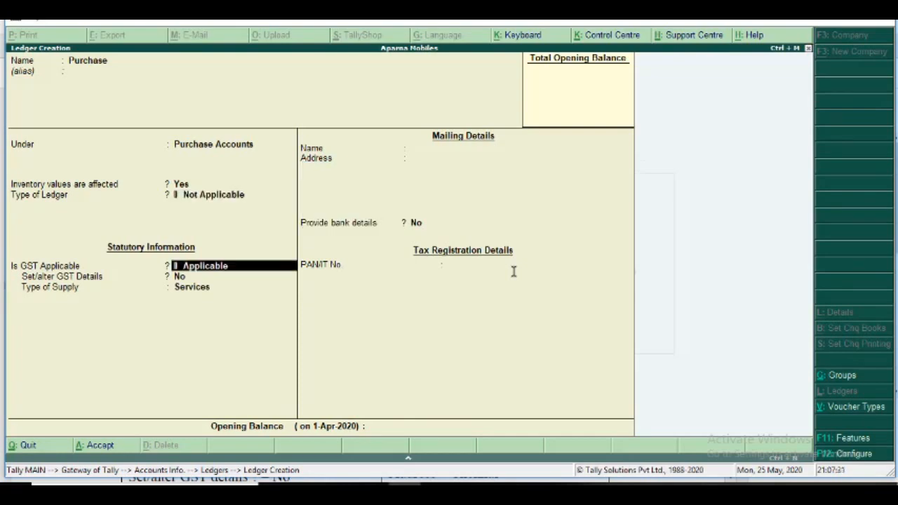
key(Return)
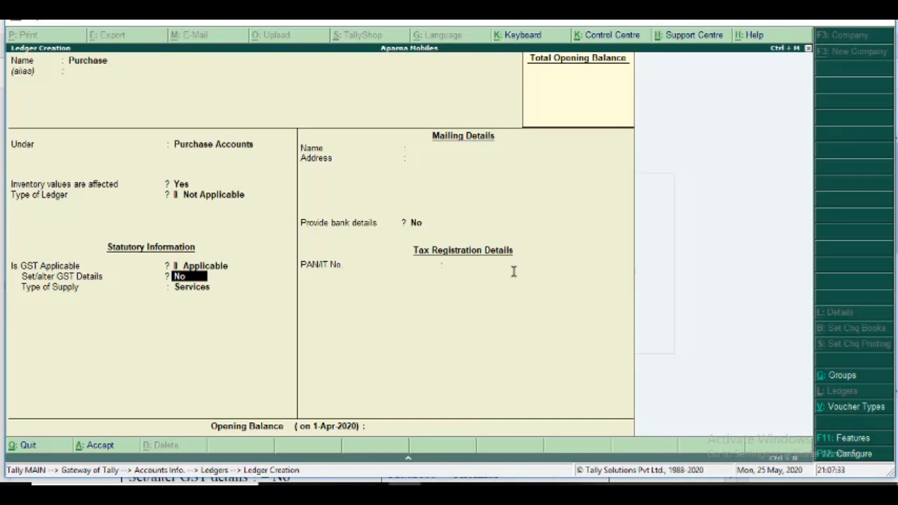
key(Return)
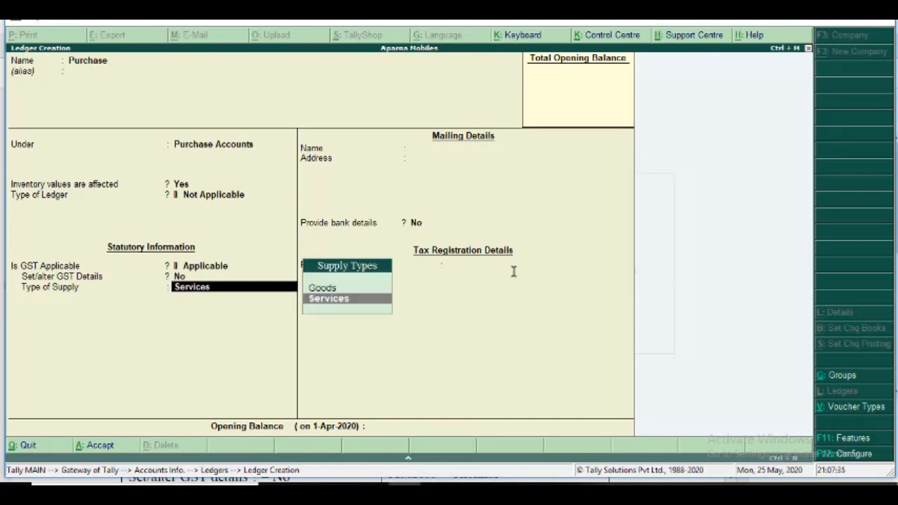
key(Up)
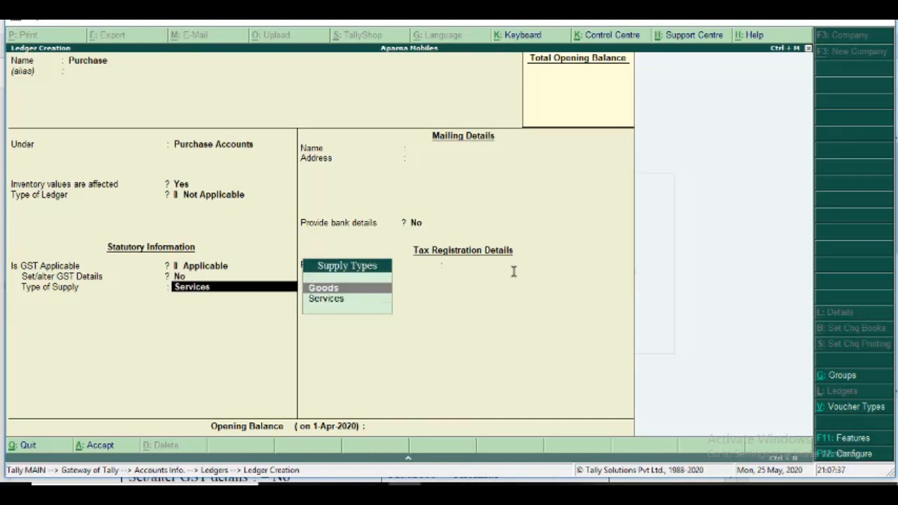
key(Return)
key(Return)
key(Return)
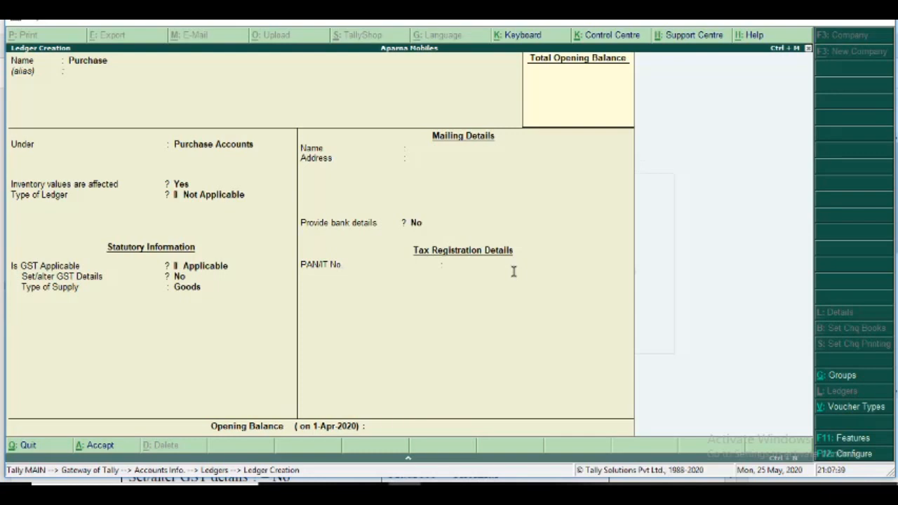
Name the next ledger Sales, leave its alias empty, and place it under the Sales Accounts group.
key(Return)
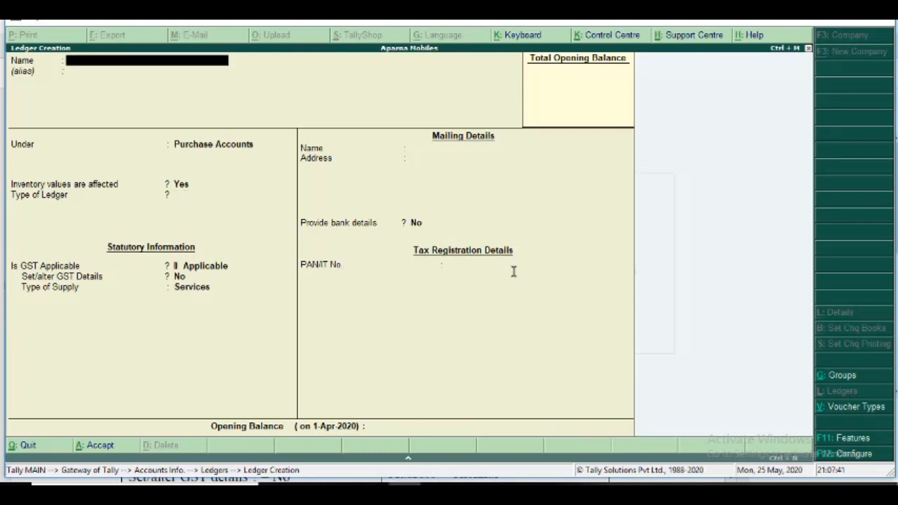
text(Sales)
key(Return)
key(Return)
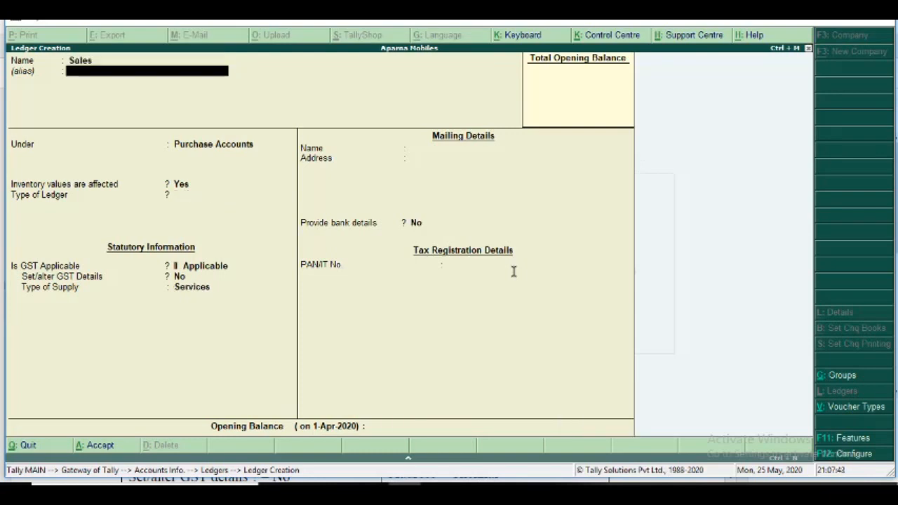
text(sl)
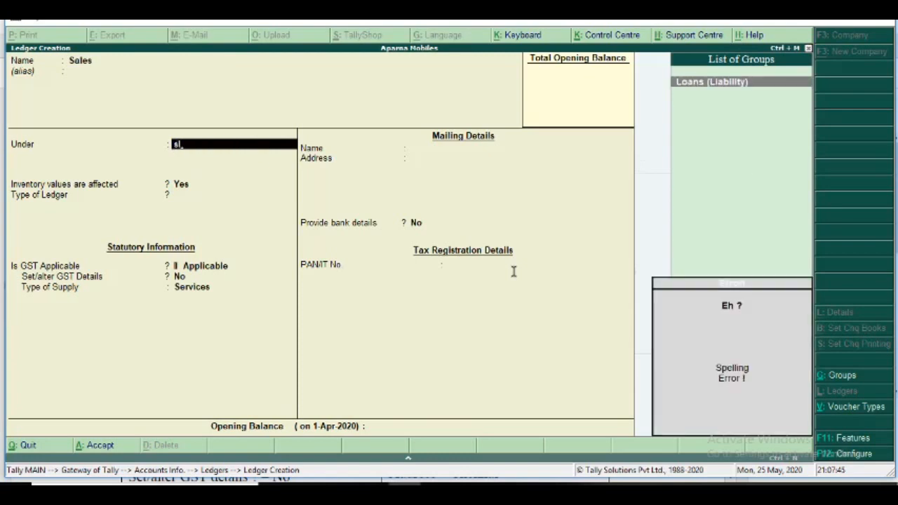
key(BackSpace)
text(a)
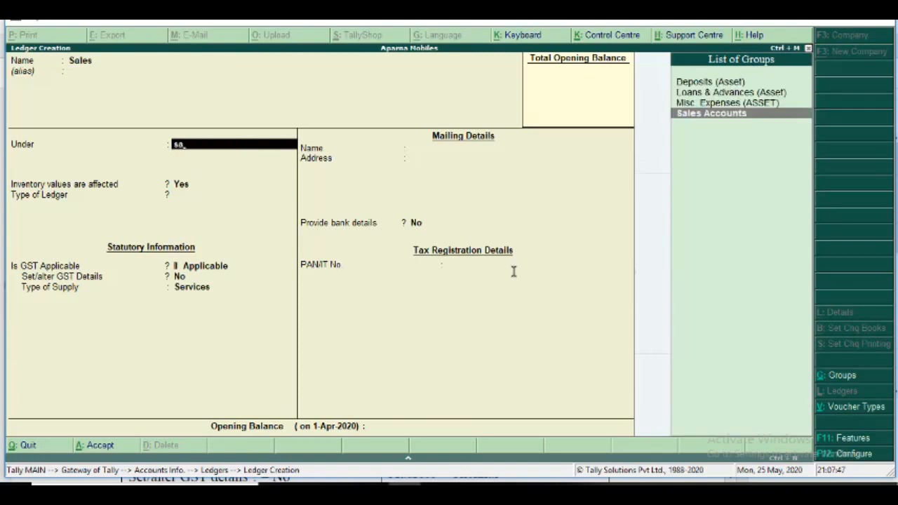
key(Return)
key(Return)
key(Return)
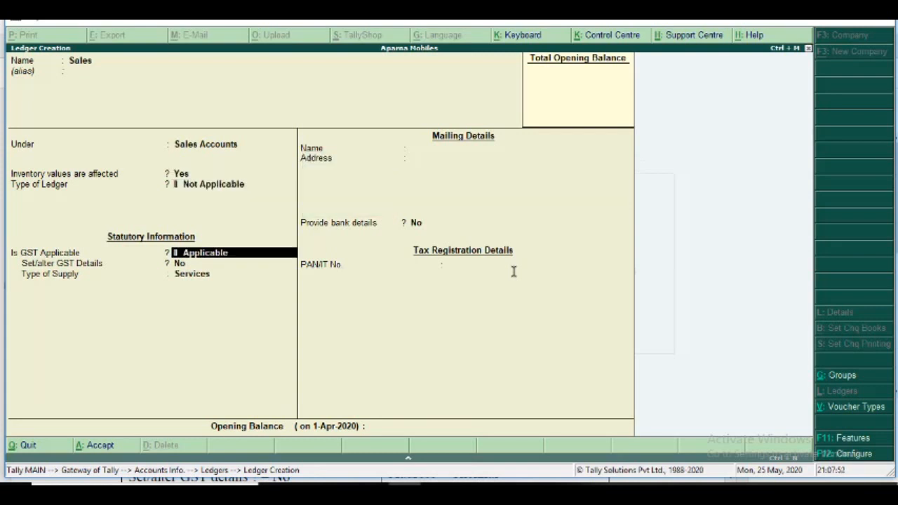
Keep inventory values at Yes and GST Applicable without GST details, set the type of supply to Goods, and save the Sales ledger.
key(Return)
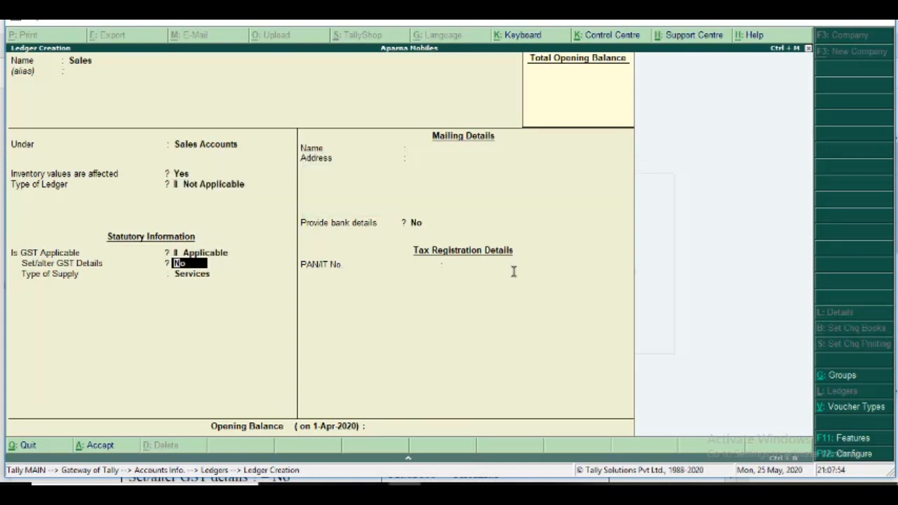
key(Return)
key(Up)
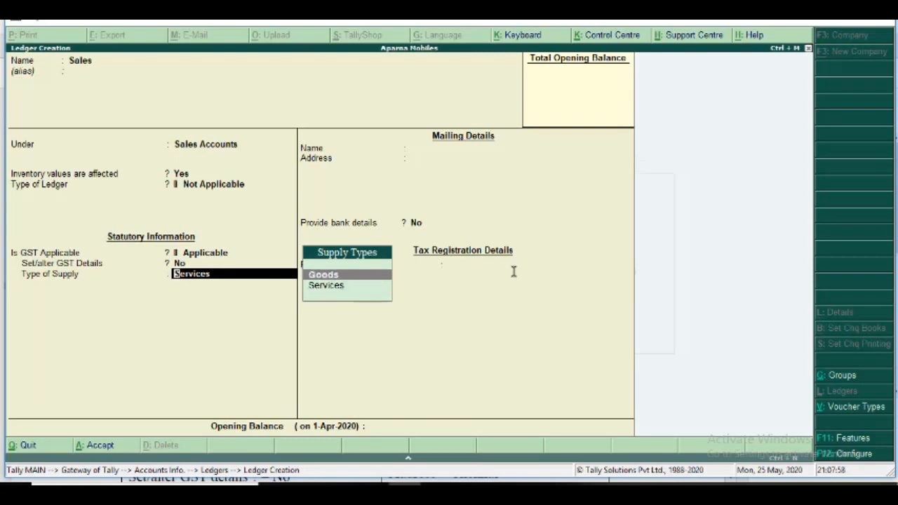
key(Return)
key(Return)
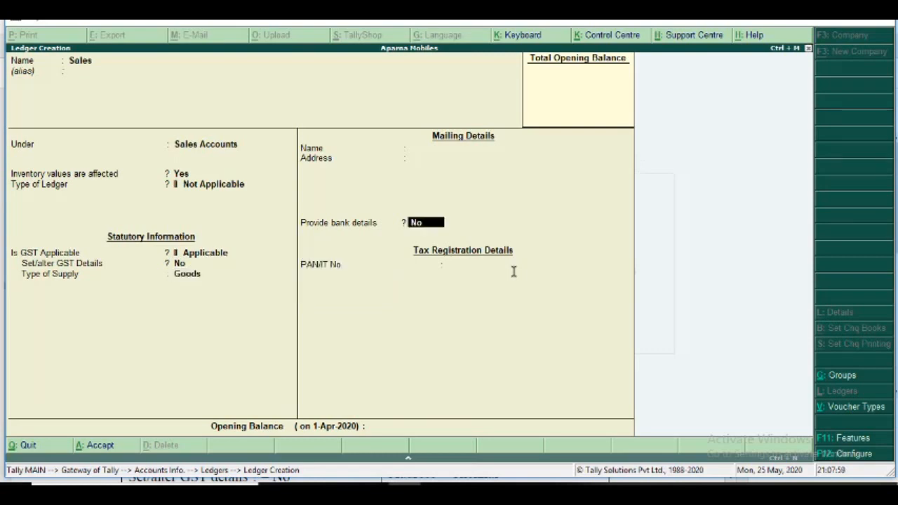
key(Return)
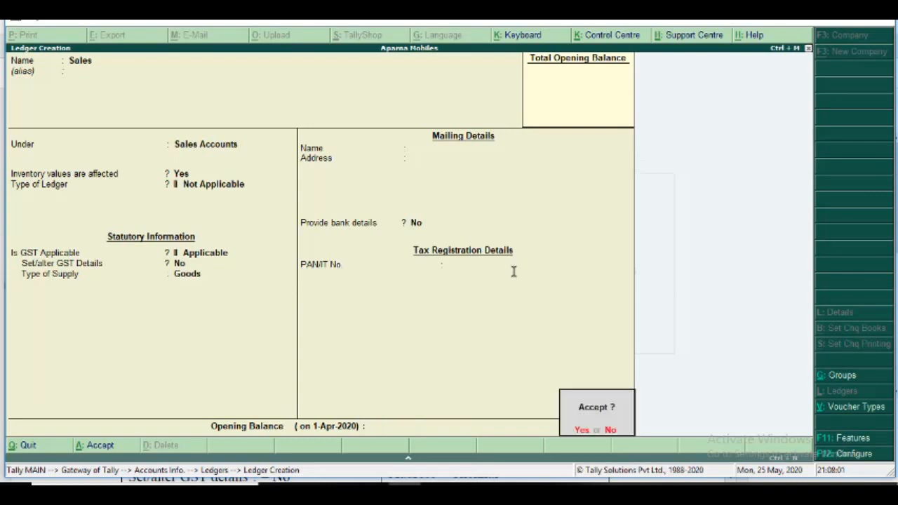
key(Return)
Check the tax ledger details in the exercise PDF, return to Tally.ERP 9, and name the new ledger Central Tax.
key(alt+Tab)
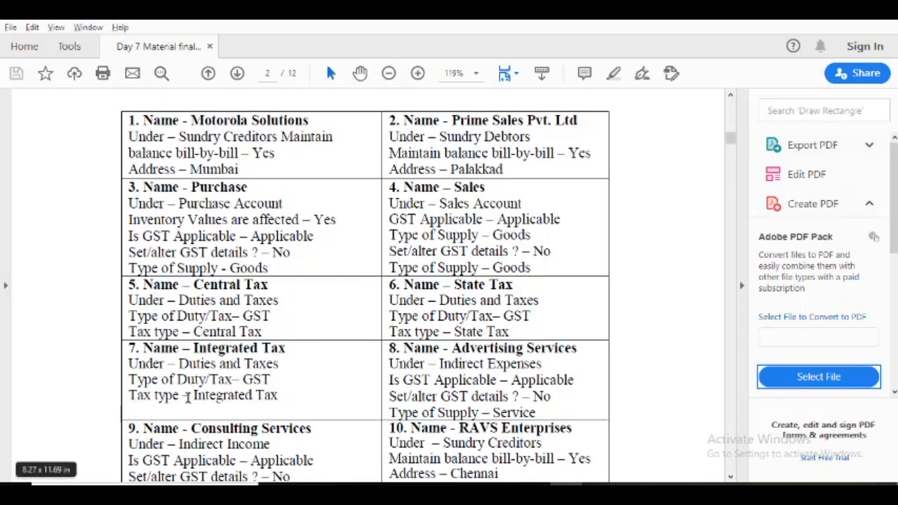
key(alt+Tab)
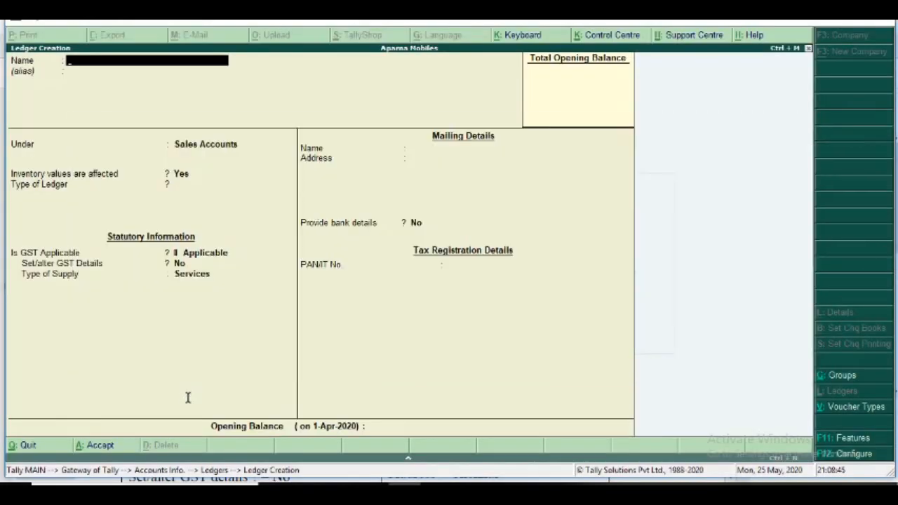
text(Central)
text(x)
key(Return)
key(BackSpace)
key(BackSpace)
text(ax)
key(Return)
Place Central Tax under Duties & Taxes with duty type GST and tax type Central Tax, keep 0 %, and save the ledger.
key(Return)
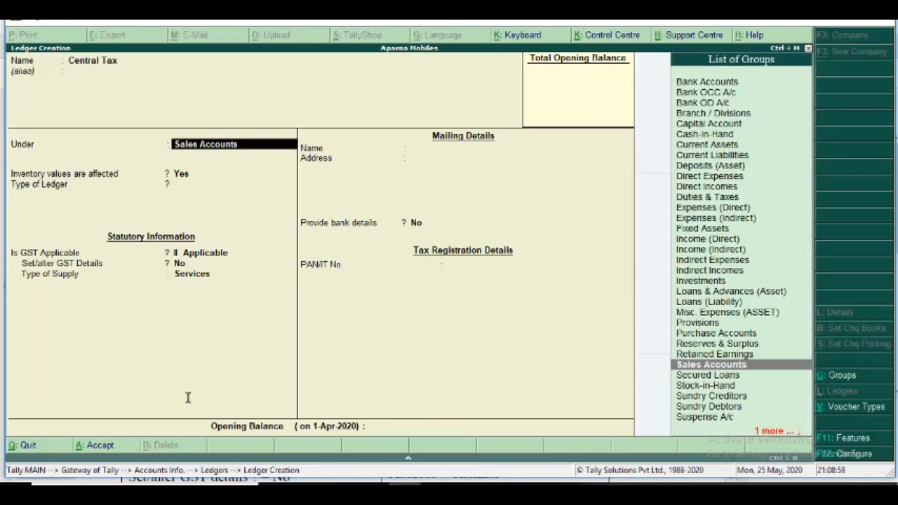
text(Dut)
key(Return)
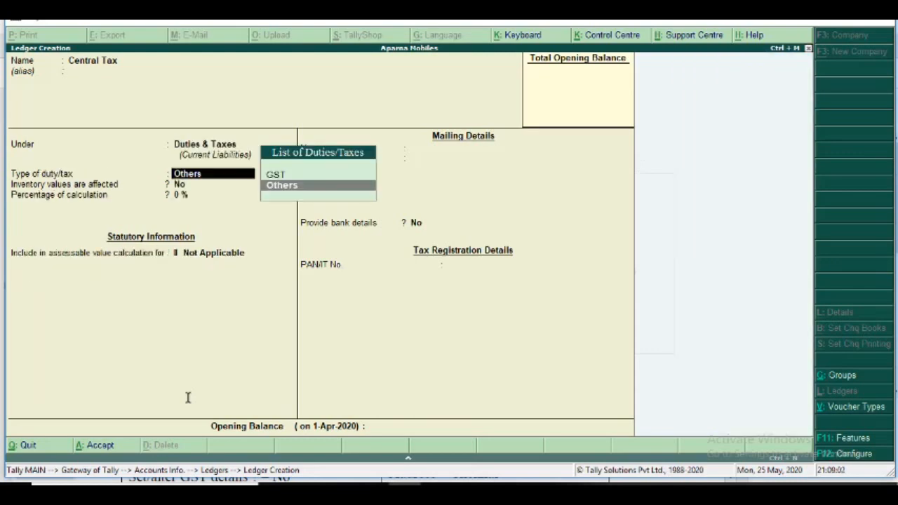
key(Up)
key(Return)
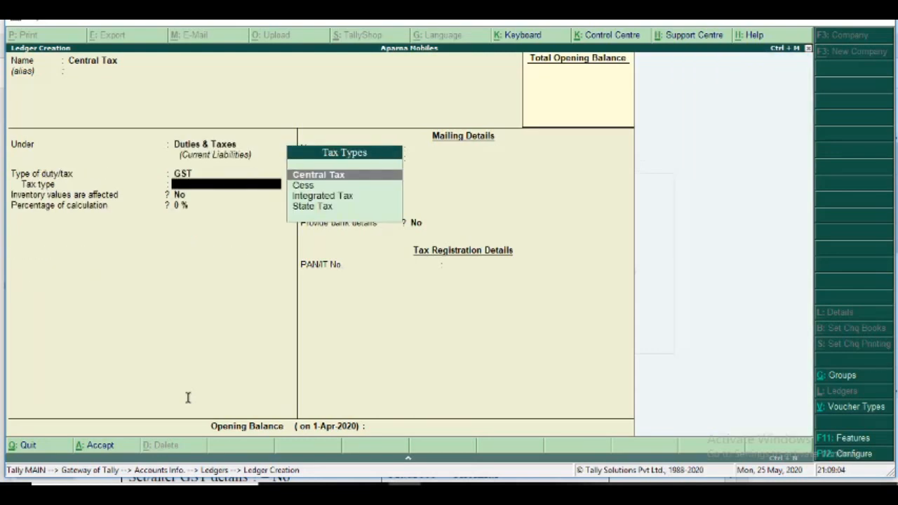
key(Return)
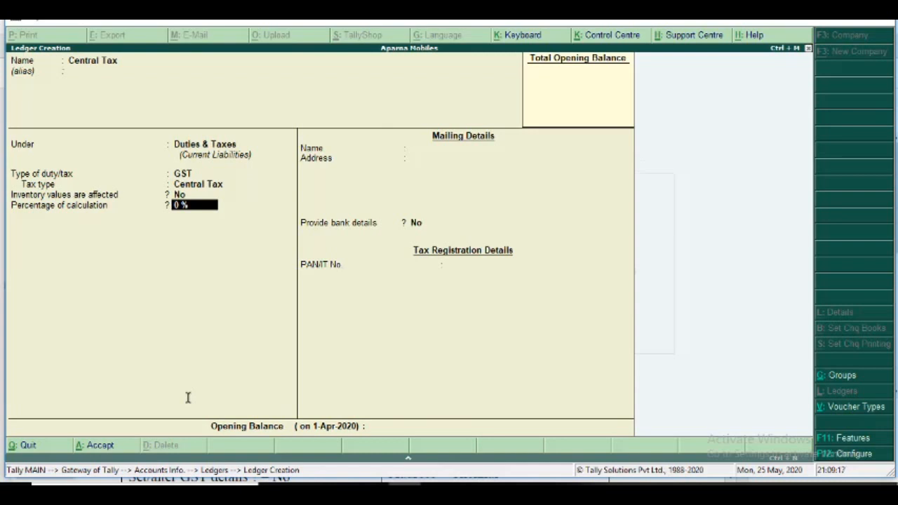
key(Return)
key(Return)
key(Return)
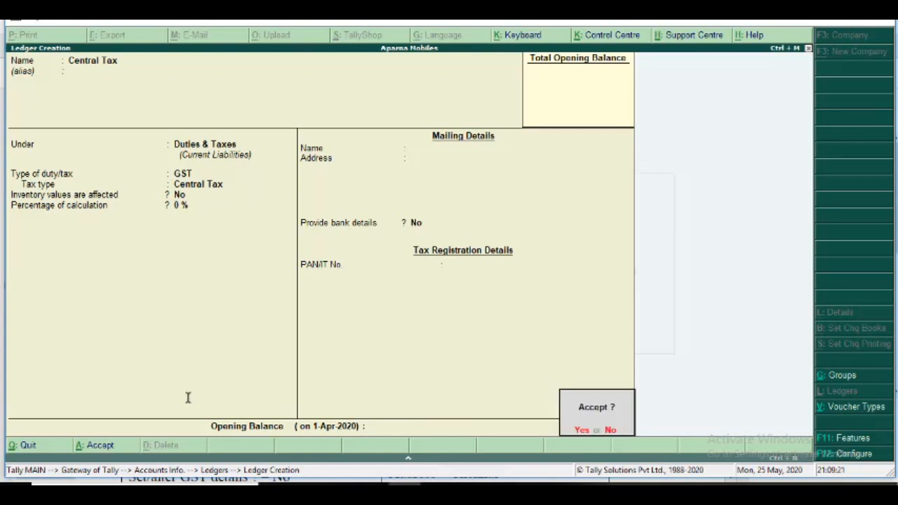
key(Return)
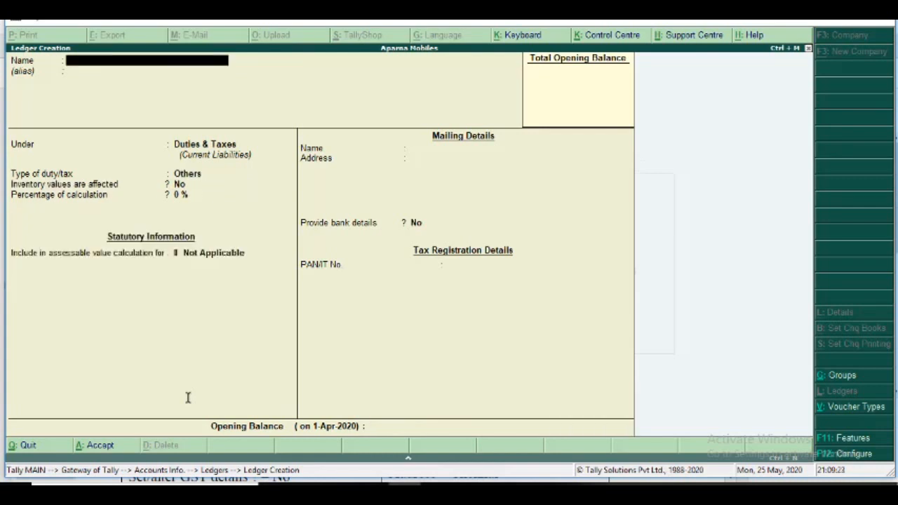
Name the next ledger State Tax, correcting the spelling of its name, and leave the alias empty.
text(State Taz)
key(Return)
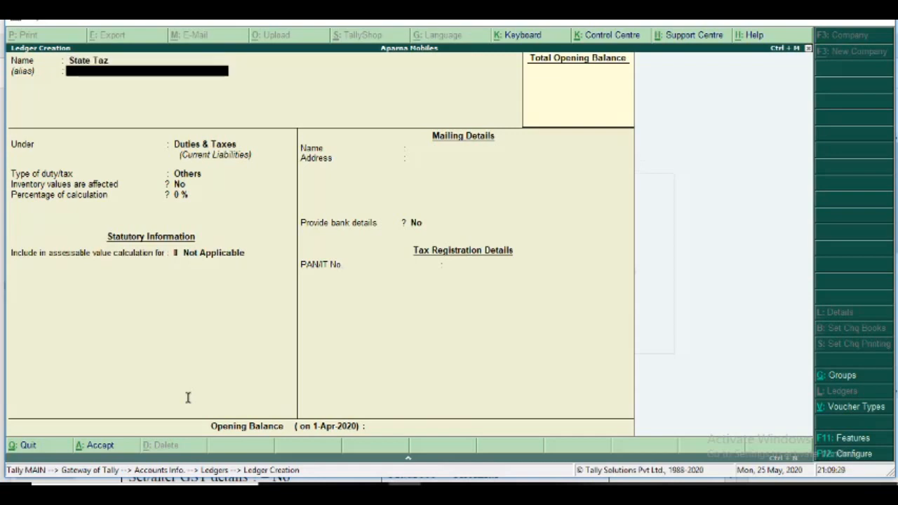
key(BackSpace)
key(BackSpace)
key(BackSpace)
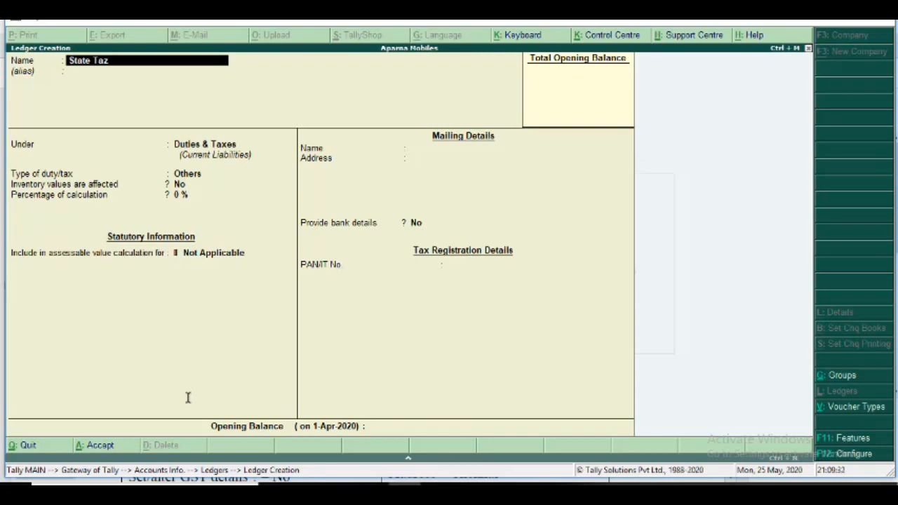
text(x)
key(Return)
key(Return)
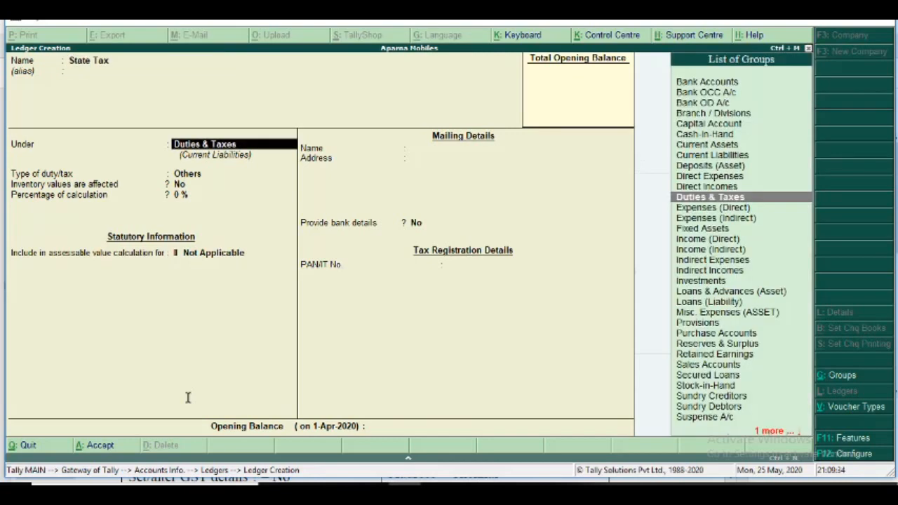
Place State Tax under Duties & Taxes with duty type GST and tax type State Tax, keep 0 %, and save the ledger.
text(Du)
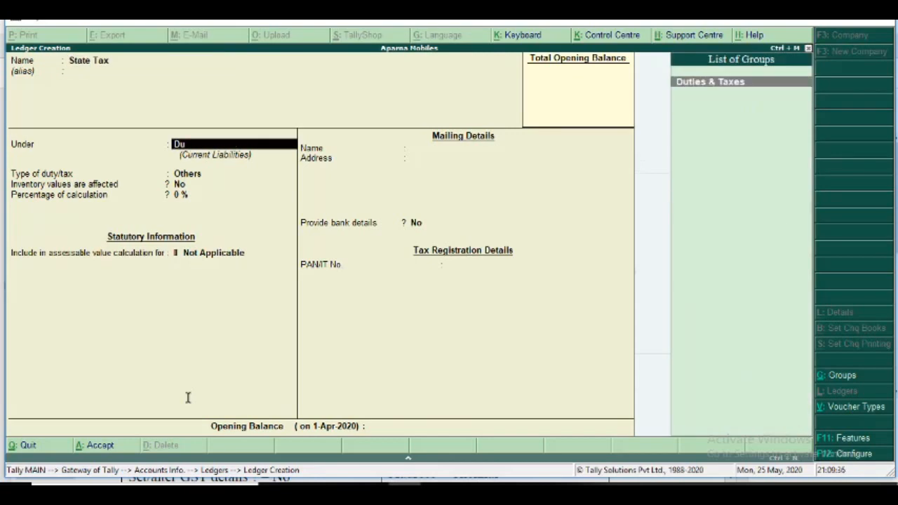
key(Return)
key(Up)
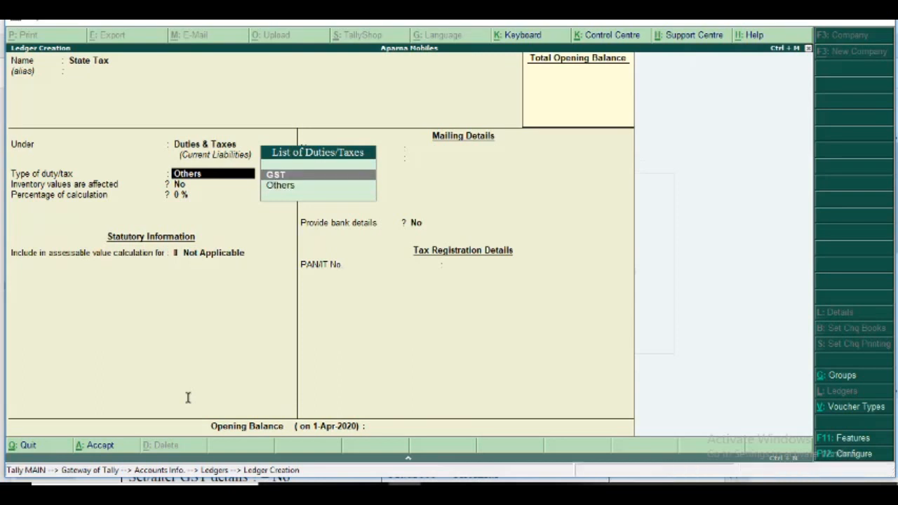
key(Return)
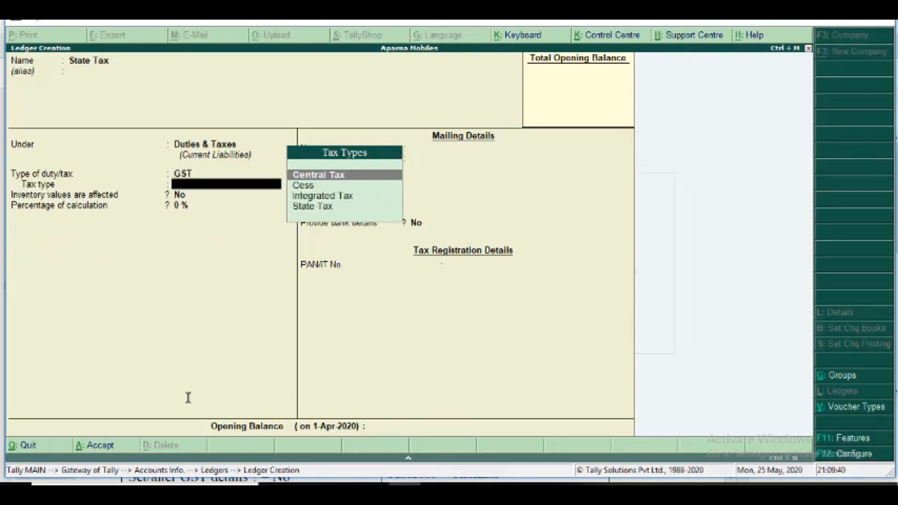
key(Down)
key(Down)
key(Down)
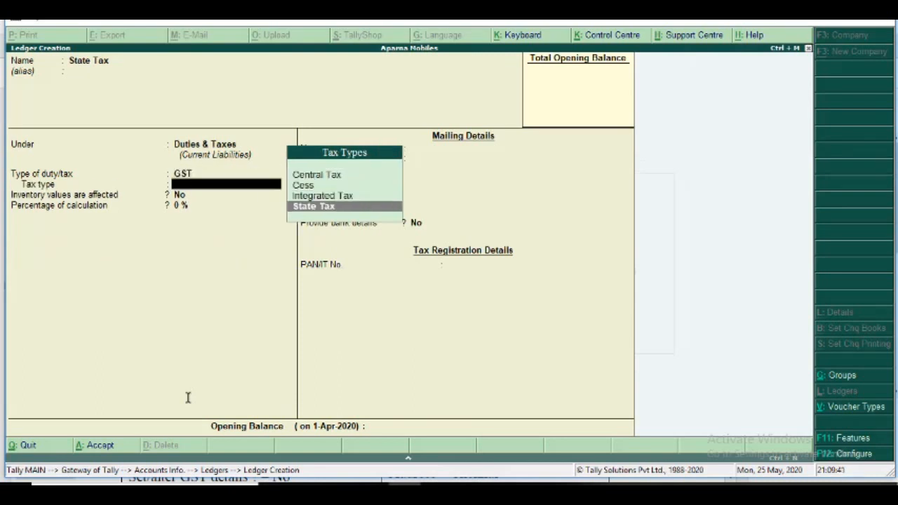
key(Return)
key(Return)
key(Return)
key(Return)
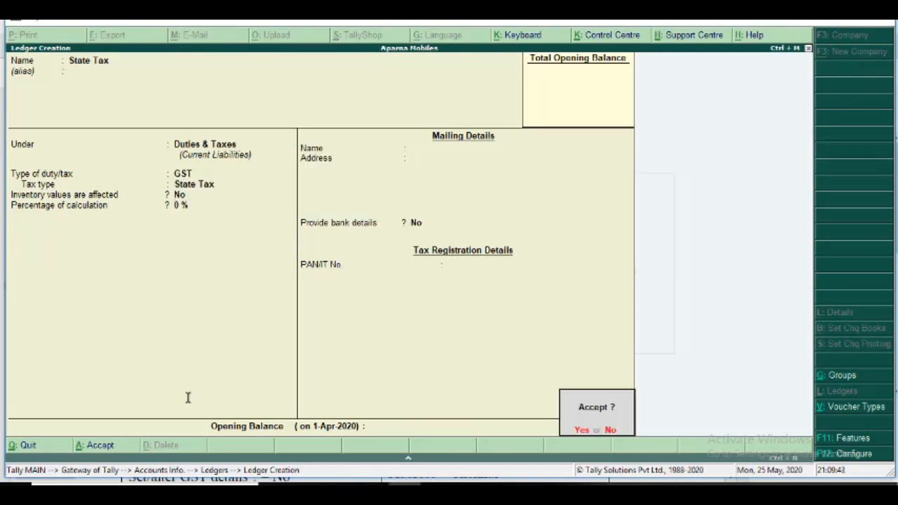
Name the new ledger Integrated Tax, correcting its spelling, and leave the alias empty.
key(Return)
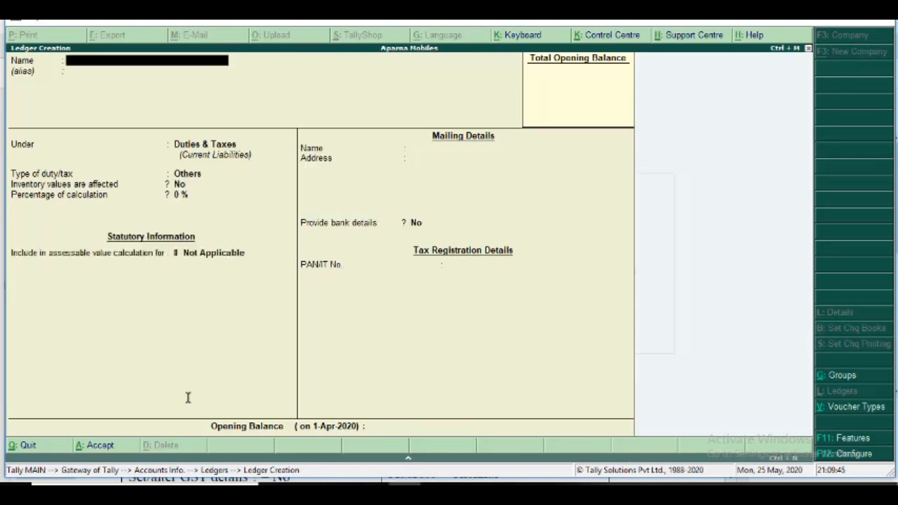
text(Intergrateds)
key(BackSpace)
text(Tax)
Place Integrated Tax under Duties & Taxes with duty type GST and tax type Integrated Tax, keep 0 %, and save the ledger.
key(Return)
key(Return)
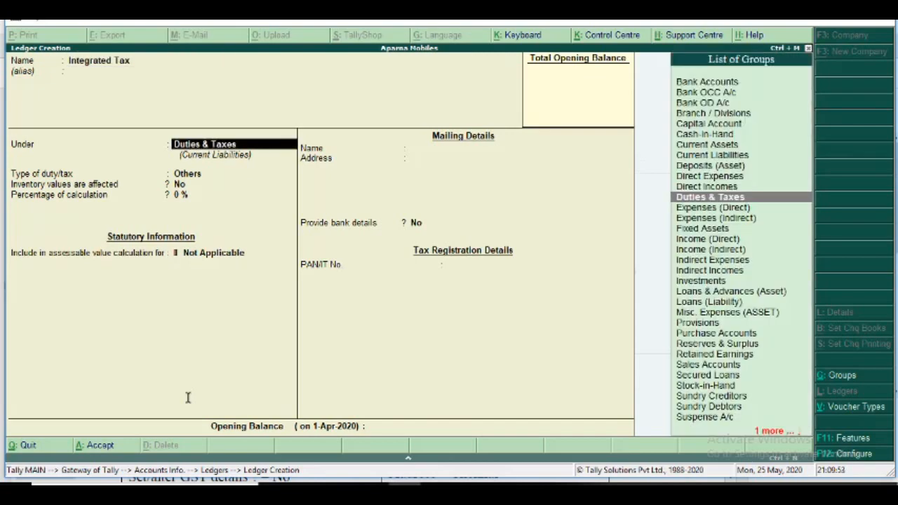
key(Return)
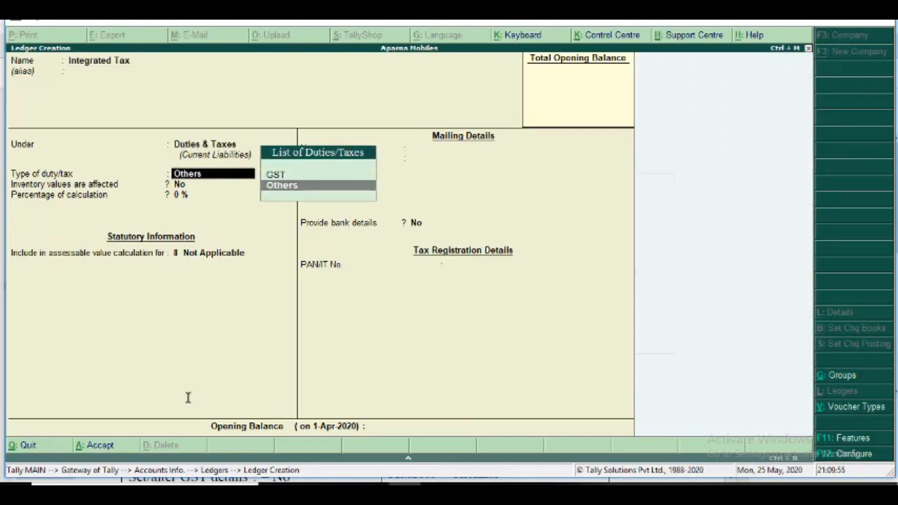
key(Up)
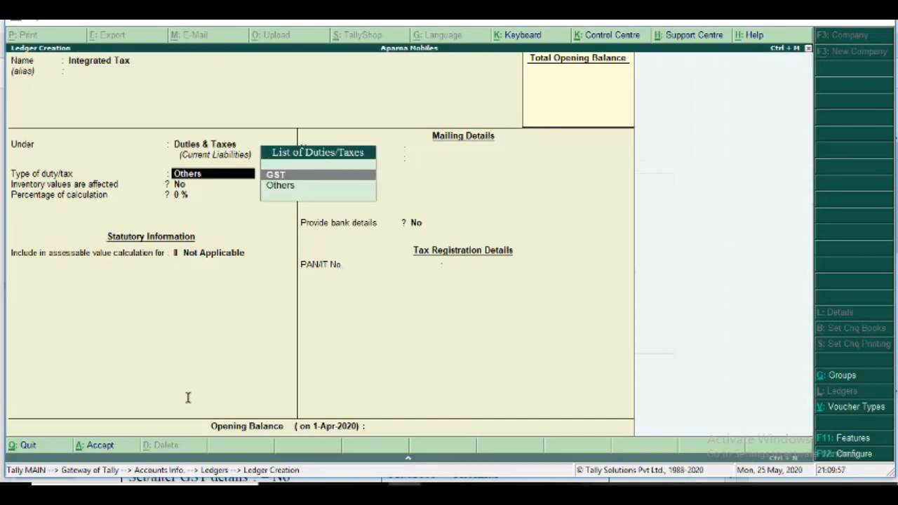
key(Return)
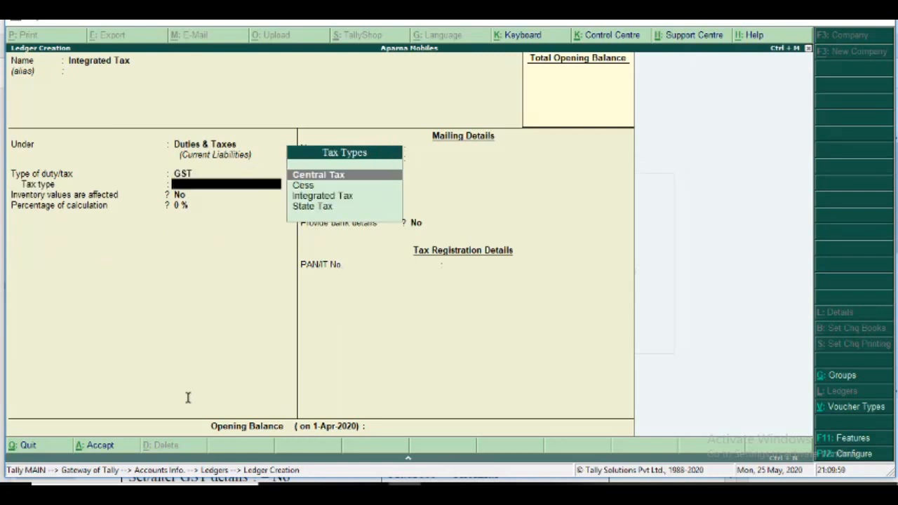
key(Down)
key(Down)
key(Return)
key(Return)
key(Return)
key(Return)
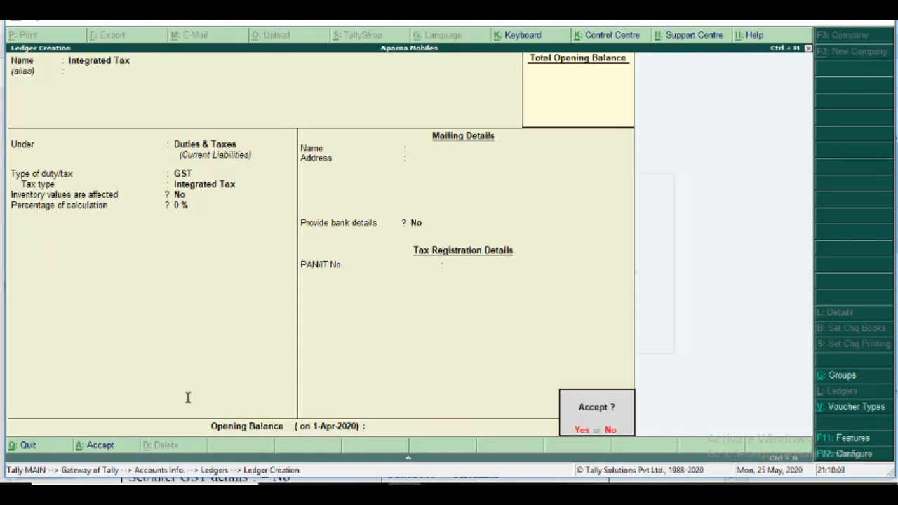
key(Return)
Check the remaining ledger details in the exercise PDF, return to Tally.ERP 9, and name the new ledger Advertising Services without an alias.
key(alt+Tab)
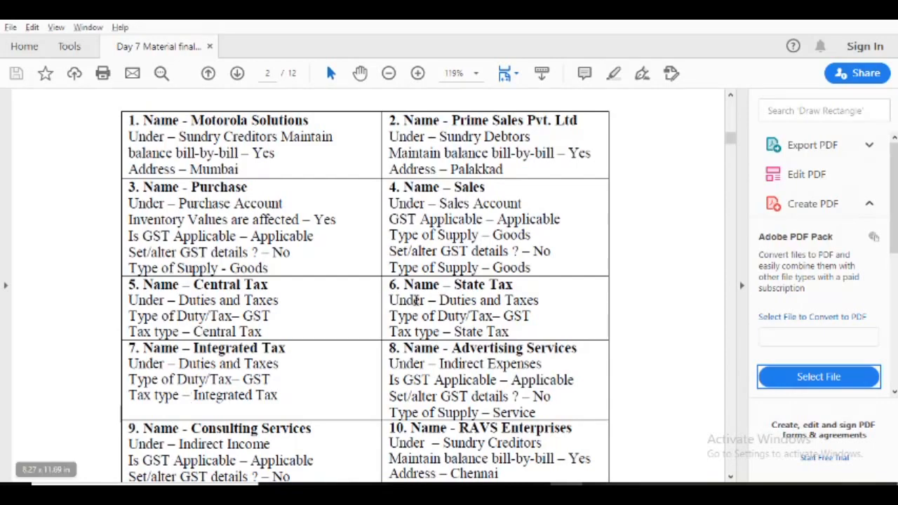
mouse_move(732, 144)
mouse_down()
mouse_move(732, 156)
mouse_move(732, 144)
mouse_up()
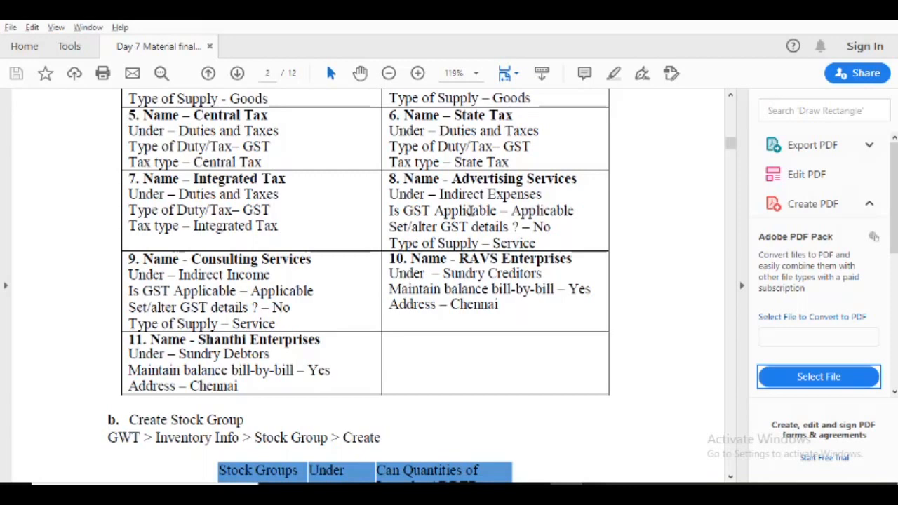
click(731, 97)
click(731, 97)
click(732, 97)
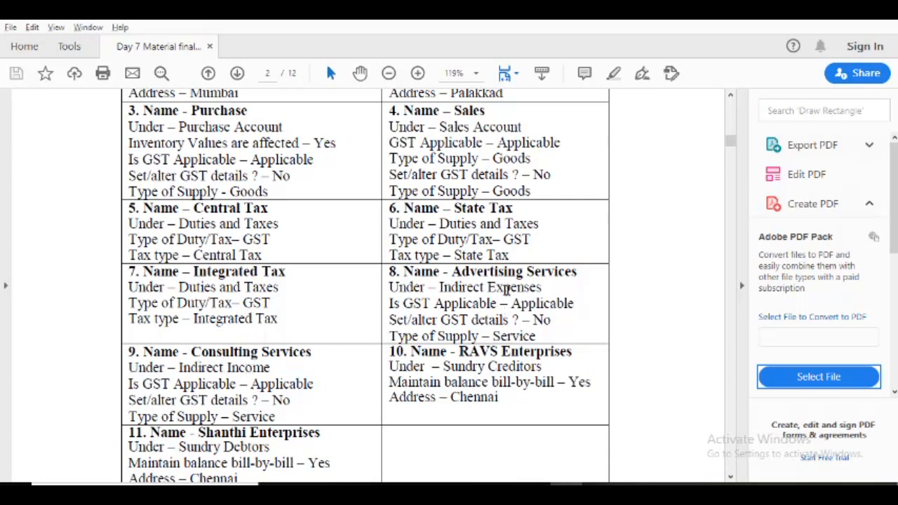
key(alt+Tab)
text(Ad)
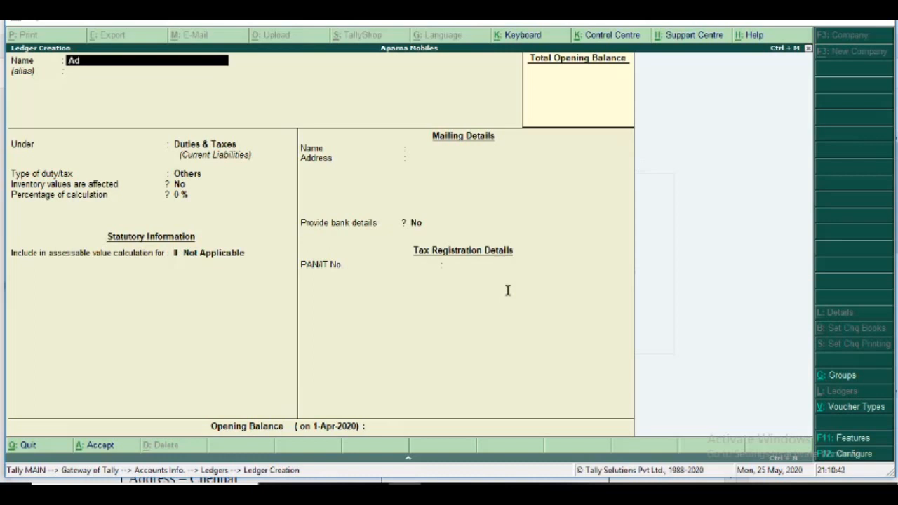
text(vertising Service)
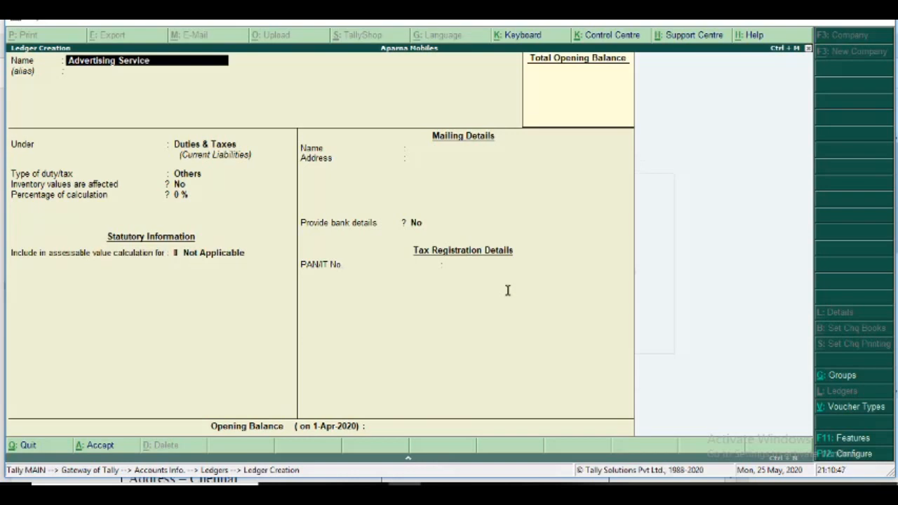
text(s)
key(Return)
key(Return)
Place Advertising Services under Indirect Expenses, keeping inventory values affected at No and the type of ledger at Not Applicable.
text(I)
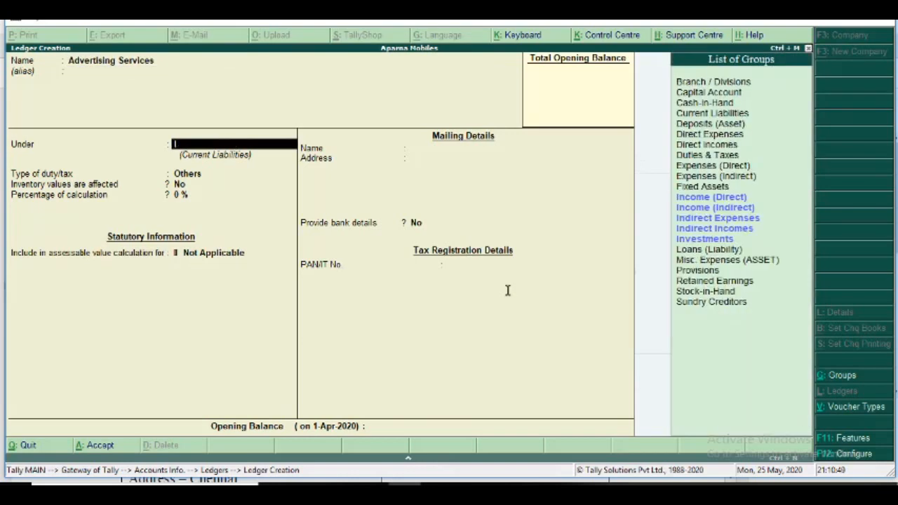
text(nd)
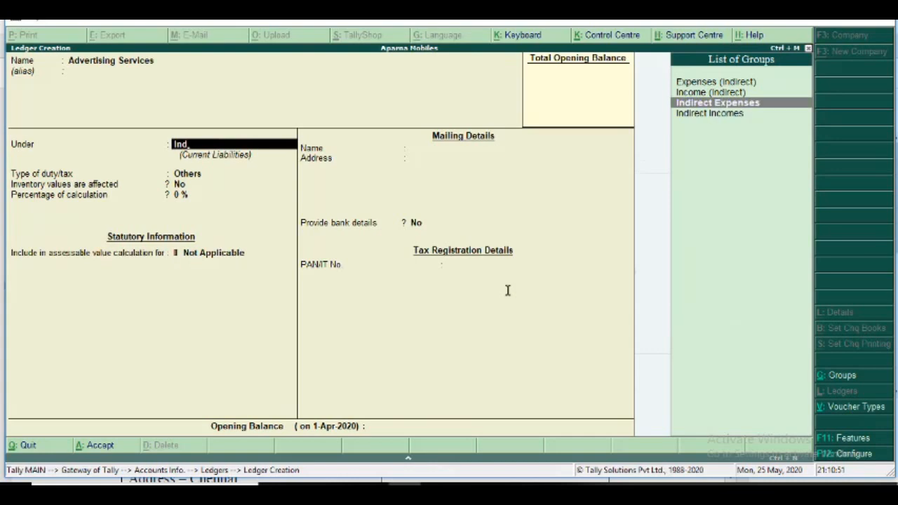
key(Return)
key(Return)
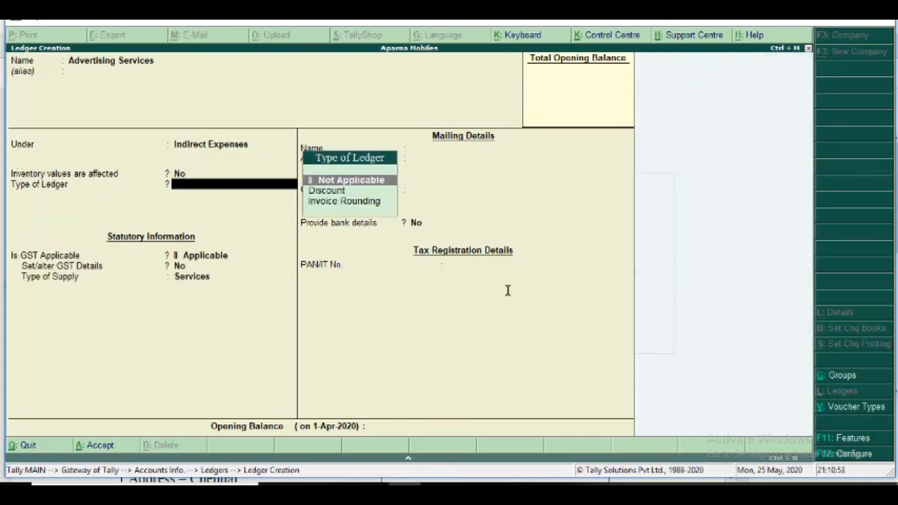
Keep GST Applicable, Set/alter GST Details at No and supply type Services for Advertising Services, and save the ledger.
key(Return)
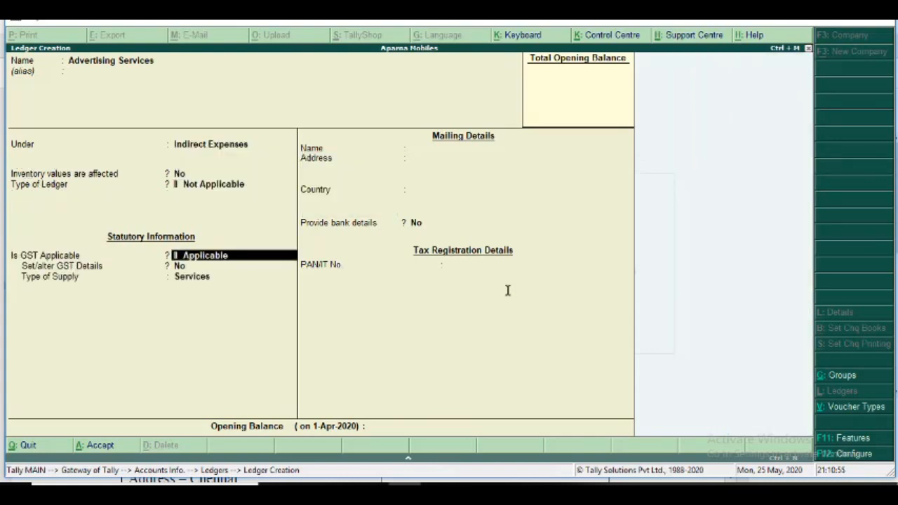
key(Return)
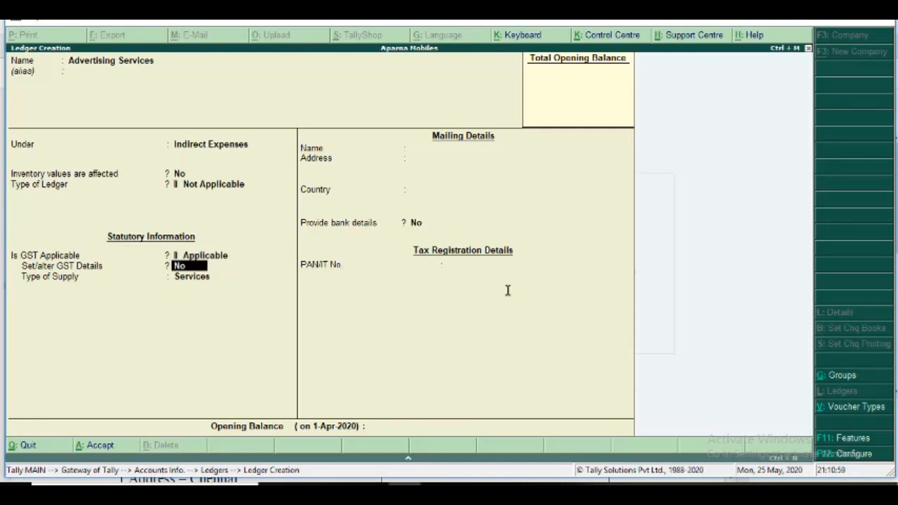
key(Return)
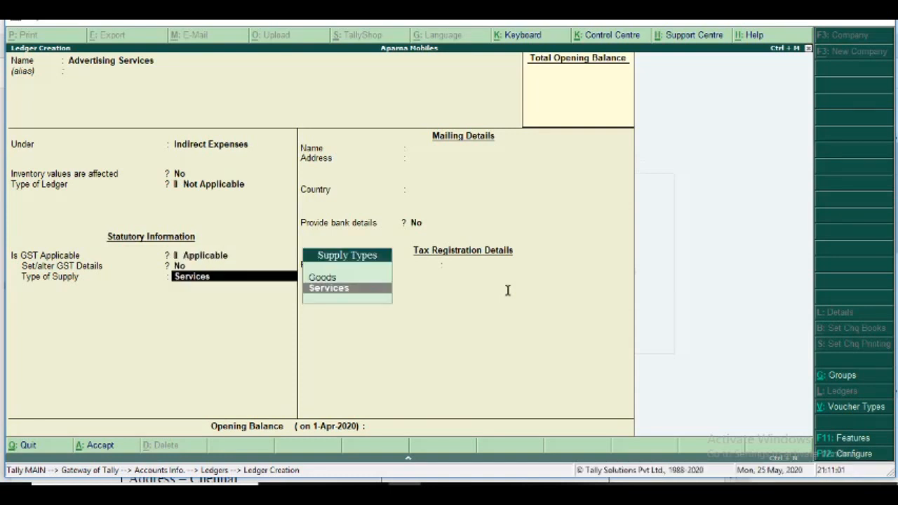
key(Return)
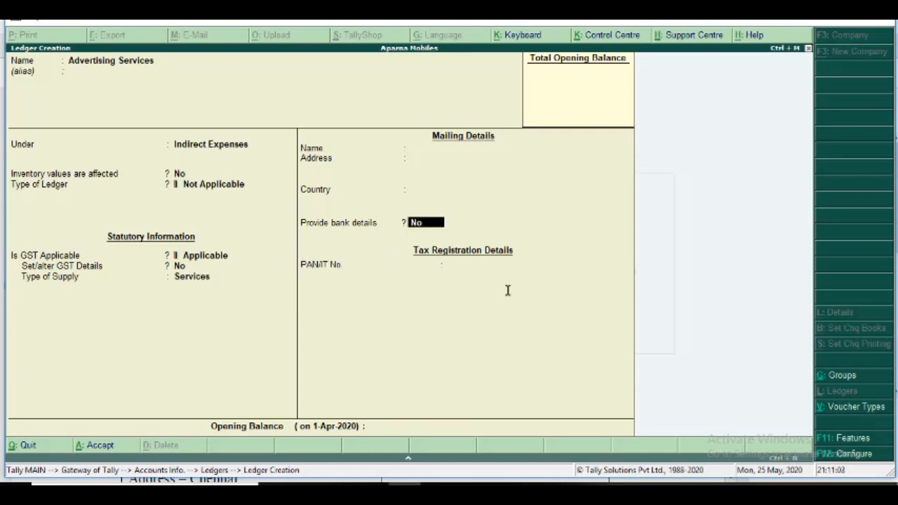
key(Return)
key(Return)
key(Return)
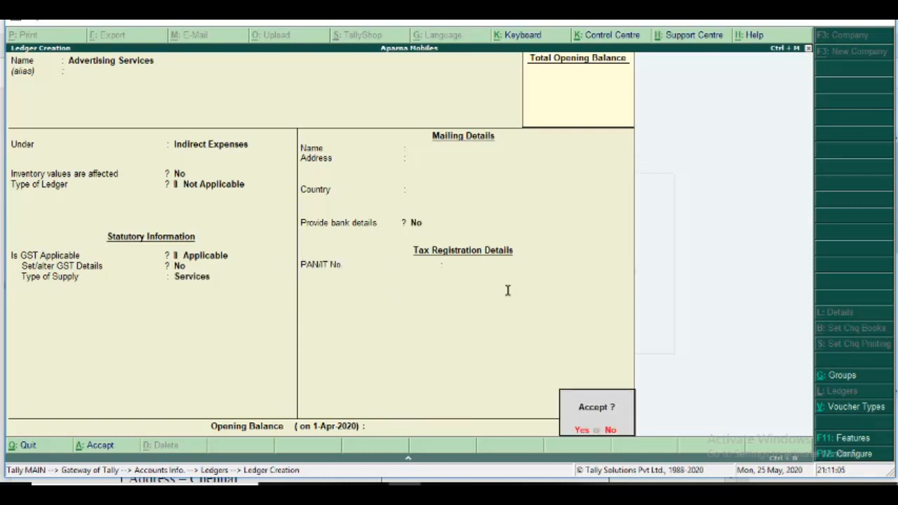
key(Return)
Name the next ledger Consulting Services and leave its alias empty.
text(Consulting Services)
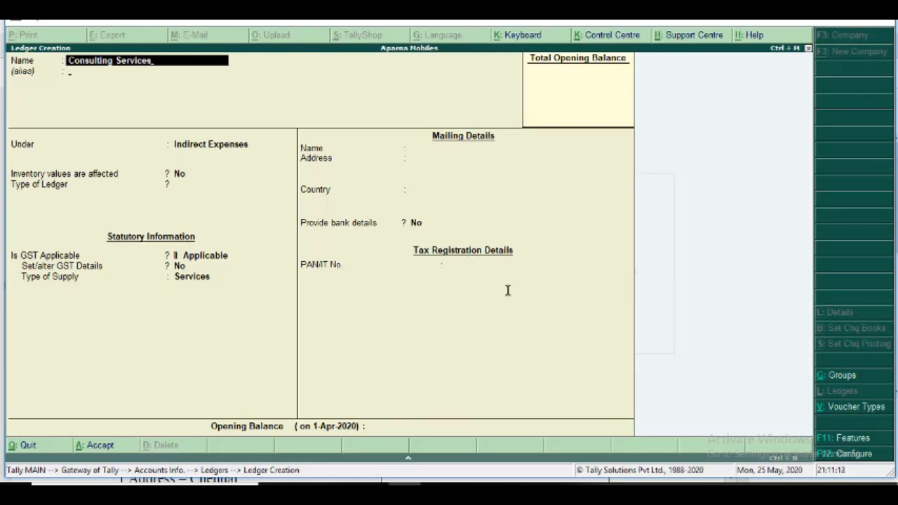
key(Return)
key(Return)
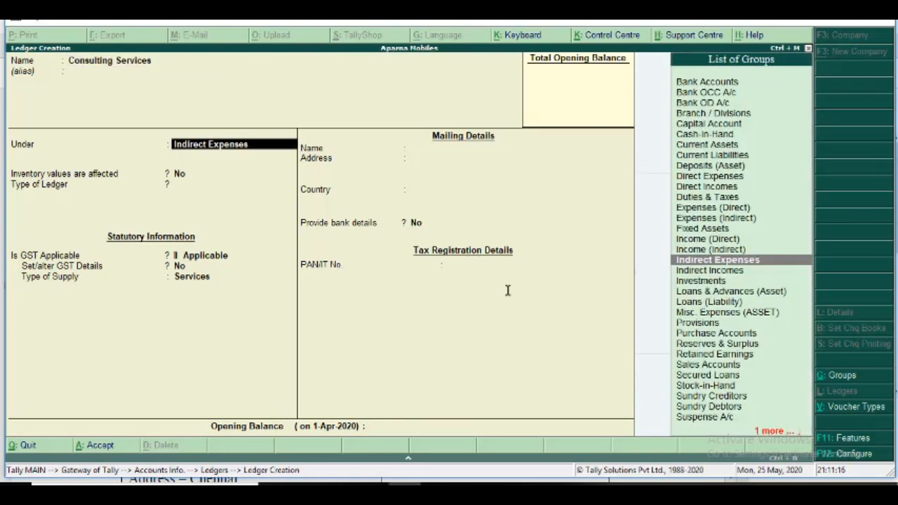
Place Consulting Services under Indirect Incomes, keeping inventory values affected at No and the type of ledger at Not Applicable.
text(In)
key(Down)
key(Down)
key(Down)
key(Down)
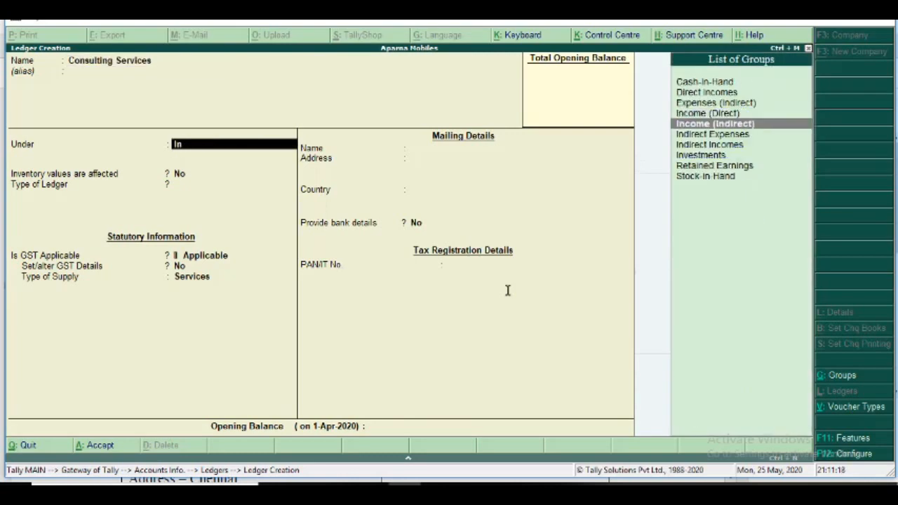
key(Return)
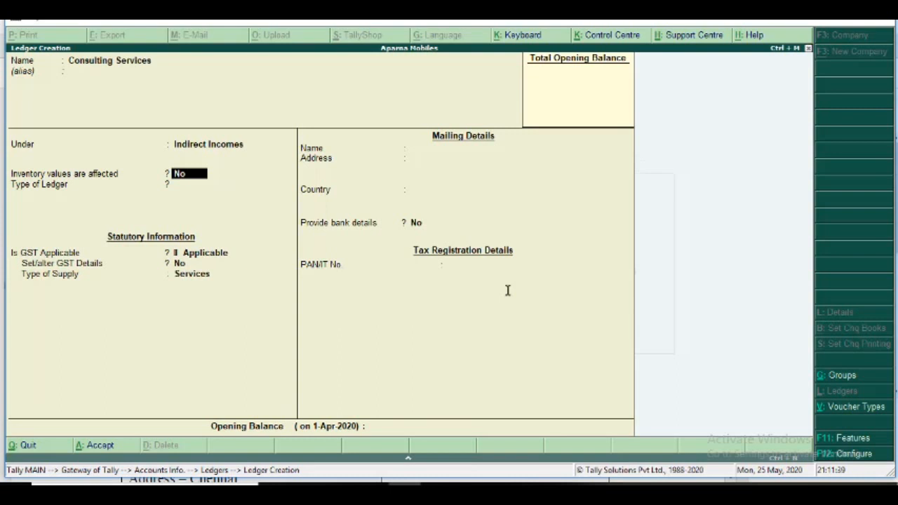
key(Return)
Keep GST Applicable, Set/alter GST Details at No and supply type Services for Consulting Services, and save the ledger.
key(Return)
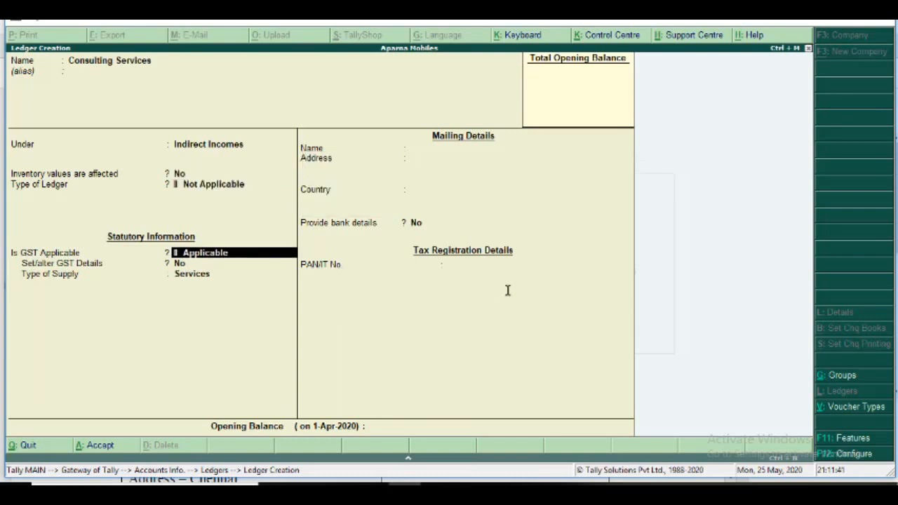
key(Return)
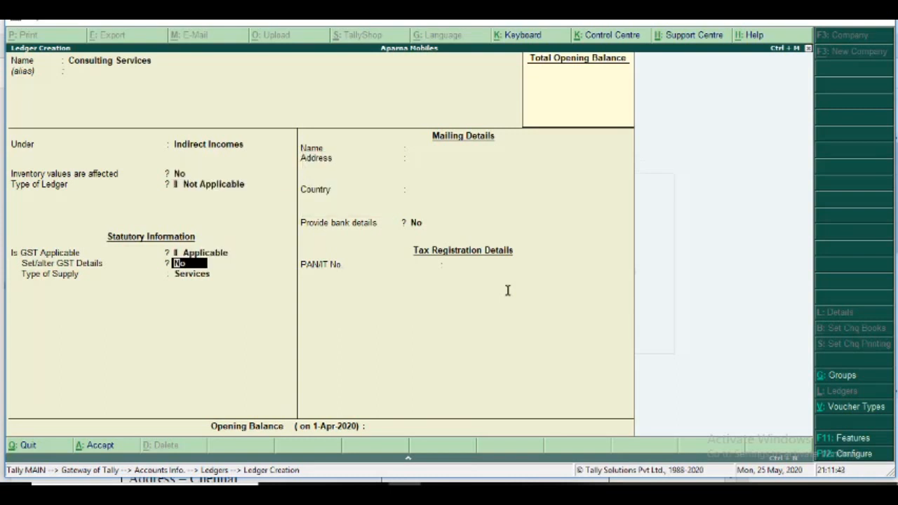
key(Return)
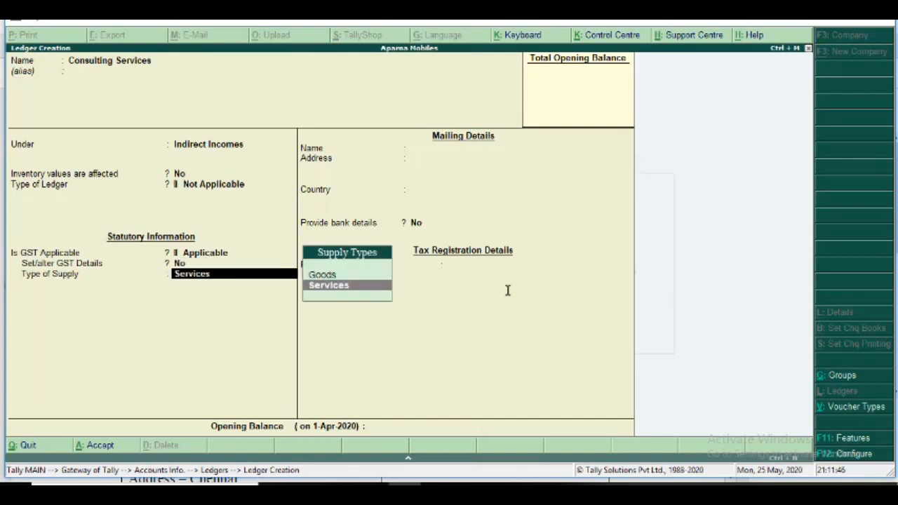
key(Return)
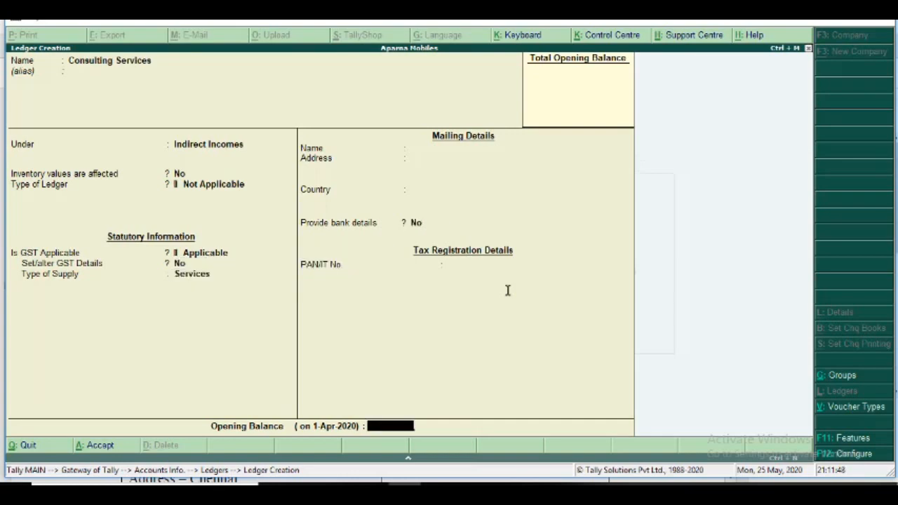
key(Return)
key(Return)
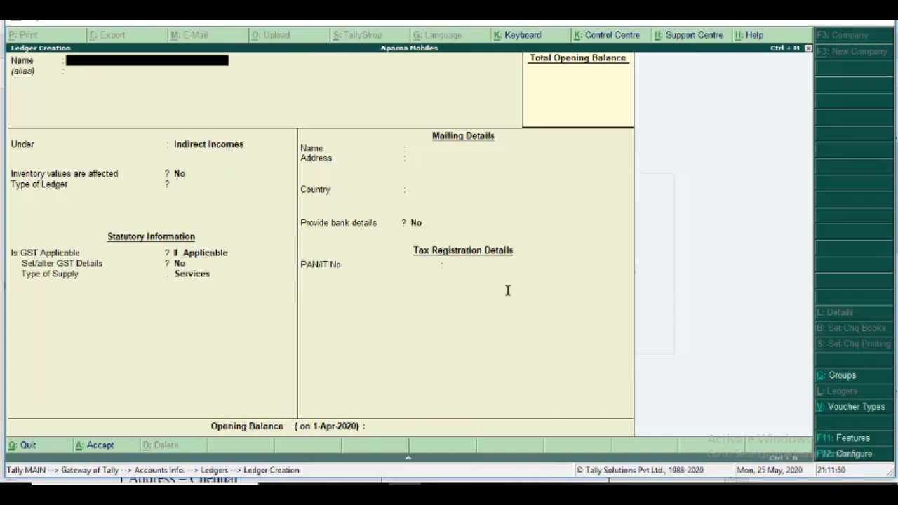
Check the tenth ledger's details in the exercise PDF, return to Tally.ERP 9, and name the new ledger RAVS Enterprises without an alias.
key(alt+Tab)
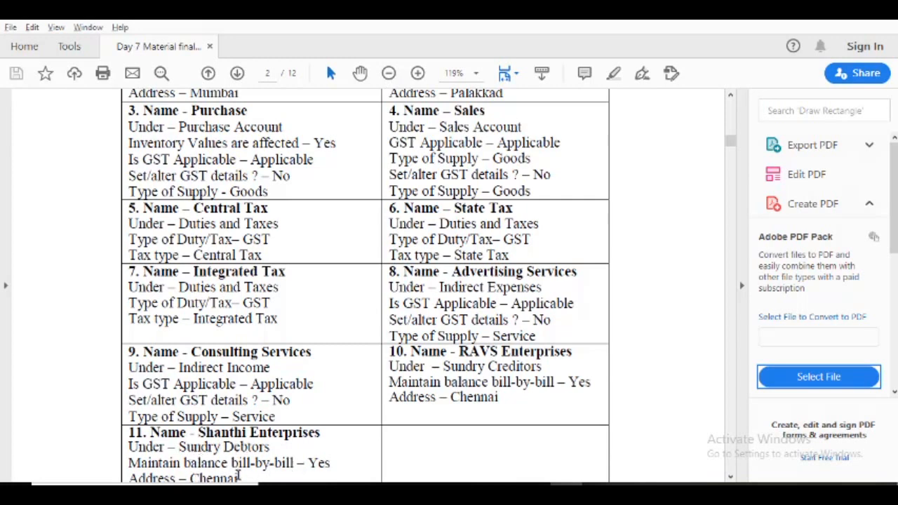
key(alt+Tab)
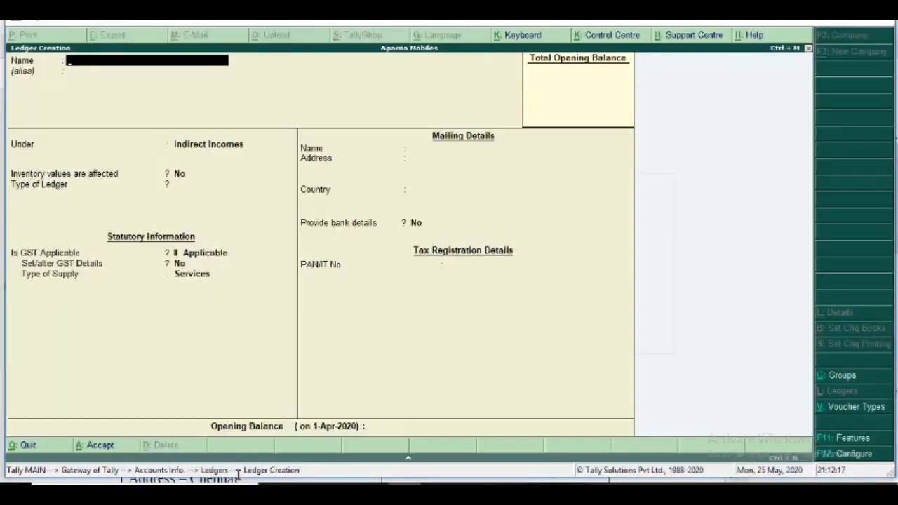
key(alt+Tab)
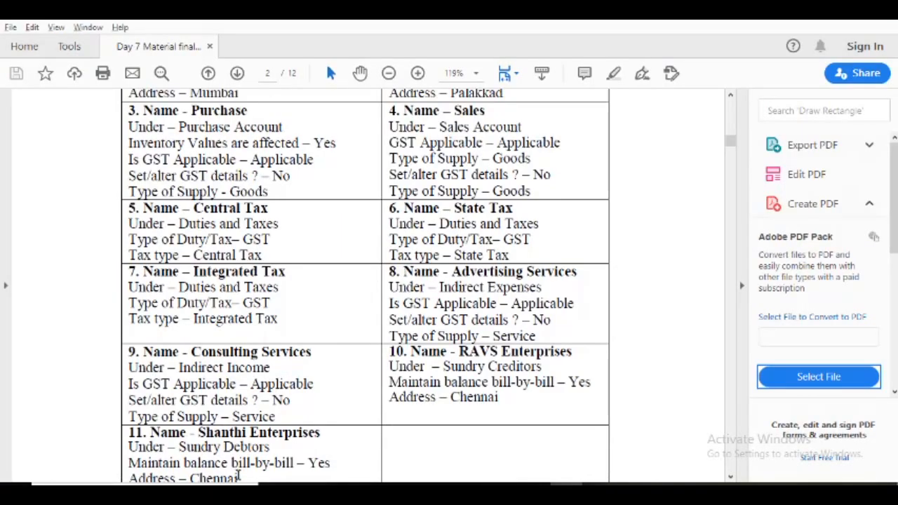
key(alt+Tab)
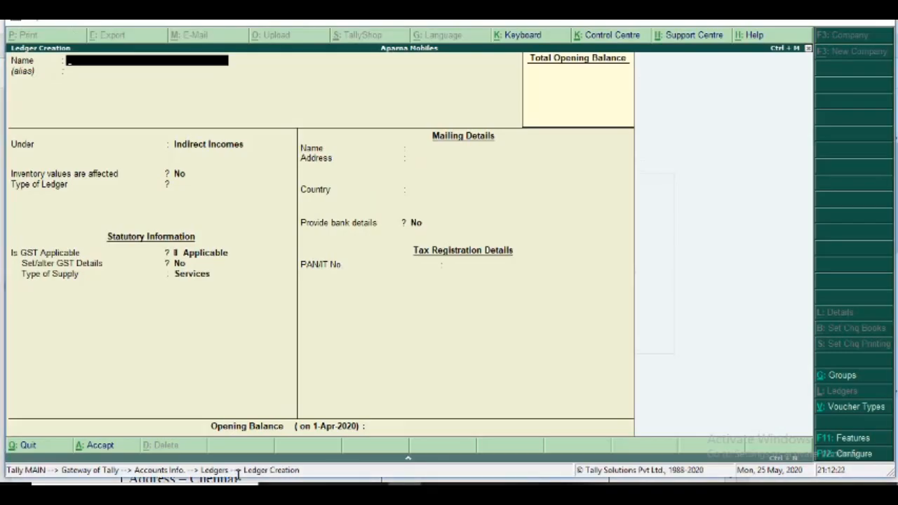
text(RAVS Enterprises)
key(Return)
key(Return)
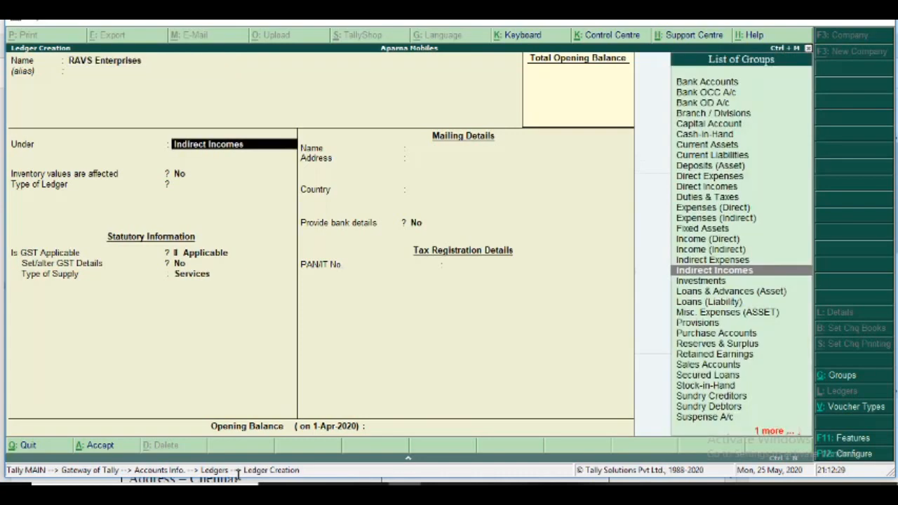
Place RAVS Enterprises under Sundry Creditors, keeping bill-by-bill balances at Yes, the default credit period empty and inventory values affected at No.
text(Sundry c)
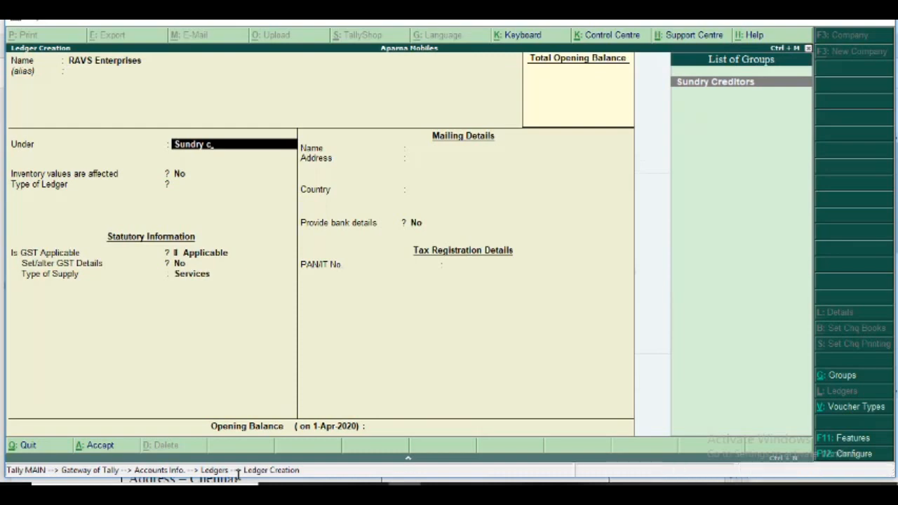
key(Return)
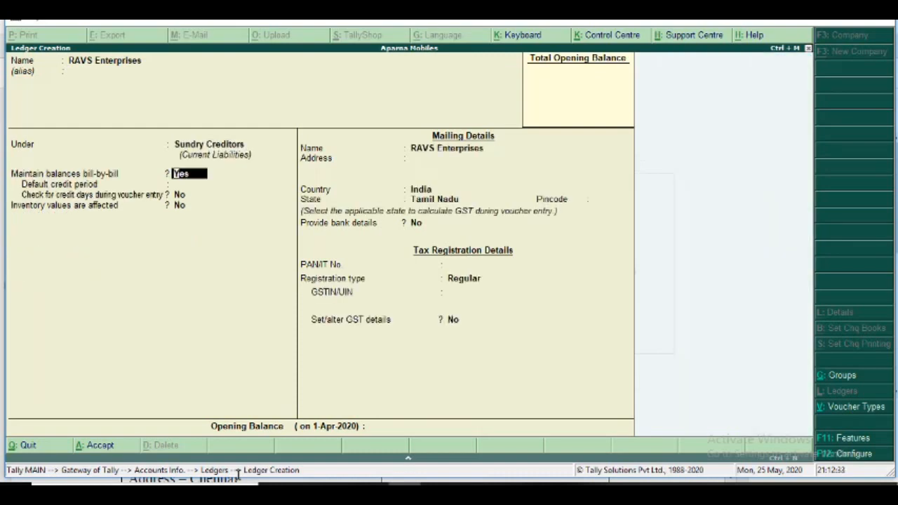
key(Return)
key(Return)
key(Return)
key(Return)
key(Return)
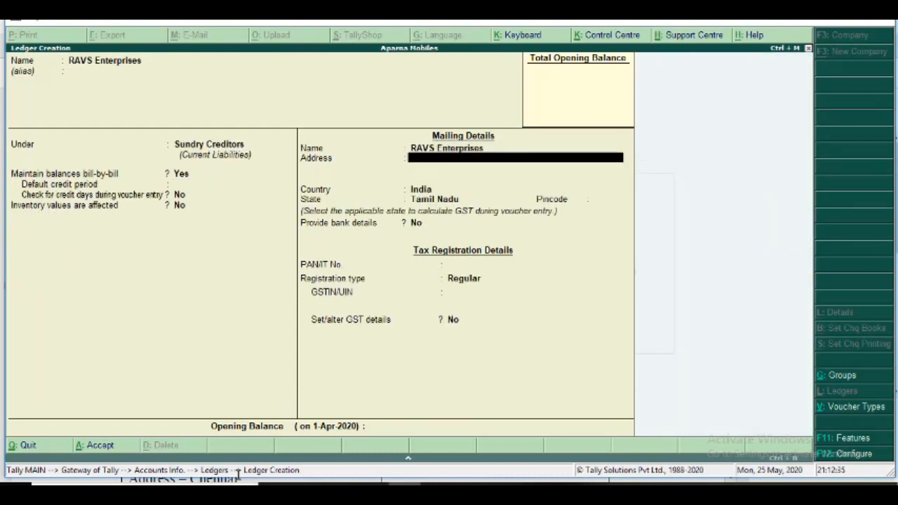
Set the RAVS Enterprises address to Chennai, keeping state Tamil Nadu, an empty pincode and bank details at No.
key(Return)
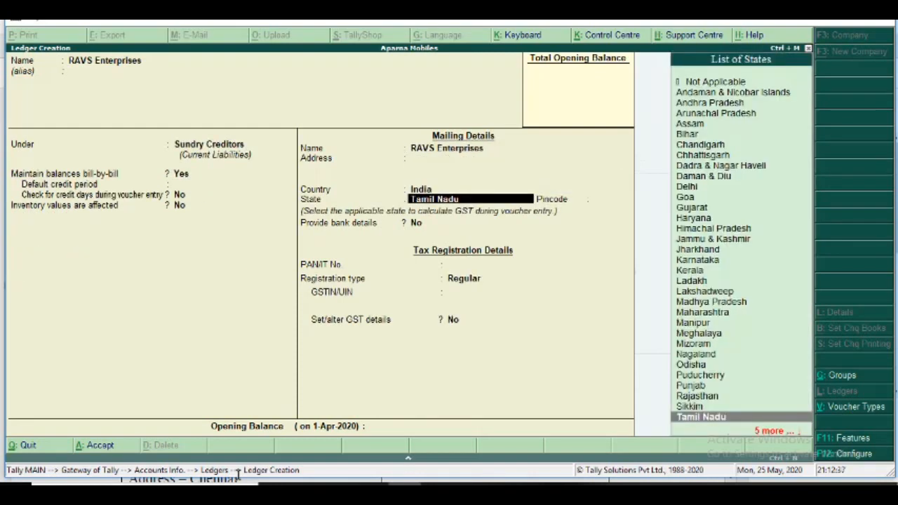
key(Up)
key(Up)
text(Chennai)
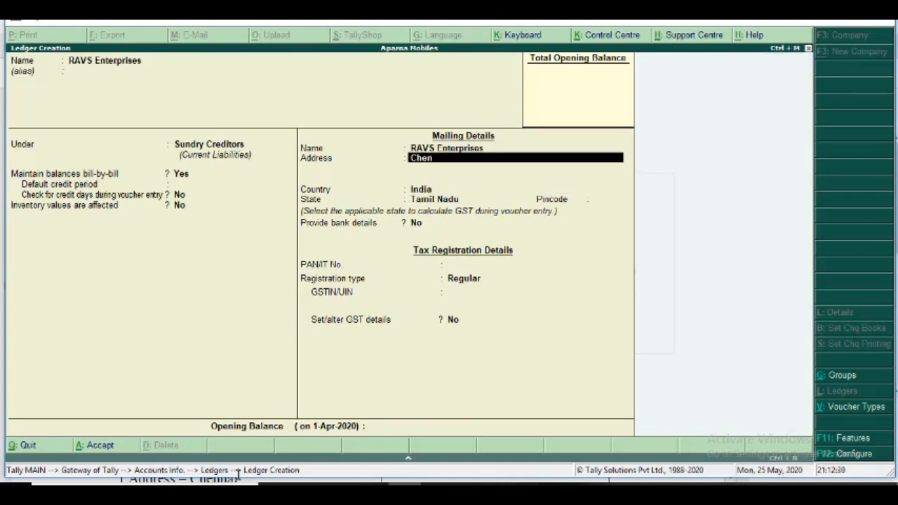
key(Return)
key(Return)
key(Return)
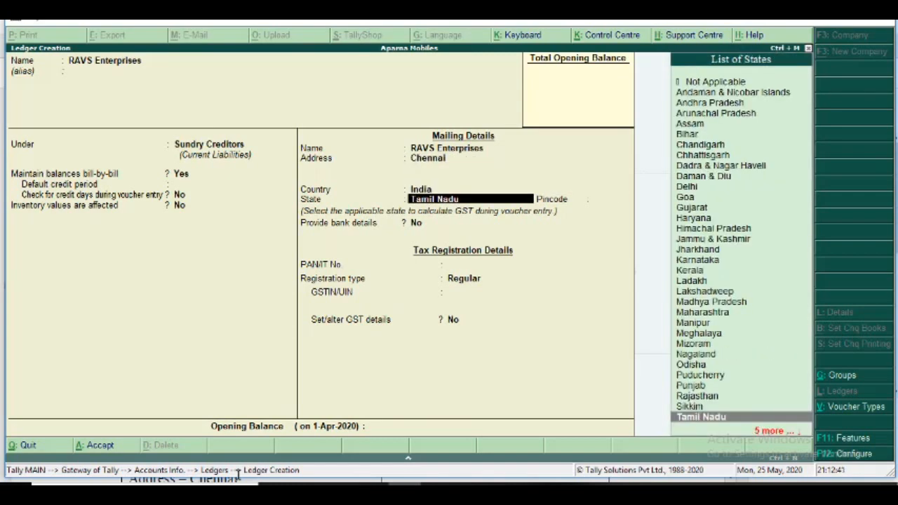
key(Return)
key(Return)
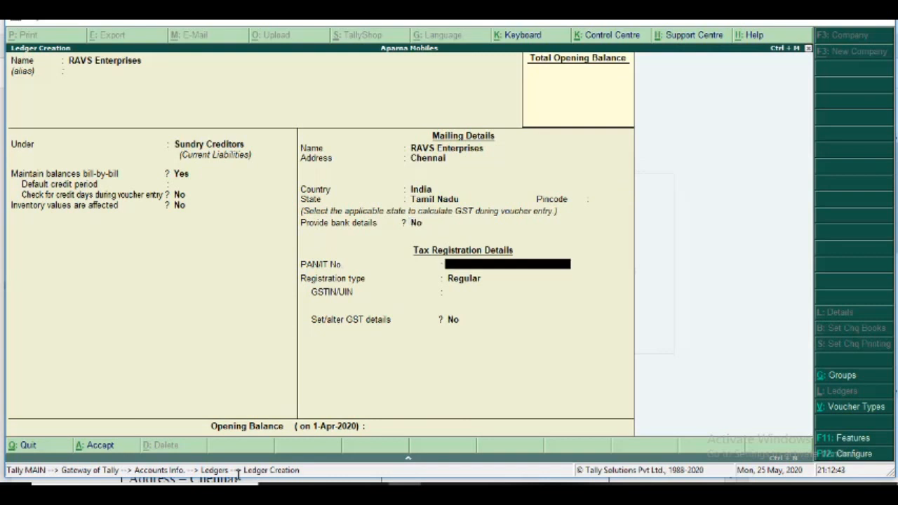
Enter the PAN for RAVS Enterprises, checking the exercise PDF's ledger list meanwhile, and keep the registration type Regular.
text(ASDFG1234)
key(alt+Tab)
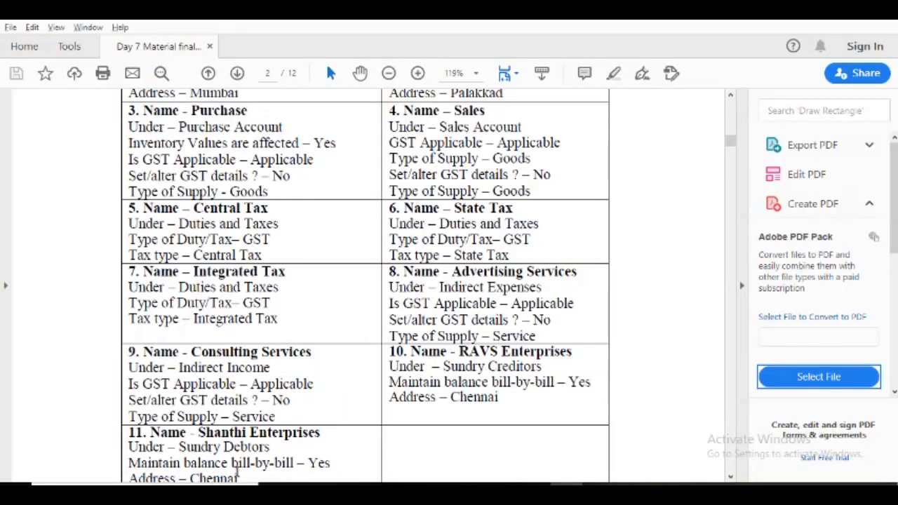
drag(731, 143, 731, 139)
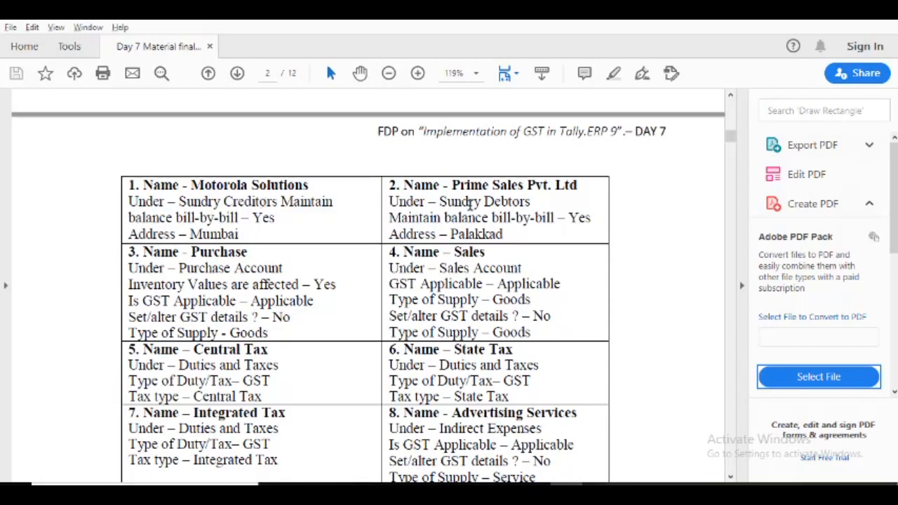
drag(732, 143, 731, 153)
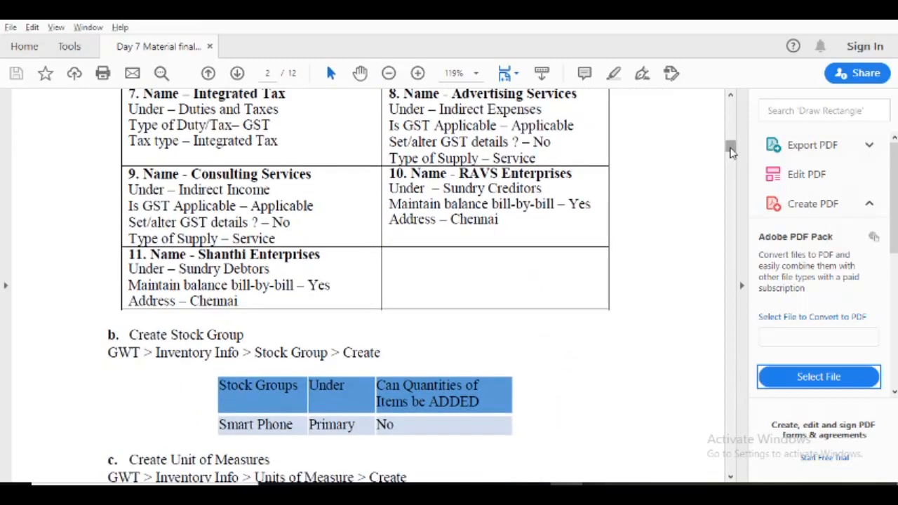
key(alt+Tab)
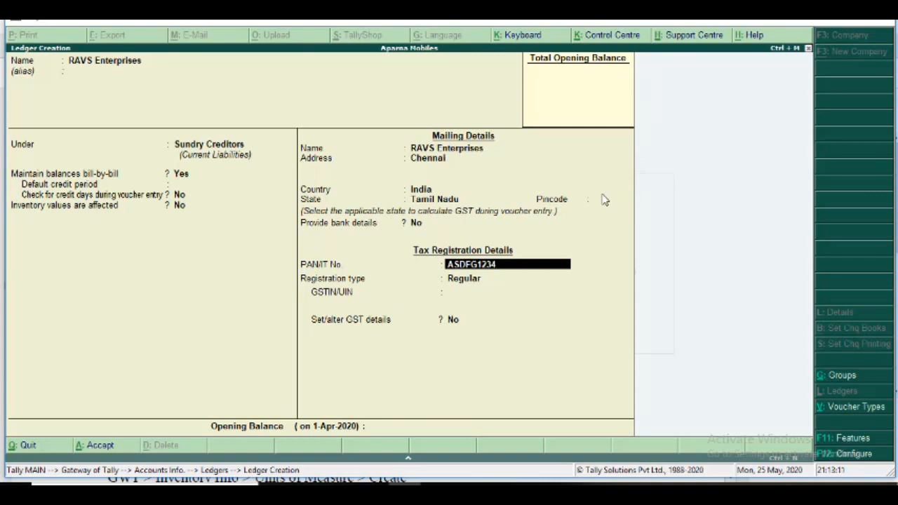
text(D)
key(Return)
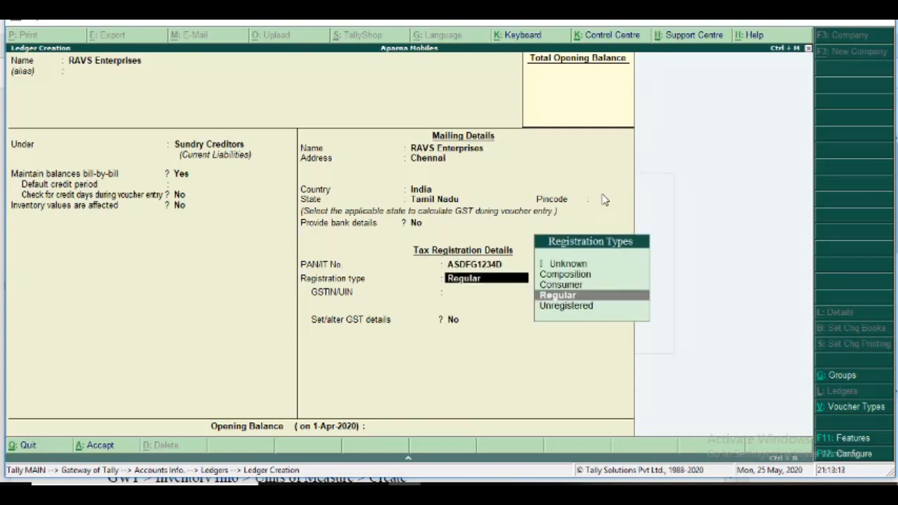
key(Return)
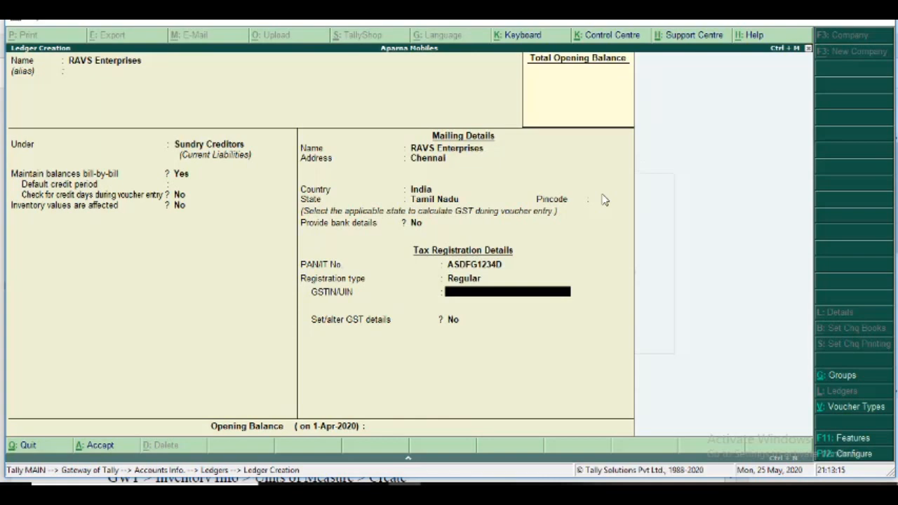
Enter the GSTIN for RAVS Enterprises, keep Set/alter GST details at No, and save the ledger.
text(33ASDFG1234D1ZA)
key(Return)
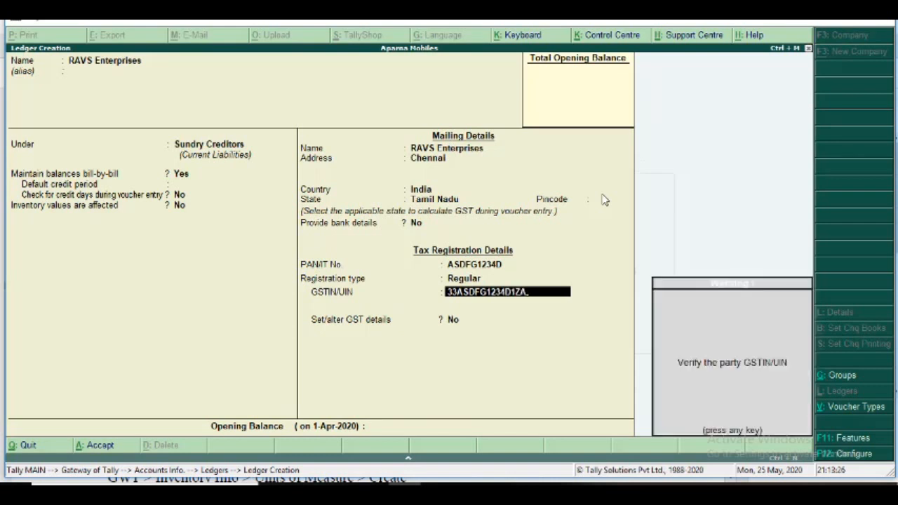
key(Return)
key(Return)
key(Return)
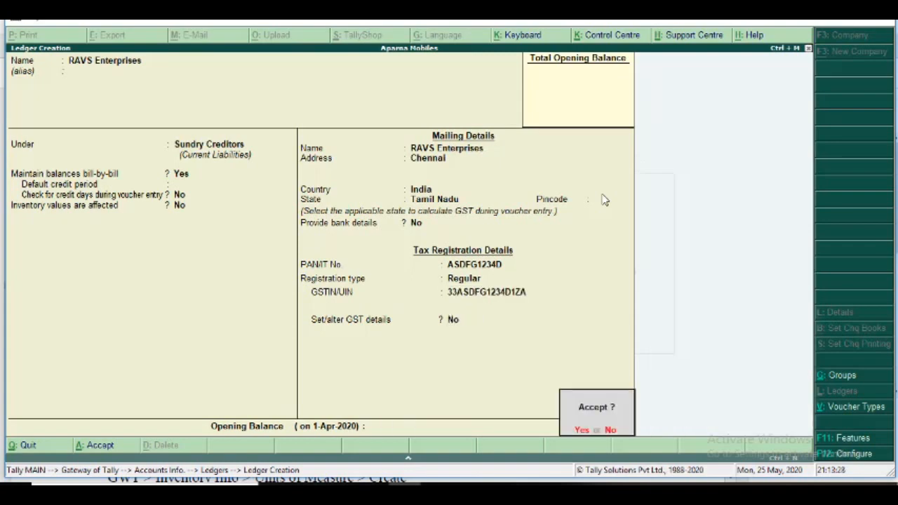
key(Return)
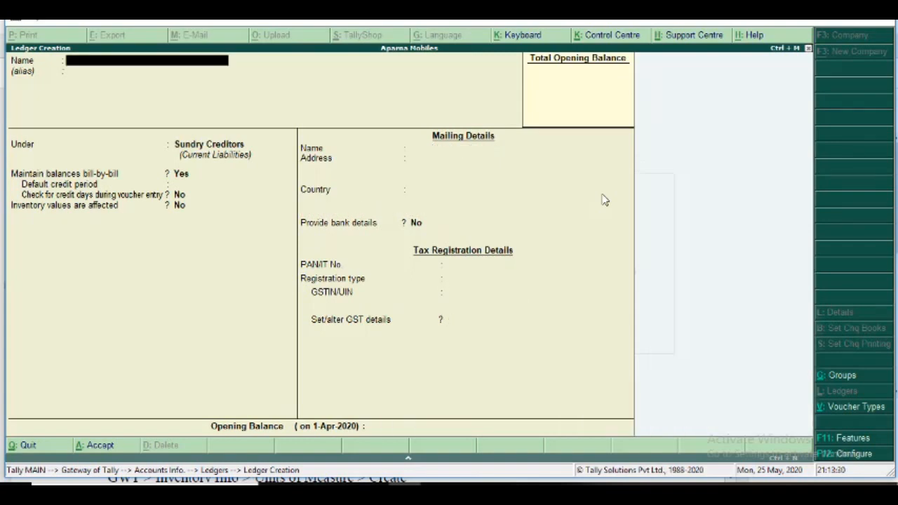
Name the new ledger Shanthi Enterprises without an alias.
text(Shant)
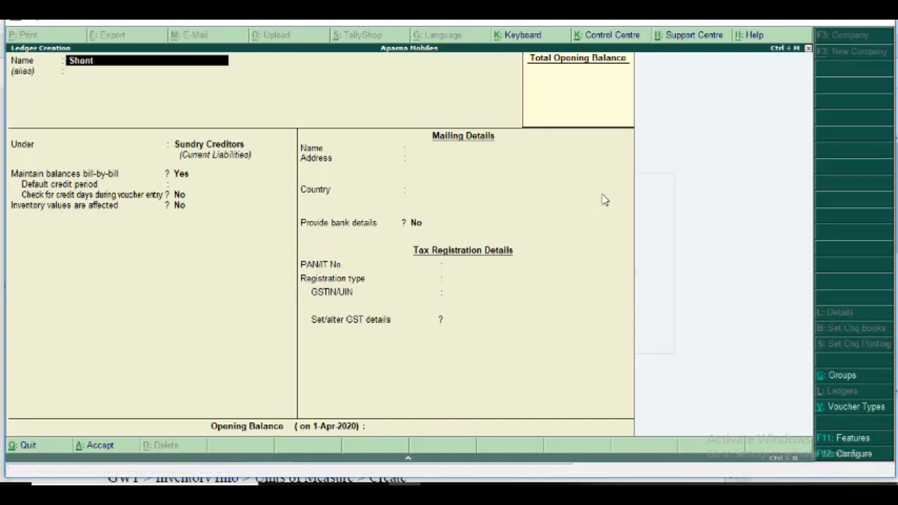
text(hi e)
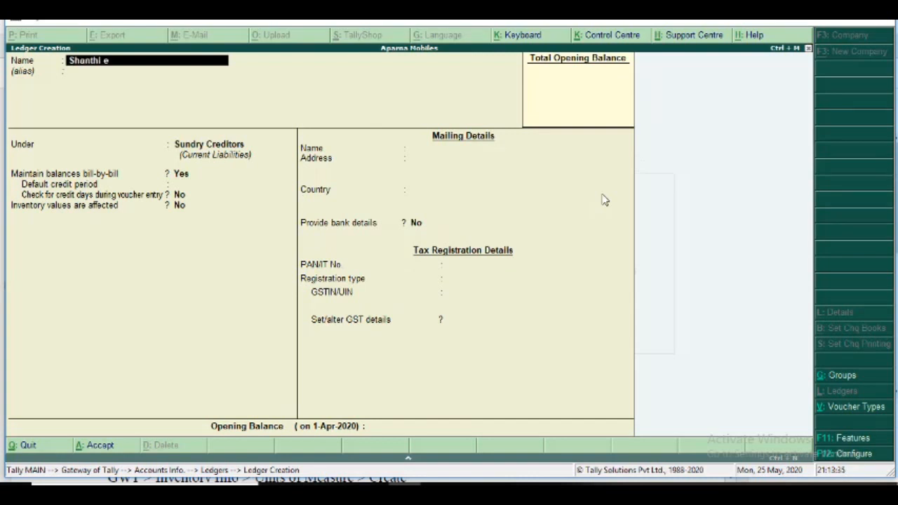
text(nterprises)
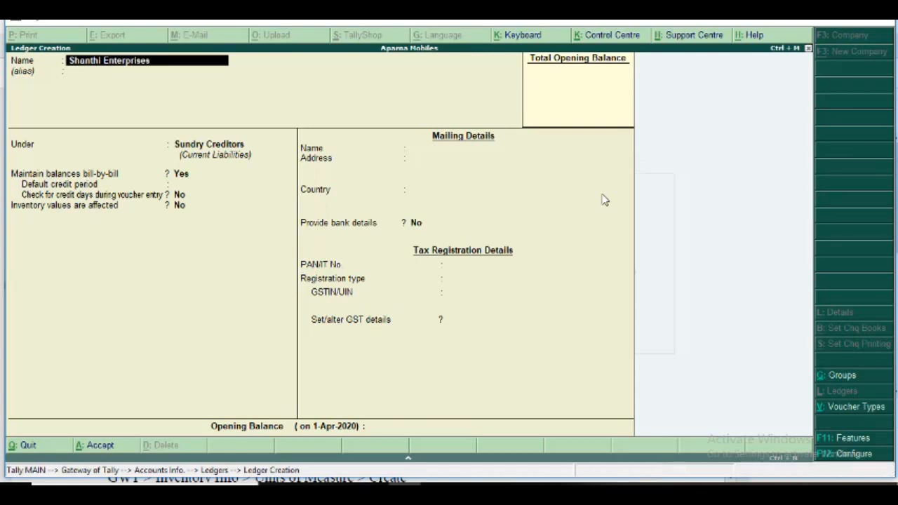
key(Return)
key(Return)
Place Shanthi Enterprises under Sundry Debtors, keeping bill-by-bill balances at Yes, the default credit period empty and inventory values affected at No.
key(Down)
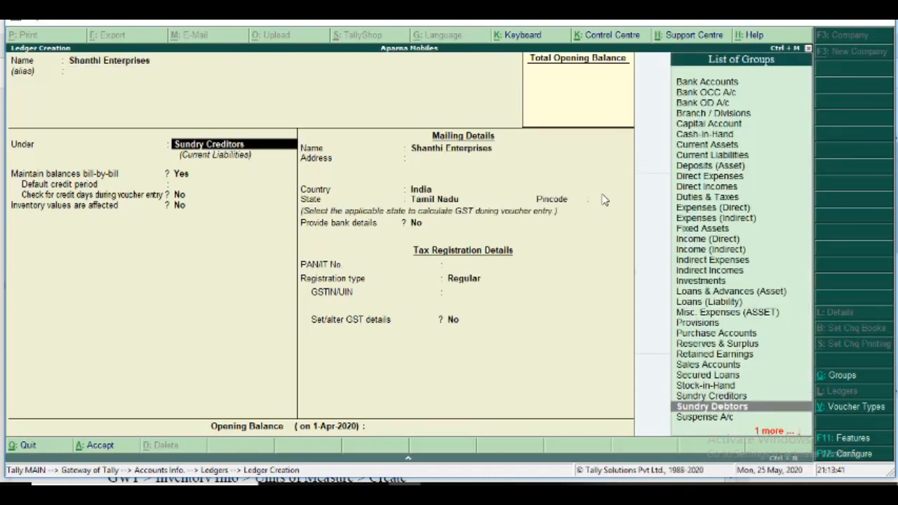
key(Return)
Keep the mailing name and set the Shanthi Enterprises address to Chennai, with state Tamil Nadu.
key(Return)
key(Return)
key(Return)
key(Return)
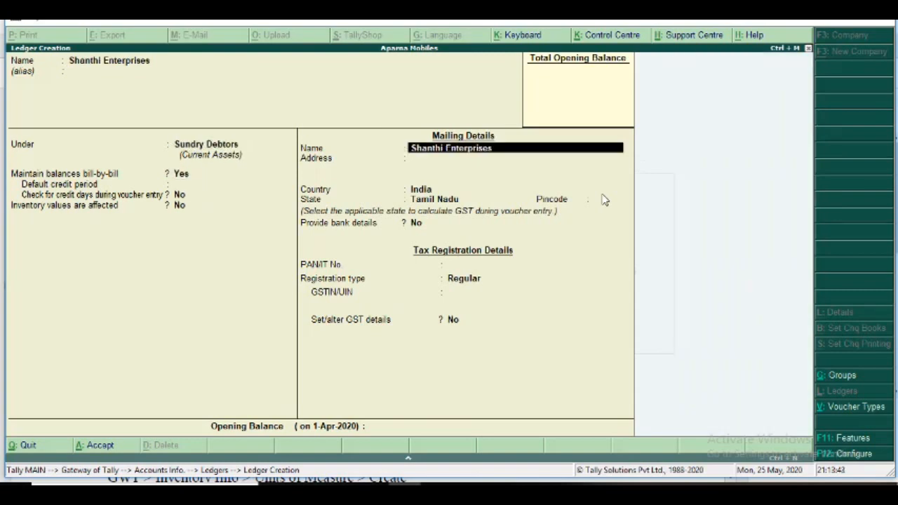
key(Return)
text(Chennai)
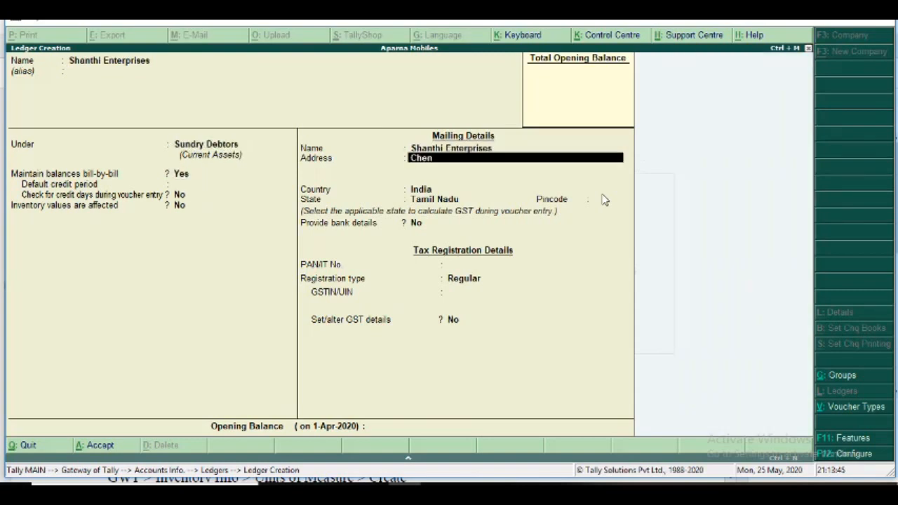
key(Return)
key(Return)
key(Return)
key(Return)
key(Return)
key(Return)
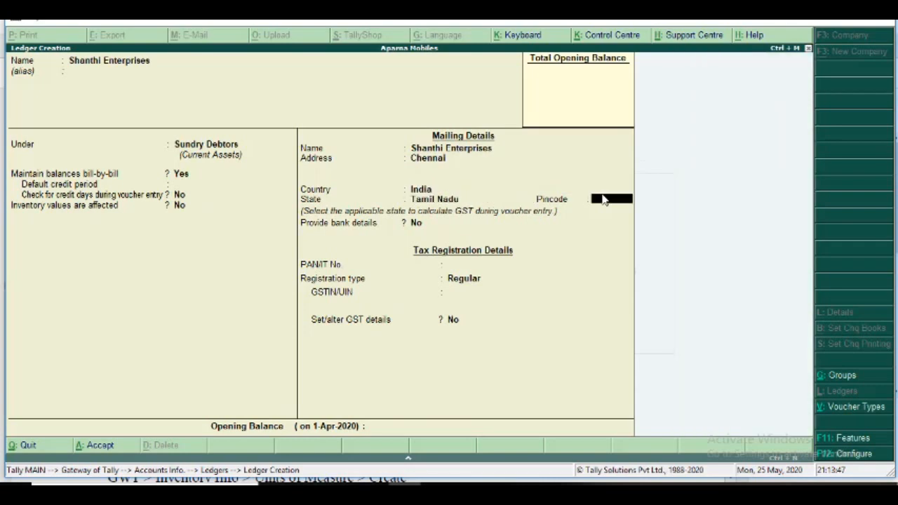
Enter the PAN for Shanthi Enterprises and keep the registration type Regular.
text(ASDFG)
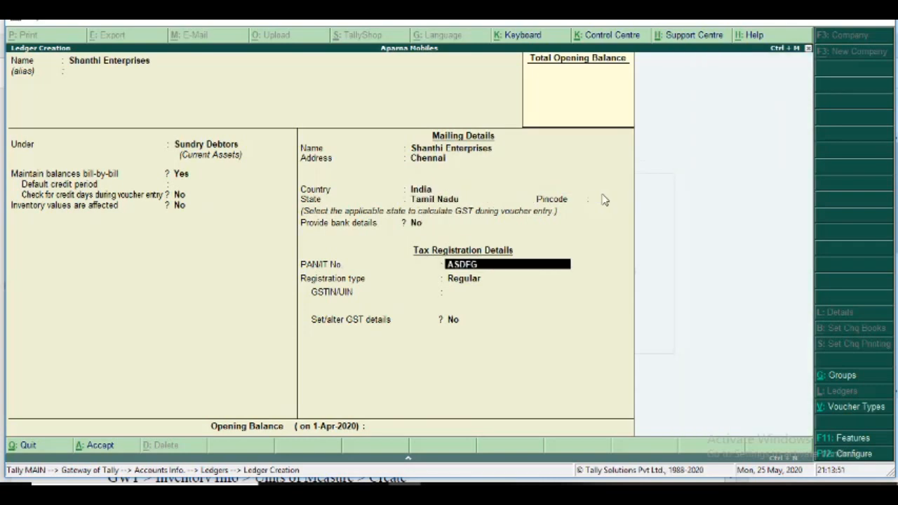
text(1234E)
key(Return)
key(Return)
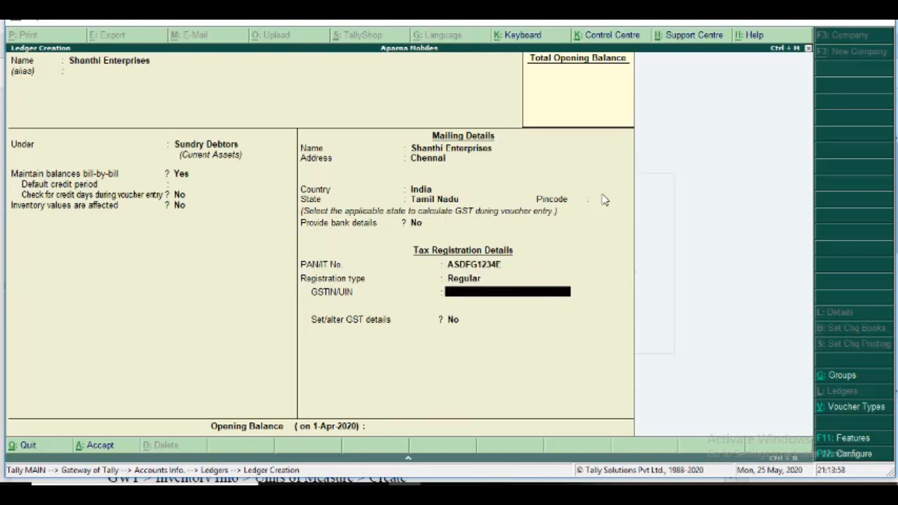
Enter the GSTIN for Shanthi Enterprises, keep Set/alter GST details at No, and save the ledger.
text(33ASDFG1234E)
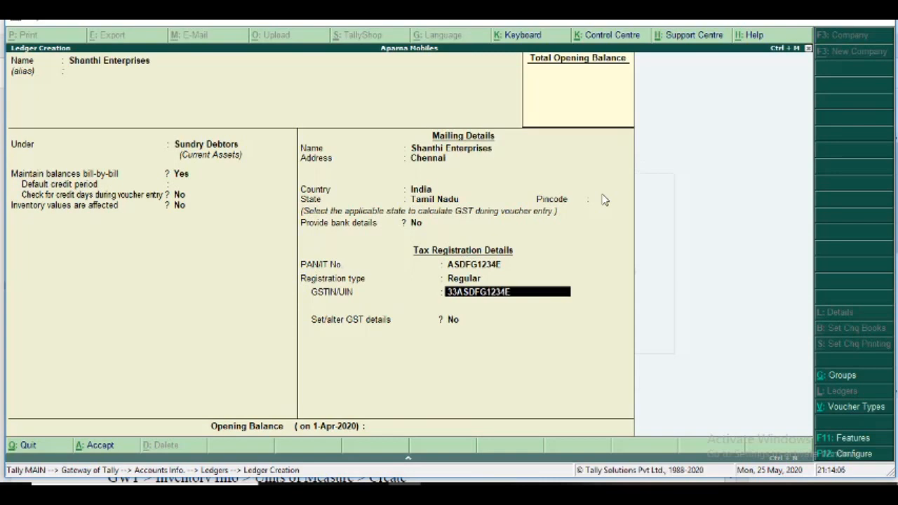
text(1ZA)
key(Return)
key(Return)
key(Return)
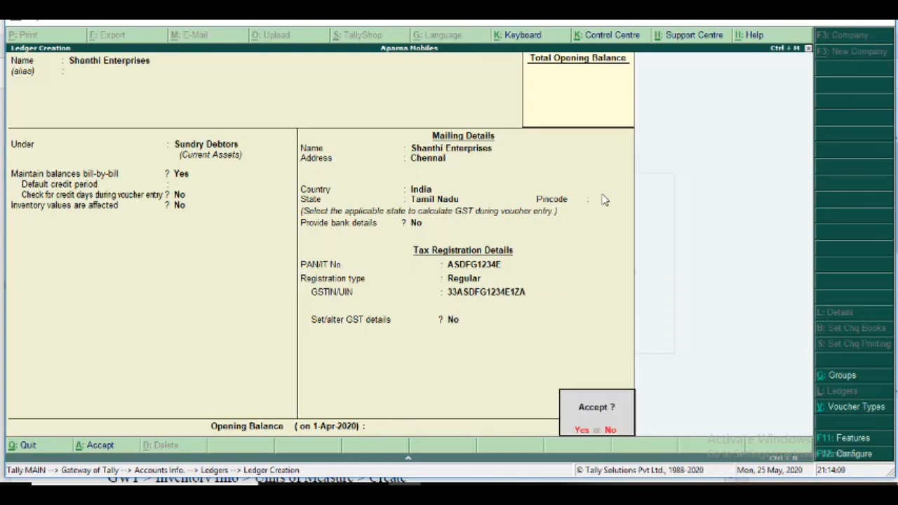
key(Return)
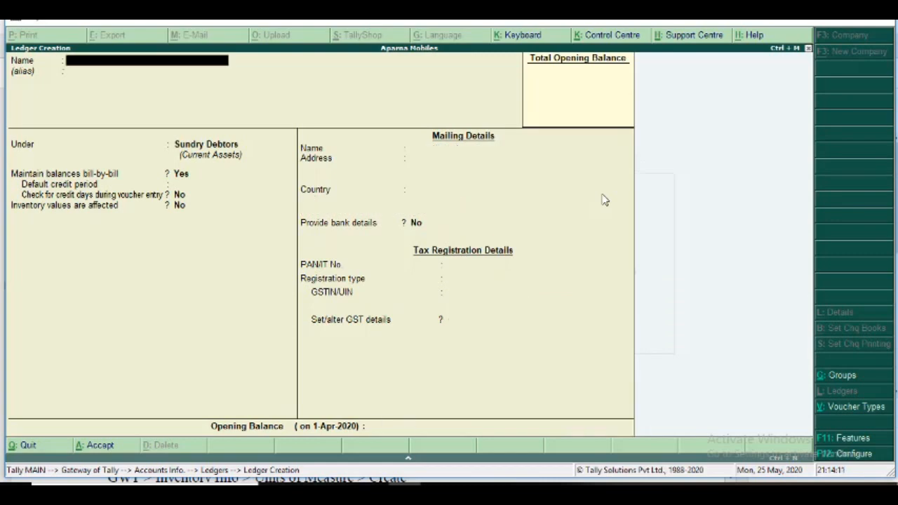
Check the stock group, unit of measure and stock item details in the exercise PDF, and return to Tally.ERP 9.
key(alt+Tab)
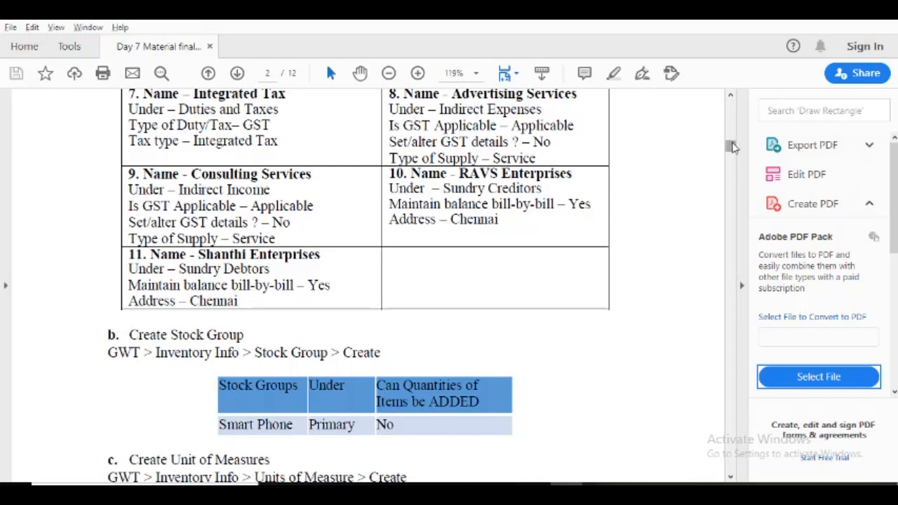
drag(732, 146, 731, 153)
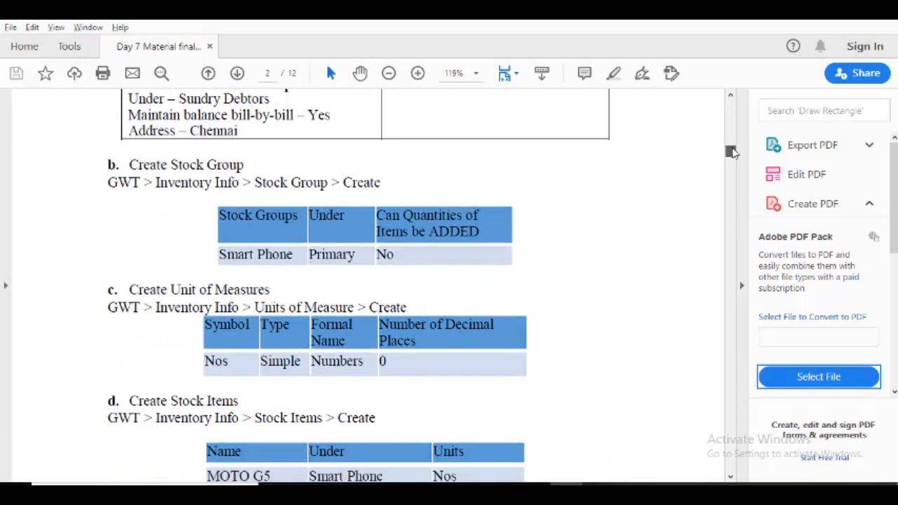
drag(732, 153, 732, 153)
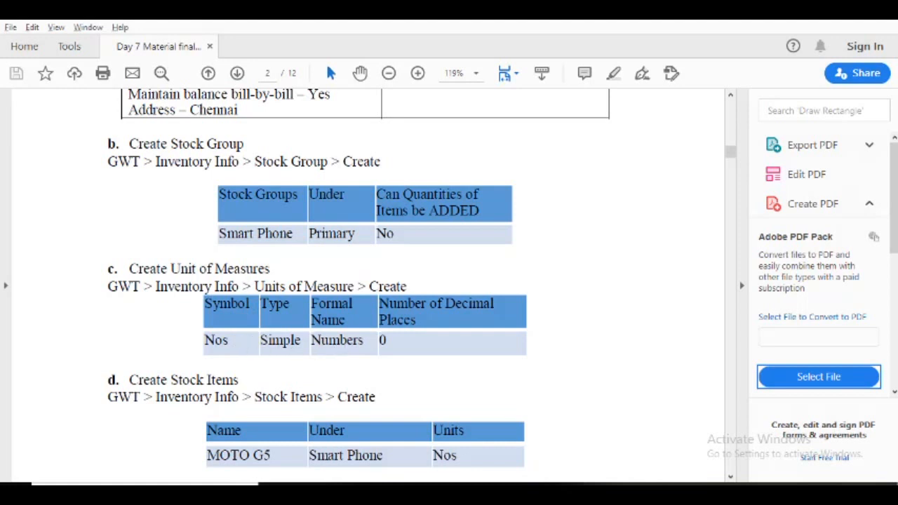
click(79, 484)
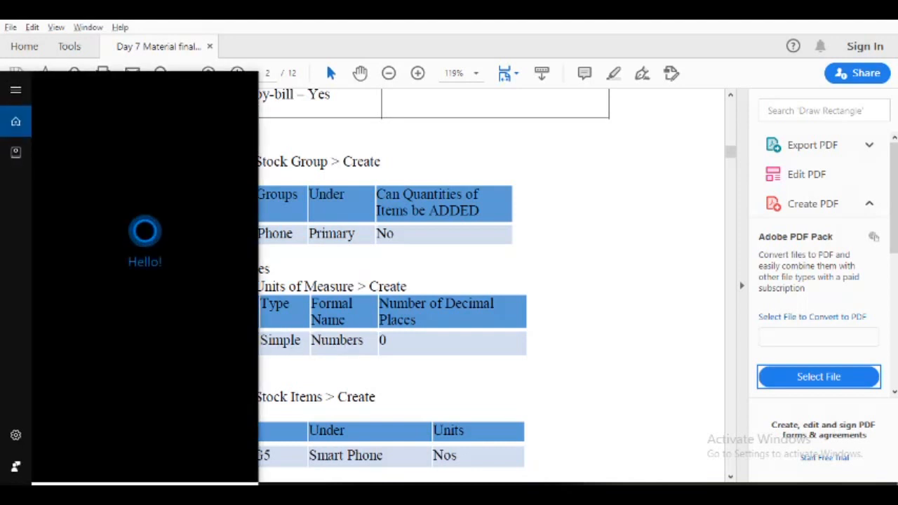
click(364, 395)
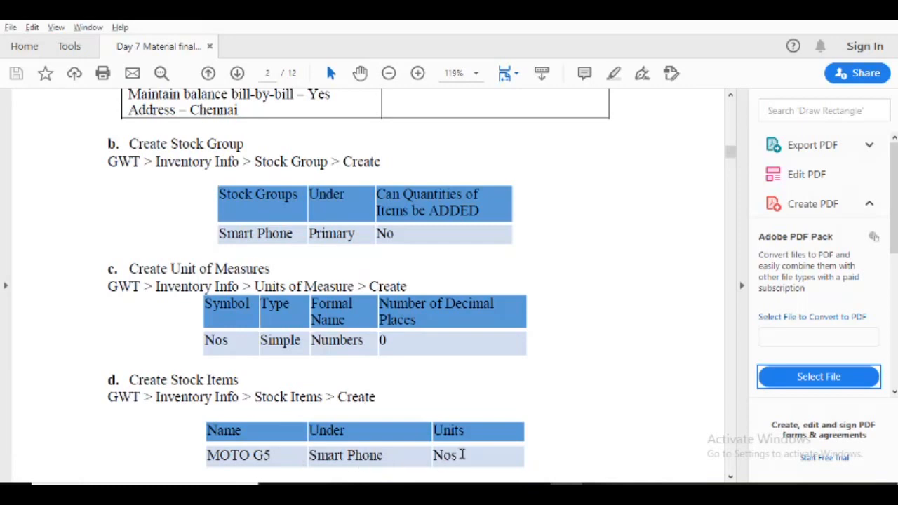
key(alt+Tab)
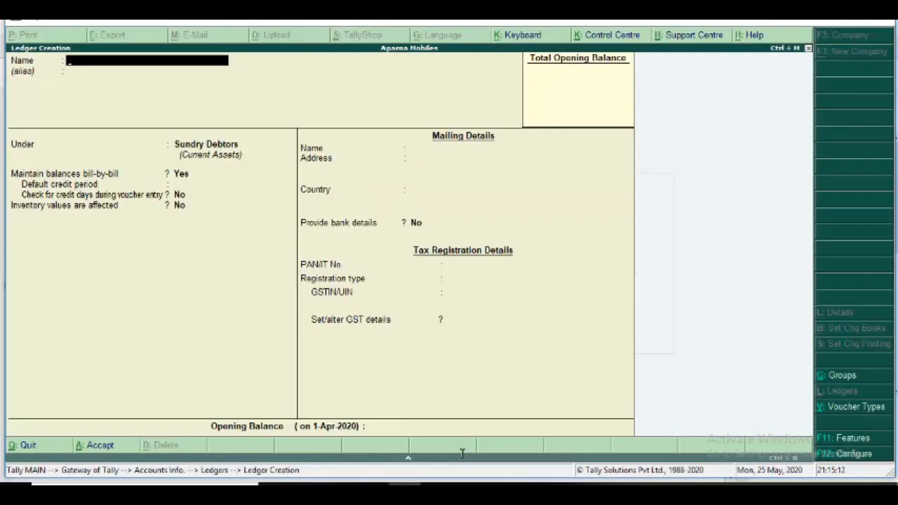
Leave ledger creation for the Gateway of Tally and open the Inventory Info. form for creating a single stock group.
key(Escape)
key(Return)
key(Escape)
key(Escape)
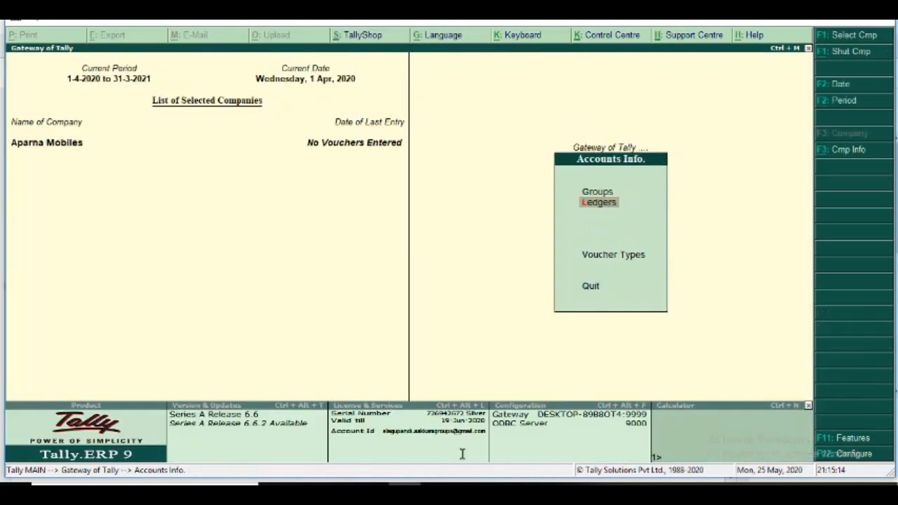
key(Down)
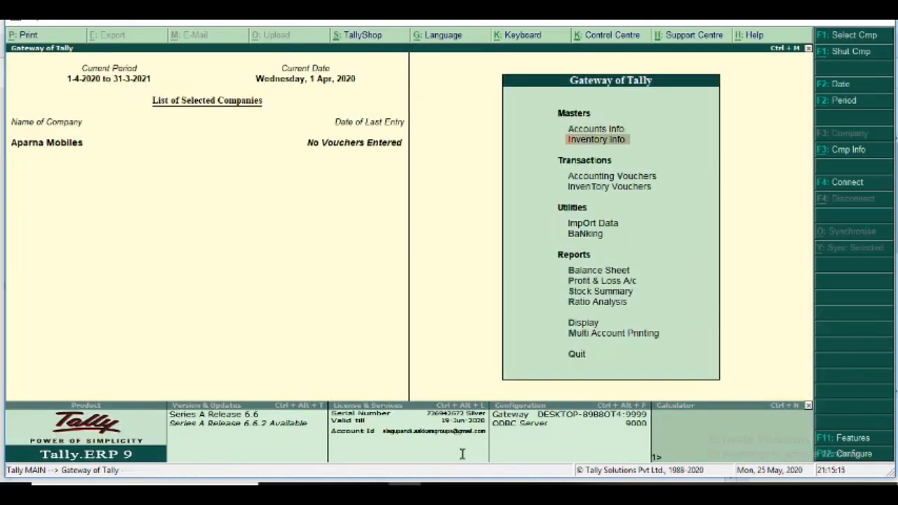
key(Return)
key(Down)
key(Up)
key(Return)
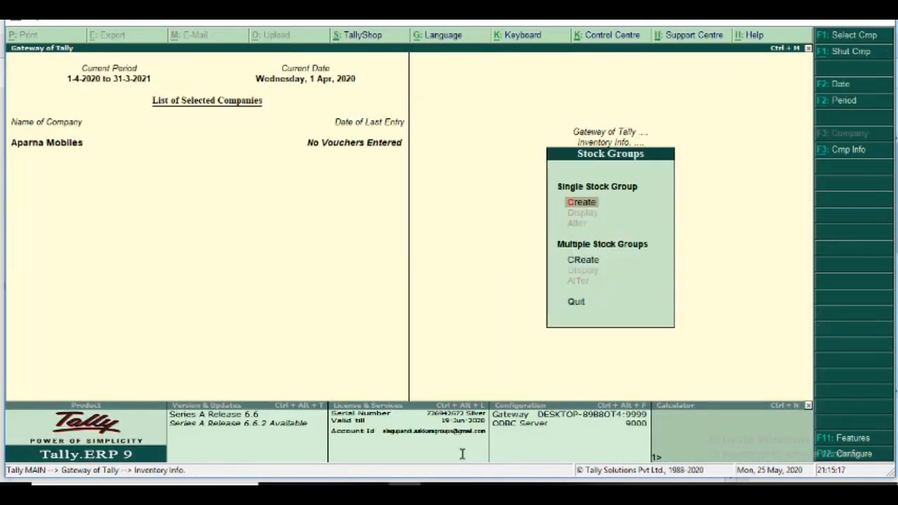
key(Return)
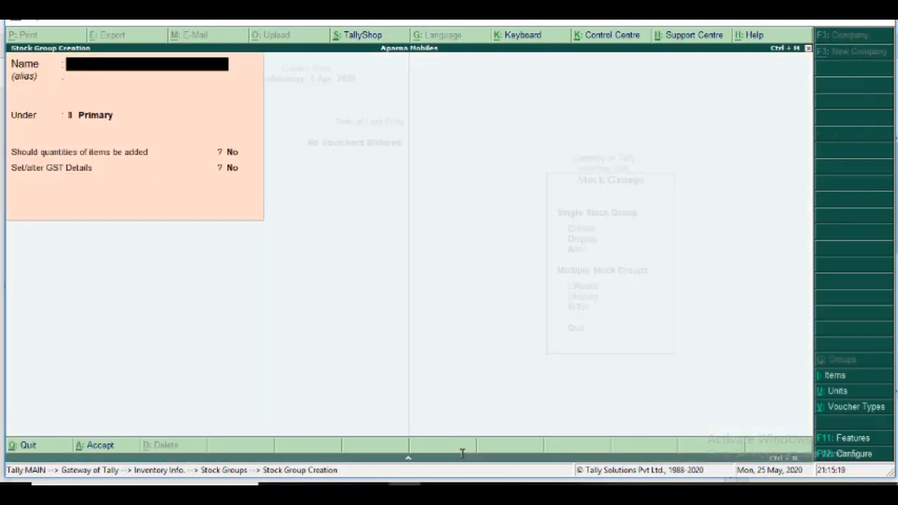
Create the stock group Smart Phone under Primary, keep adding quantities and Set/alter GST Details at No, and save it.
text(Smart Phone)
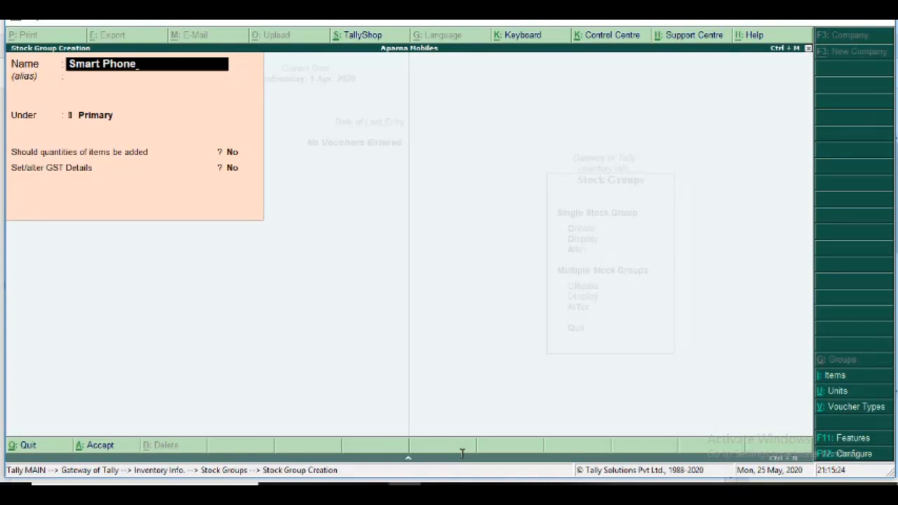
key(Return)
key(Return)
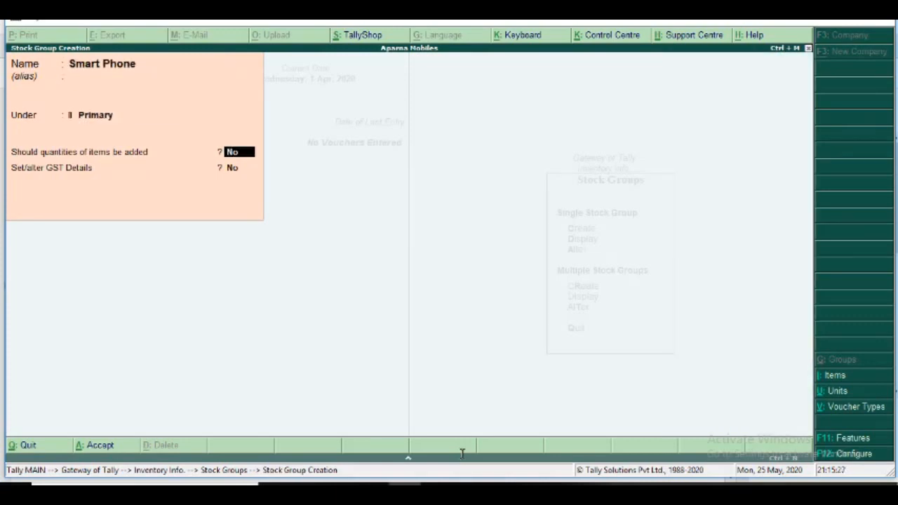
key(Return)
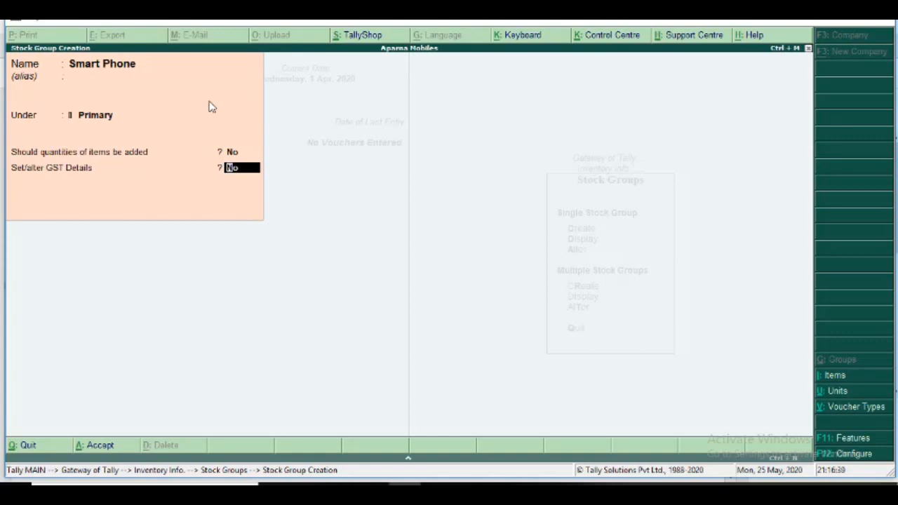
key(Return)
Leave stock group creation and start a new simple unit of measure with the symbol NOs.
key(Return)
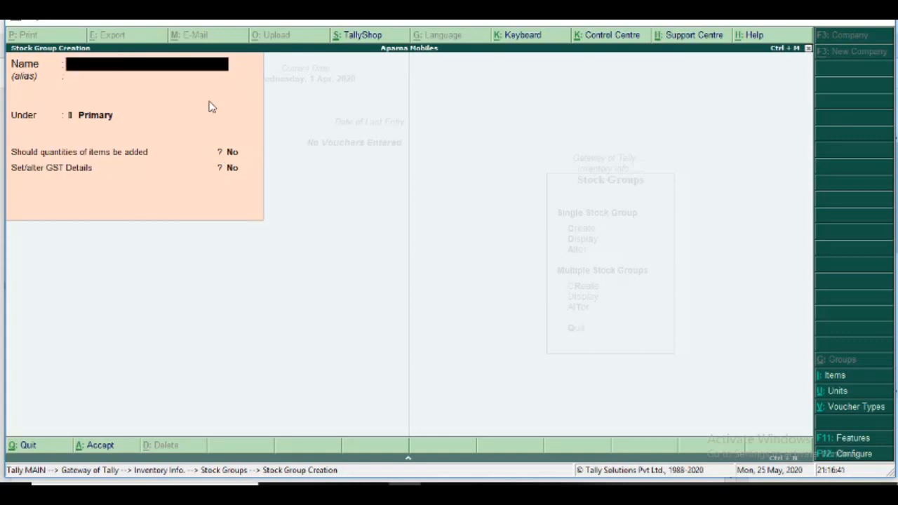
key(Escape)
key(Return)
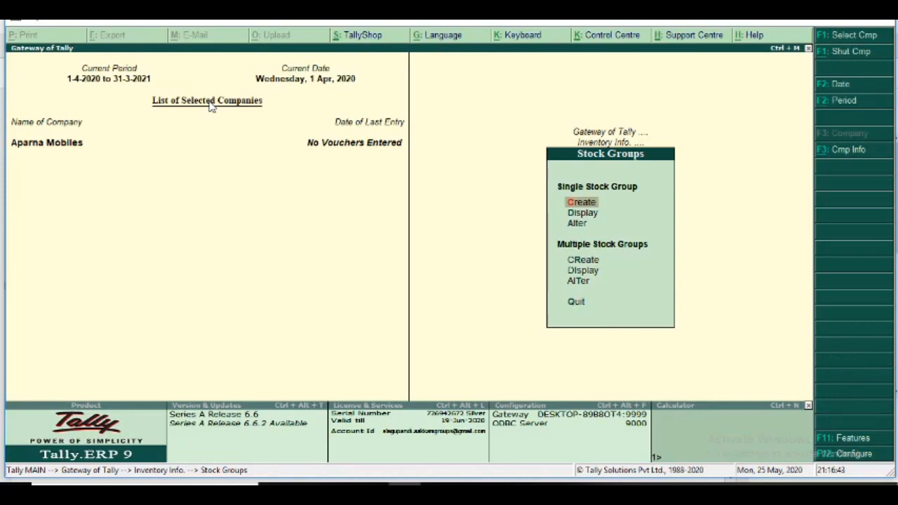
key(Escape)
key(Down)
key(Down)
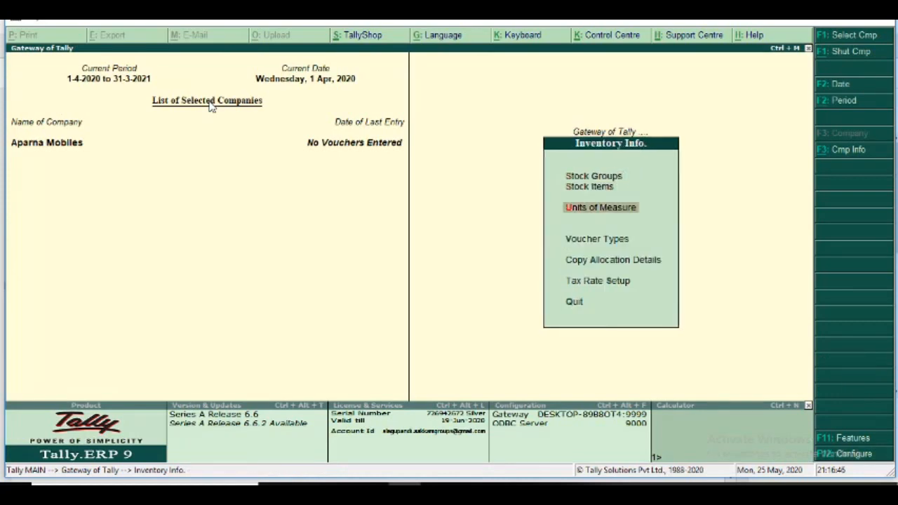
key(Return)
key(Return)
text(NOs)
Enter the unit's formal name Numbers, choose UQC NOS-NUMBERS, keep 0 decimal places, and save the unit.
key(Return)
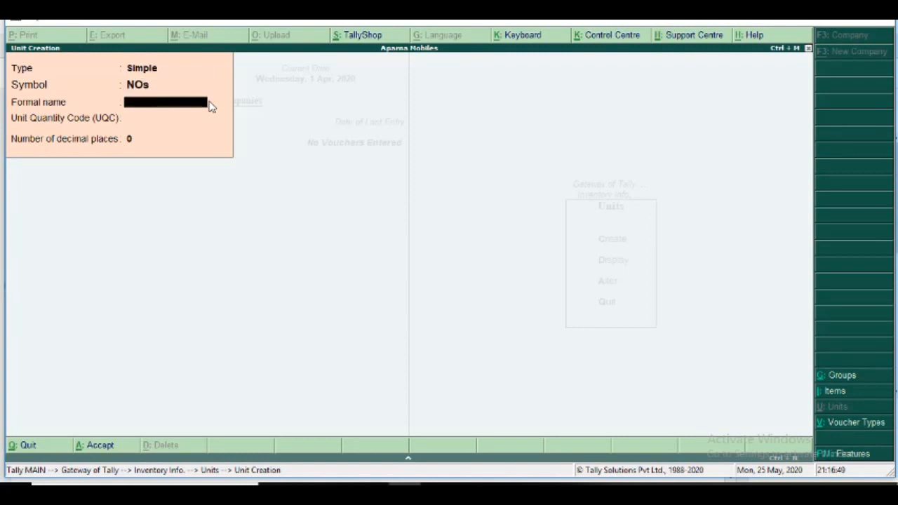
text(Munbe)
key(BackSpace)
key(BackSpace)
key(BackSpace)
key(BackSpace)
key(BackSpace)
key(BackSpace)
text(Numbers)
key(Return)
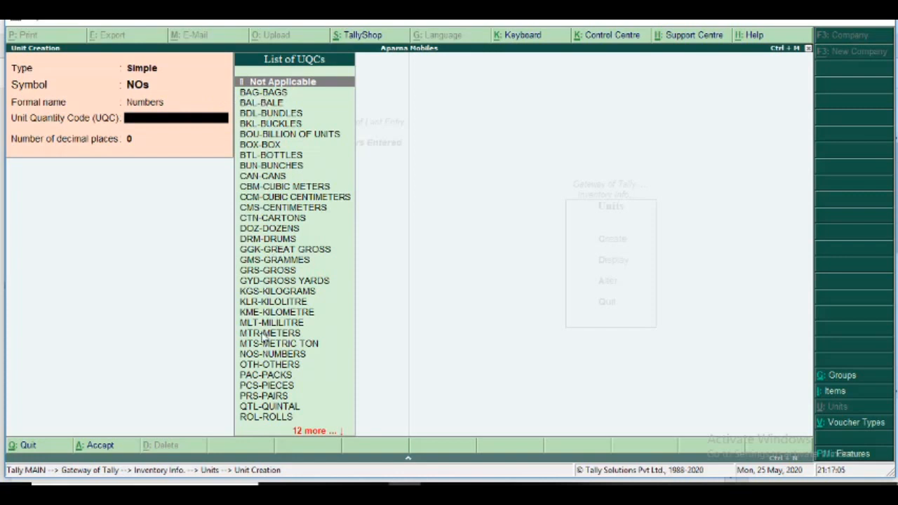
click(262, 357)
click(263, 356)
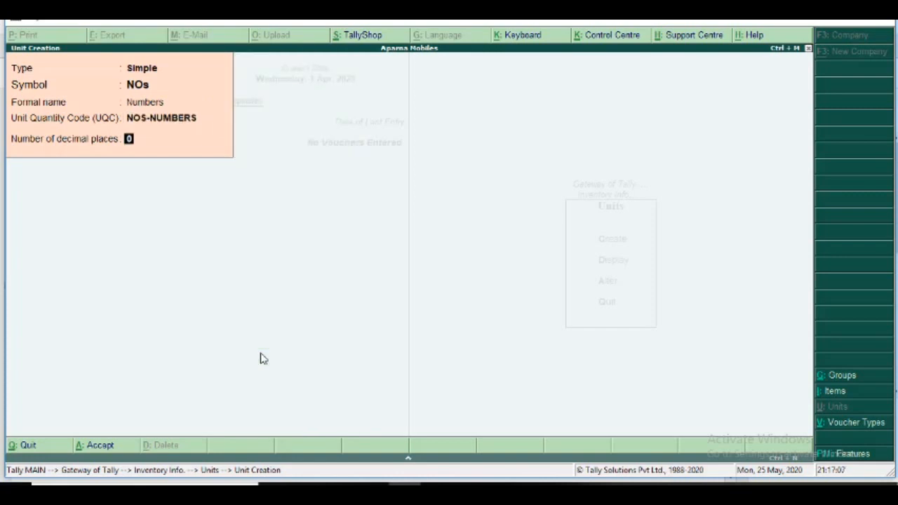
key(Return)
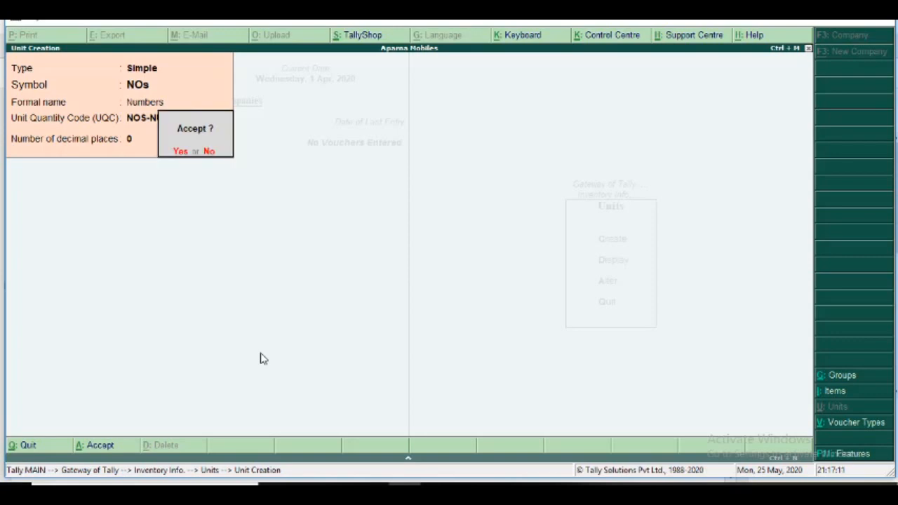
key(Return)
Leave unit creation and open the Inventory Info. form for creating a single stock item.
key(Escape)
key(Return)
key(Escape)
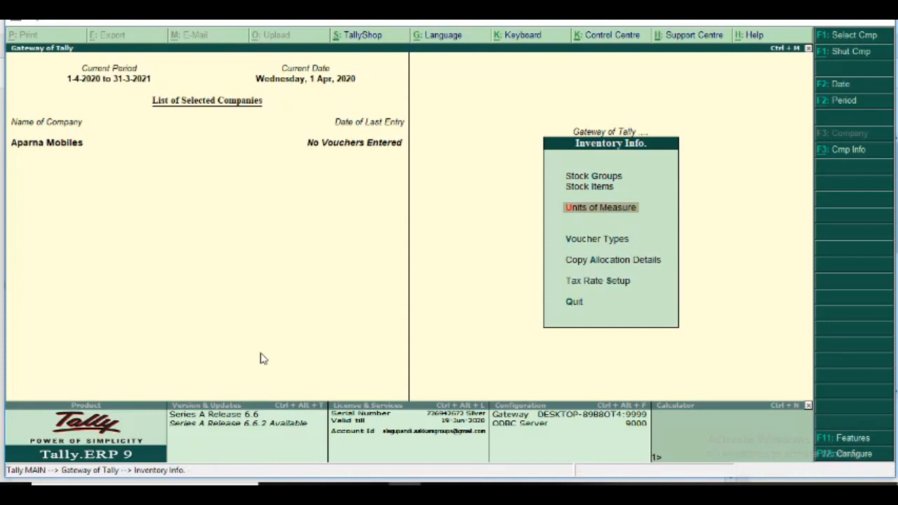
key(Up)
key(Up)
key(Down)
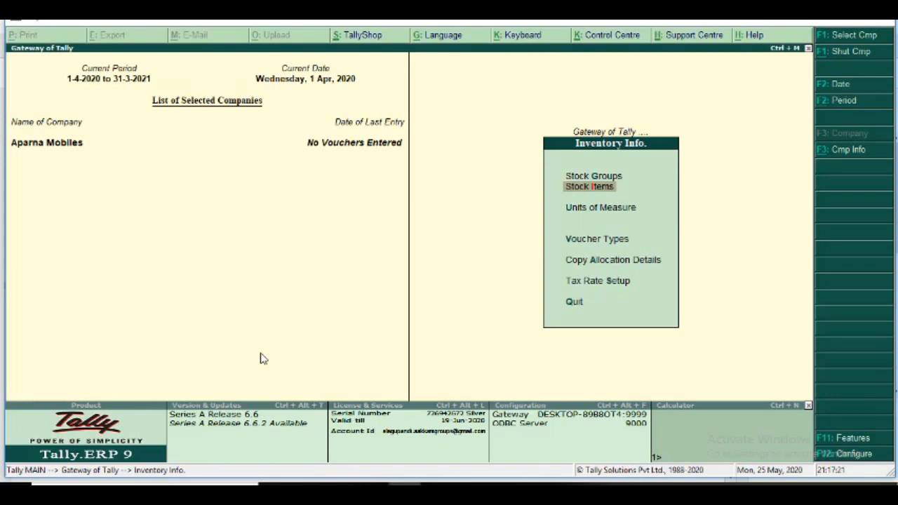
key(Return)
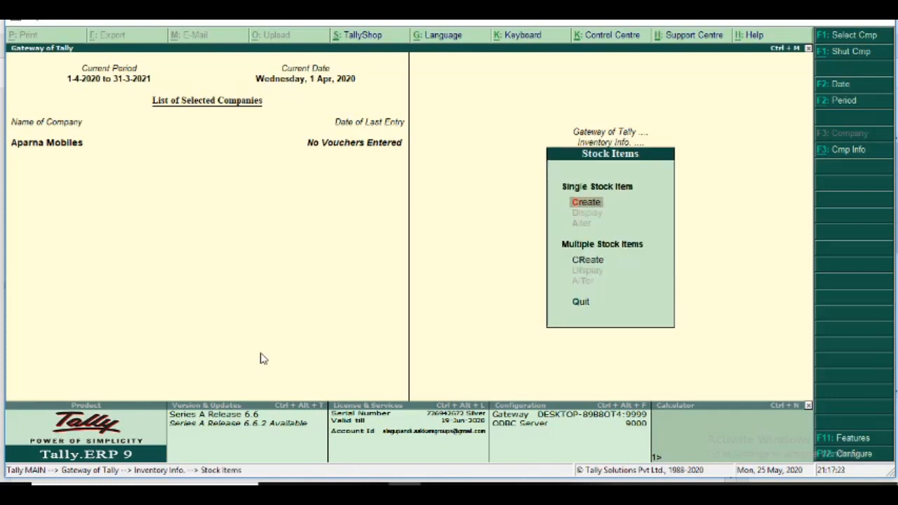
key(Return)
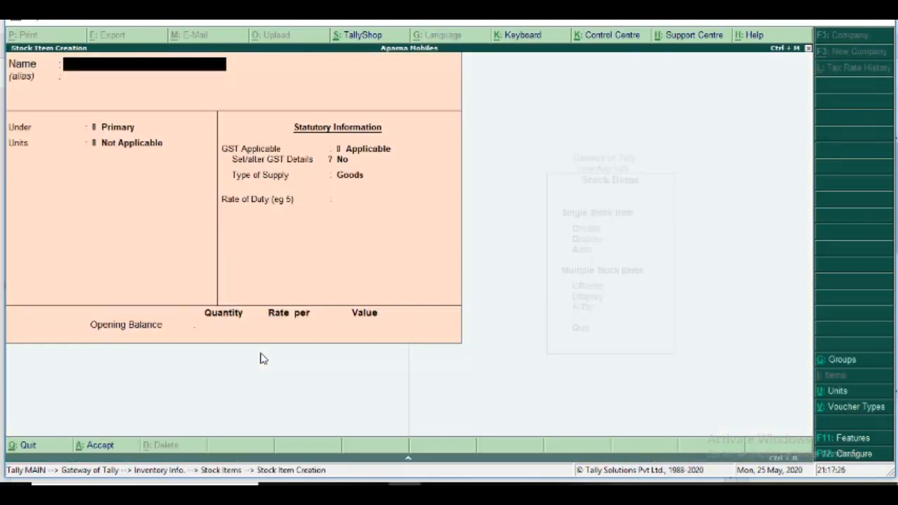
Name the stock item Moto G5, place it under Smart Phone, and set its unit to NOs.
text(Moto G5)
key(Return)
key(Return)
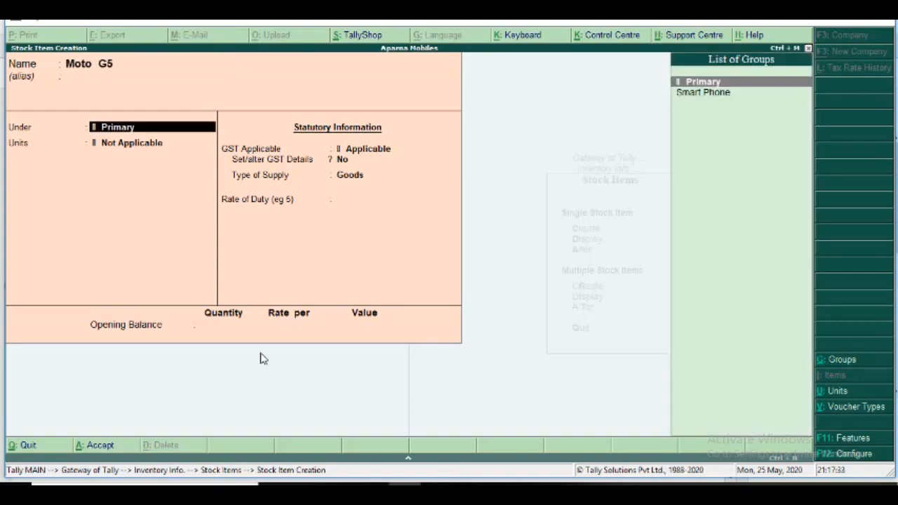
key(Down)
key(Return)
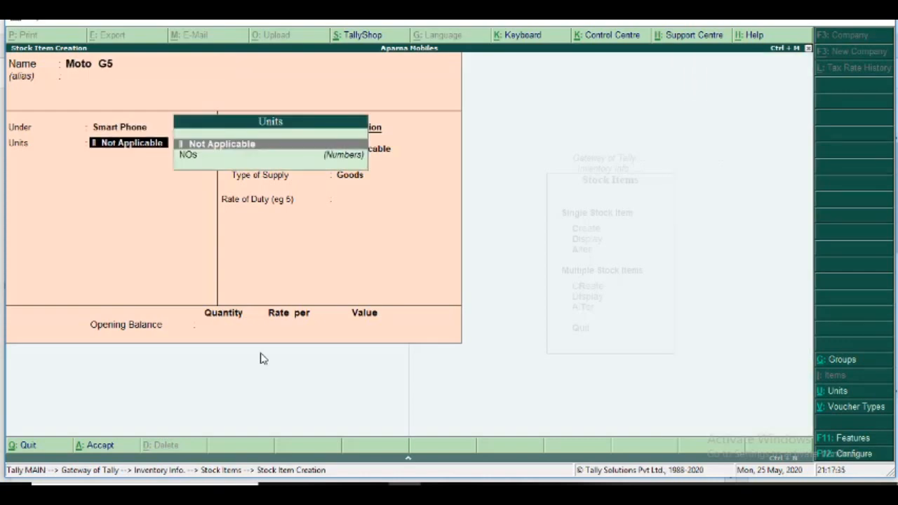
key(Down)
Keep GST Applicable, GST details No and supply type Goods, leave the opening balance empty, and save the Moto G5 item.
key(Return)
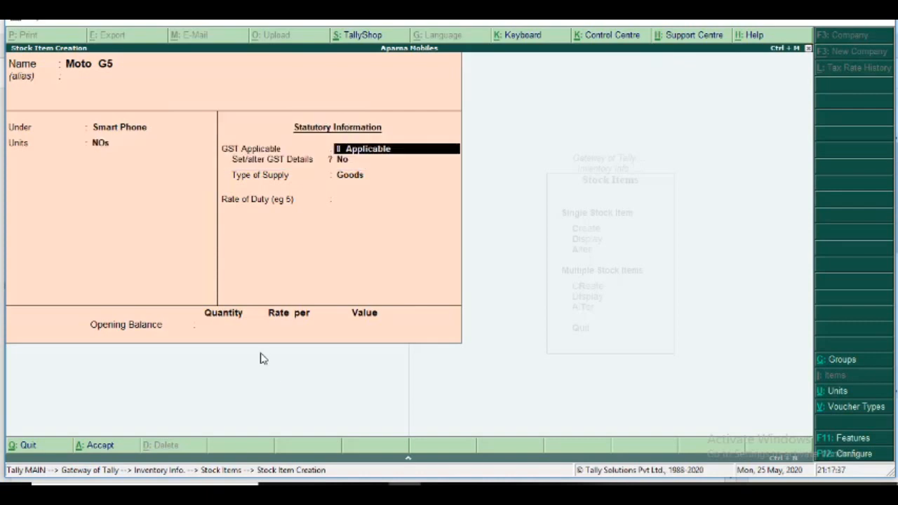
key(Return)
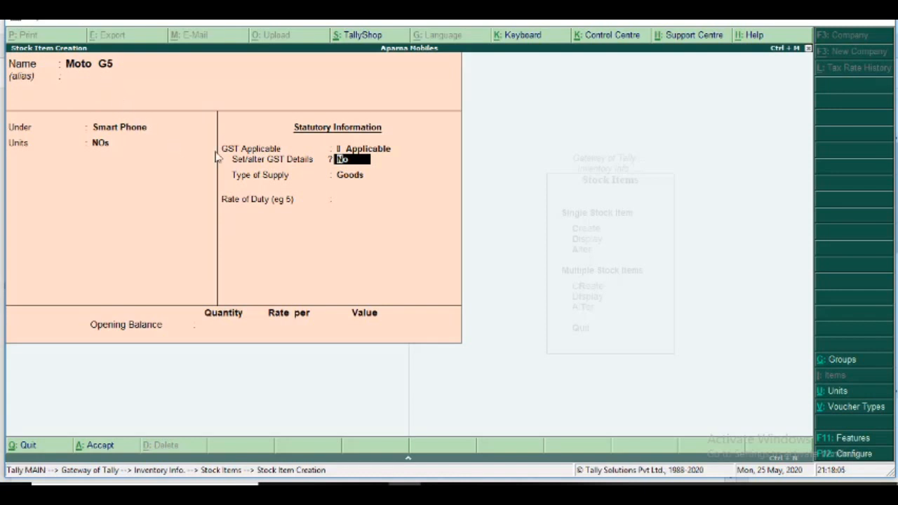
key(Return)
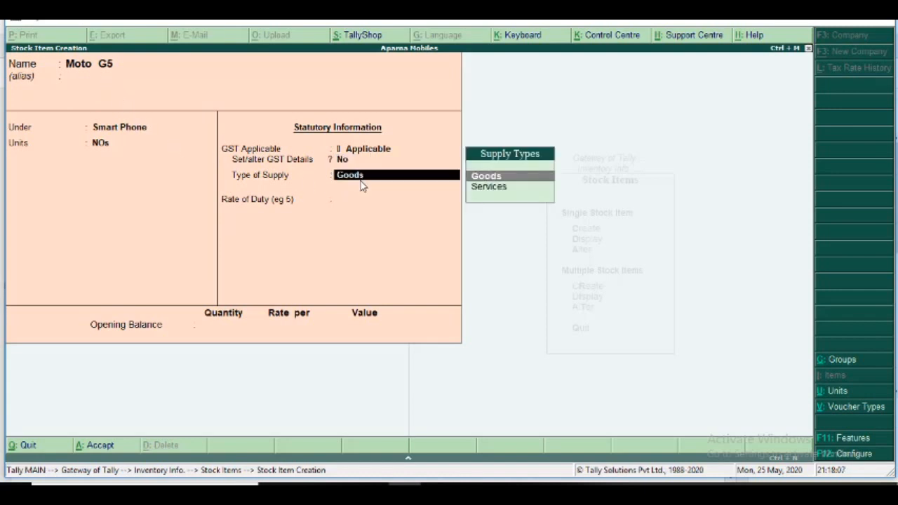
key(Return)
key(Return)
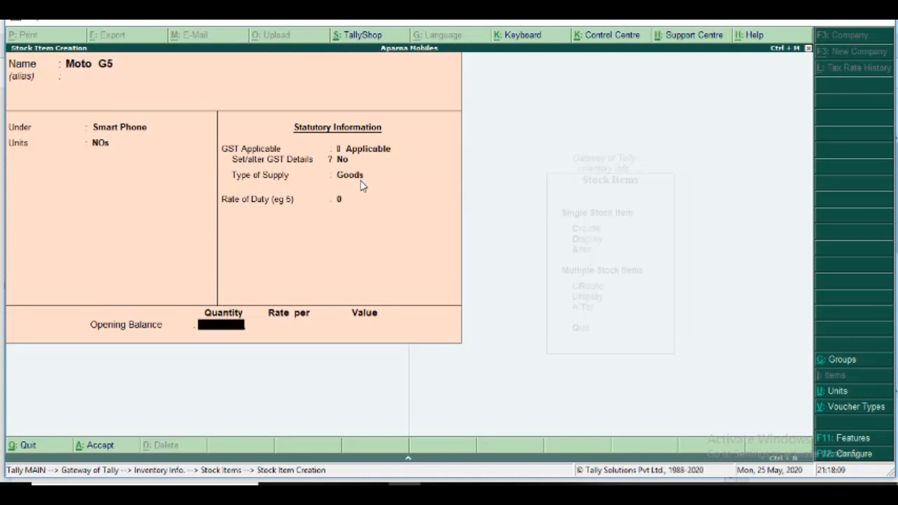
key(Return)
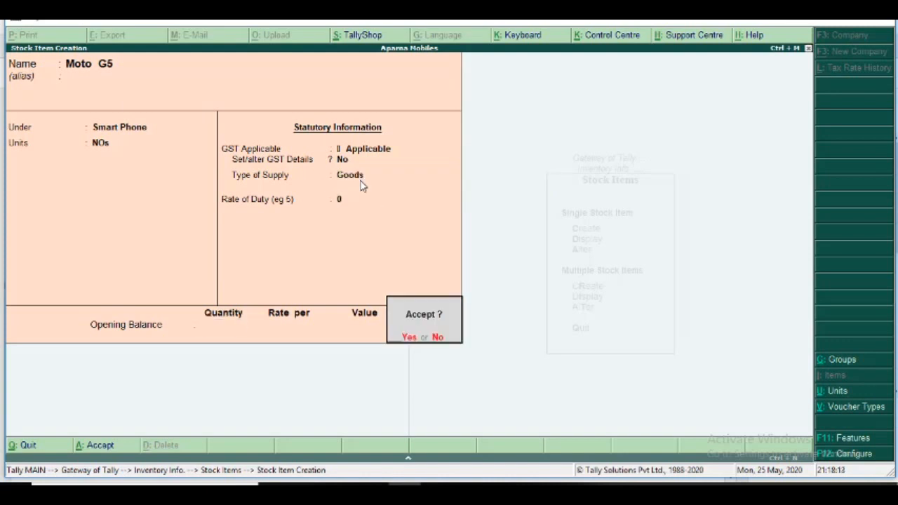
key(Return)
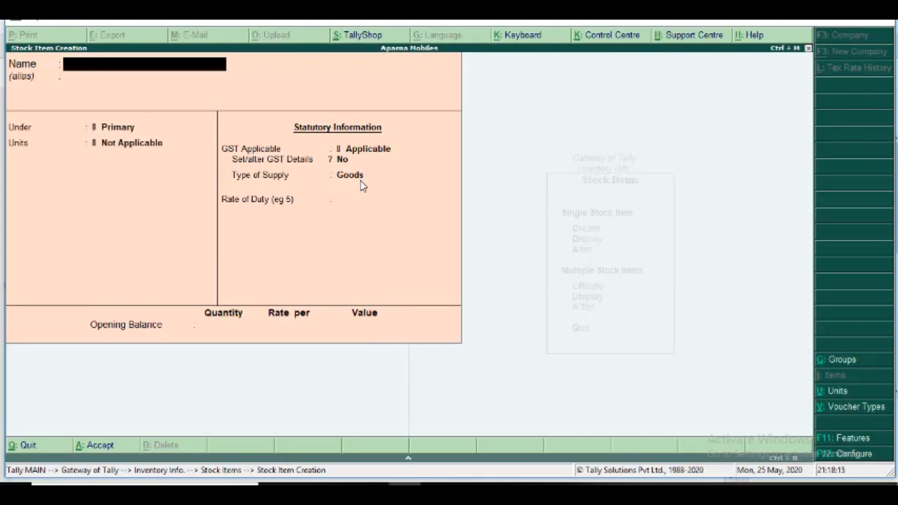
Switch to the exercise PDF and review the voucher entry step, the ledger list and the 01/04/2020 transactions.
key(alt+Tab)
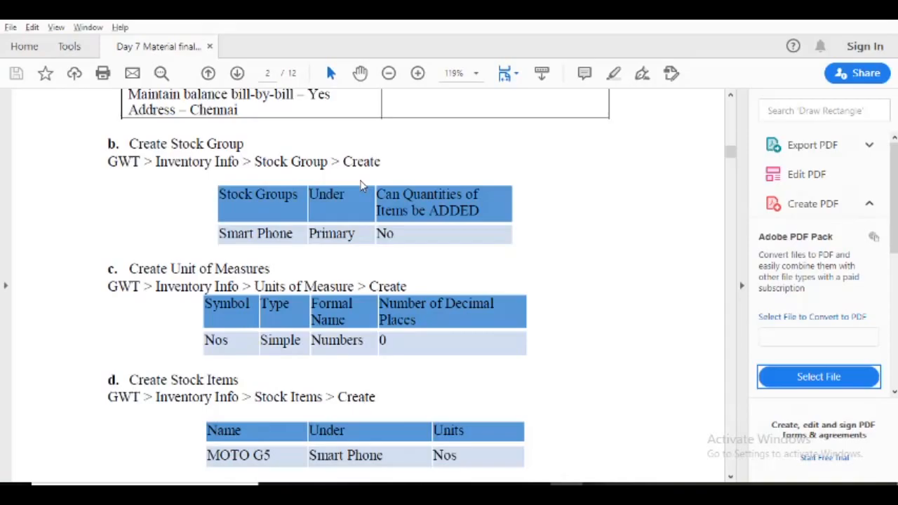
scroll(362, 185, down, 10)
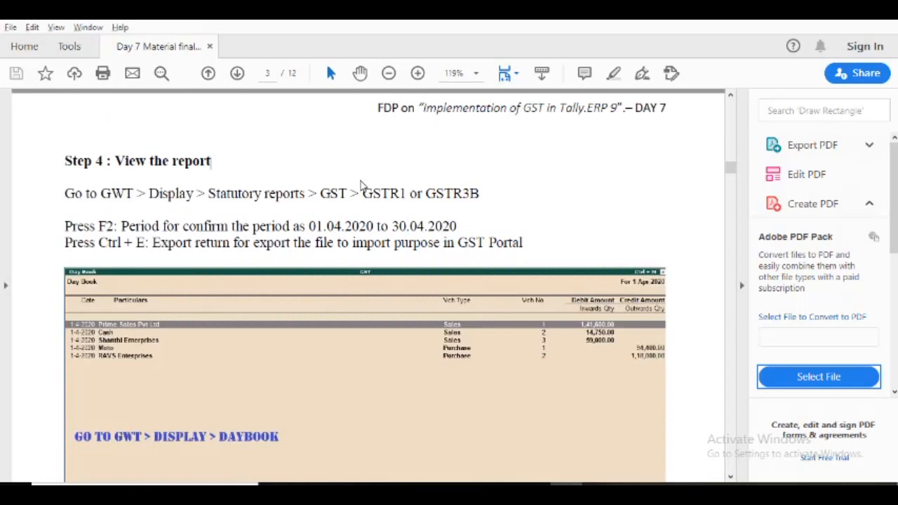
scroll(361, 184, up, 5)
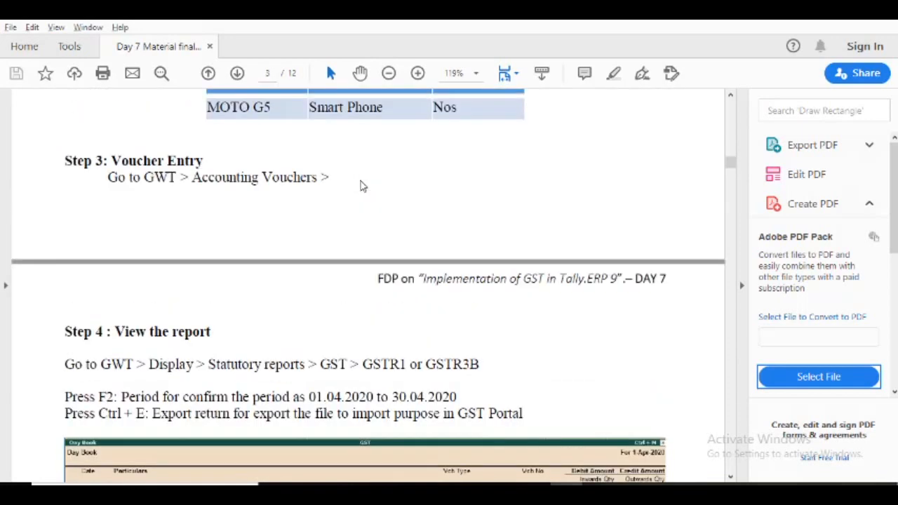
scroll(360, 181, up, 1)
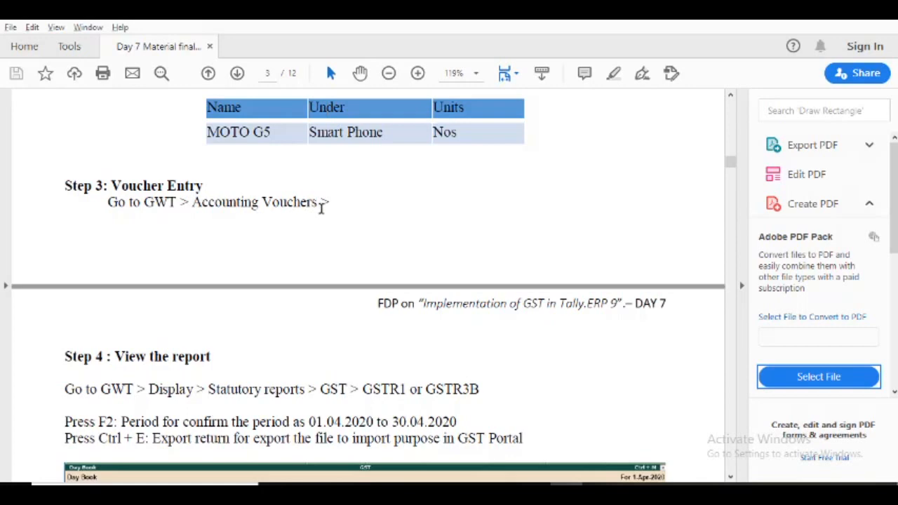
scroll(321, 204, up, 5)
scroll(321, 210, up, 6)
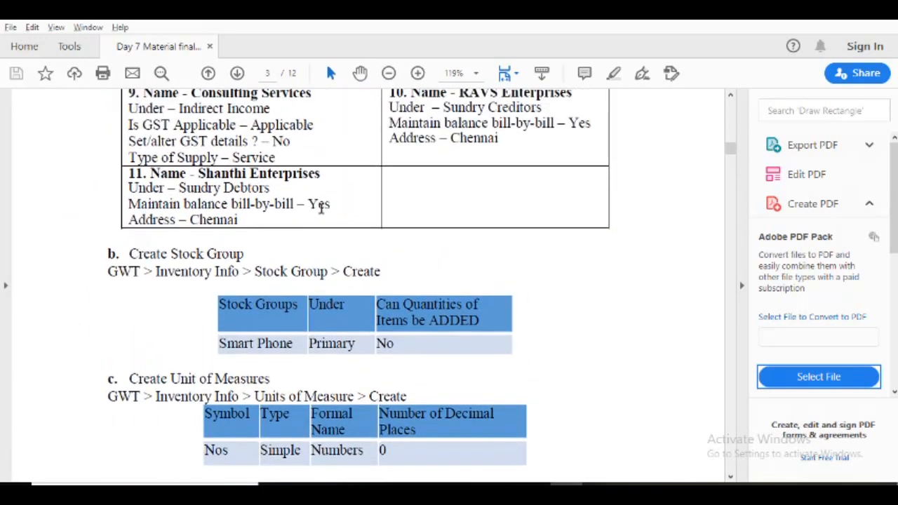
scroll(321, 207, up, 3)
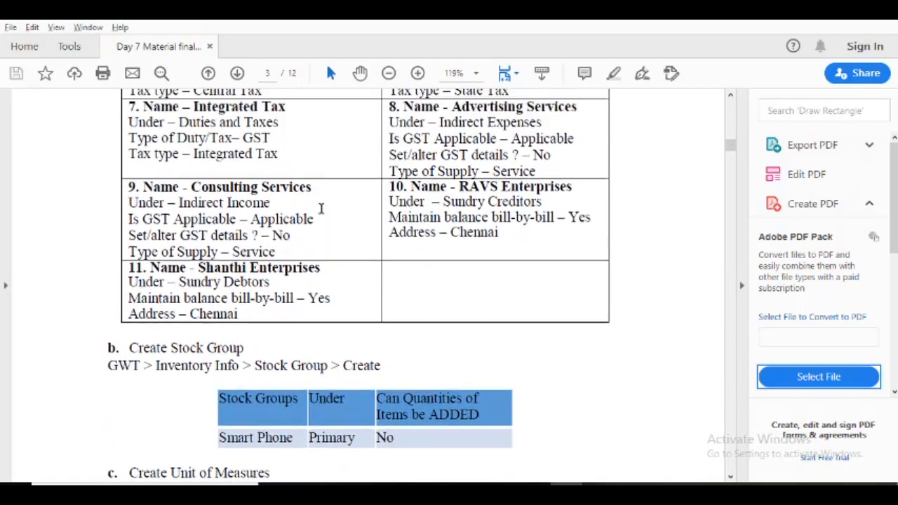
scroll(321, 208, up, 2)
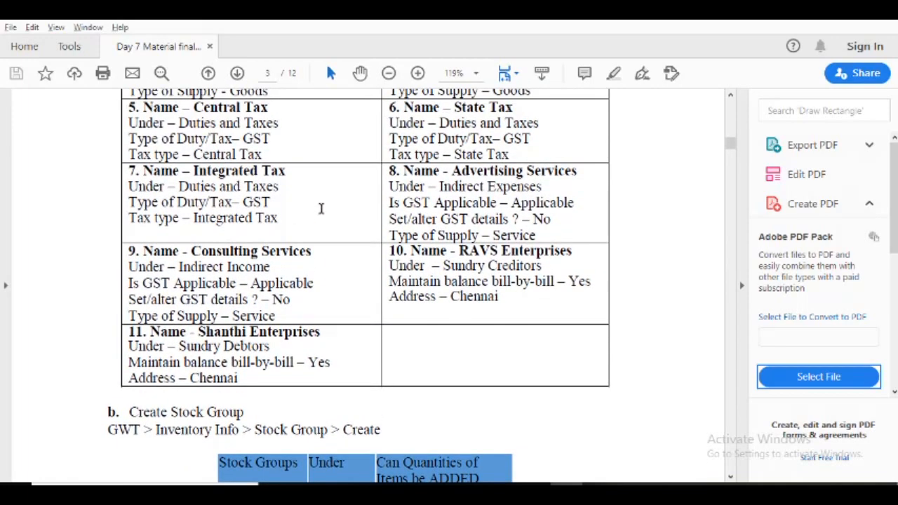
scroll(321, 208, up, 15)
scroll(322, 207, up, 7)
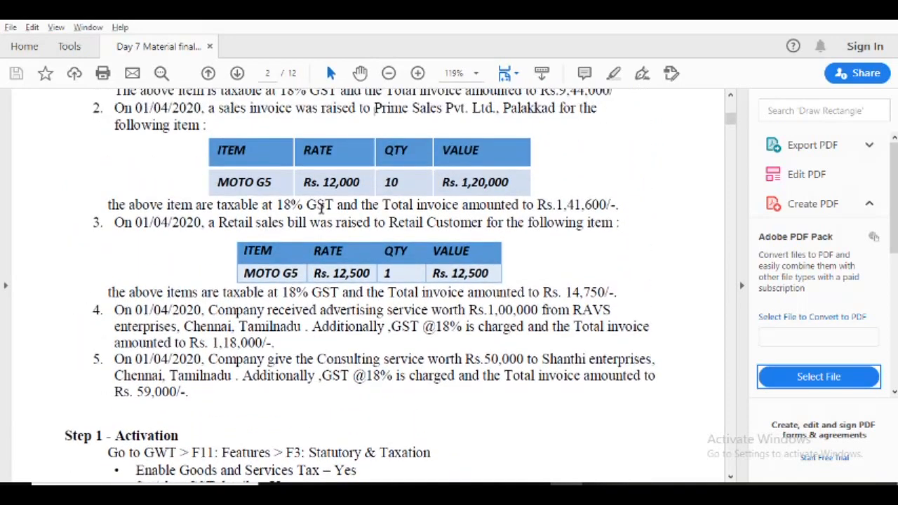
scroll(321, 207, up, 1)
scroll(321, 208, up, 2)
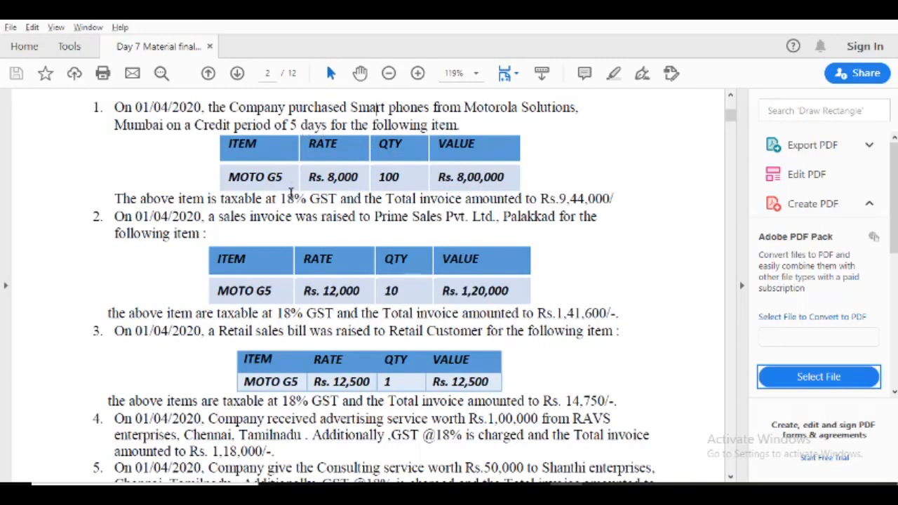
Return to Tally.ERP 9, leave stock item creation for the Gateway of Tally, and open Accounting Voucher Creation.
key(alt+Tab)
key(Escape)
key(Escape)
key(Escape)
key(Escape)
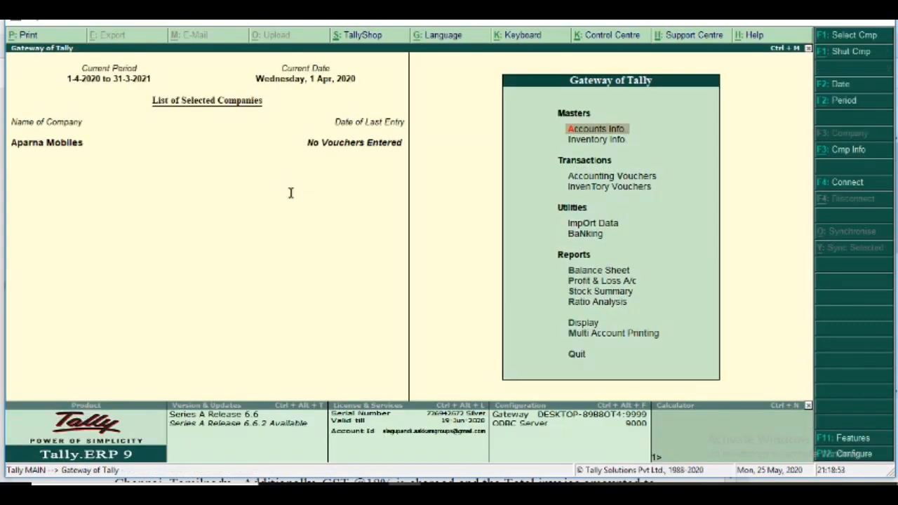
key(Down)
key(Down)
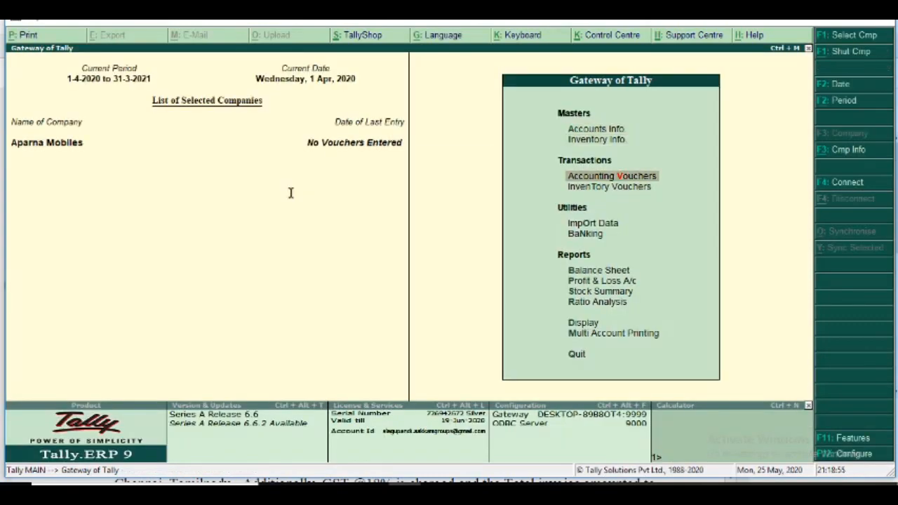
key(Return)
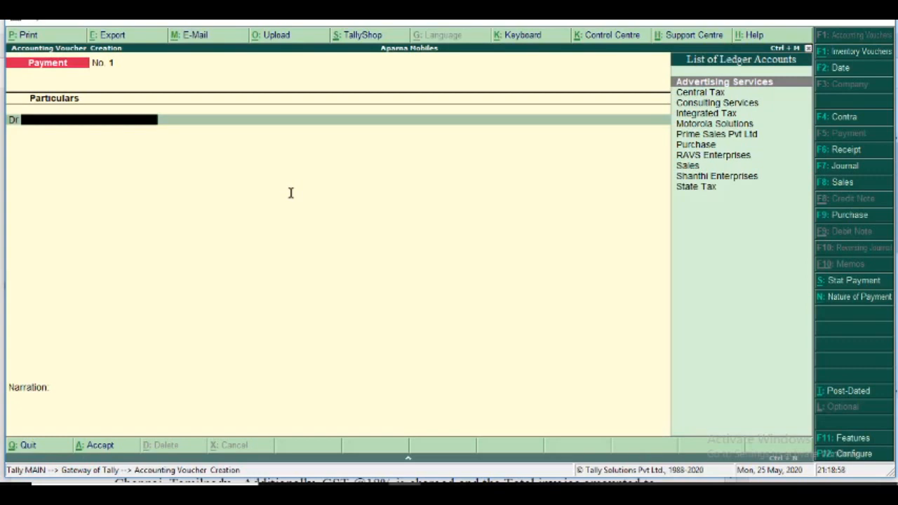
key(Down)
key(Down)
key(Down)
key(Down)
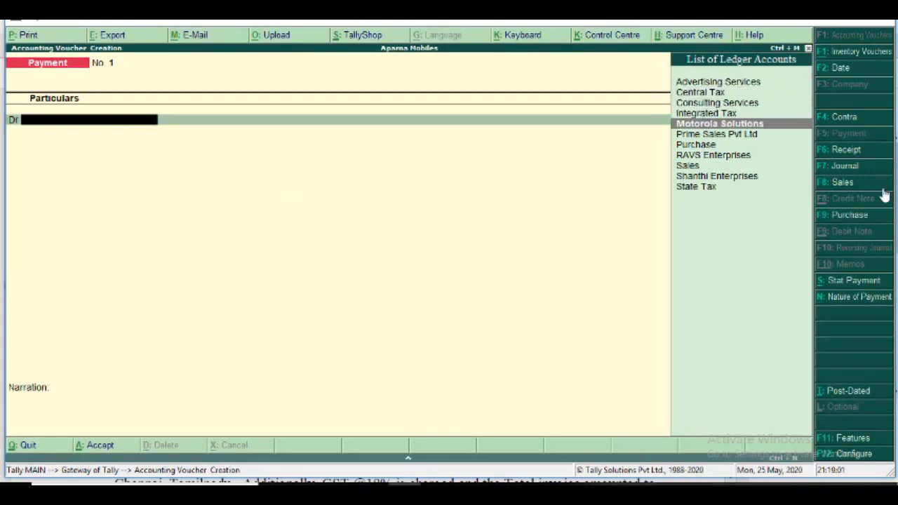
Start a Purchase voucher with supplier invoice number P001 and keep the invoice date 1-Apr-2020.
click(850, 215)
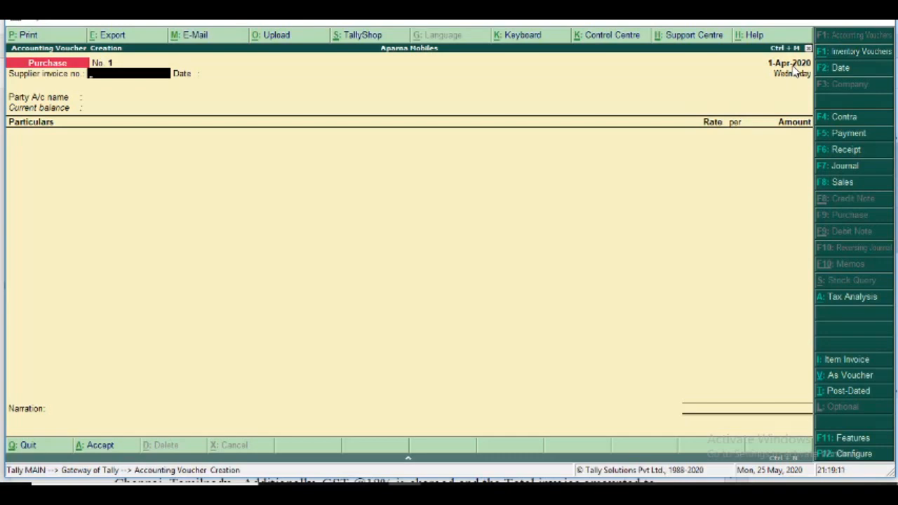
text(p001)
key(BackSpace)
key(BackSpace)
key(BackSpace)
key(BackSpace)
text(P001)
key(Return)
key(Return)
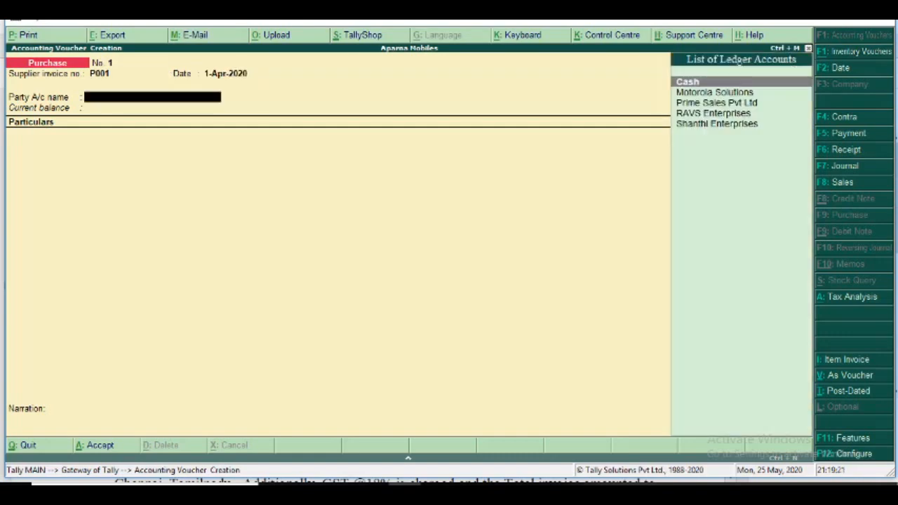
Change the purchase voucher to item invoice mode and choose Motorola Solutions as the party account.
click(862, 360)
key(Return)
key(Return)
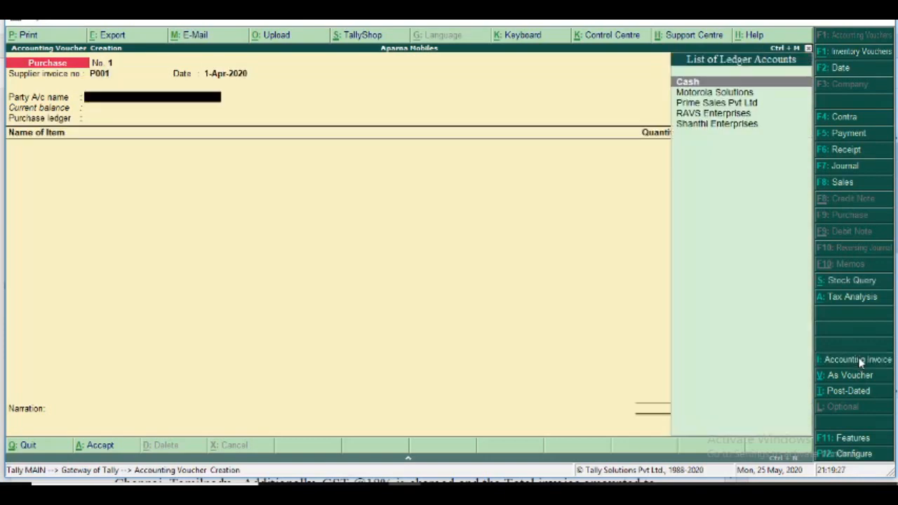
key(Down)
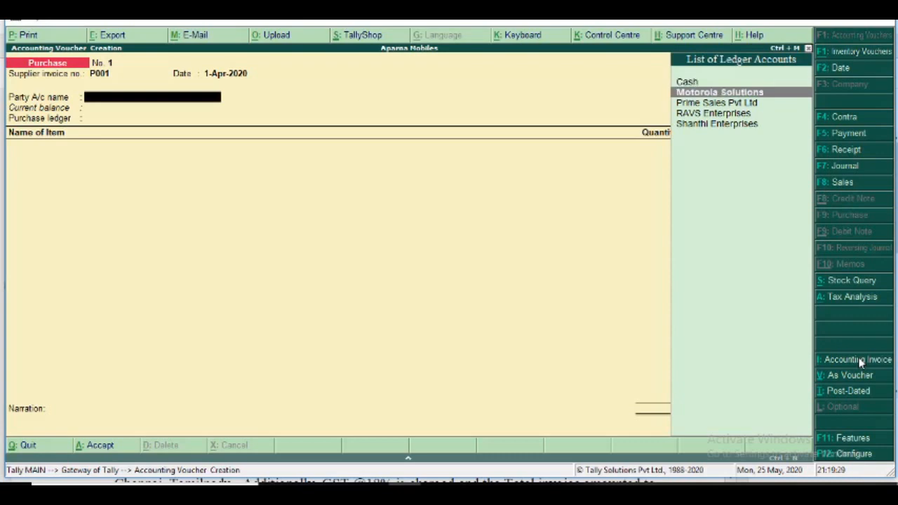
key(Return)
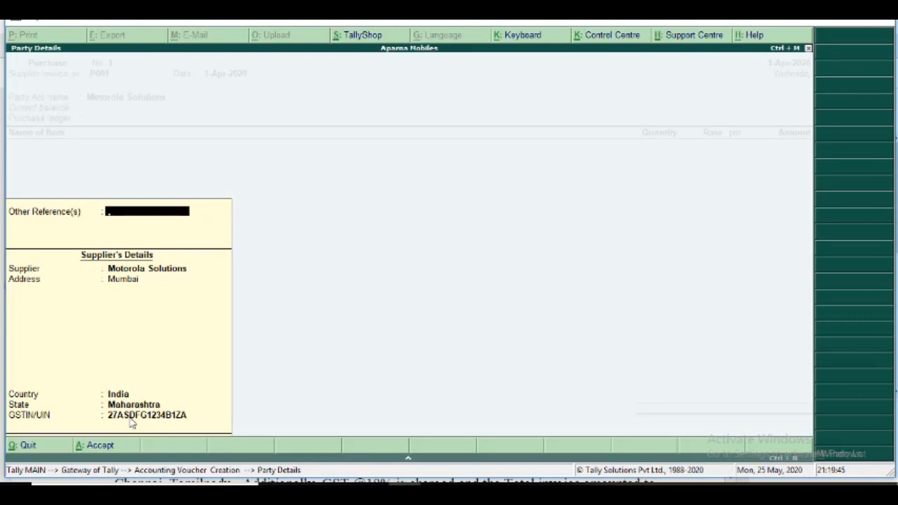
Keep Motorola Solutions' supplier details as filled in and choose Purchase as the purchase ledger.
key(Return)
key(Return)
key(Return)
key(Return)
key(Return)
key(Return)
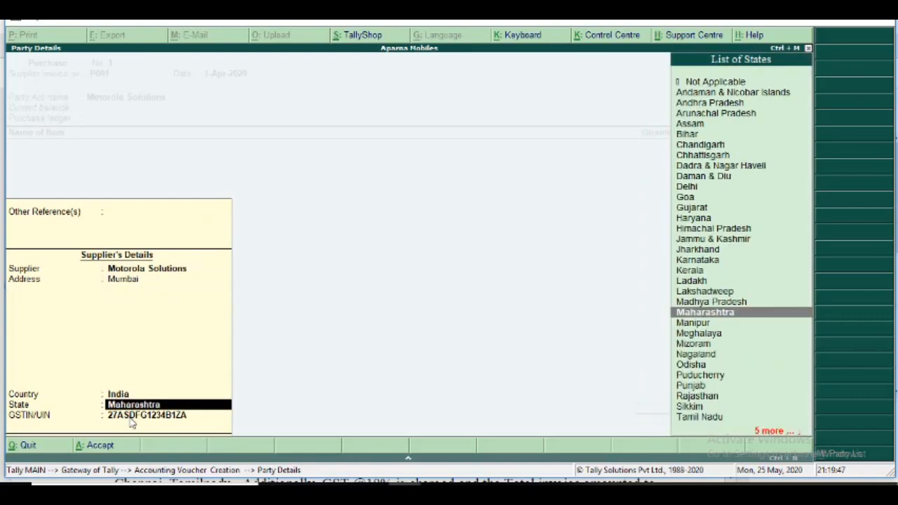
key(Return)
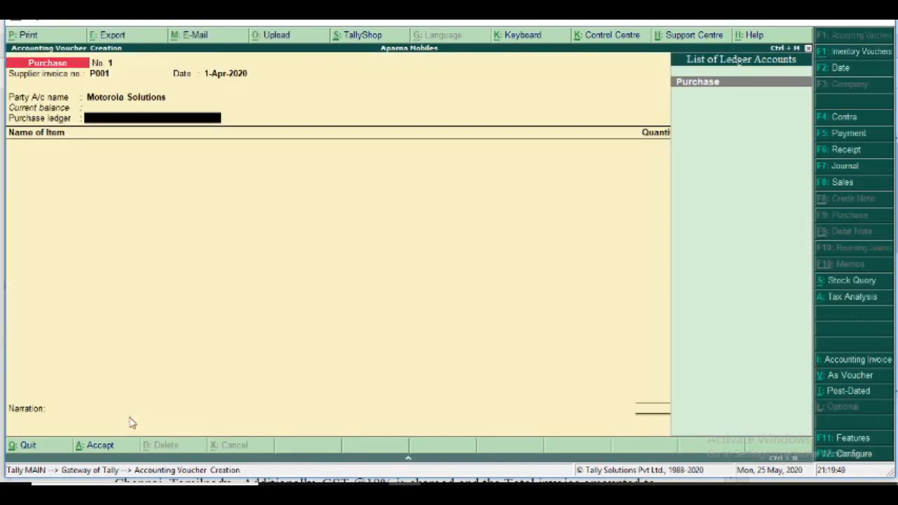
key(Return)
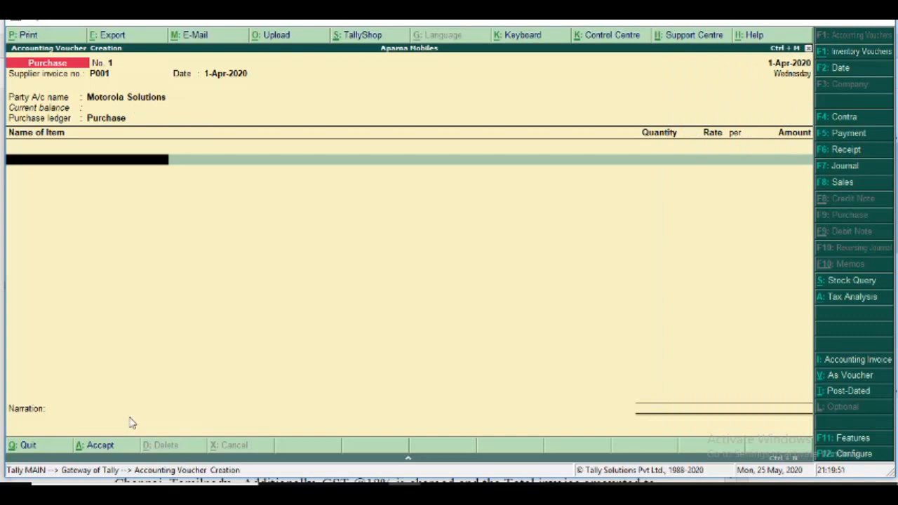
Add the item Moto G5 with quantity 100 NOs at a rate of 8,000, checking the exercise PDF, and end the item list.
text(Mo)
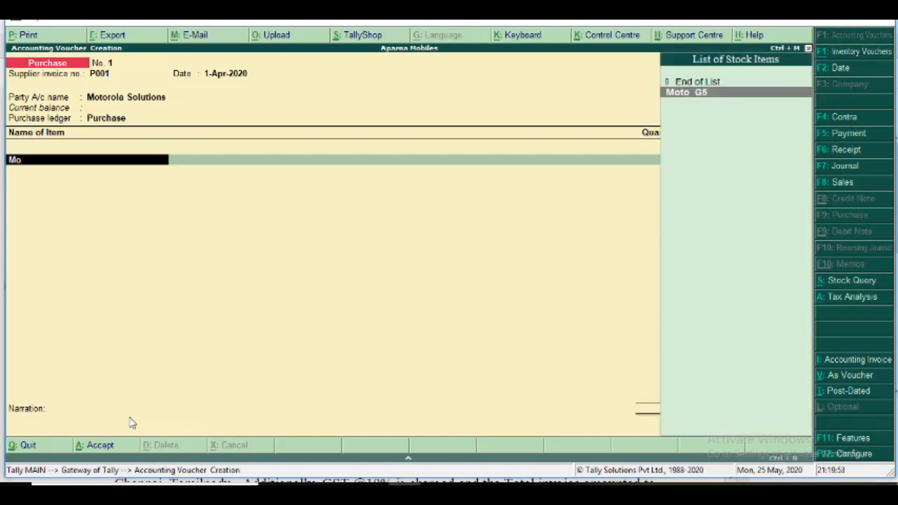
key(Return)
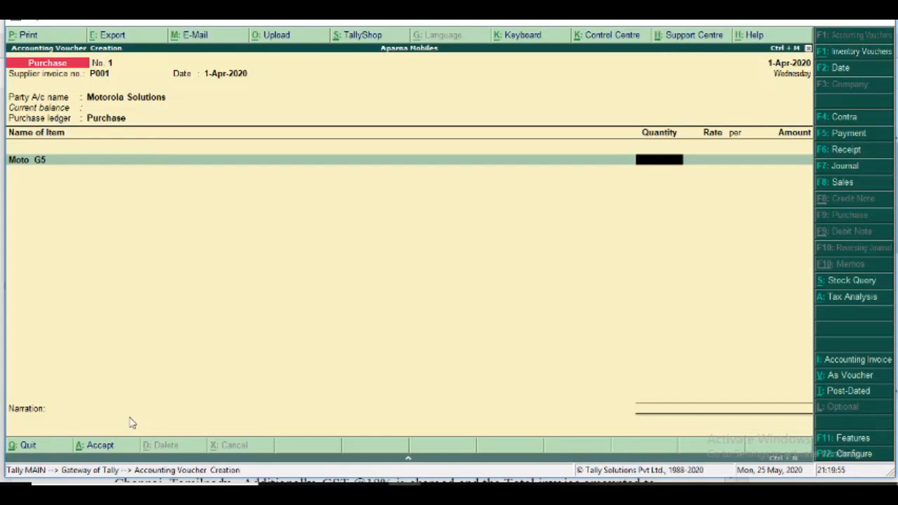
text(100)
key(alt+Tab)
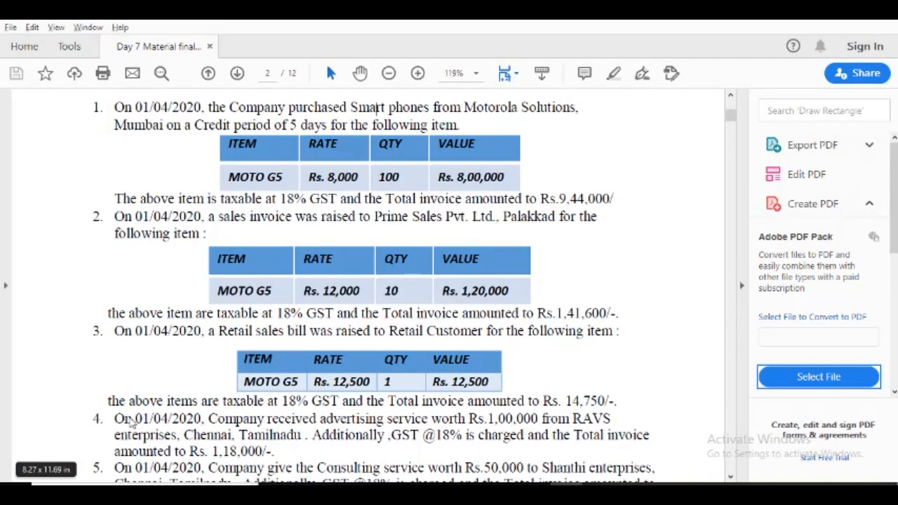
key(alt+Tab)
key(Return)
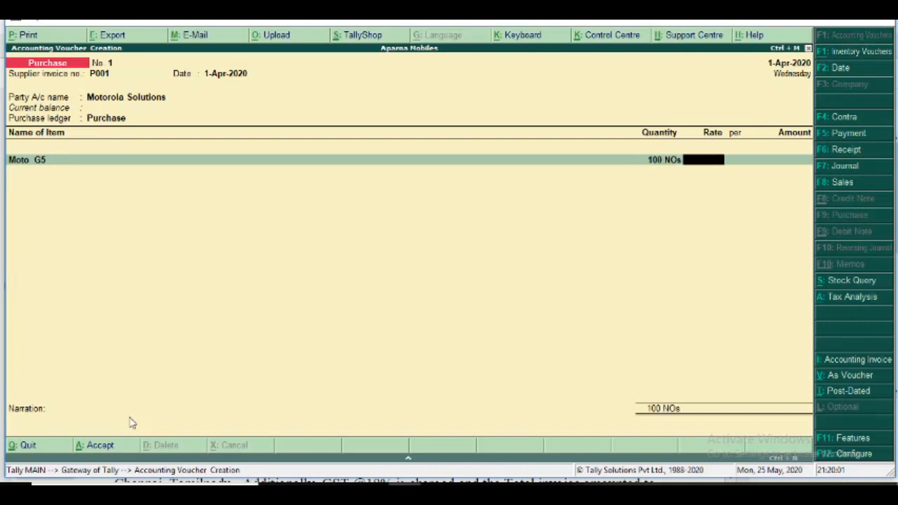
text(8000)
key(Return)
key(Return)
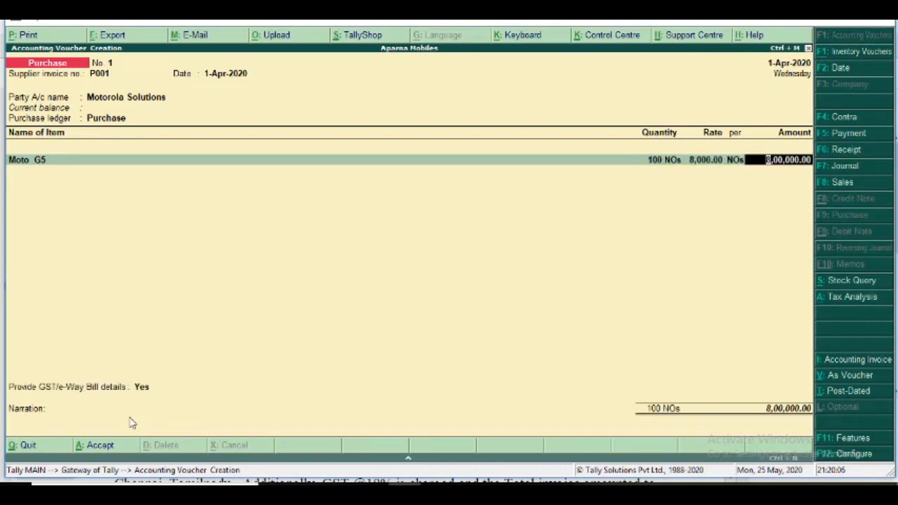
key(Return)
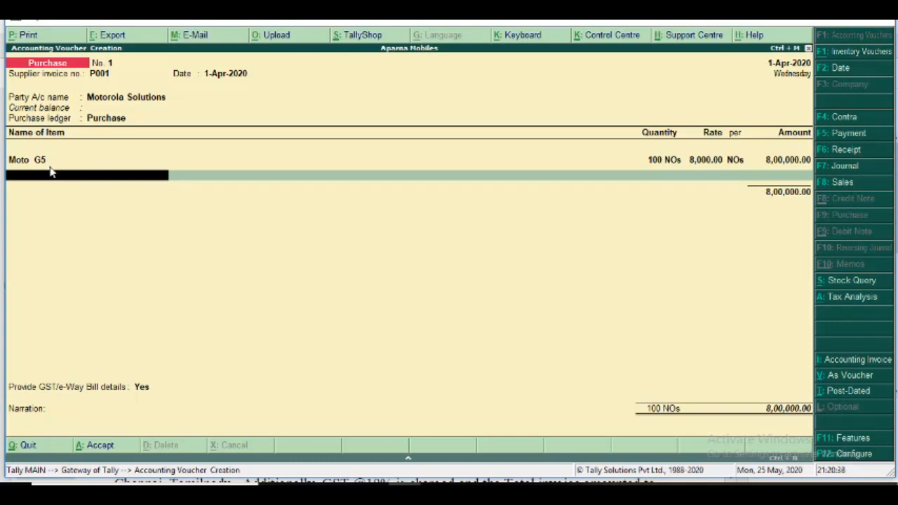
key(Return)
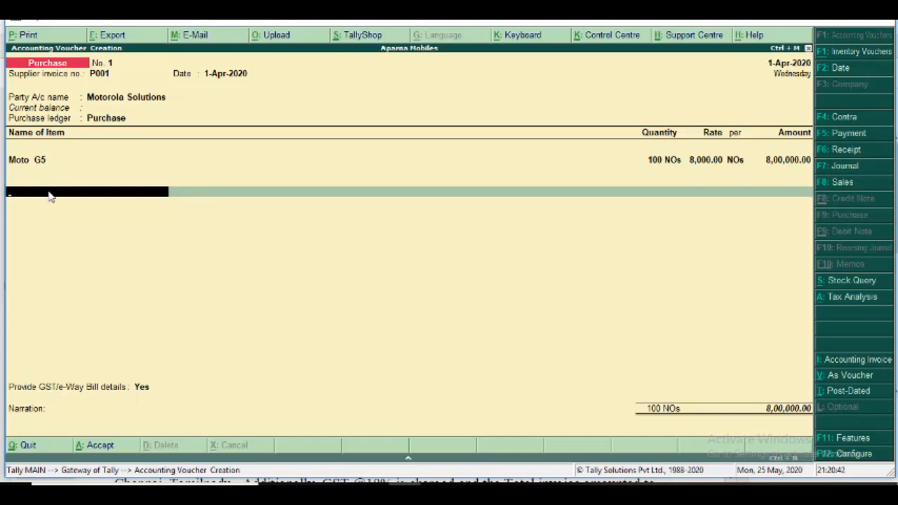
key(BackSpace)
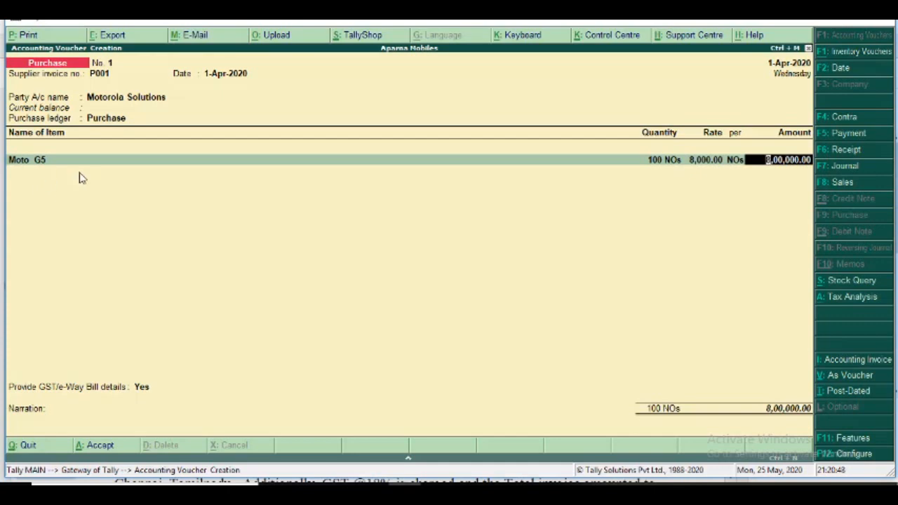
key(Return)
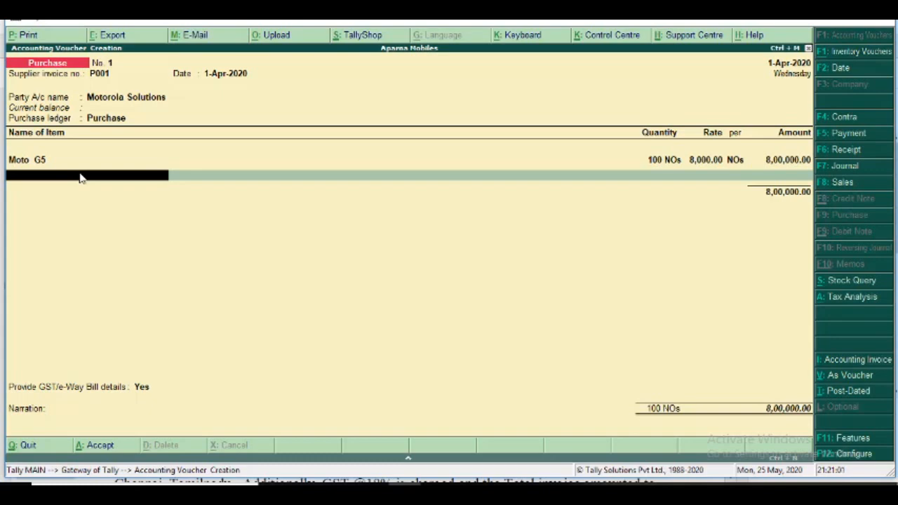
key(Return)
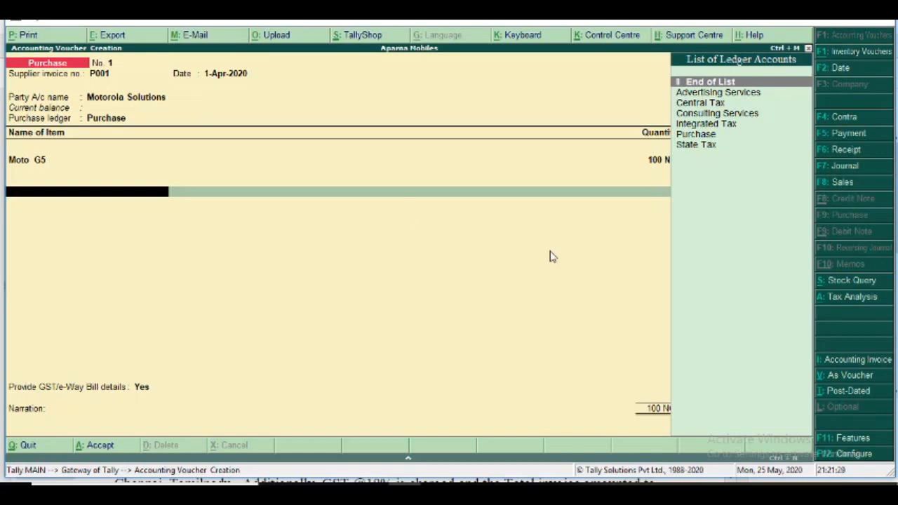
Examine the purchase voucher's detailed Tax Analysis to see which GST type and rate apply, and return to the voucher.
click(842, 299)
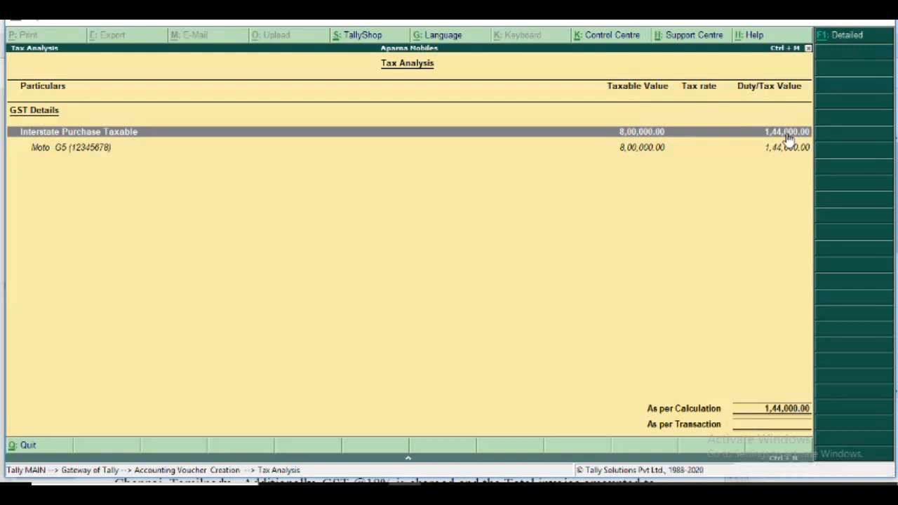
click(840, 38)
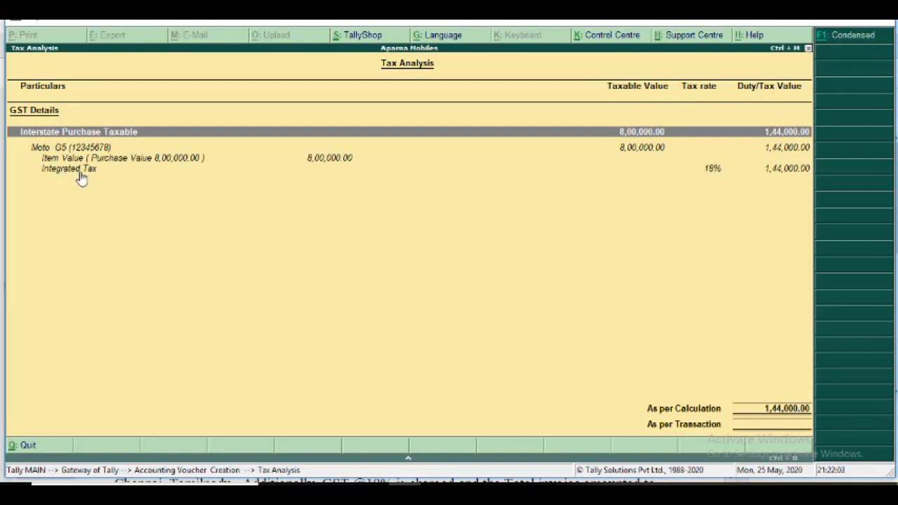
key(Escape)
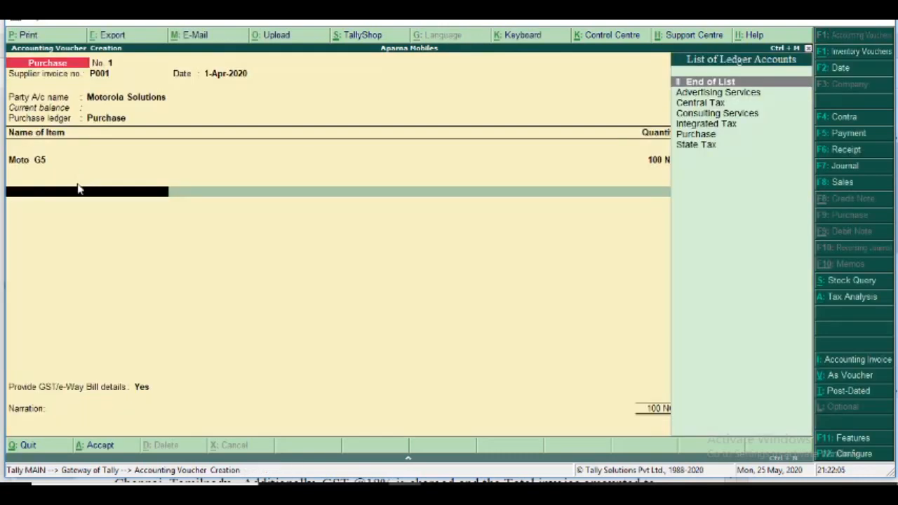
Add the Integrated Tax ledger to the purchase voucher with its calculated amount and end the ledger list.
click(712, 126)
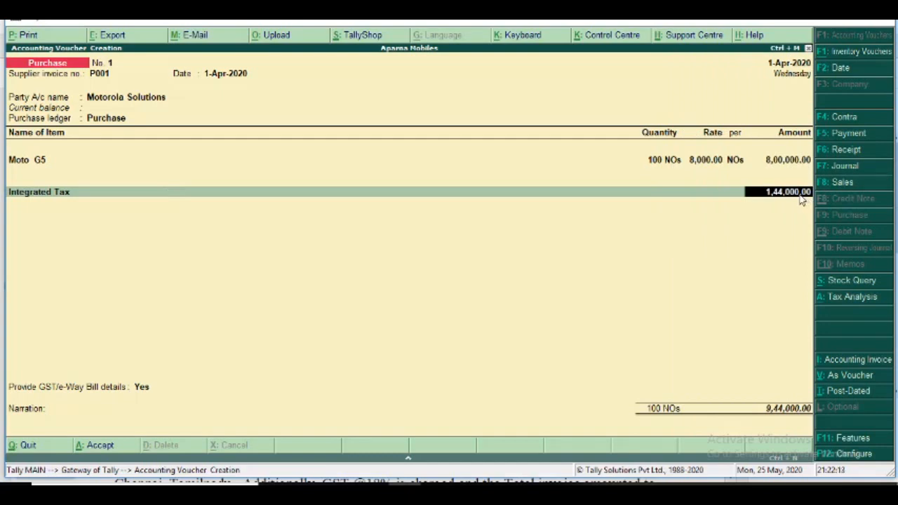
key(Return)
key(Return)
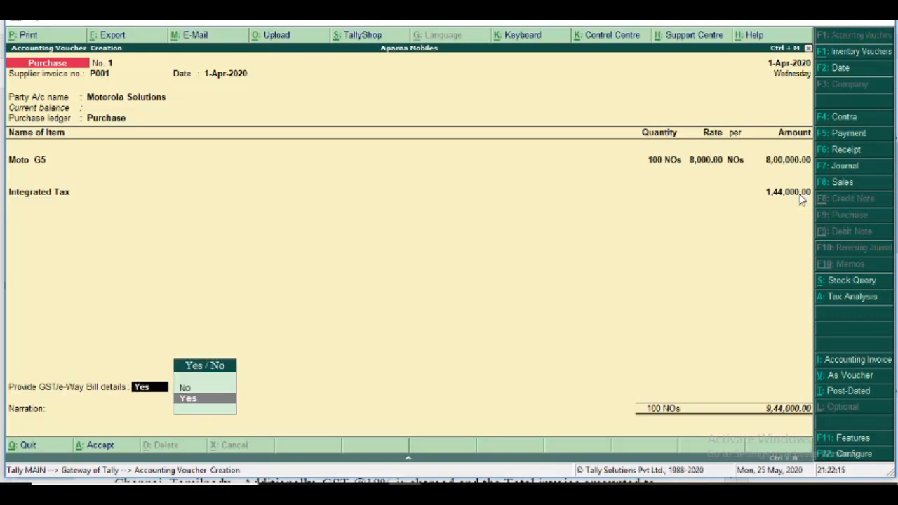
Keep GST/e-Way Bill details at Yes, accept the additional details as shown, leave the narration empty, and save the purchase voucher.
key(Return)
key(Return)
key(Return)
key(Return)
key(Return)
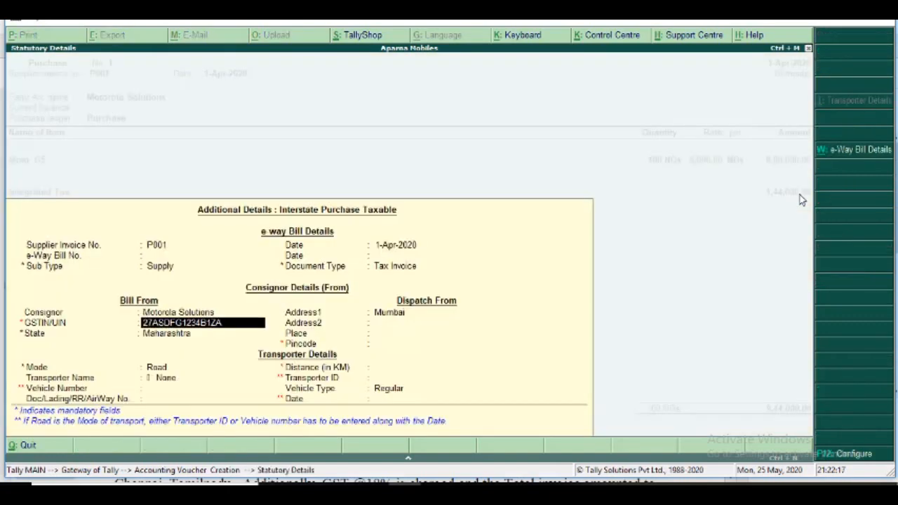
key(Return)
key(Return)
key(Return)
key(Return)
key(Return)
key(Return)
key(Return)
key(Return)
key(Return)
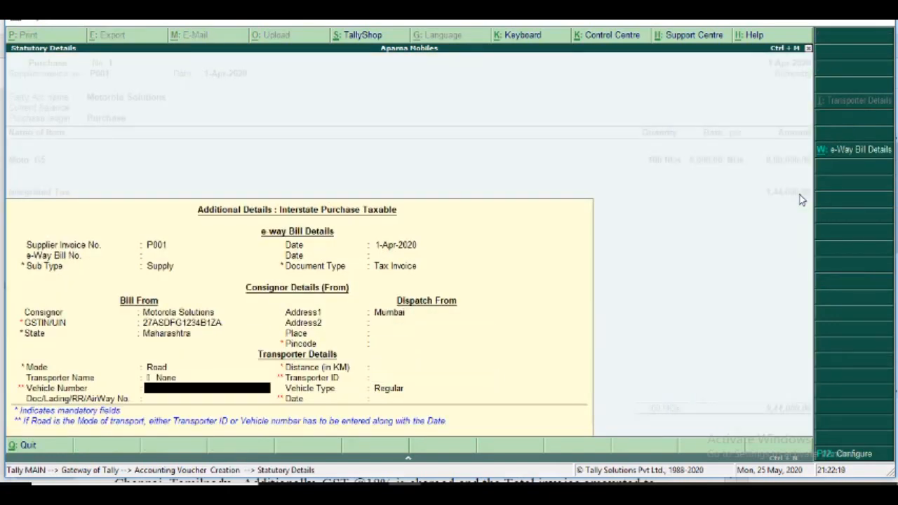
key(Return)
key(Return)
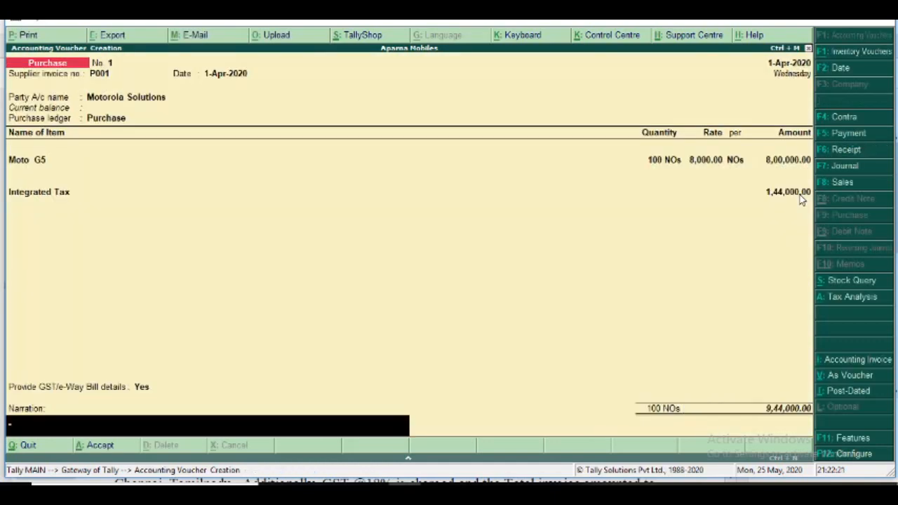
key(Return)
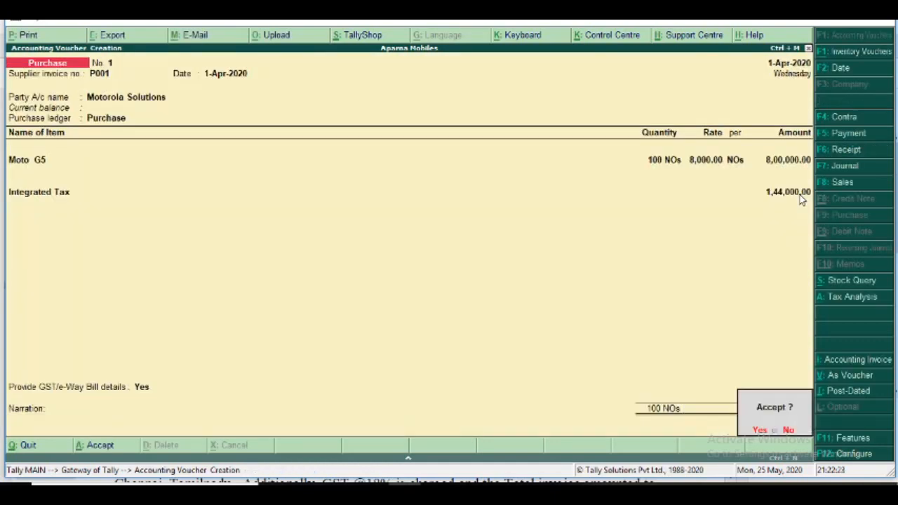
key(Return)
Check transaction 2 in the exercise PDF, return to Tally.ERP 9, and start a Sales voucher with reference number S001.
key(alt+Tab)
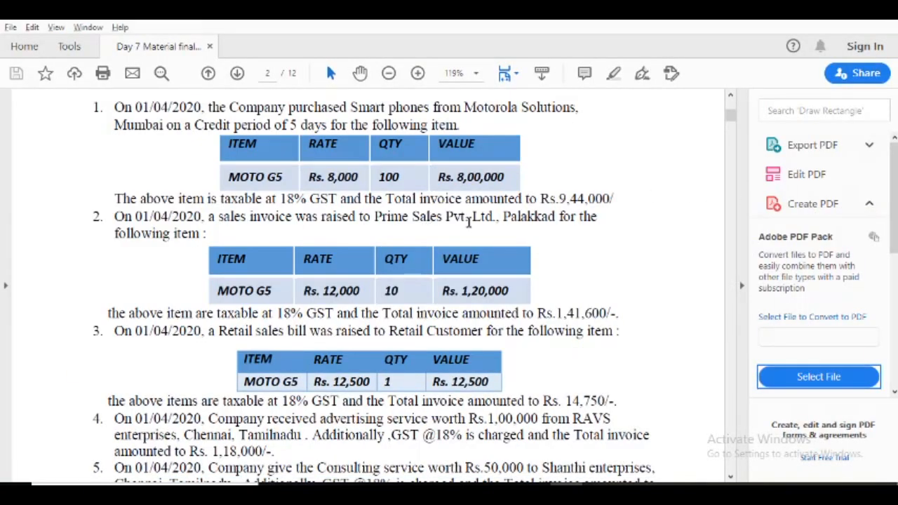
key(alt+Tab)
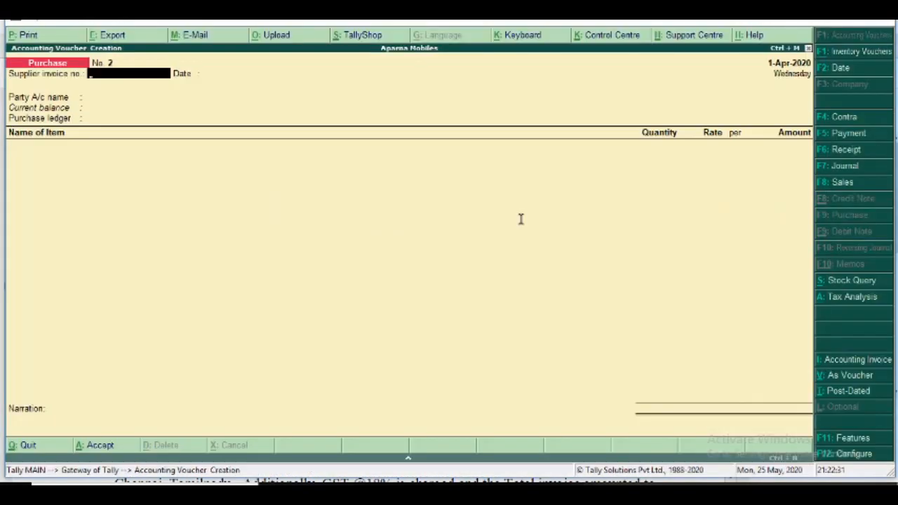
click(836, 181)
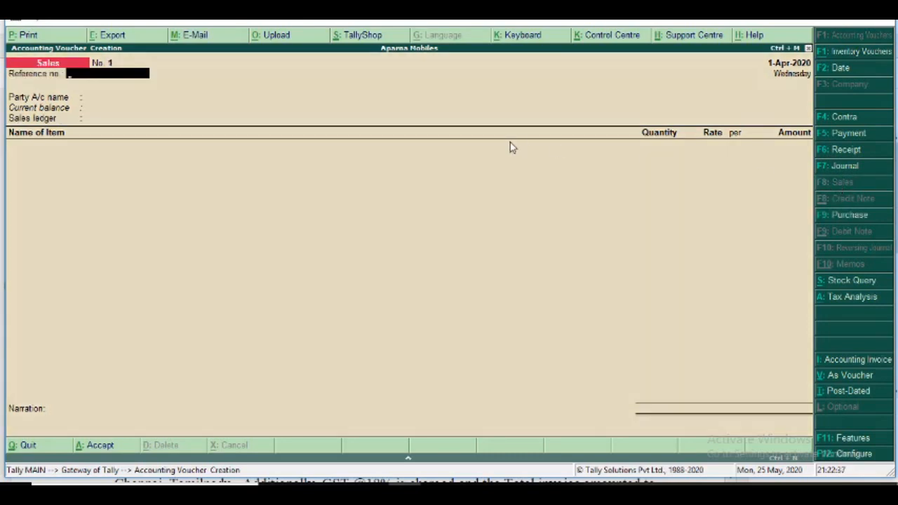
text(S001)
key(Return)
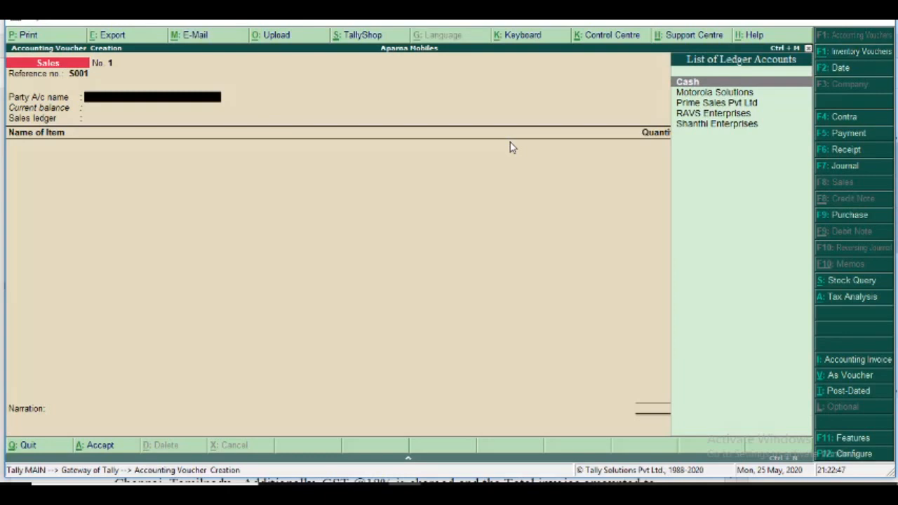
Choose Prime Sales Pvt Ltd as the sales voucher's party, leave despatch and order details empty, and accept the buyer's details as shown.
key(Down)
key(Down)
key(Return)
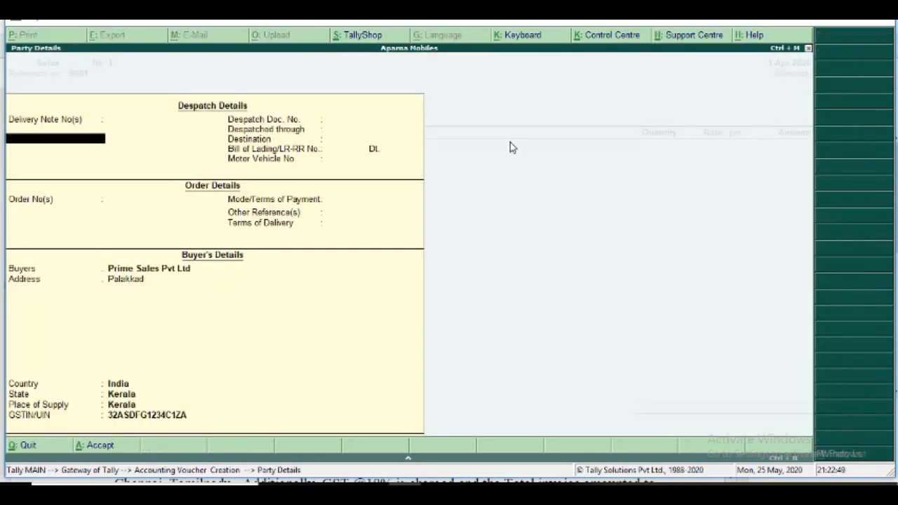
key(Return)
key(Return)
key(Return)
key(Return)
key(Return)
key(Return)
key(Return)
key(Return)
key(Return)
key(Return)
key(Return)
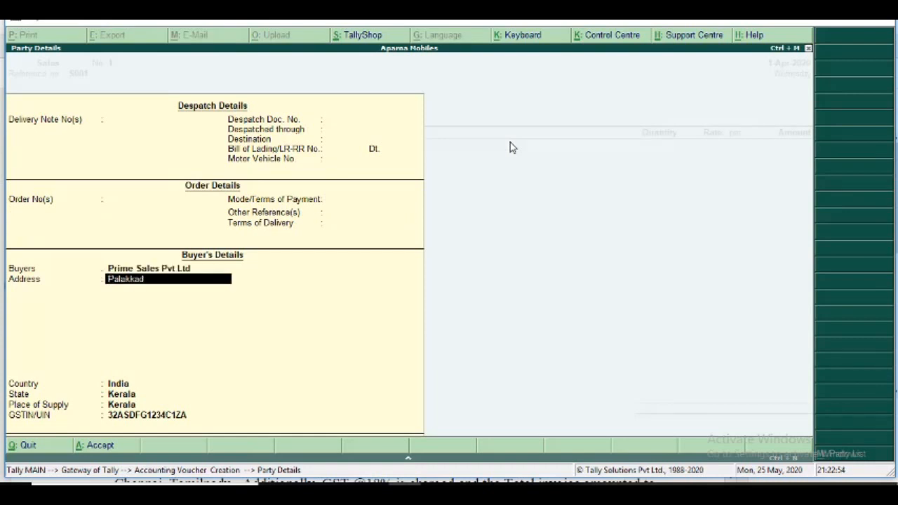
key(Return)
key(Return)
key(Return)
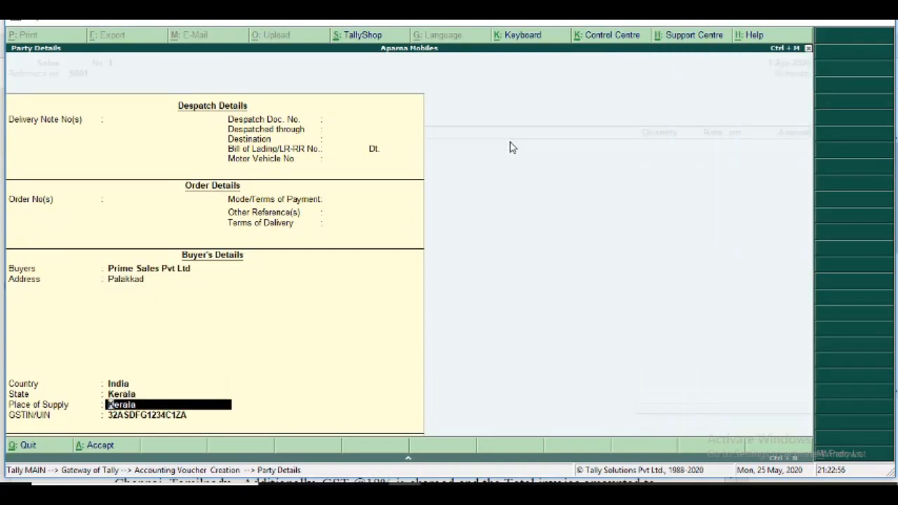
key(Return)
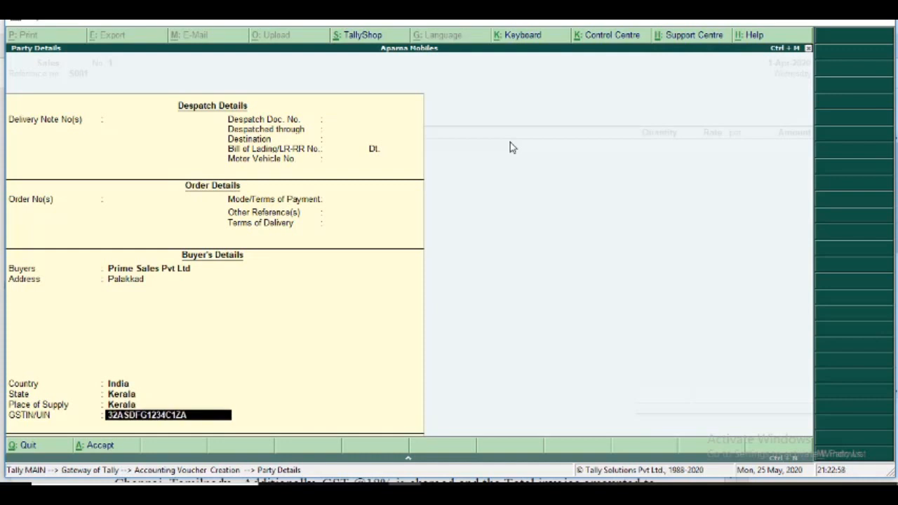
key(Return)
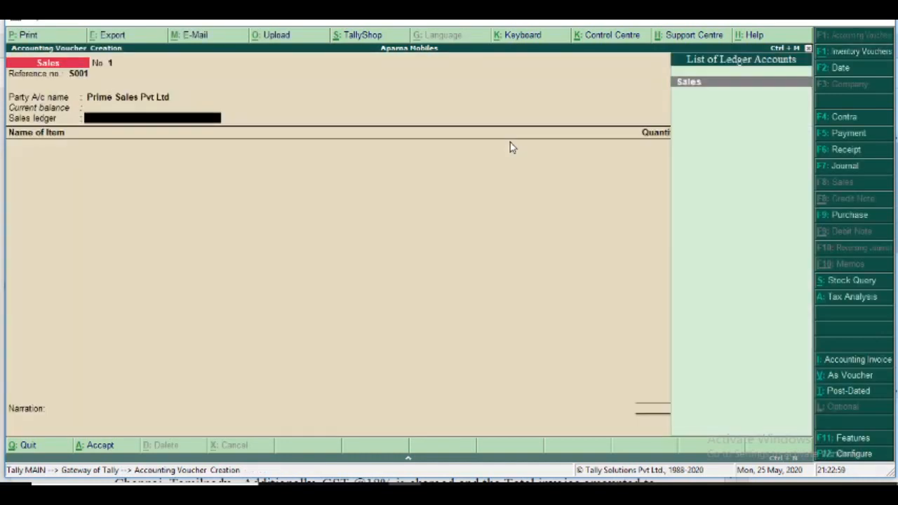
Select the Sales ledger and add Moto G5 with quantity 10 NOs at rate 12,000, checking the figures in the exercise PDF.
key(Return)
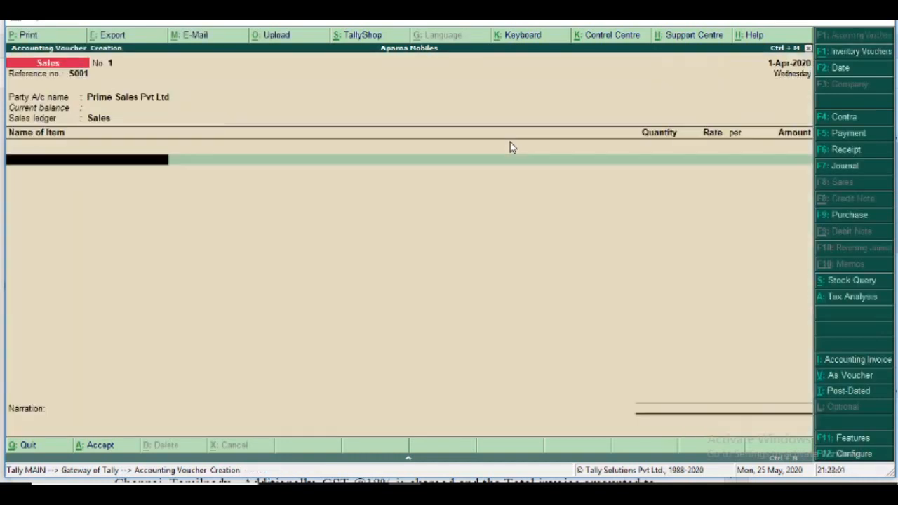
text(Moto G5)
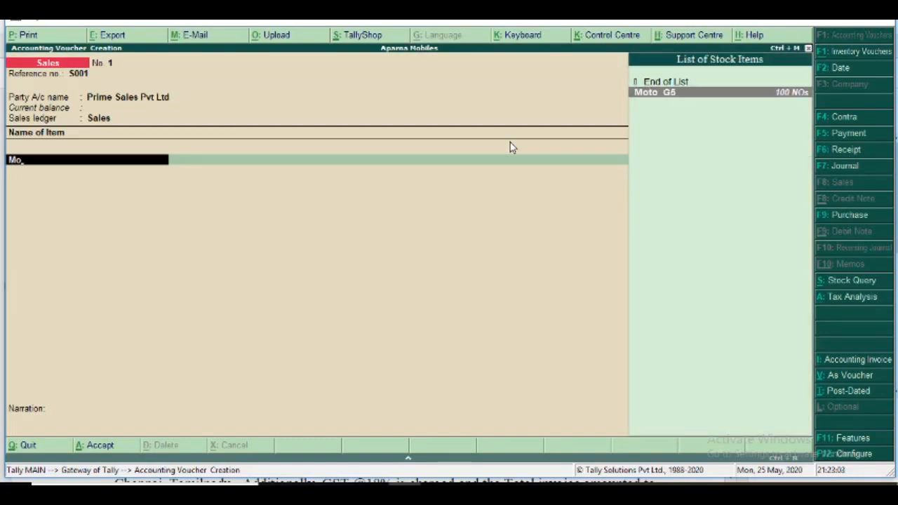
key(Return)
key(alt+Tab)
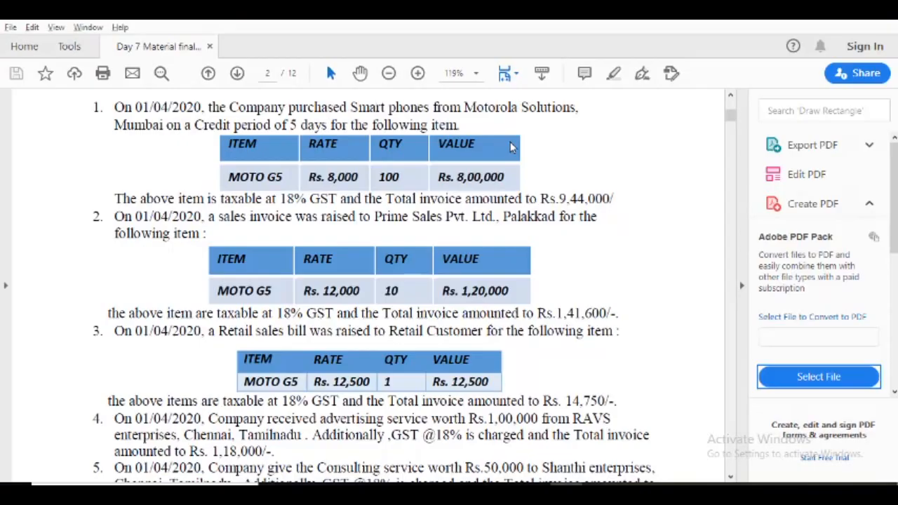
key(alt+Tab)
text(10)
key(Return)
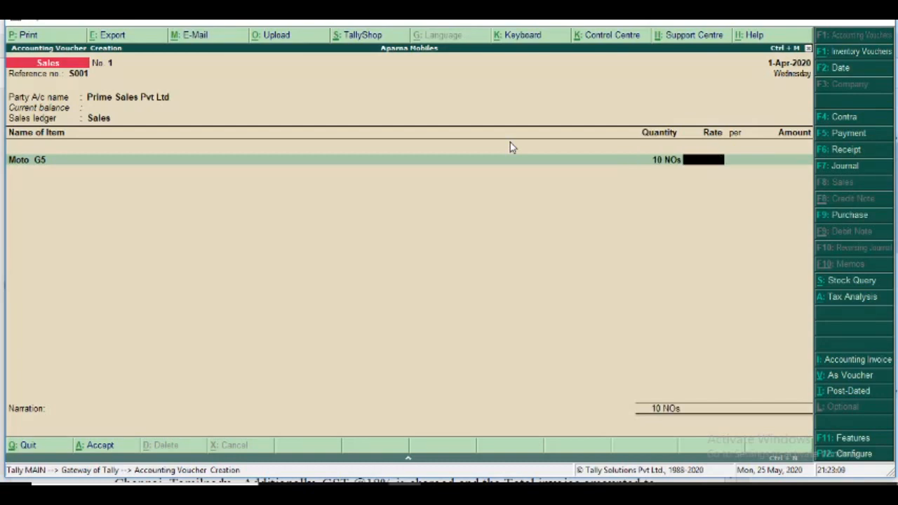
text(12,000)
key(Return)
key(Return)
key(Return)
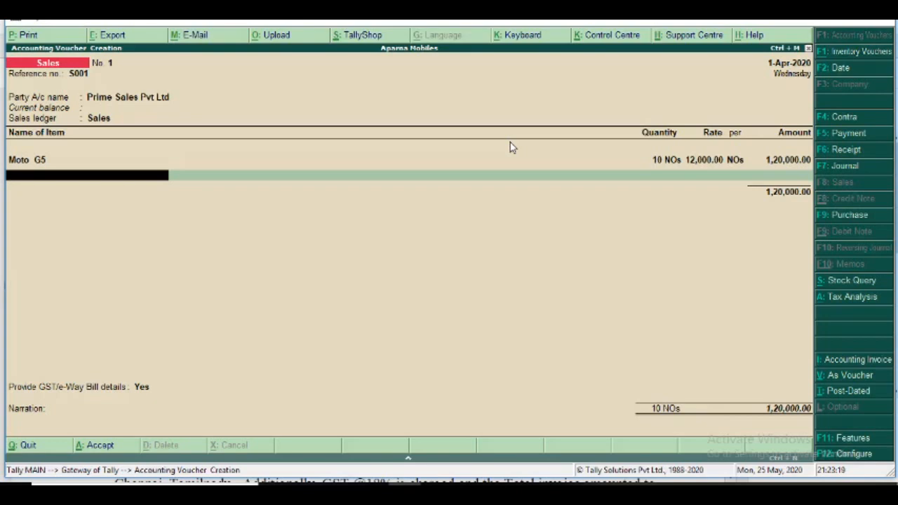
End the item list and add the Integrated Tax ledger to the sales voucher with its calculated amount.
key(Return)
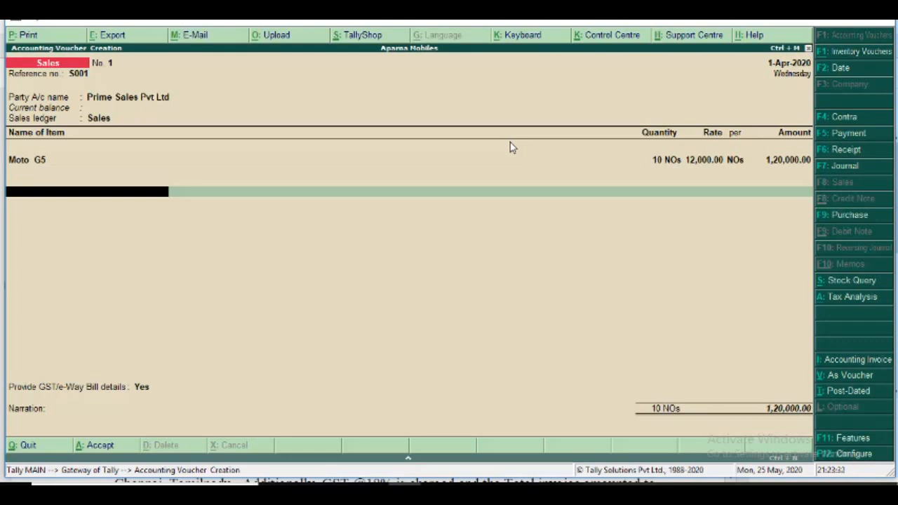
text(I)
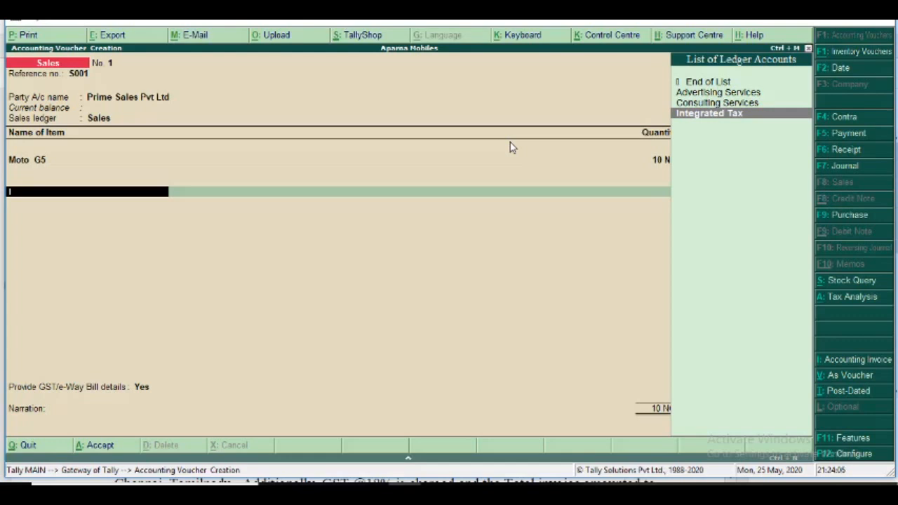
key(Return)
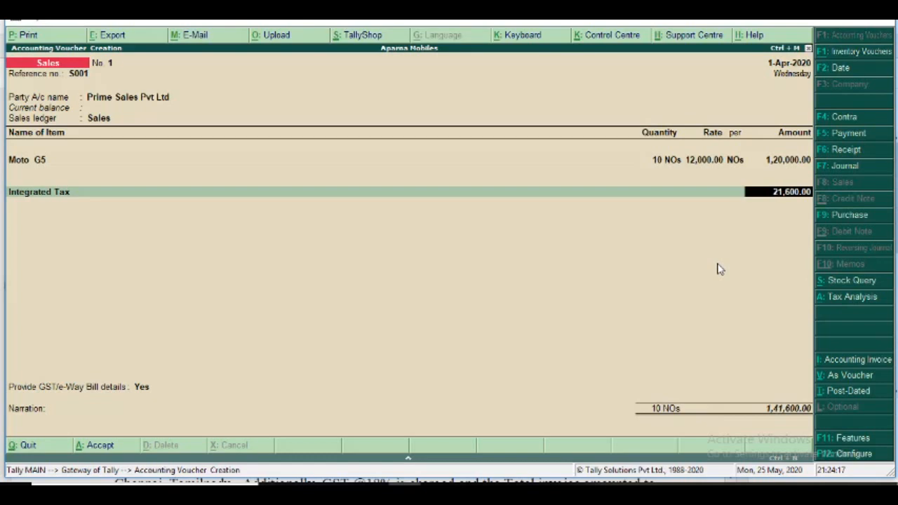
key(Return)
Keep GST/e-Way Bill details at Yes and accept the additional e-Way Bill, consignor, consignee and transporter details as shown.
key(Return)
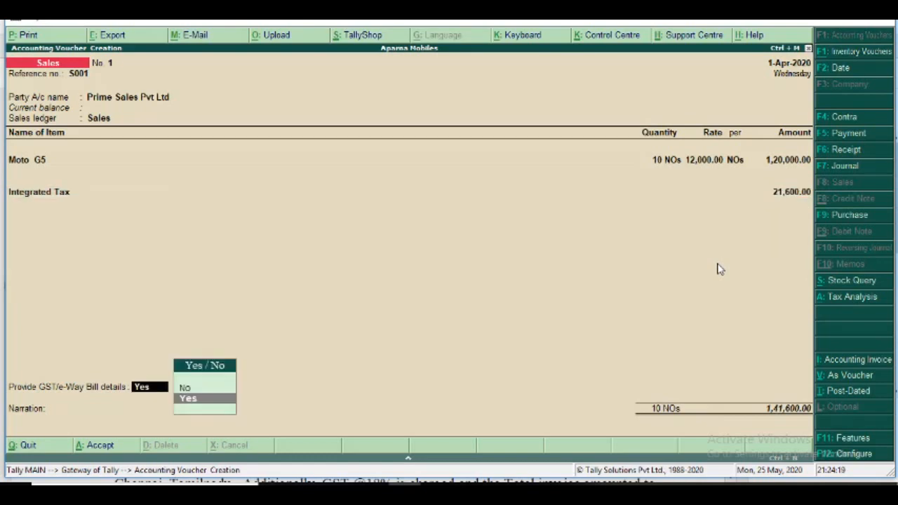
key(Return)
key(Return)
key(Return)
key(Return)
key(Return)
key(Return)
key(Return)
key(Return)
key(Return)
key(Return)
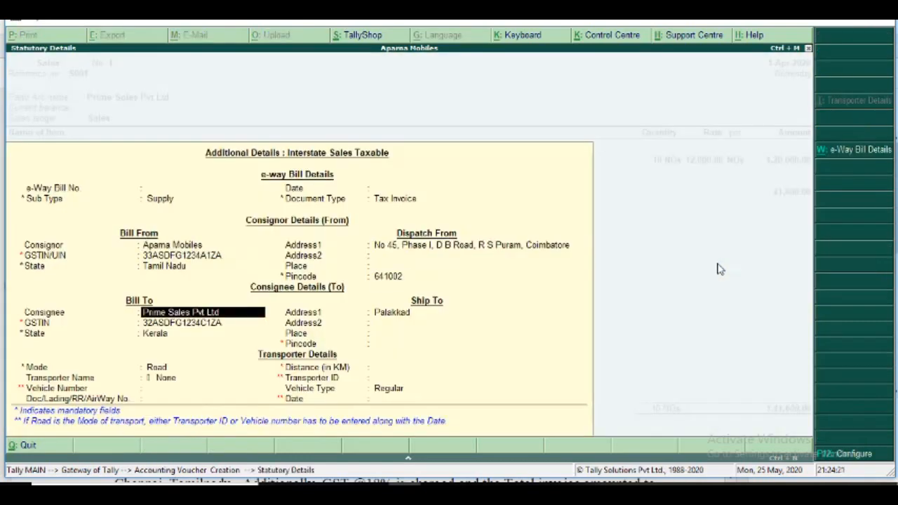
key(Return)
key(Return)
key(Return)
key(Return)
key(Return)
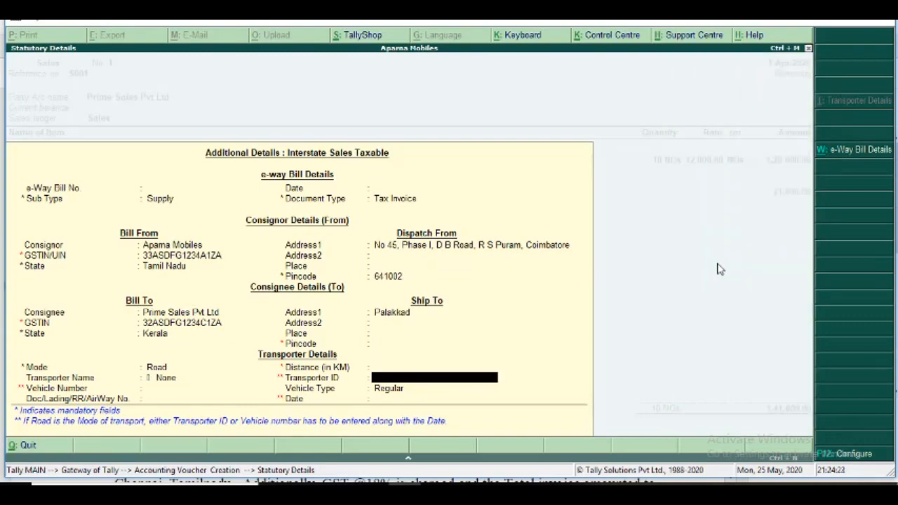
Leave the narration empty, dismiss the e-Way Bill warning, and save sales voucher S001.
key(Return)
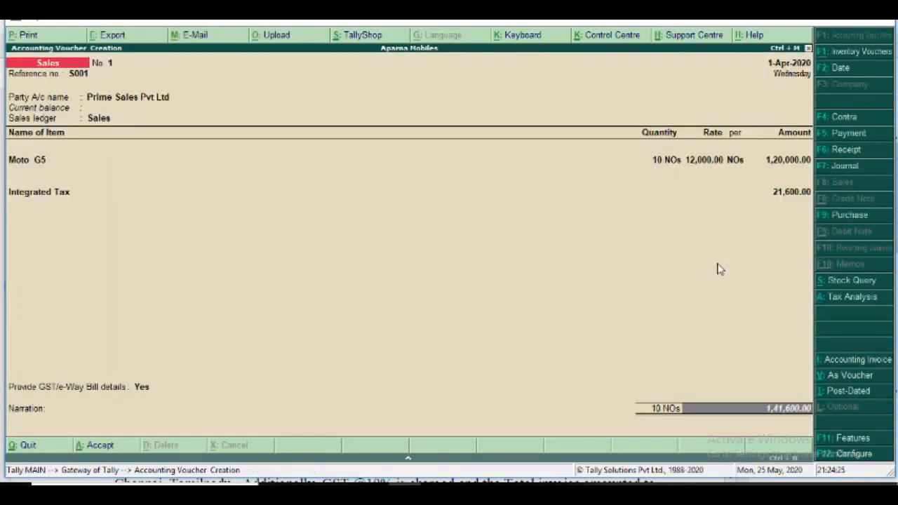
key(Return)
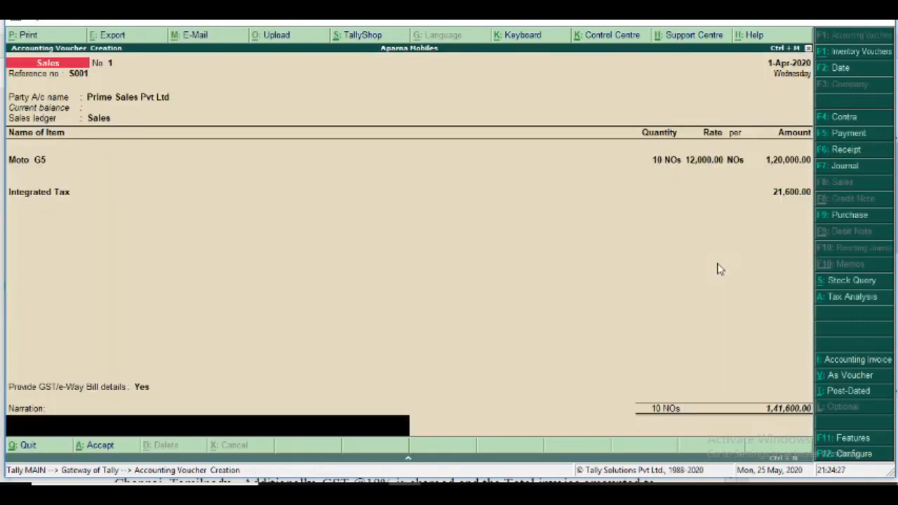
key(Return)
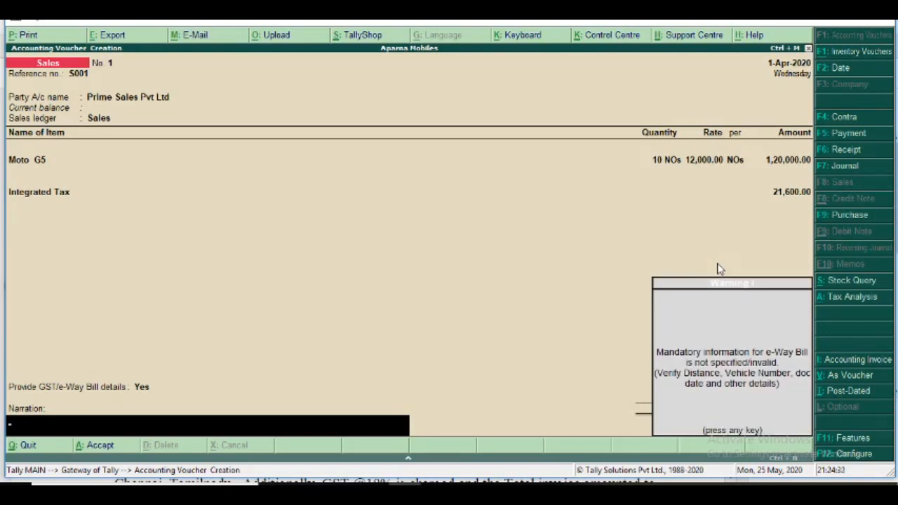
key(Return)
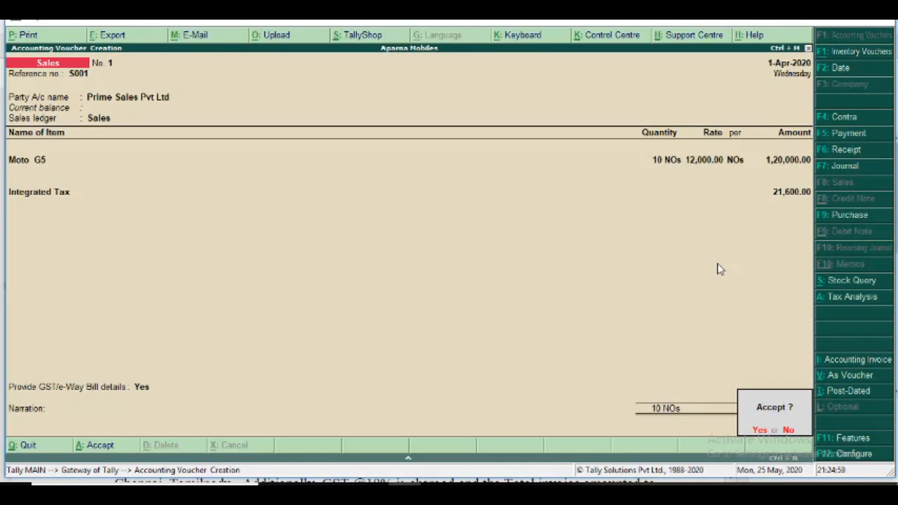
key(y)
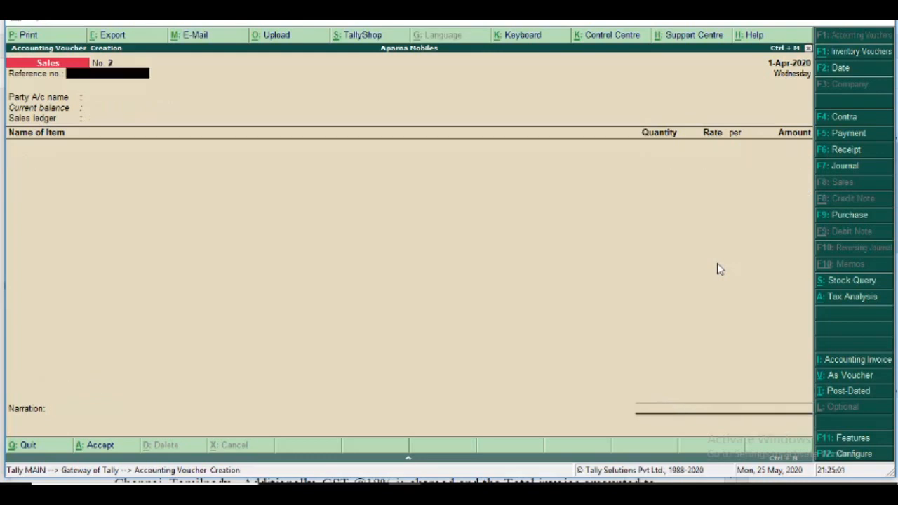
Check transaction 3 in the exercise PDF, return to Tally.ERP 9, and enter reference number S002 for the new sales voucher.
key(alt+Tab)
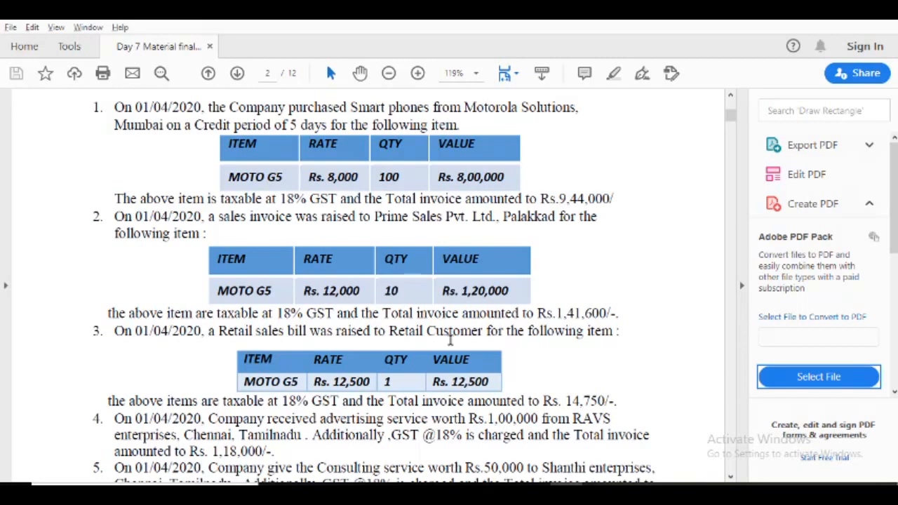
key(alt+Tab)
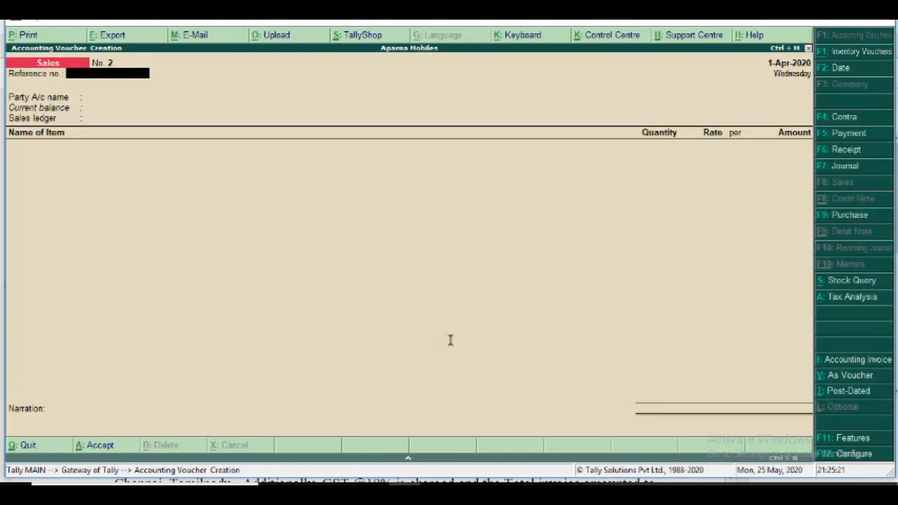
text(S002)
key(Return)
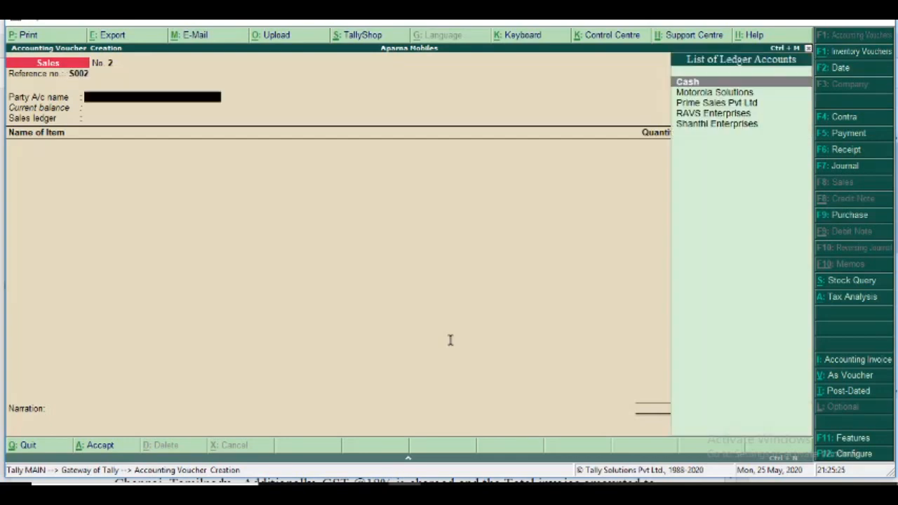
Choose Cash as the party account of voucher S002 and leave its despatch and order details empty.
key(Down)
key(Down)
key(Down)
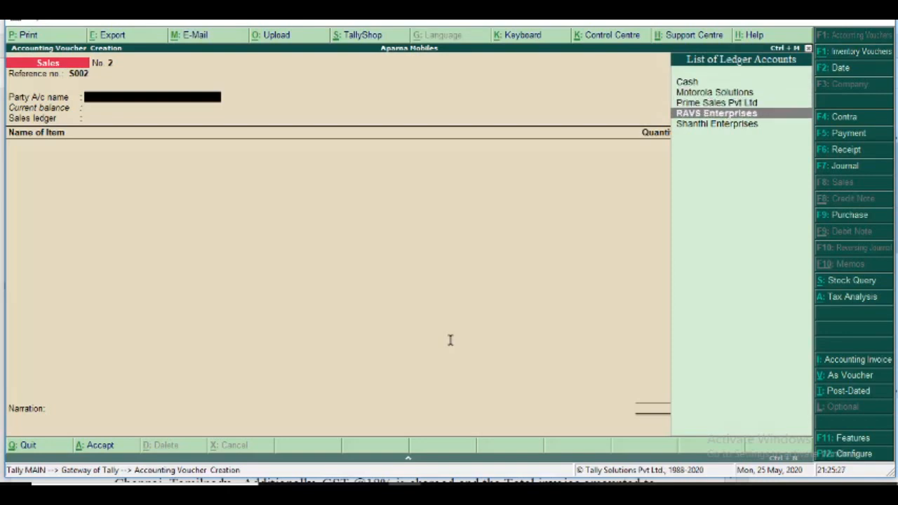
key(Up)
key(Up)
key(Up)
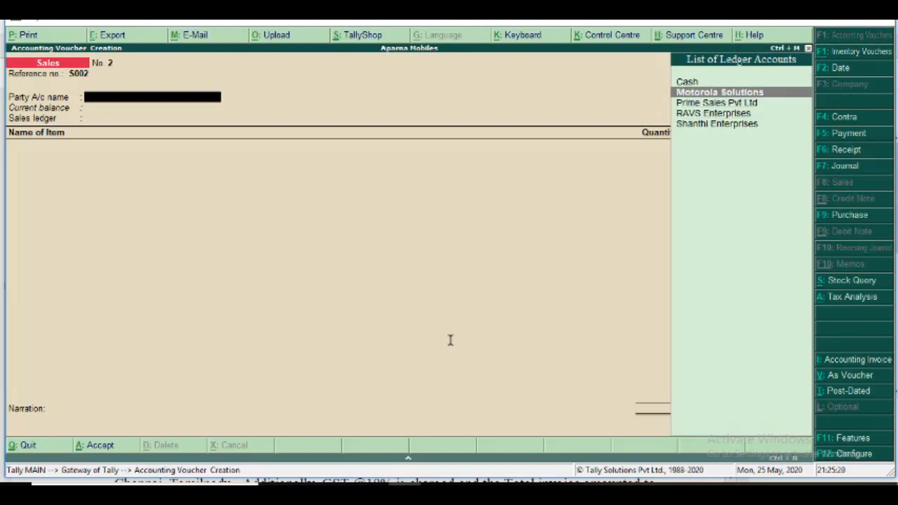
key(Return)
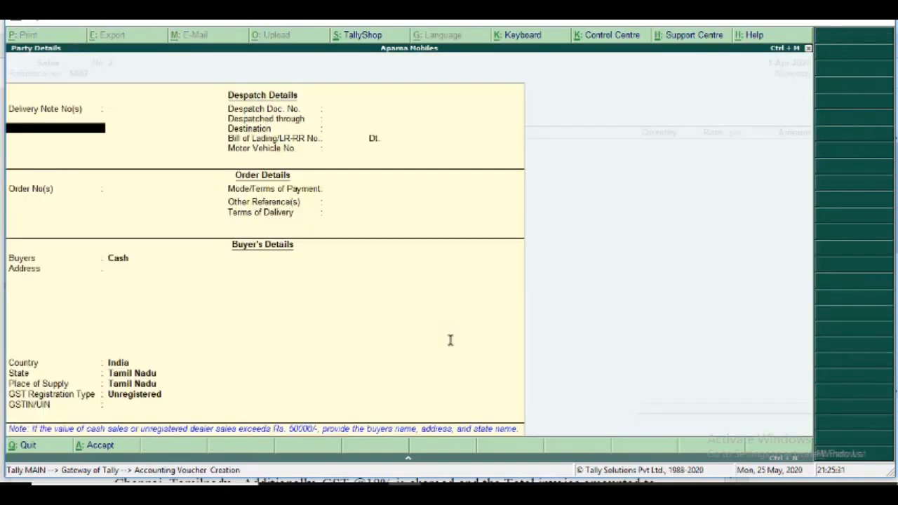
key(Return)
key(Return)
key(Return)
key(Return)
key(Return)
key(Return)
key(Return)
key(Return)
key(Return)
key(Return)
key(Return)
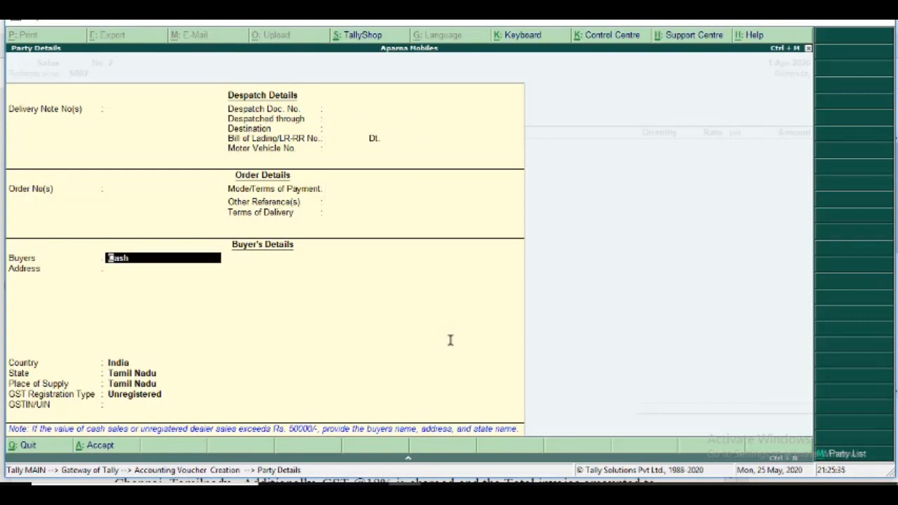
Replace the buyer name in the party details with the retail customer's full name and enter the customer's city as the address.
text(Mr Alaguapnd)
key(BackSpace)
key(BackSpace)
text(andi)
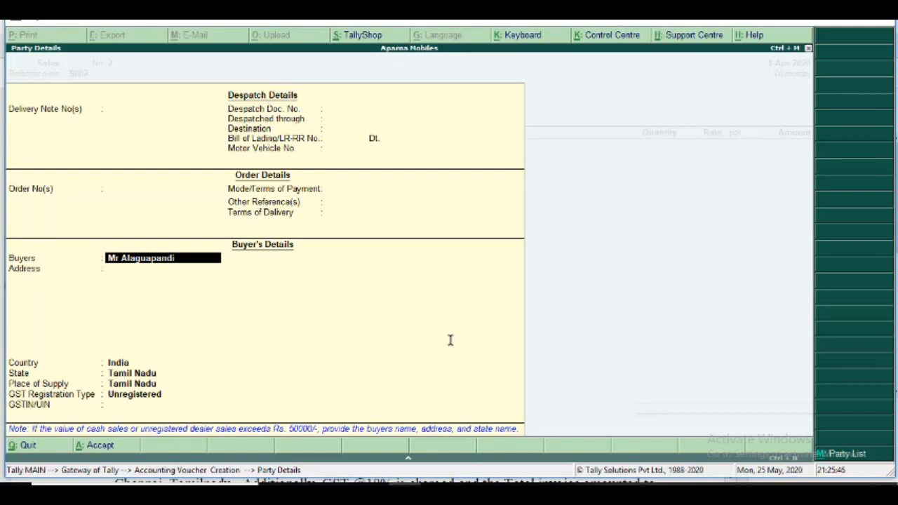
text( S)
key(Return)
text(Coi)
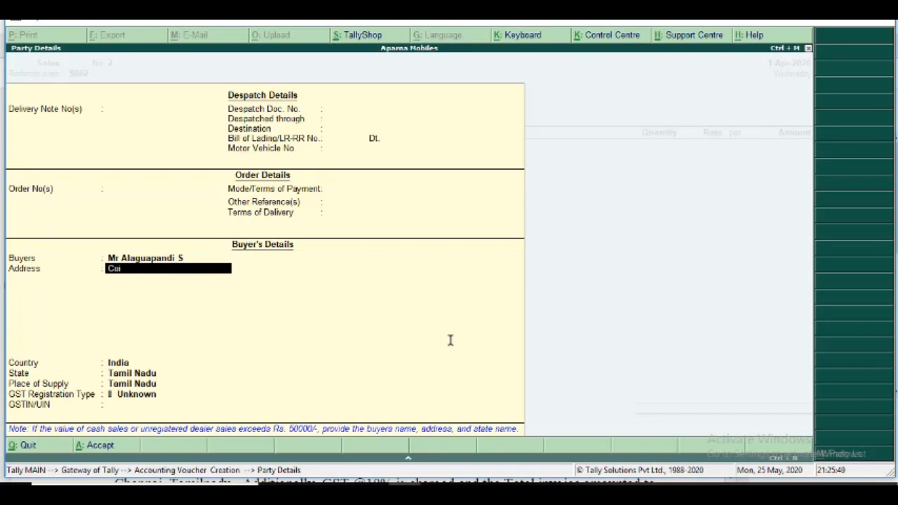
text(mbatore)
key(Return)
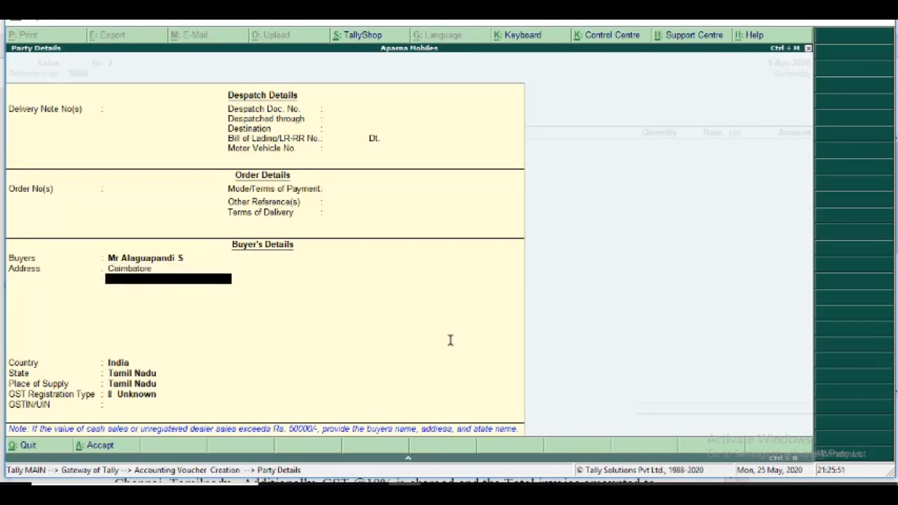
Keep India and Tamil Nadu as the buyer's location, set the GST registration type to Consumer, and accept the party details.
key(Return)
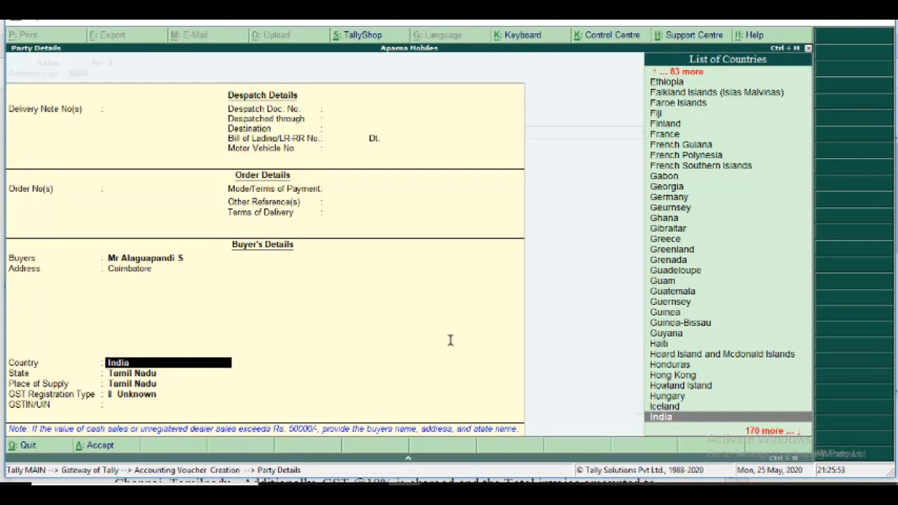
key(Return)
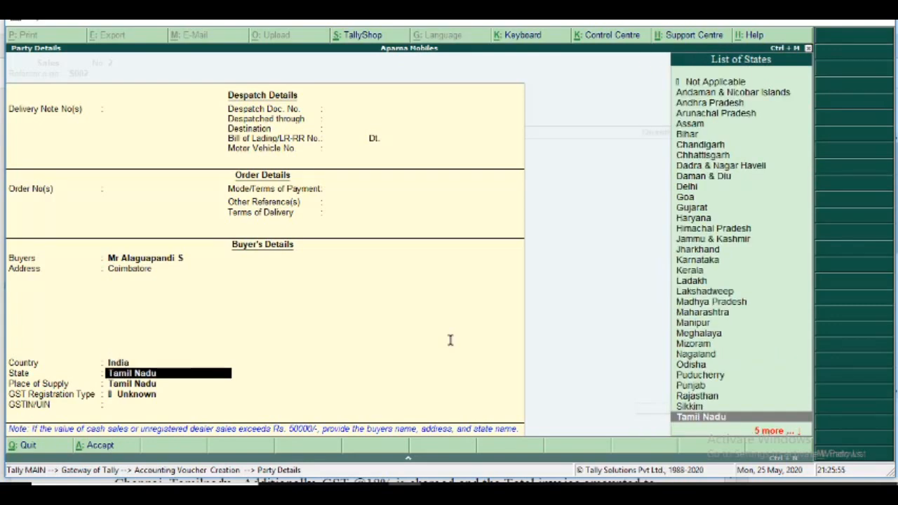
key(Return)
key(Return)
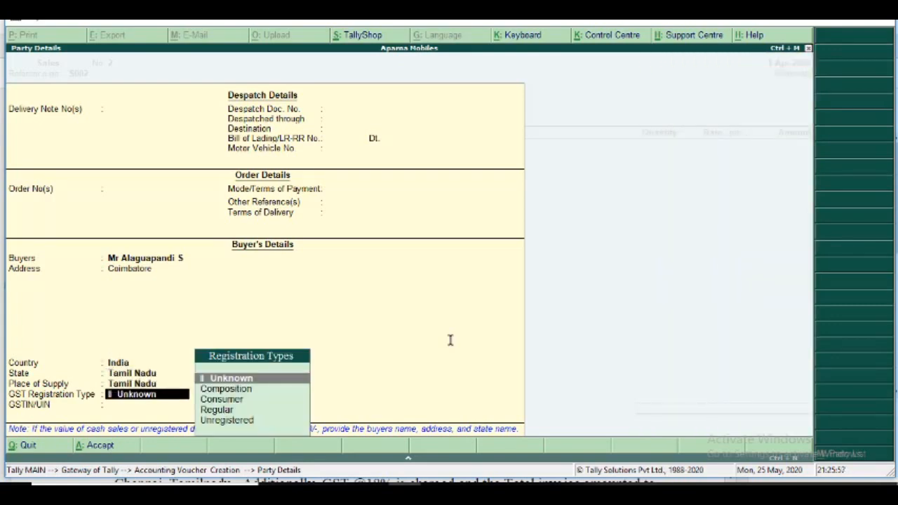
click(233, 403)
key(Return)
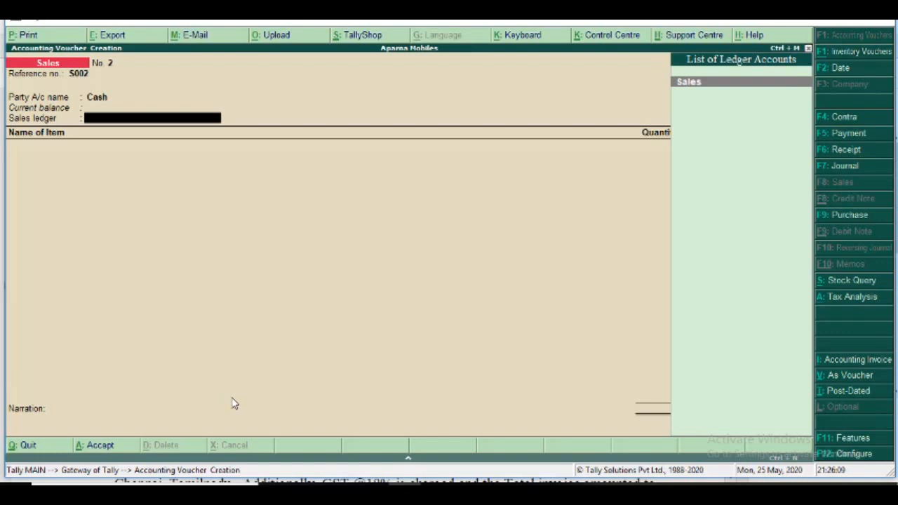
Select Sales as the sales ledger of voucher S002 and Moto G5 as the stock item.
key(Return)
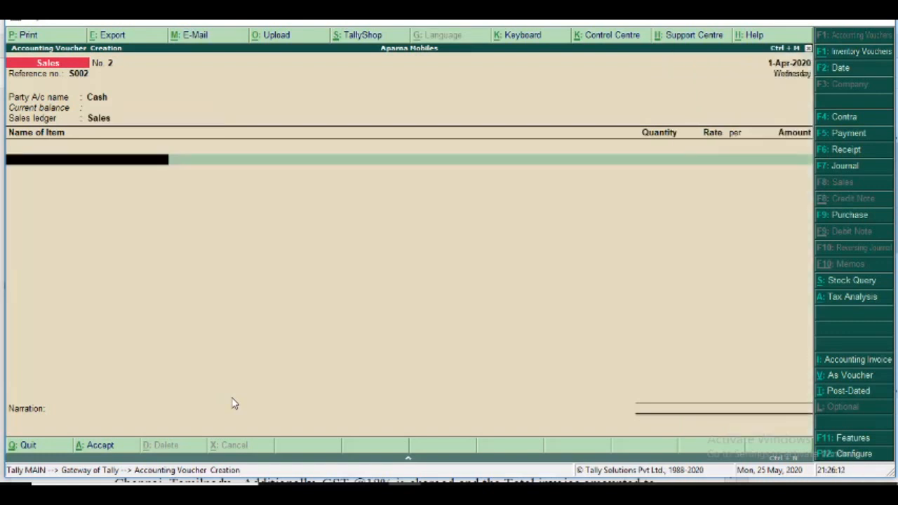
text(Mo)
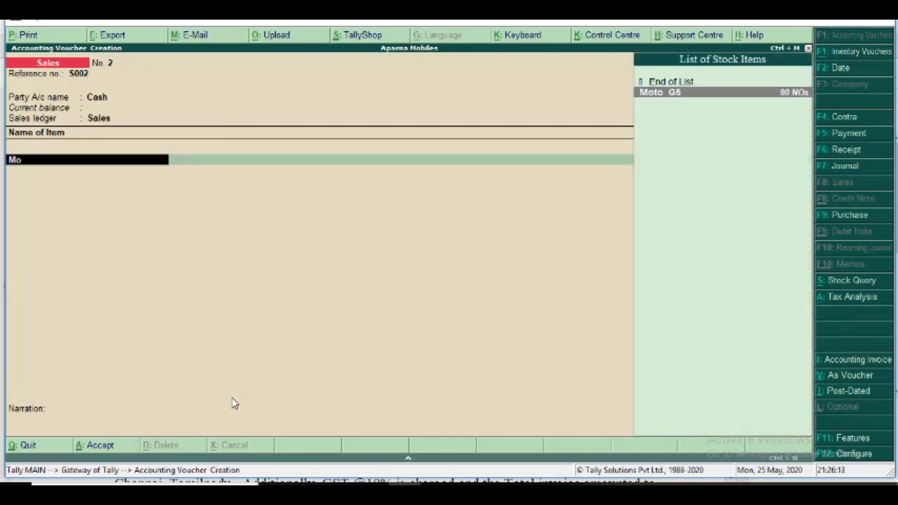
key(Return)
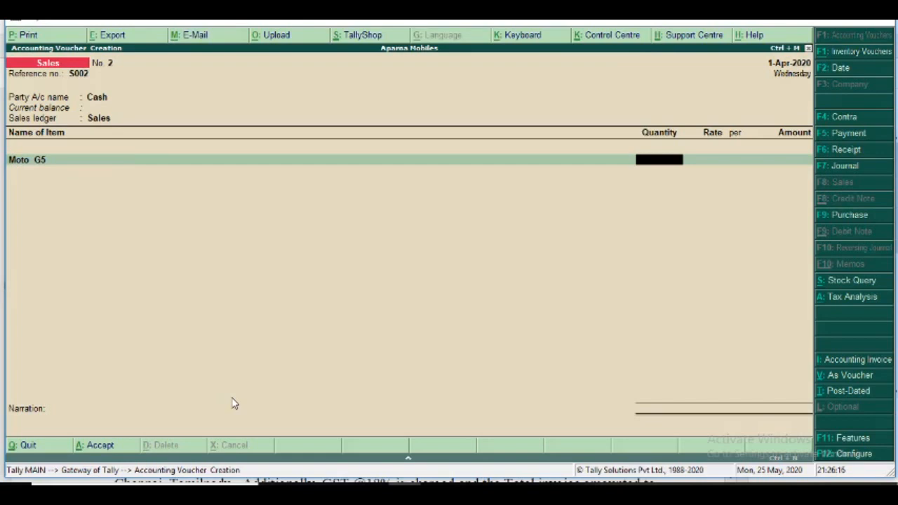
Set the Moto G5 line to quantity 1 and rate 12,500, and finish the item list.
text(1)
key(Return)
text(12500)
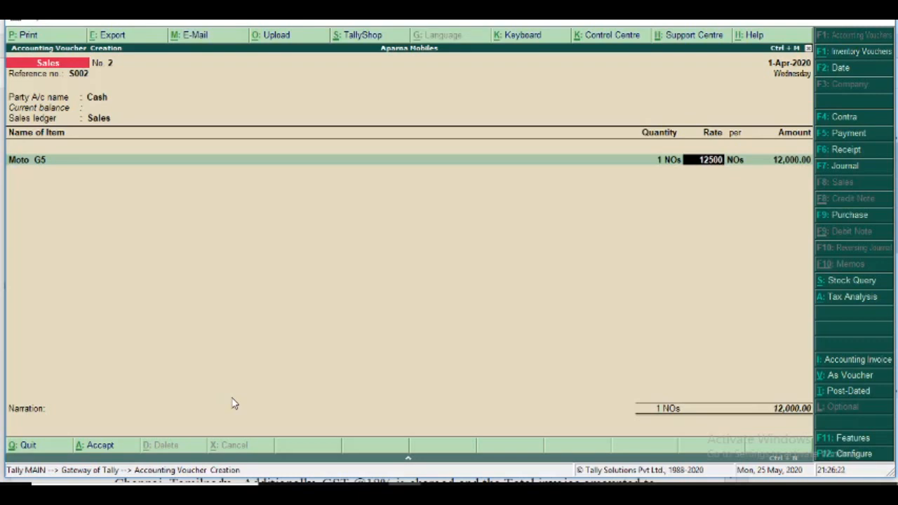
key(Return)
key(Return)
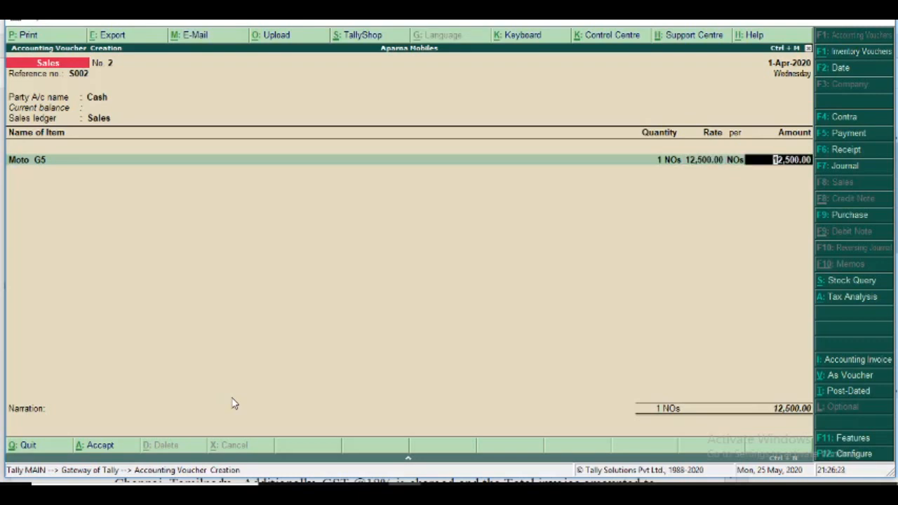
key(Return)
key(Return)
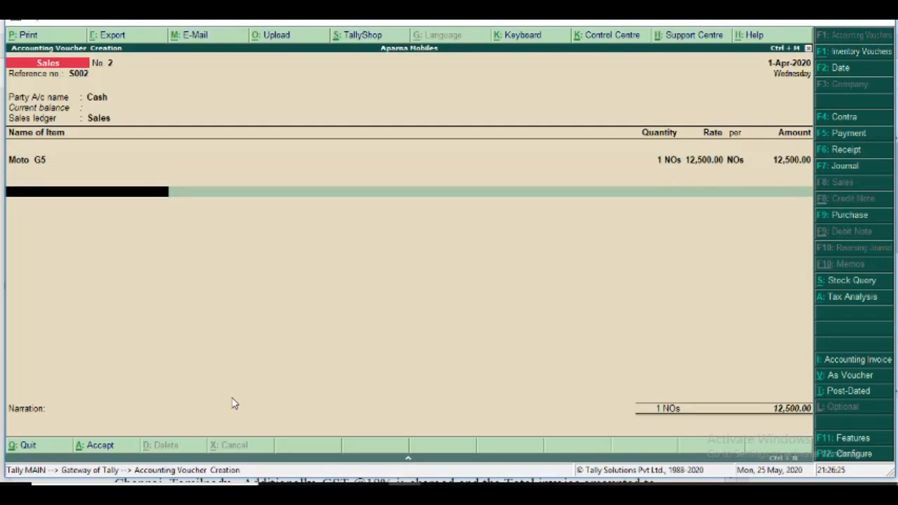
key(BackSpace)
key(BackSpace)
key(Return)
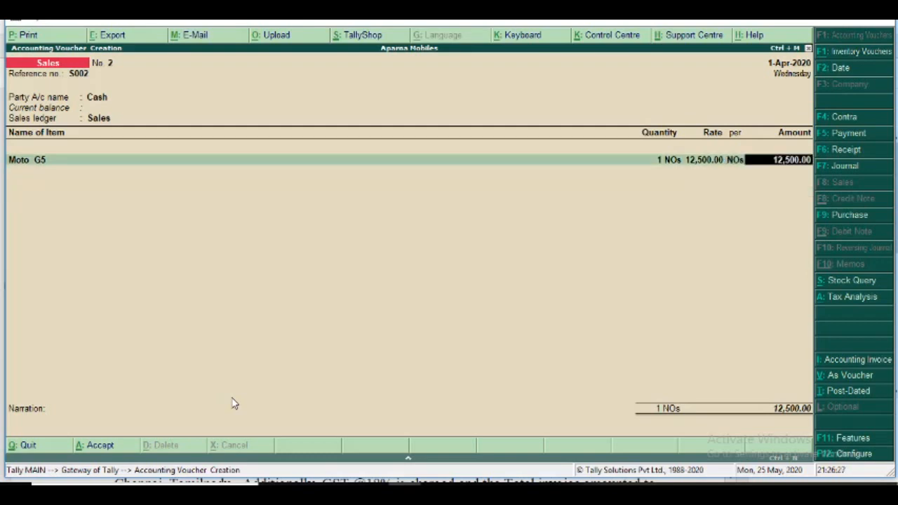
key(Return)
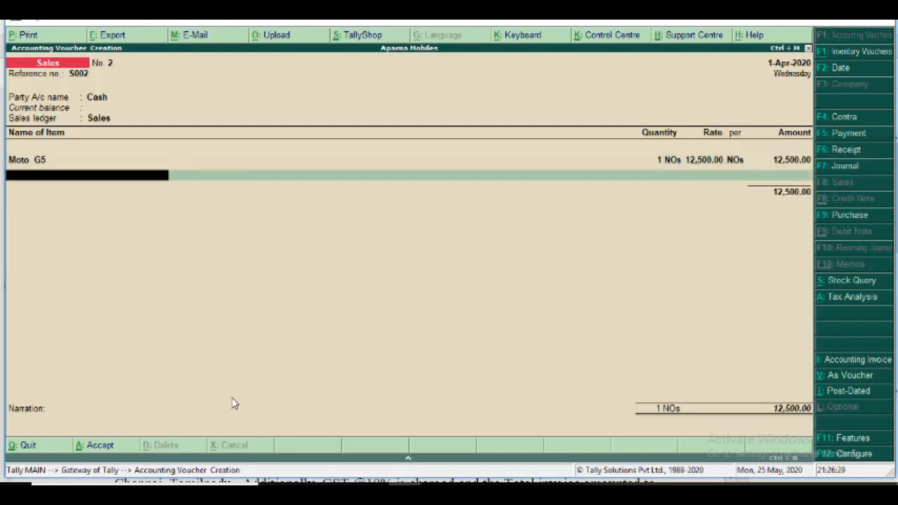
key(Return)
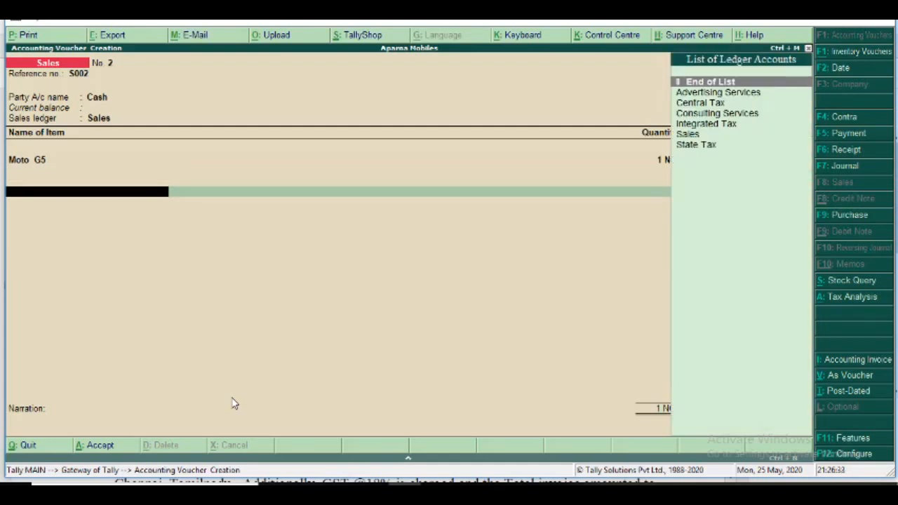
Add the Central Tax and State Tax ledgers below the Moto G5 line, keeping their calculated amounts.
key(Down)
key(Down)
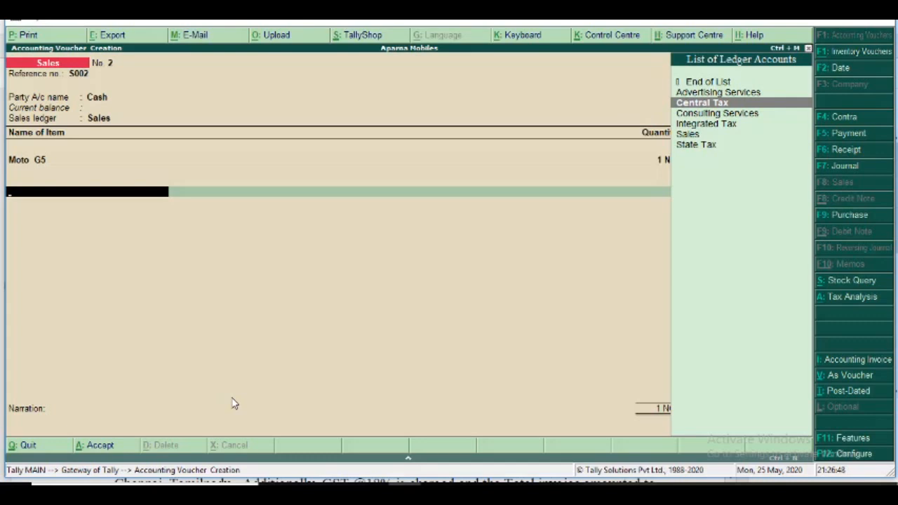
key(Return)
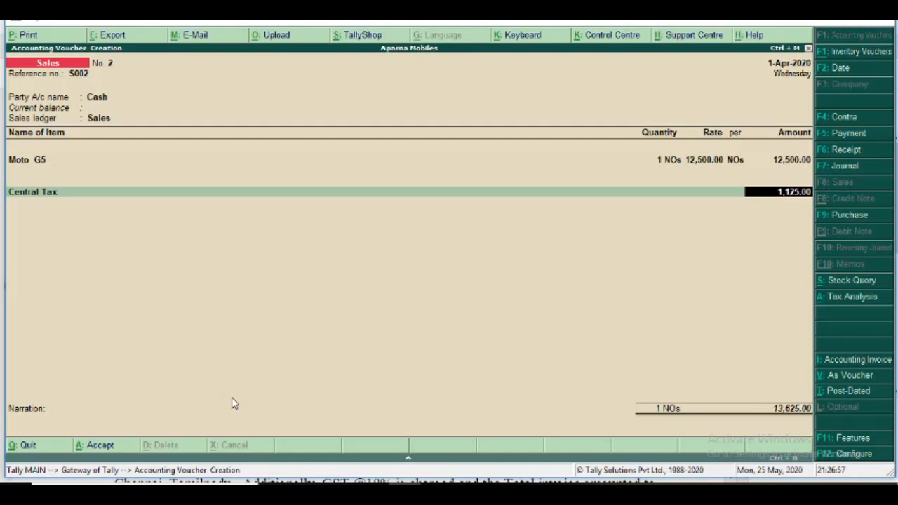
key(Return)
text(St)
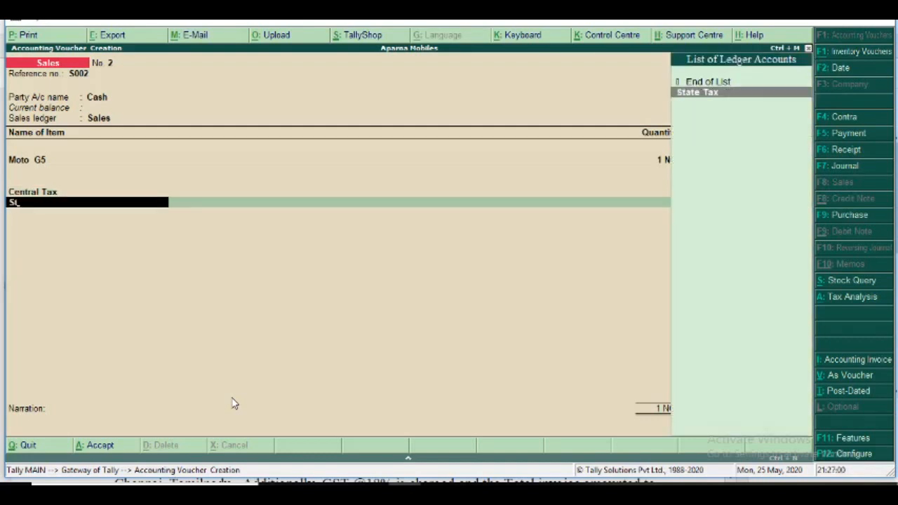
key(Return)
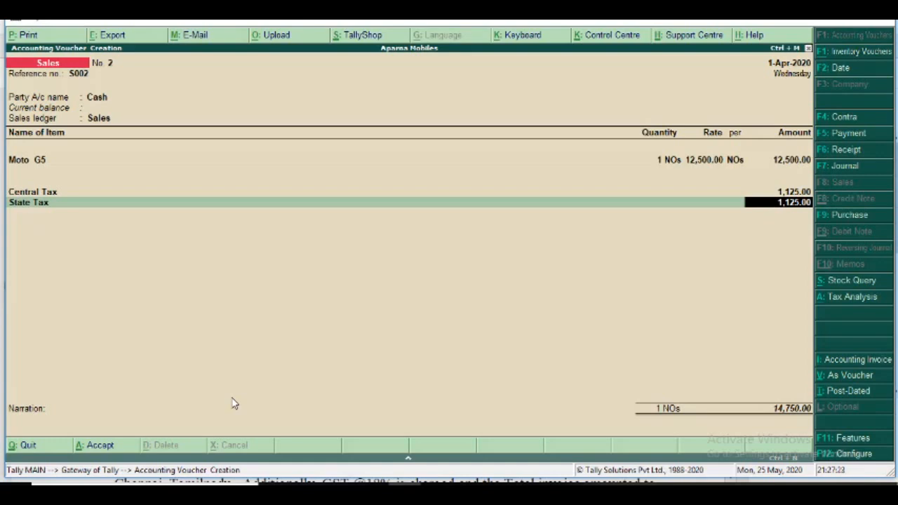
key(Return)
key(Return)
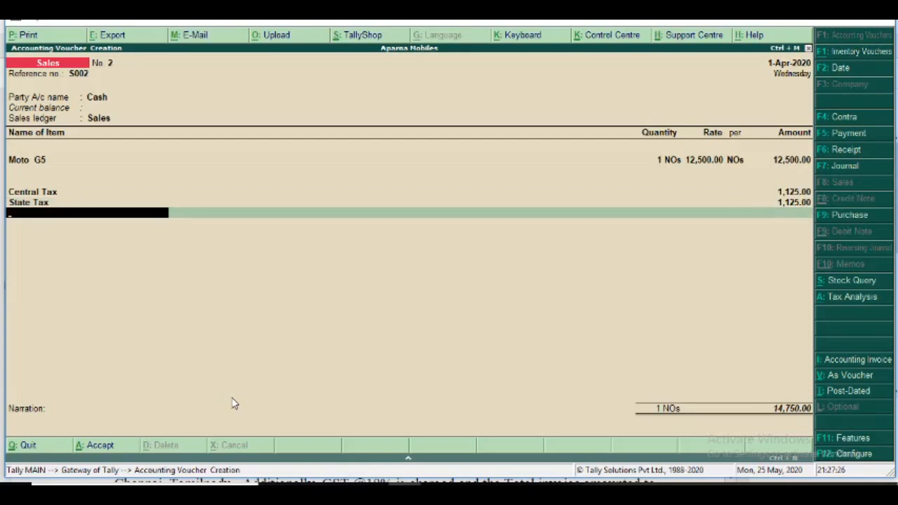
End the ledger list, leave the narration empty, and save sales voucher S002.
key(Return)
key(Return)
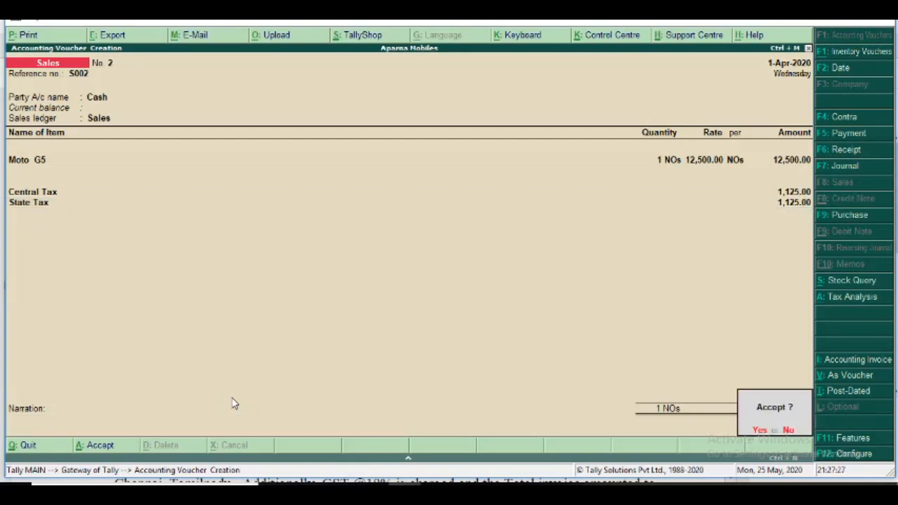
key(y)
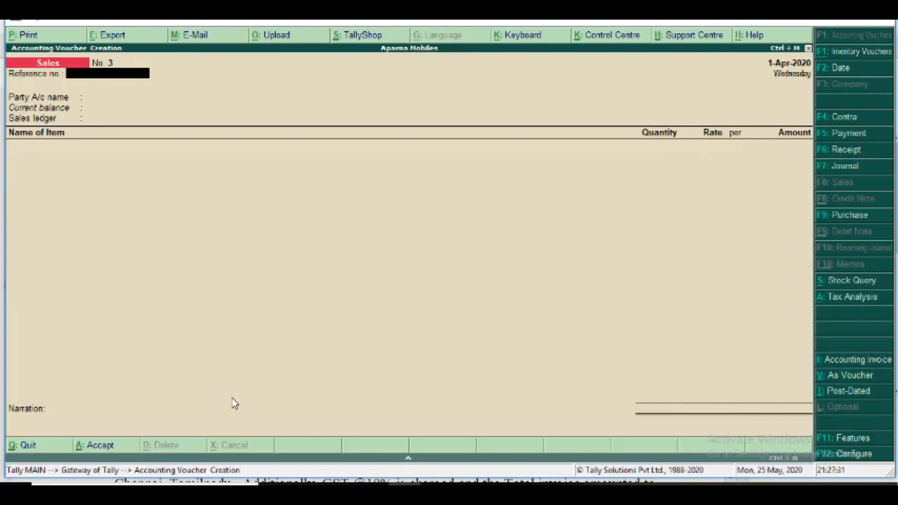
Check transactions 4 and 5 in the exercise PDF, return to Tally.ERP 9, and switch to a new purchase voucher.
key(alt+Tab)
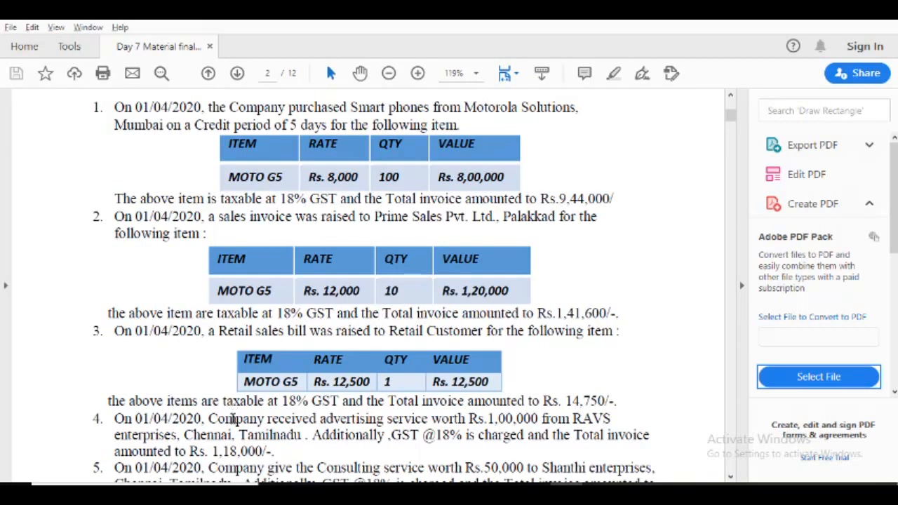
scroll(233, 418, down, 3)
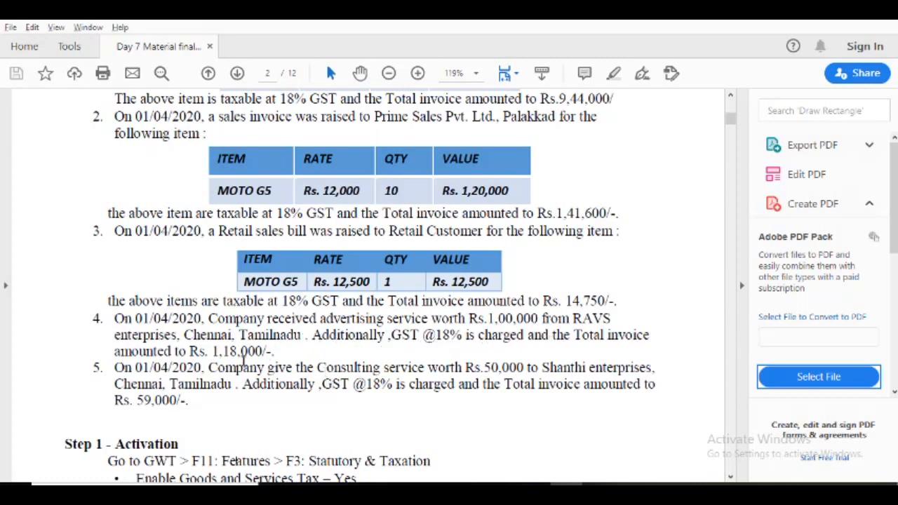
key(alt+Tab)
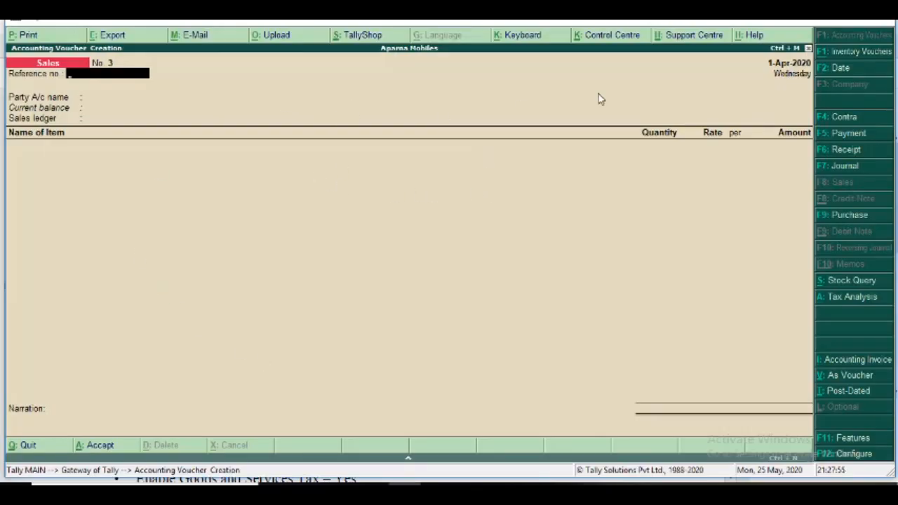
click(837, 217)
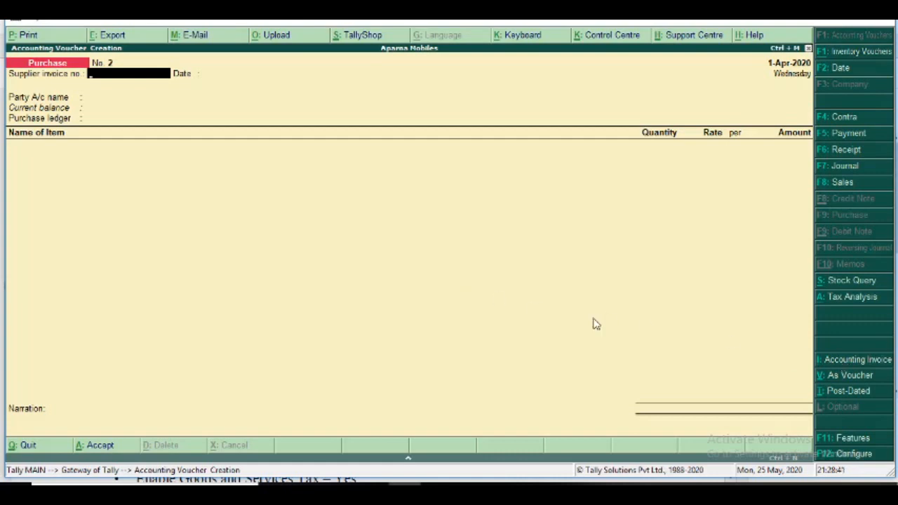
Switch the new purchase voucher to accounting invoice mode and set its supplier invoice number to P002.
click(847, 362)
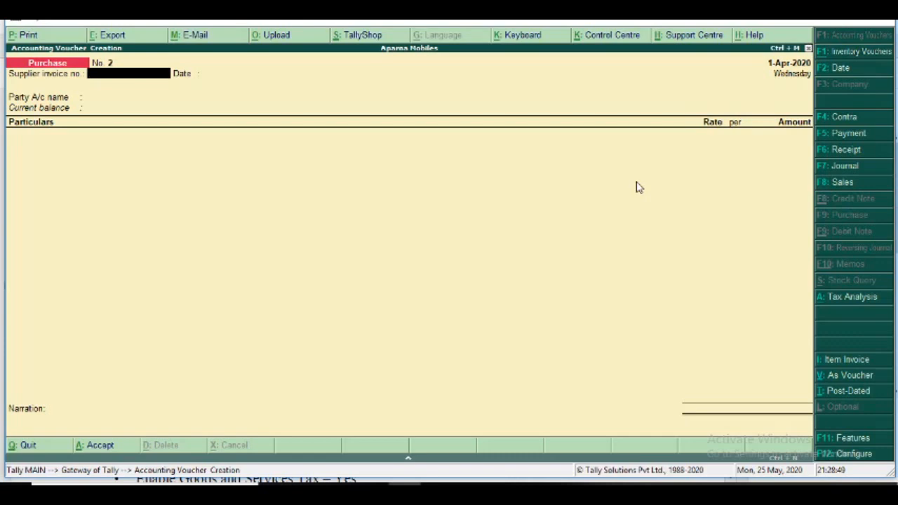
click(836, 360)
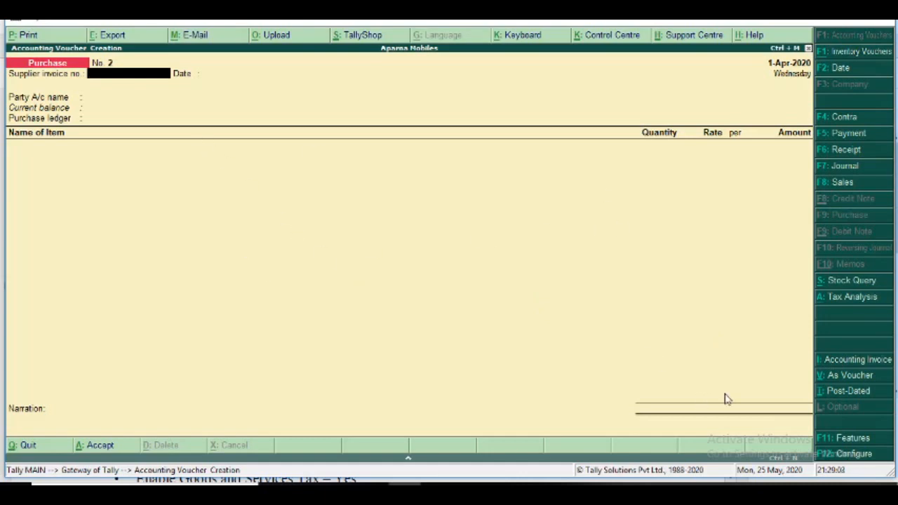
click(835, 362)
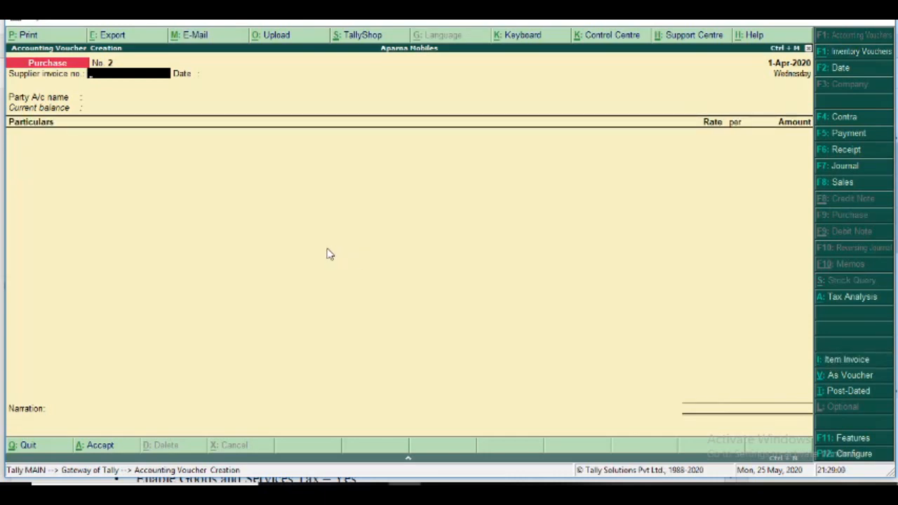
text(p002)
key(Return)
key(BackSpace)
text(P002)
key(Return)
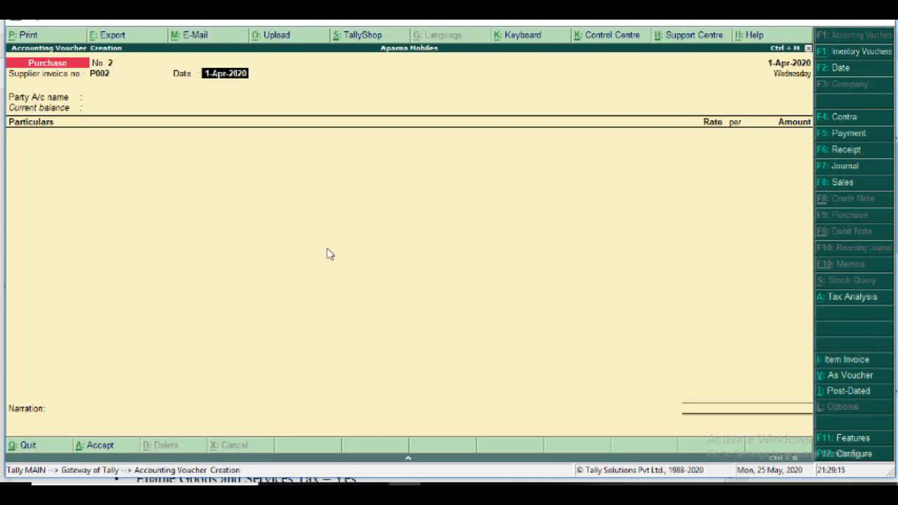
Keep the supplier invoice date 1-Apr-2020, choose RAVS Enterprises as the party account, and accept its supplier details.
key(Return)
key(Down)
key(Down)
key(Down)
key(Return)
key(Return)
key(Return)
key(Return)
key(Return)
key(Return)
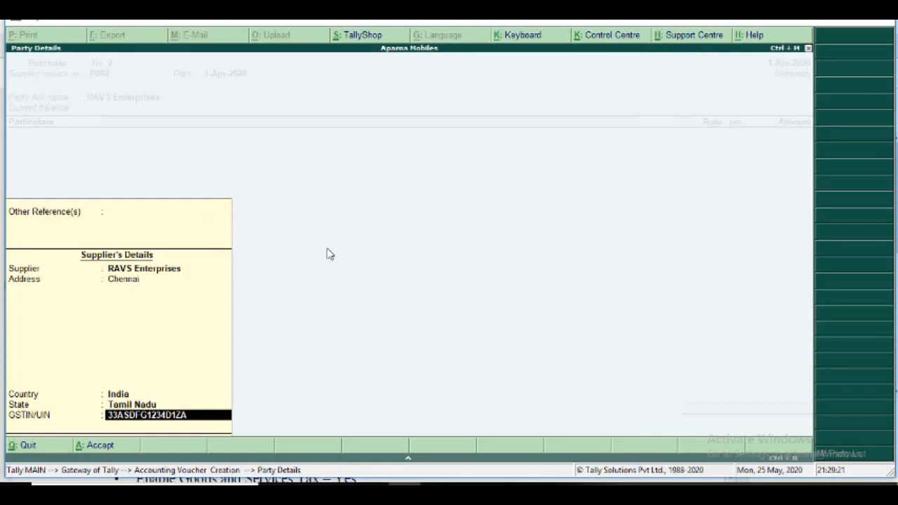
key(Return)
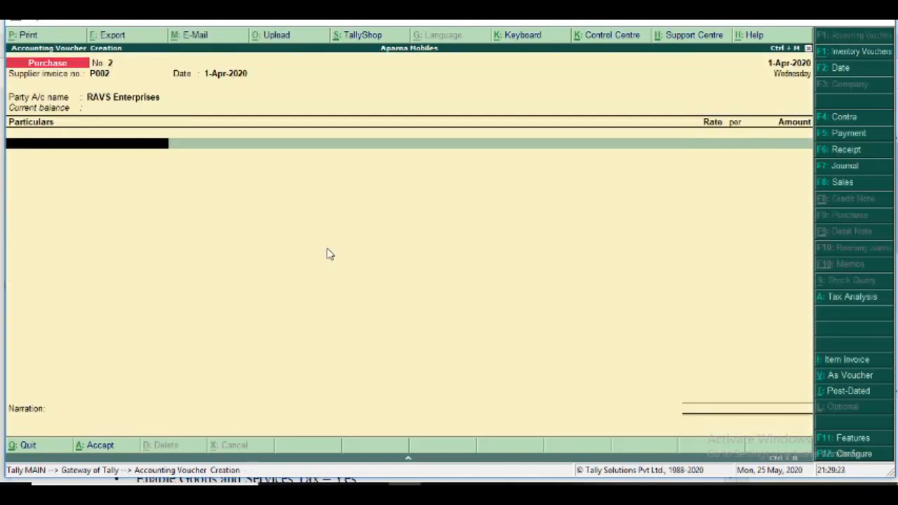
Add the Advertising Services ledger to the purchase voucher with an amount of 1,00,000.
text(Ad)
key(Return)
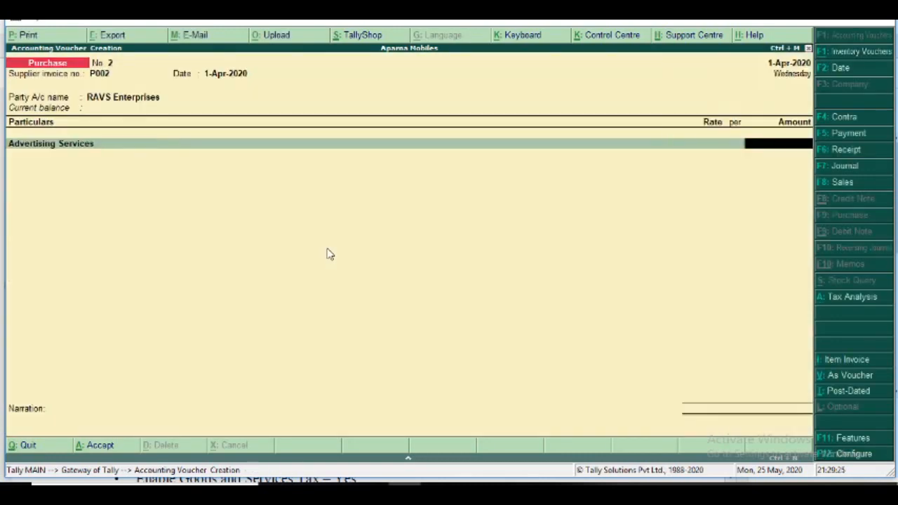
text(100000)
key(Return)
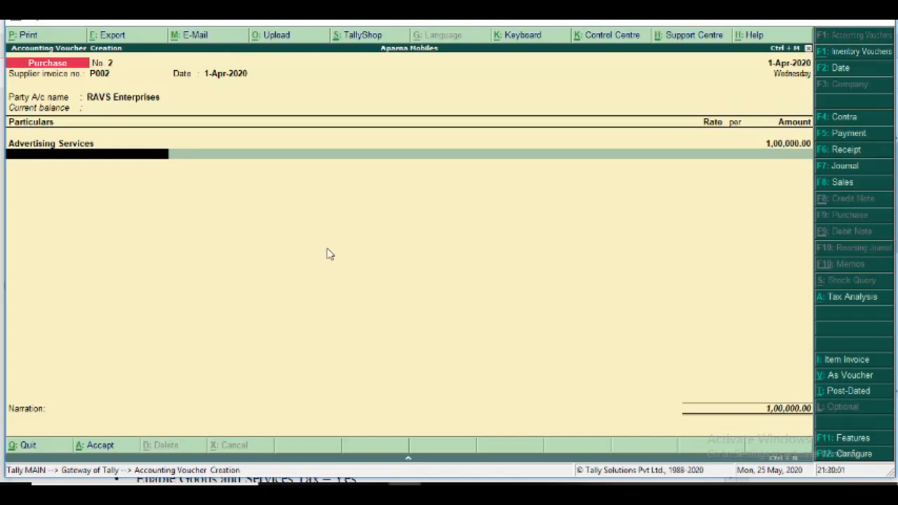
Add the Central Tax and State Tax ledgers below Advertising Services, keeping their calculated amounts.
text(Ce)
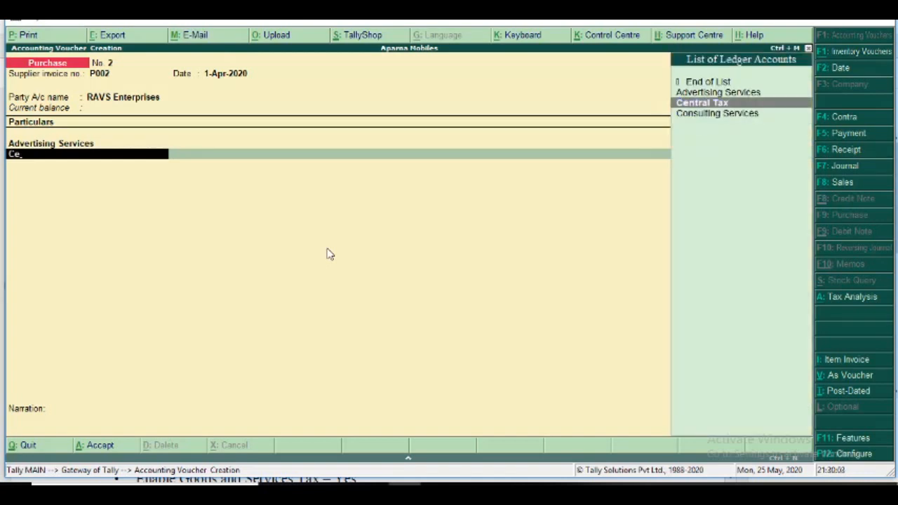
key(Return)
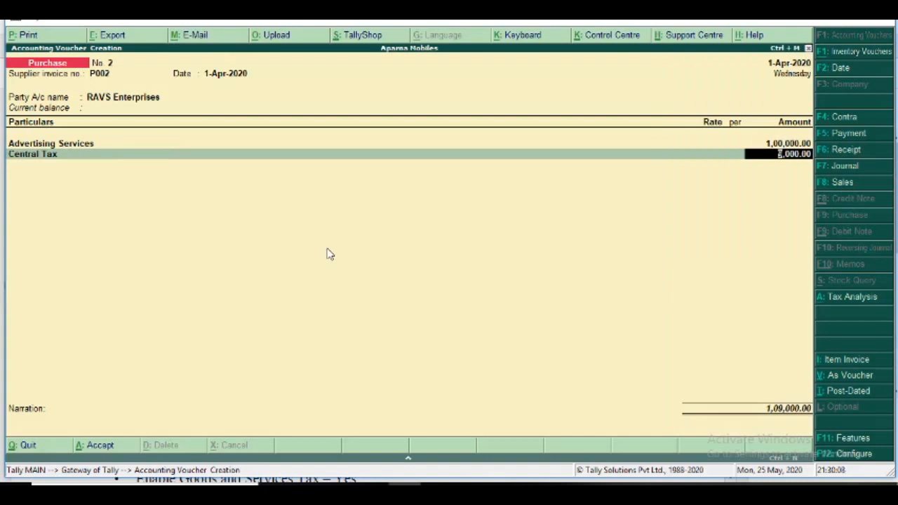
key(Return)
key(Return)
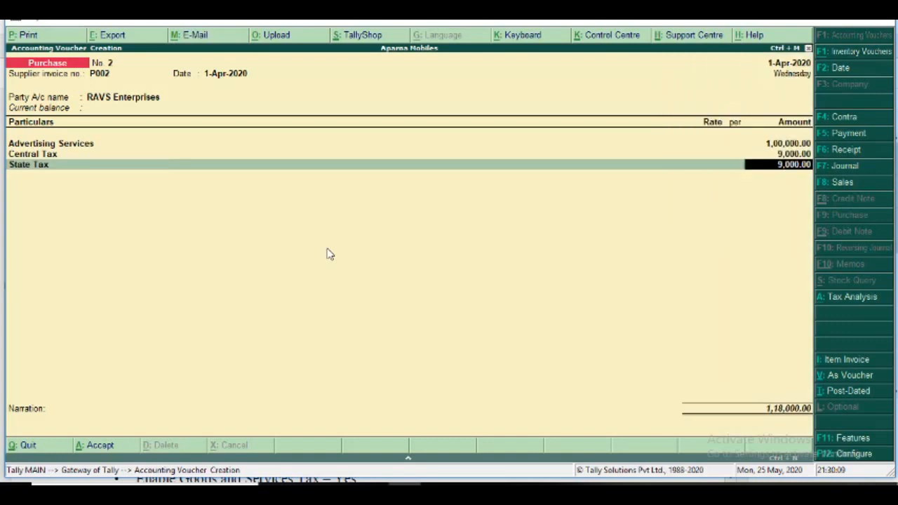
End the ledger list, leave the narration empty, and save purchase voucher P002.
key(Return)
key(Return)
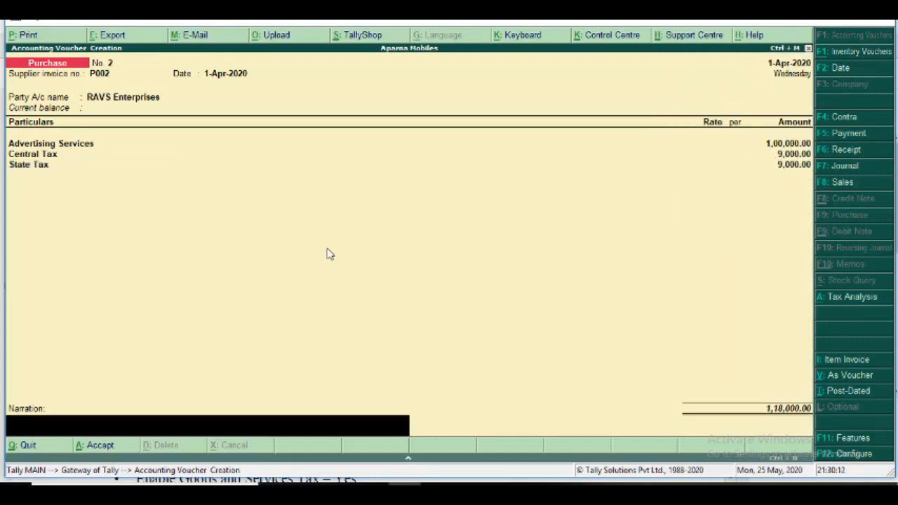
key(Return)
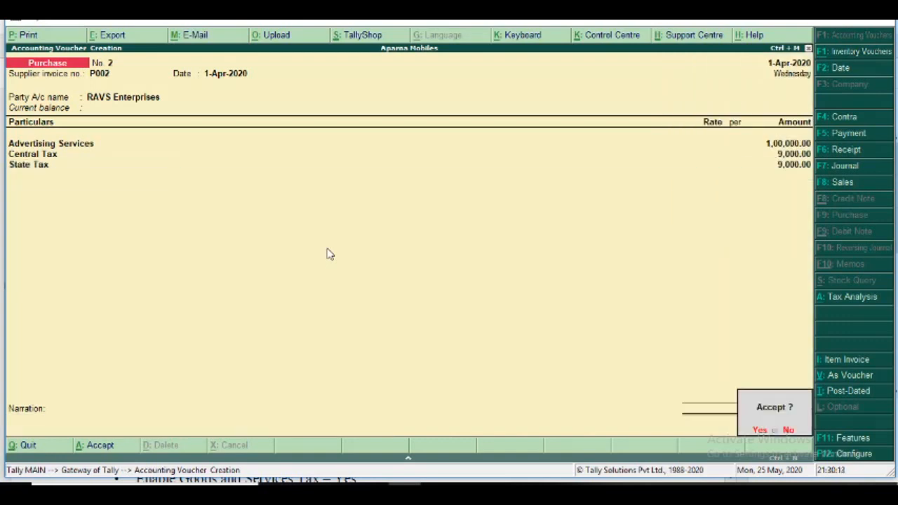
key(Return)
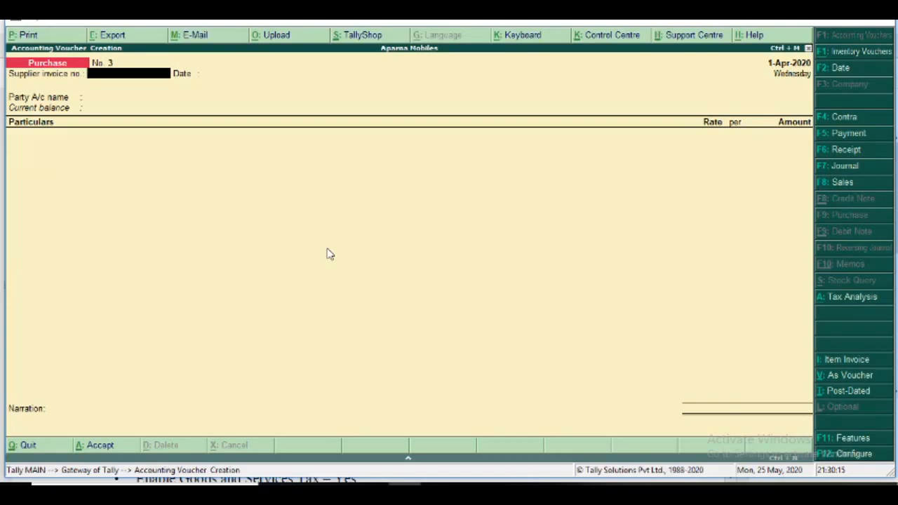
Check transaction 5 in the exercise PDF, return to Tally.ERP 9, and start a sales voucher with reference number S003.
key(alt+Tab)
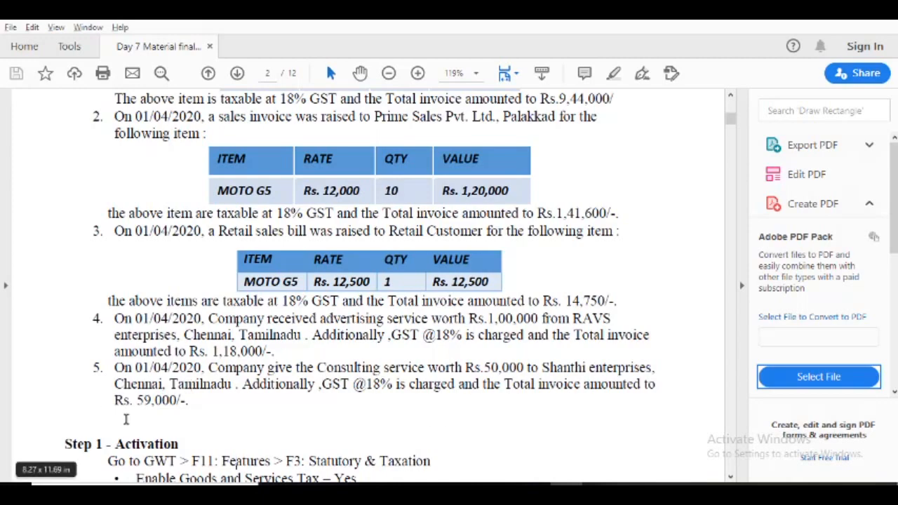
key(alt+Tab)
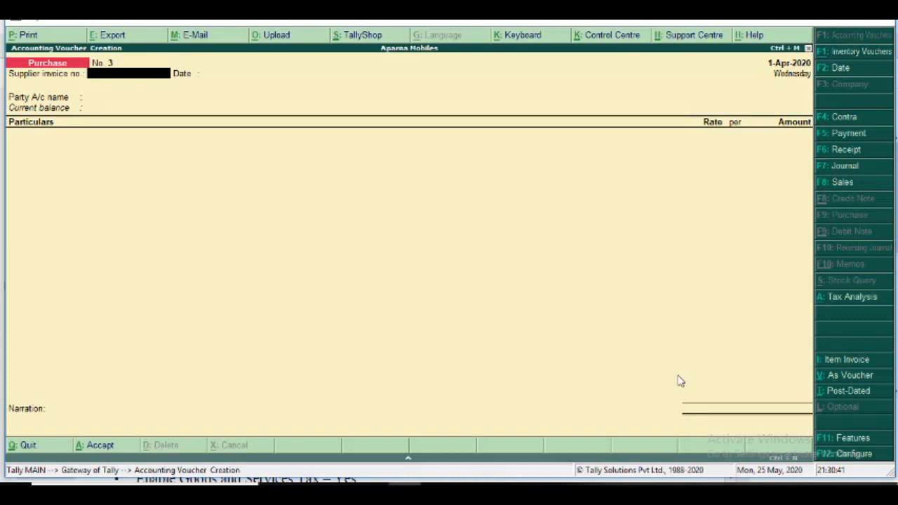
click(834, 183)
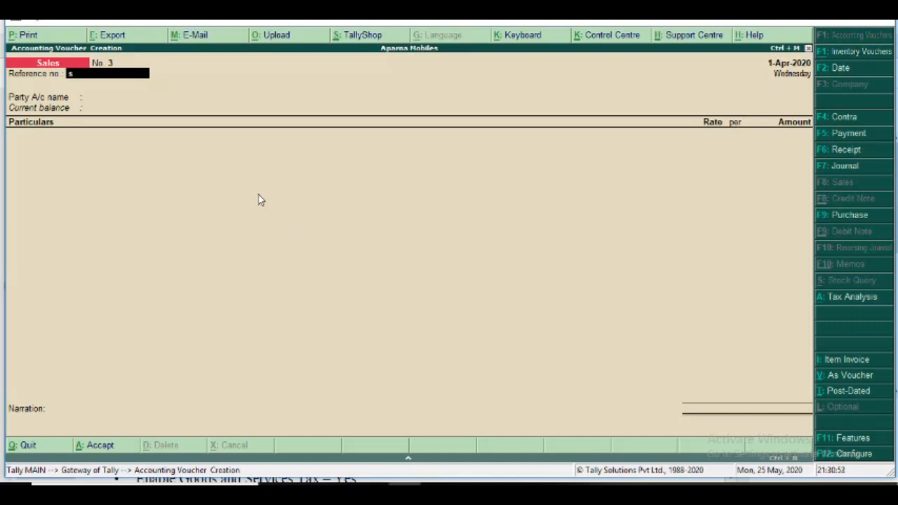
text(S003)
key(Return)
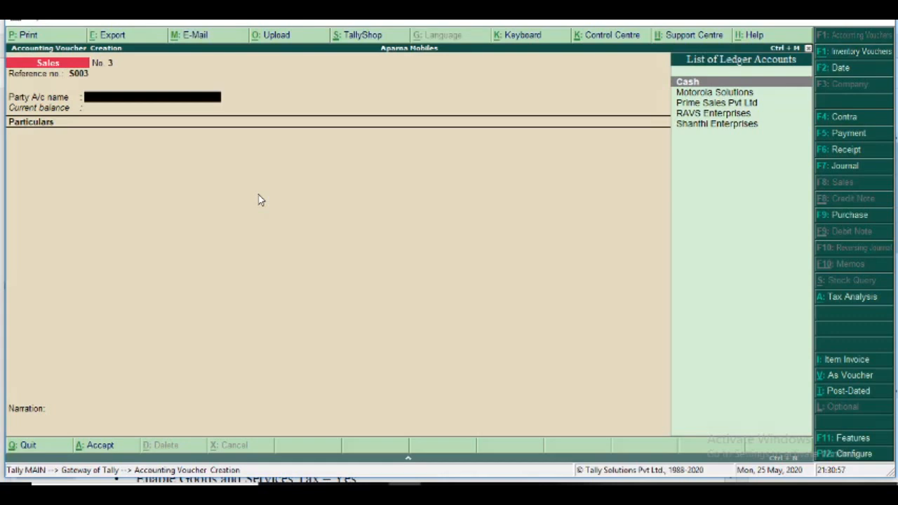
Choose Shanthi Enterprises as the party account, leave the despatch and order details empty, and accept the buyer's details.
key(Down)
key(Down)
key(Down)
key(Down)
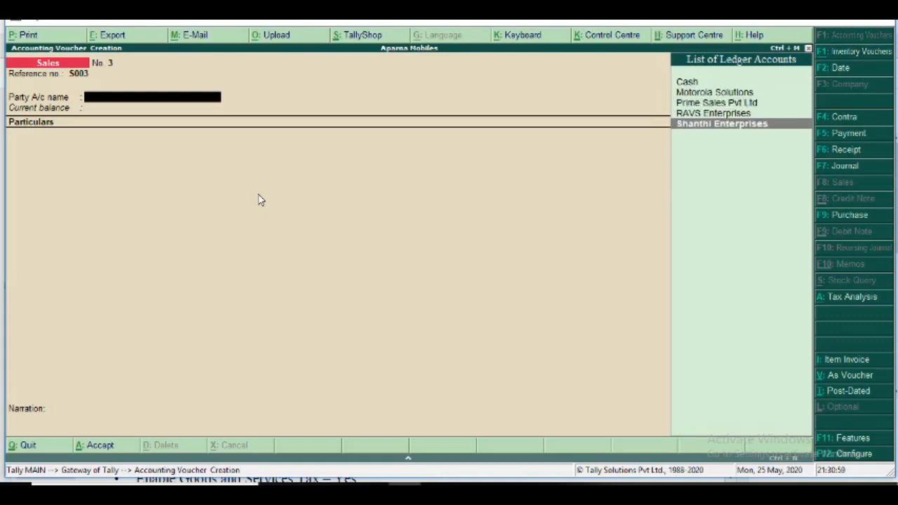
key(Return)
key(Return)
key(Return)
key(Return)
key(Return)
key(Return)
key(Return)
key(Return)
key(Return)
key(Return)
key(Return)
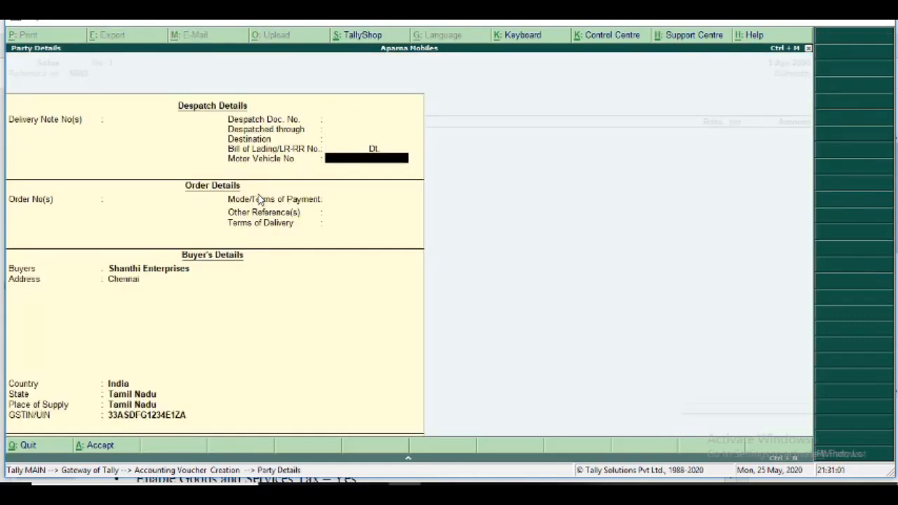
key(Return)
key(Return)
key(Return)
key(Return)
key(Return)
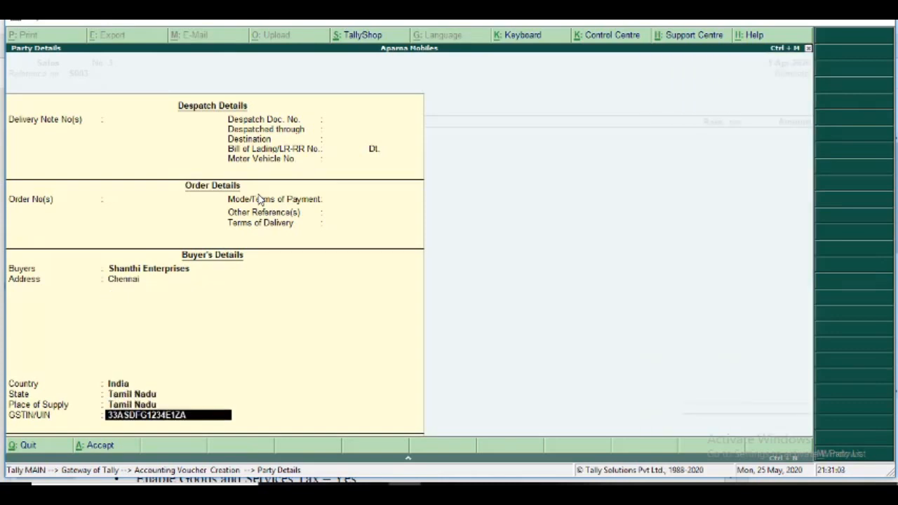
key(Return)
Add the Consulting Services ledger to the sales voucher with an amount of 50,000.
text(C)
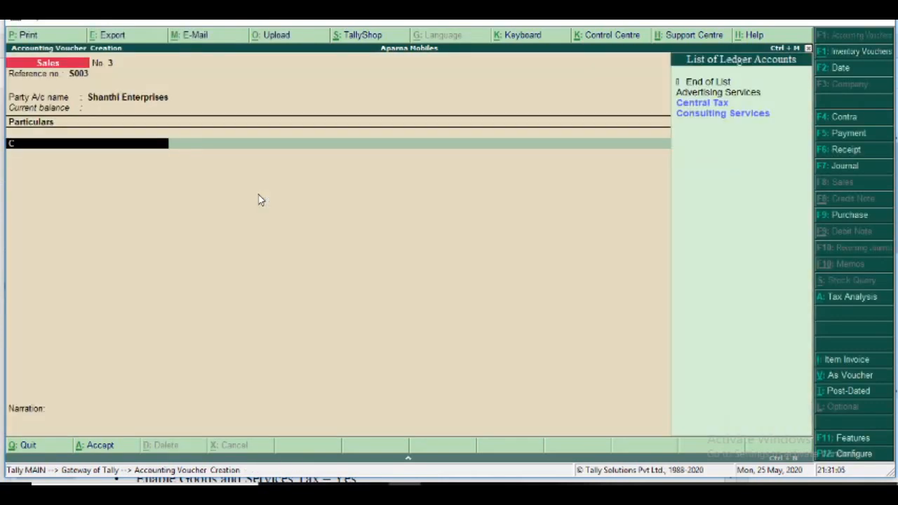
key(Down)
key(Down)
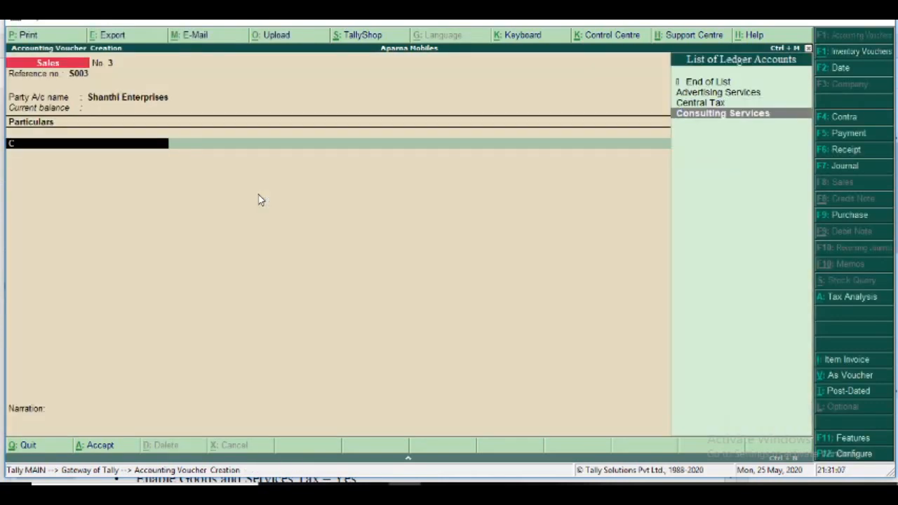
key(Return)
text(50000)
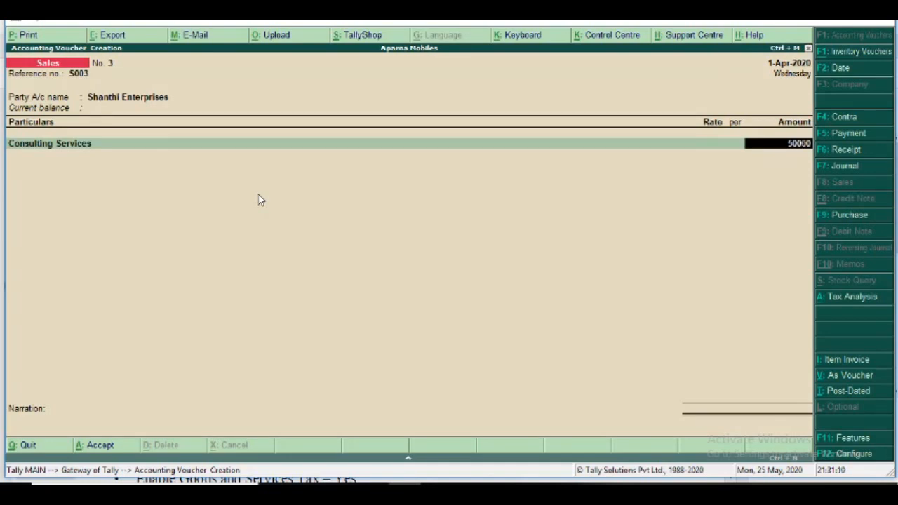
key(Return)
Add the Central Tax and State Tax ledgers below Consulting Services, keeping their calculated amounts.
text(C)
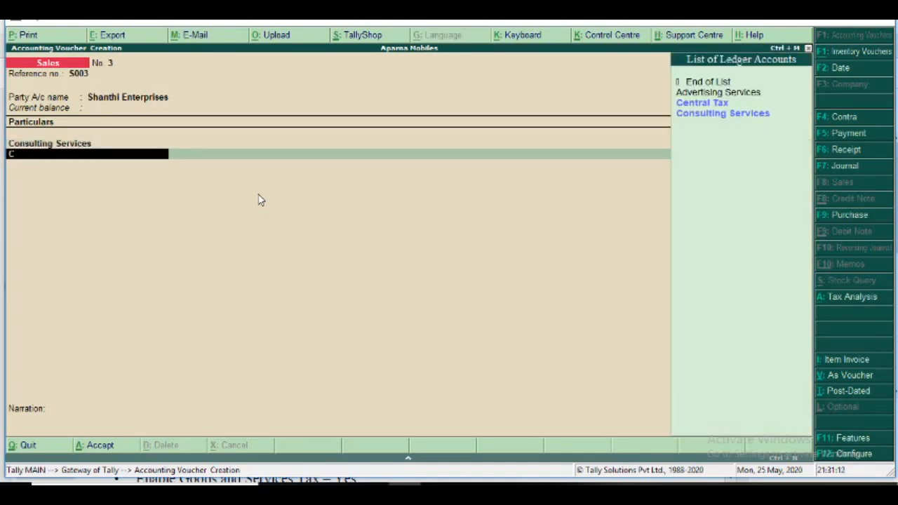
key(Down)
key(Return)
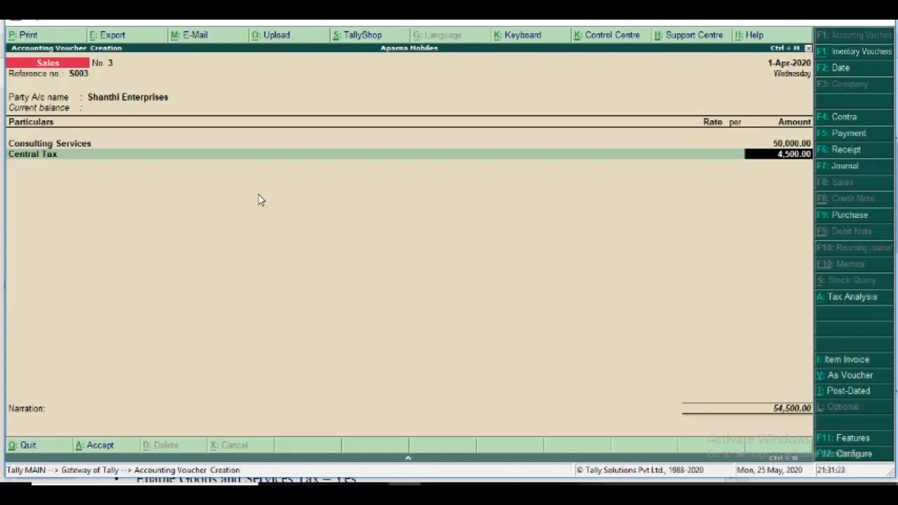
key(Return)
text(Sta)
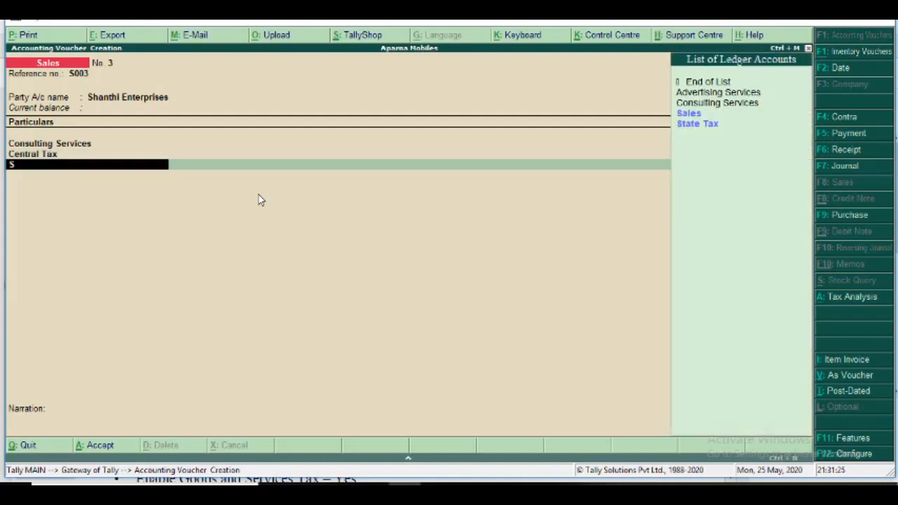
key(Return)
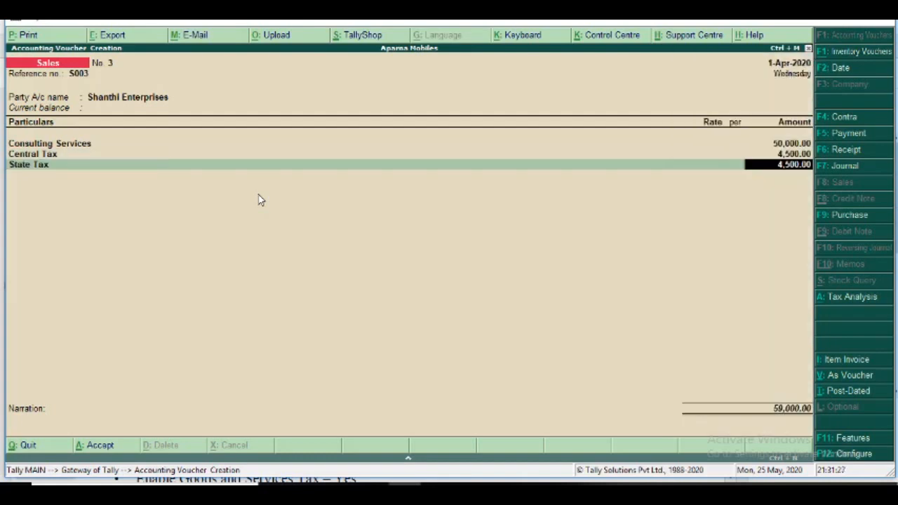
key(Return)
End the ledger list, leave the narration empty, and save sales voucher S003.
key(Return)
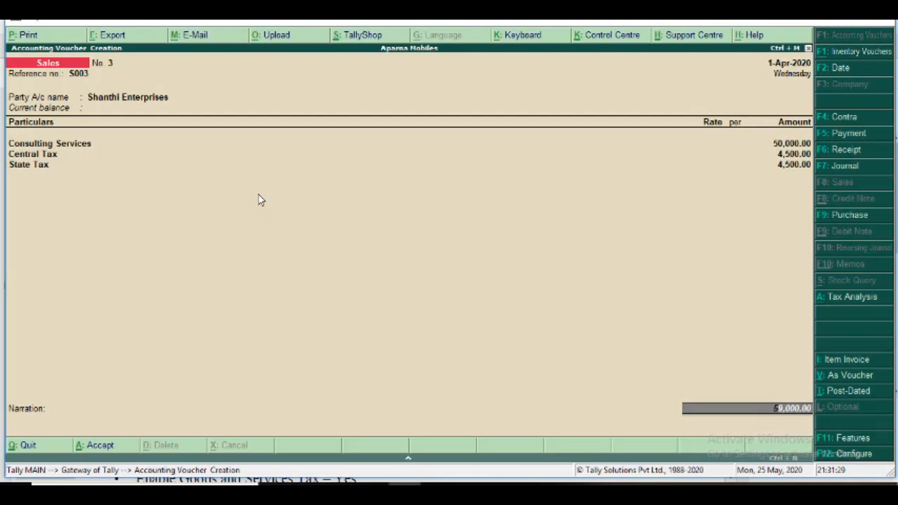
key(Return)
key(Return)
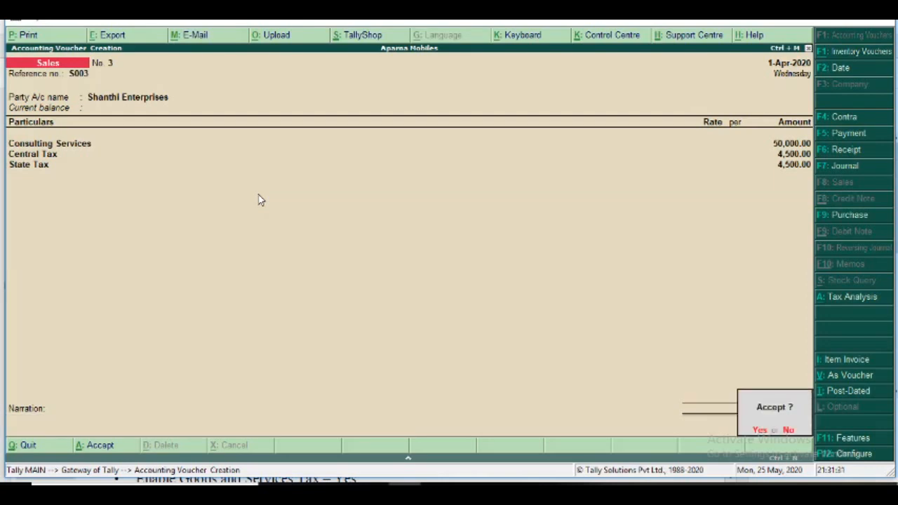
key(Return)
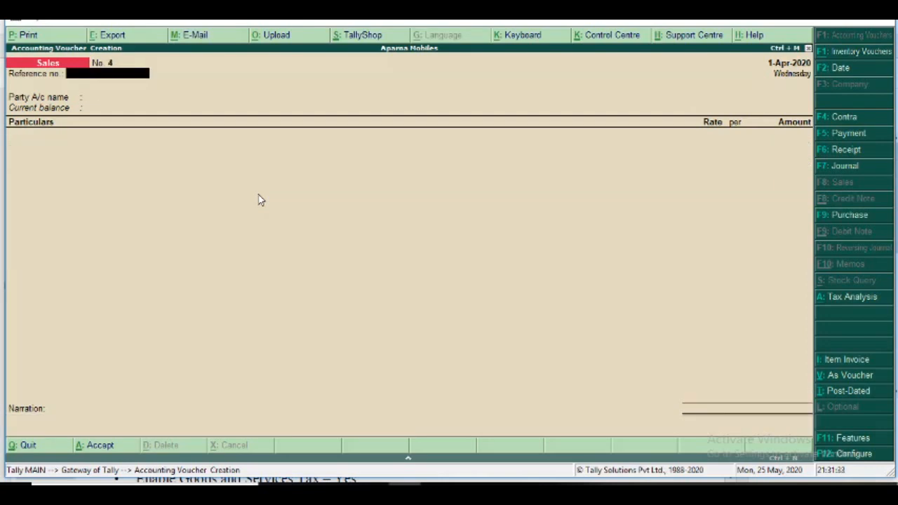
Check the exercise PDF for remaining transactions, return to Tally.ERP 9, and leave voucher creation for the Gateway of Tally.
key(alt+Tab)
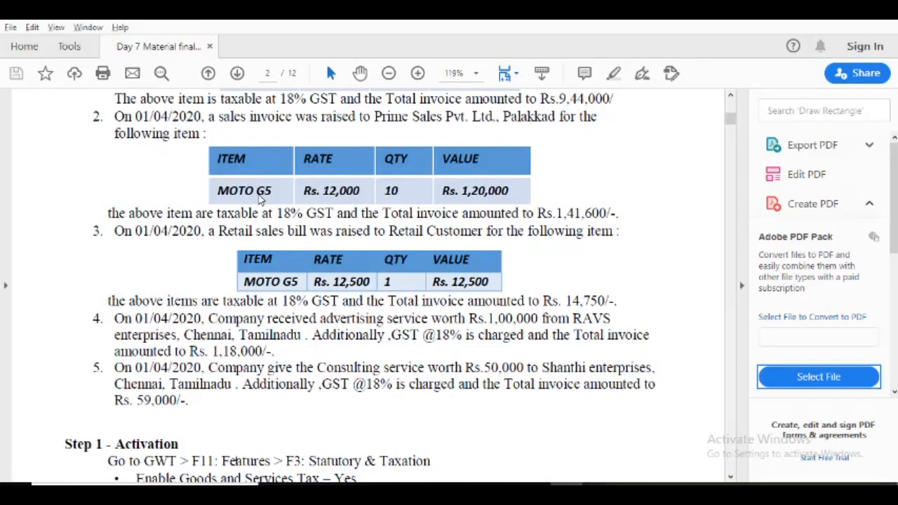
key(alt+Tab)
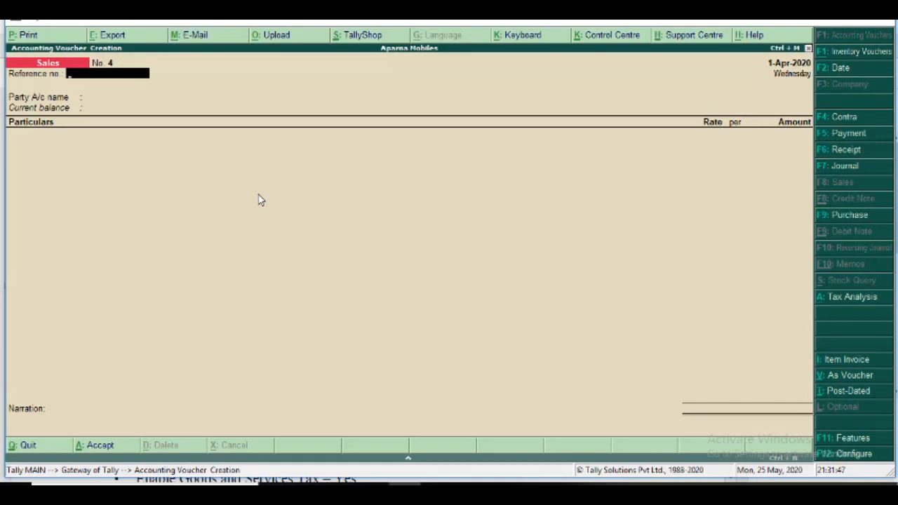
key(Escape)
key(Return)
key(Escape)
key(n)
Open the Day Book report for Aparna Mobiles.
key(Down)
key(Down)
key(Down)
key(Down)
key(Down)
key(Down)
key(Down)
key(Down)
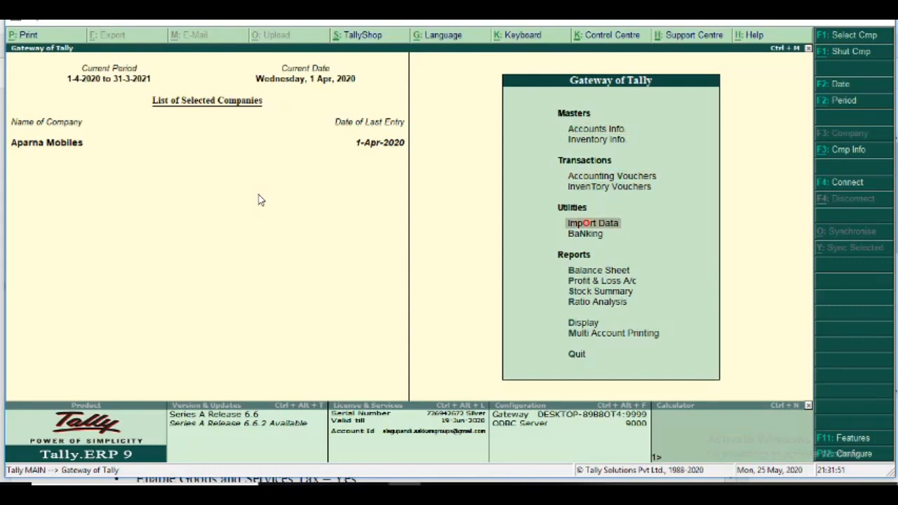
key(Down)
key(Down)
key(Return)
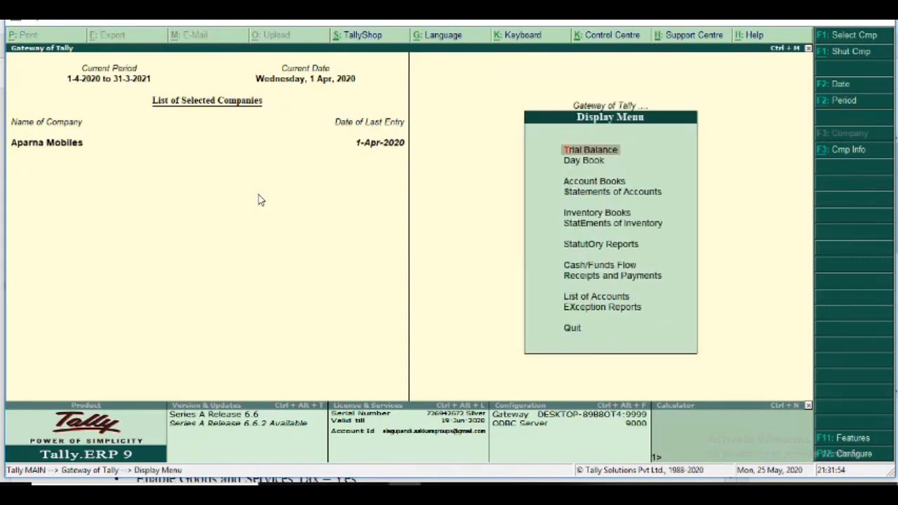
key(Down)
key(Return)
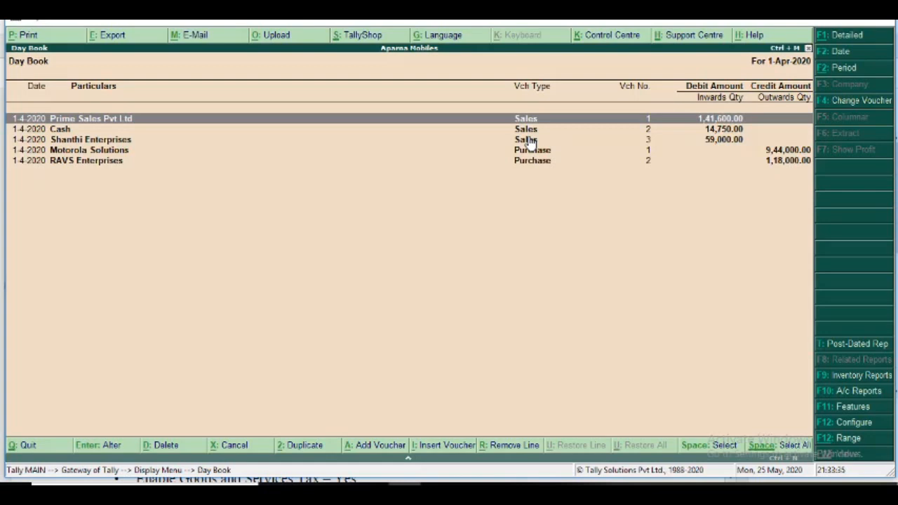
Open the Prime Sales Pvt Ltd sales voucher from the Day Book and display its tax invoice in print preview.
key(Return)
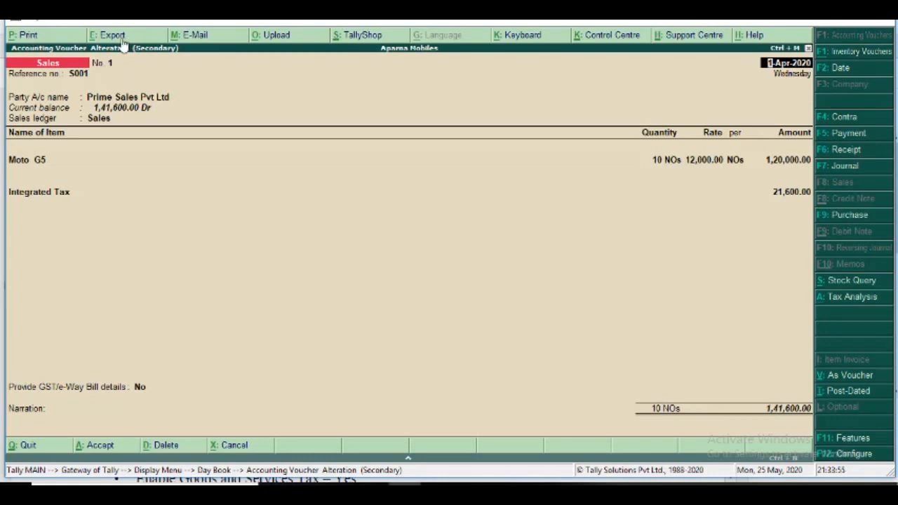
click(26, 37)
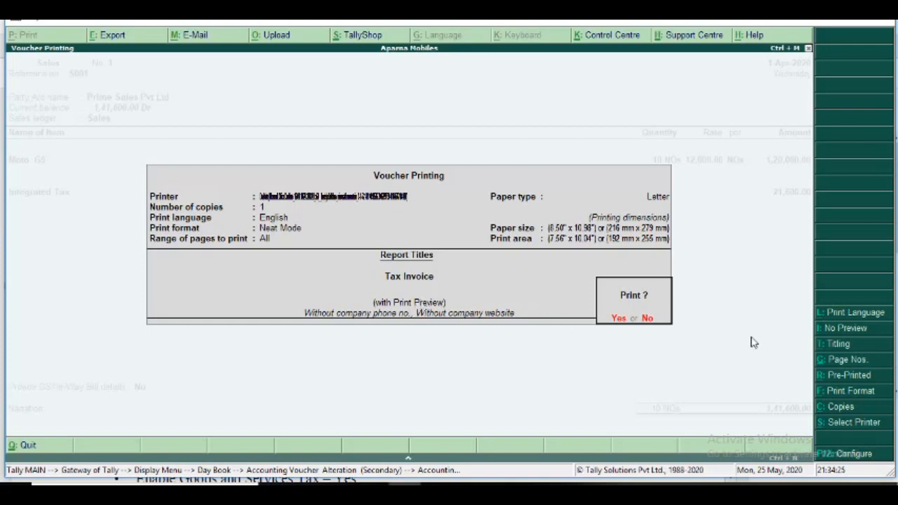
click(845, 330)
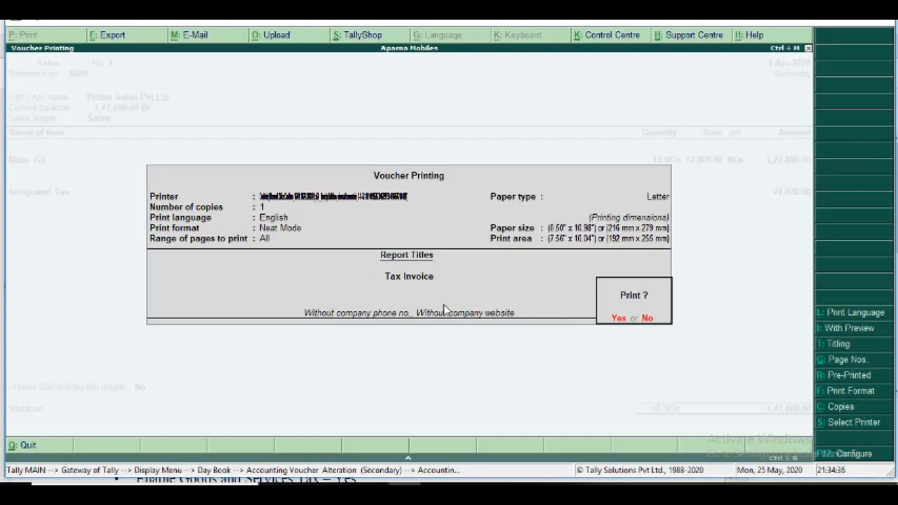
click(851, 327)
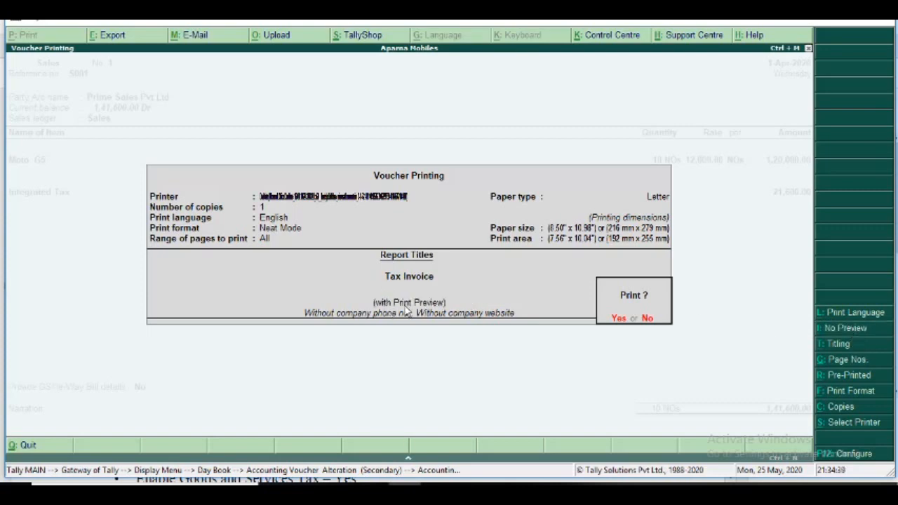
click(618, 319)
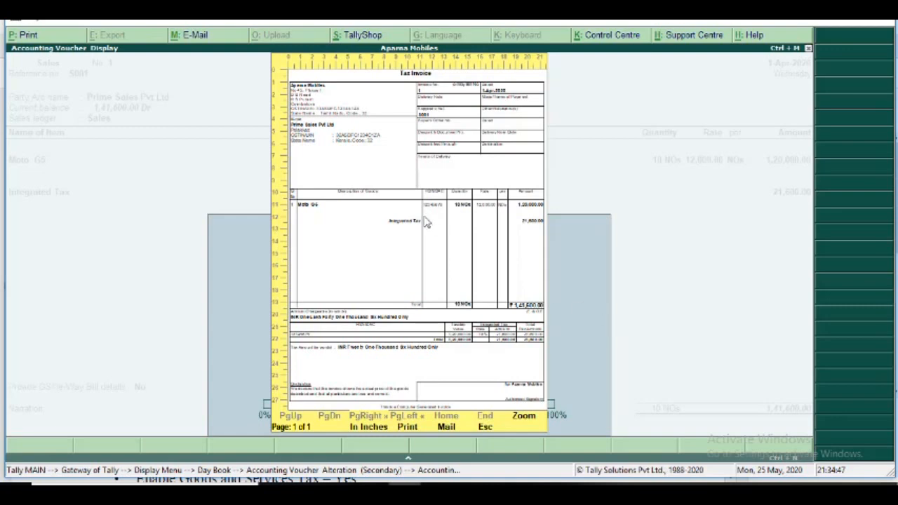
Examine the enlarged tax invoice's party details, item line, tax breakdown and declaration, and return to the Day Book without altering the voucher.
click(524, 416)
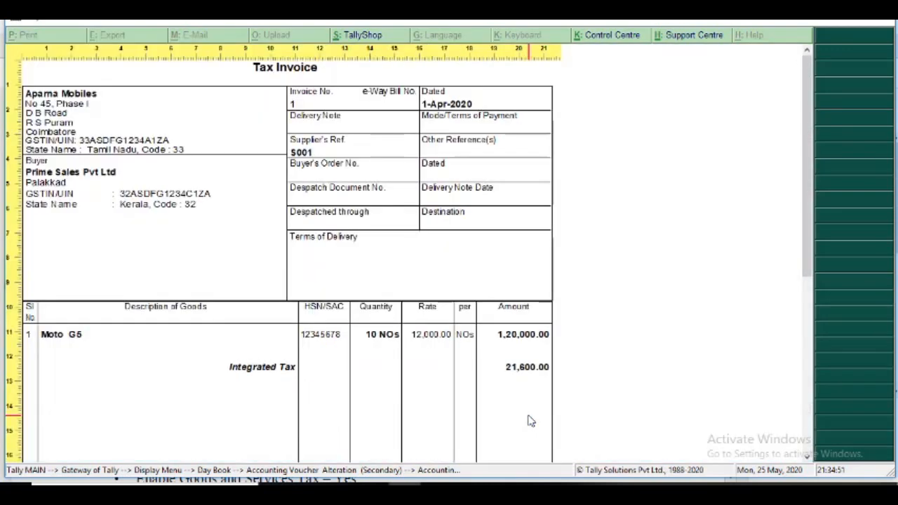
scroll(531, 420, down, 5)
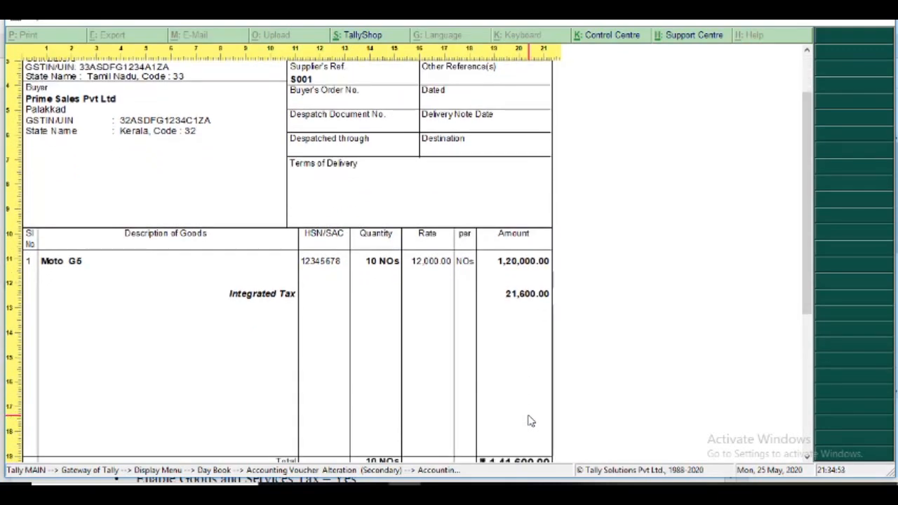
scroll(531, 421, down, 8)
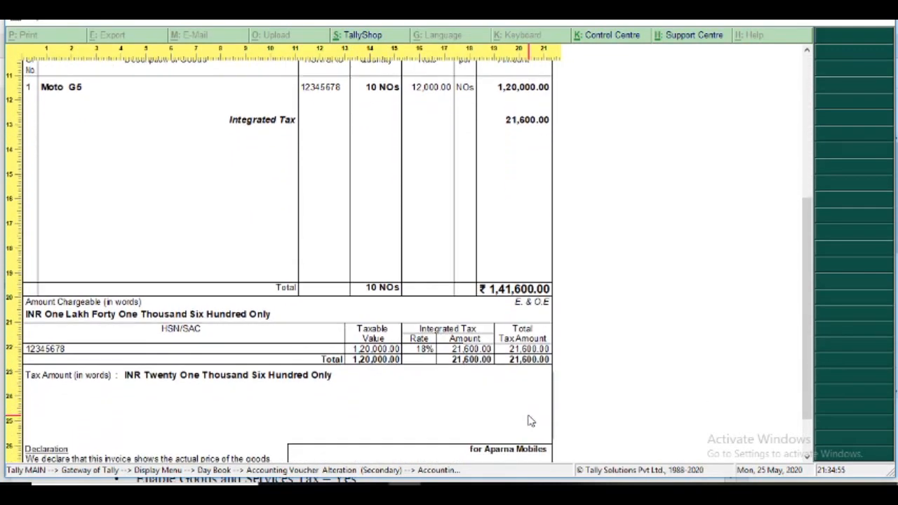
scroll(531, 421, down, 3)
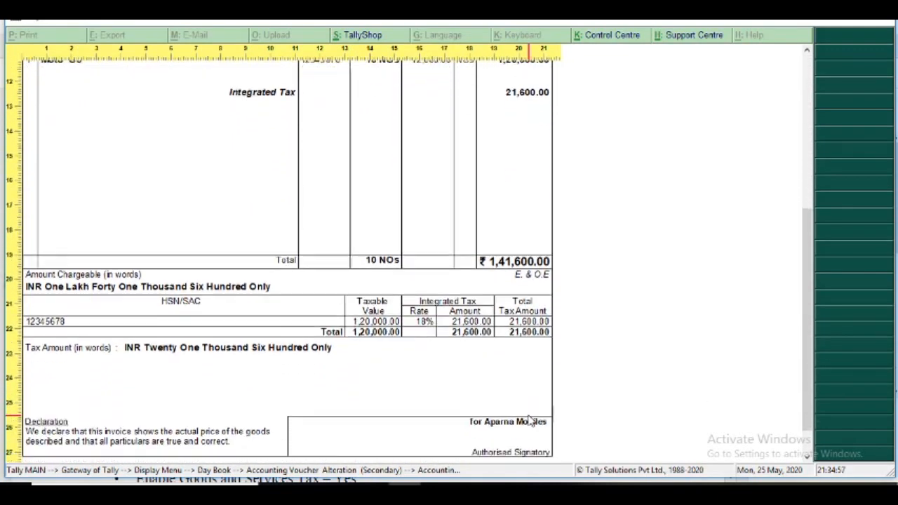
scroll(531, 421, up, 14)
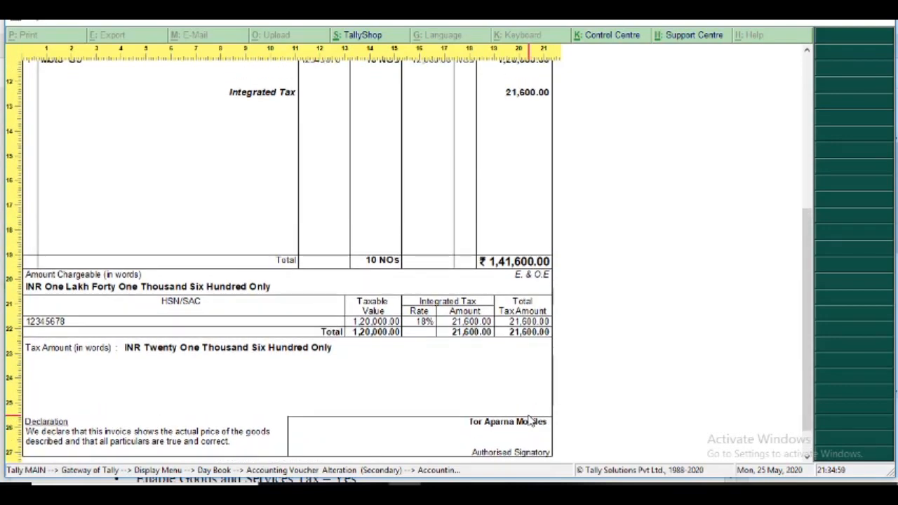
scroll(531, 421, up, 1)
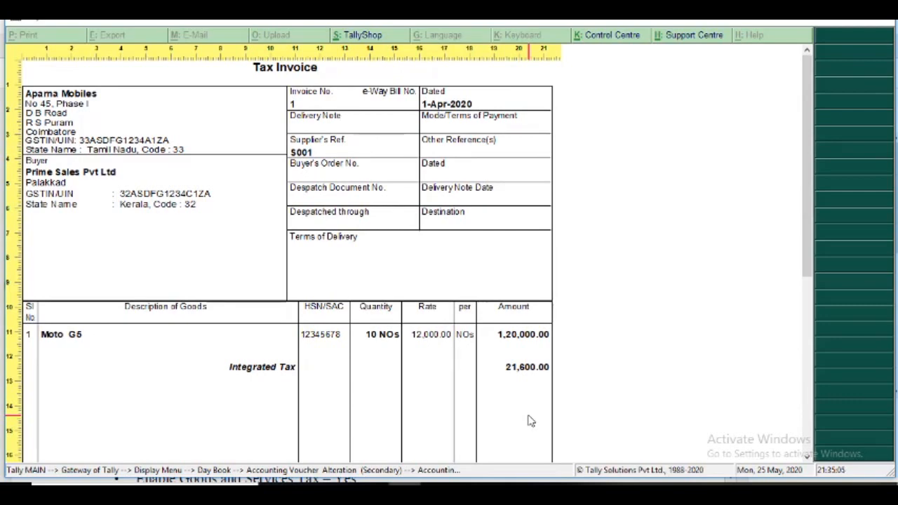
click(531, 421)
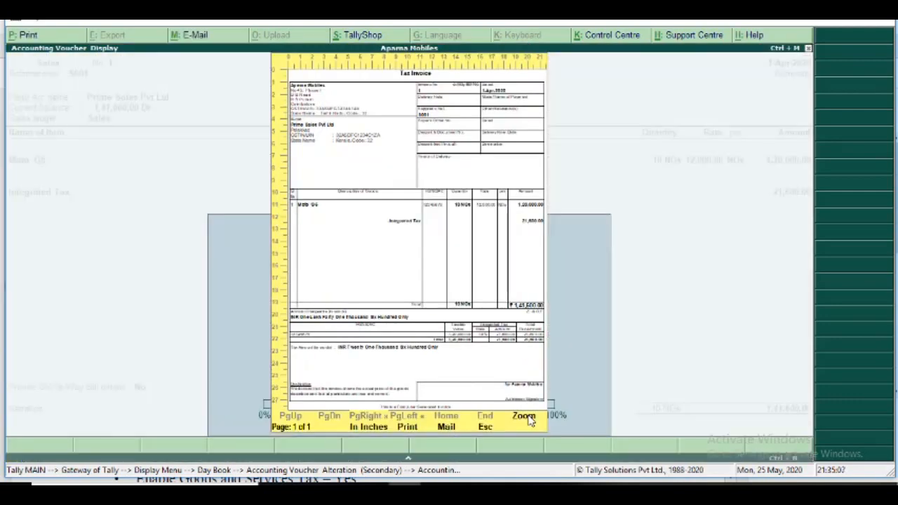
key(Escape)
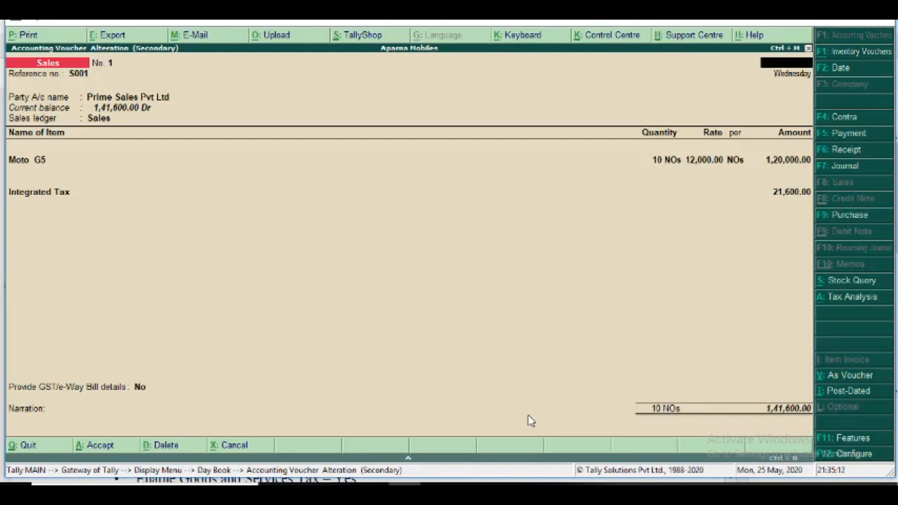
key(Escape)
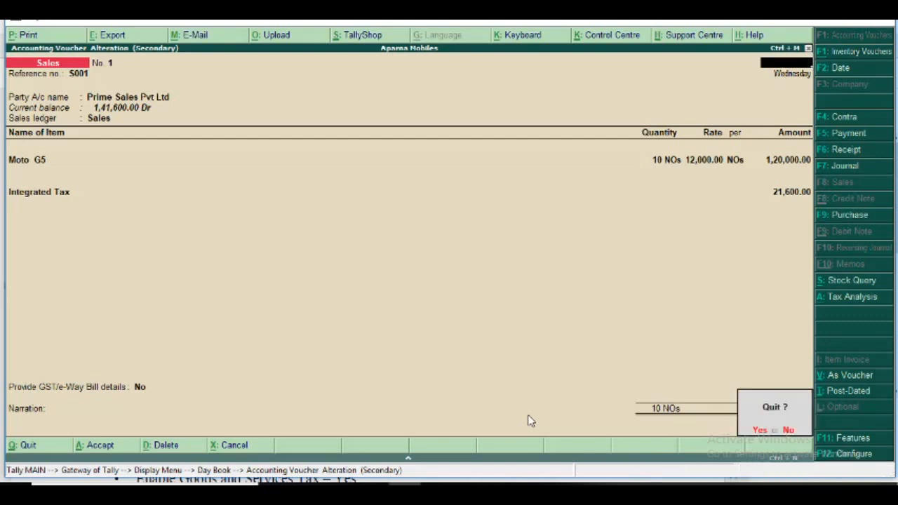
key(Return)
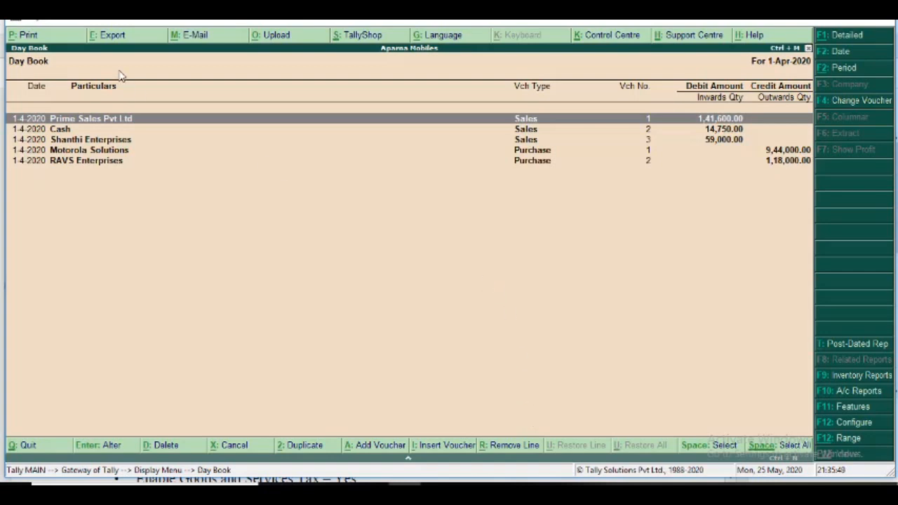
click(114, 36)
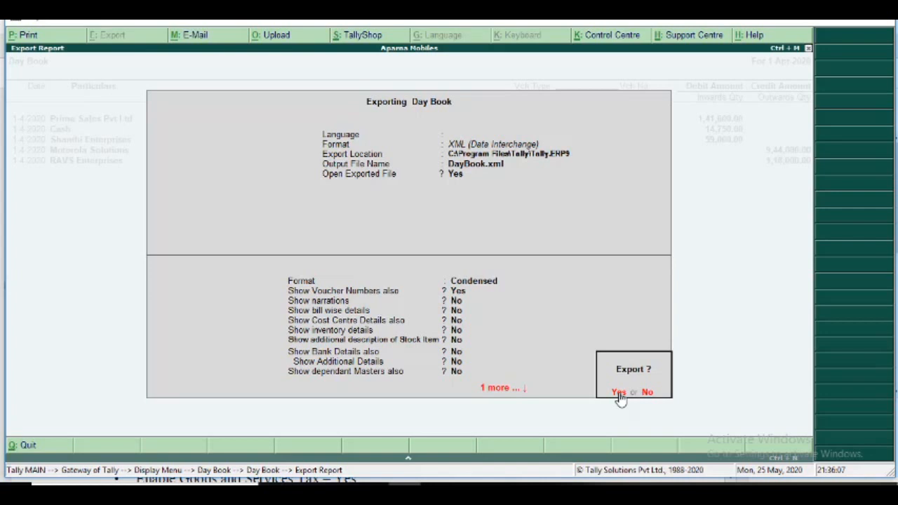
key(BackSpace)
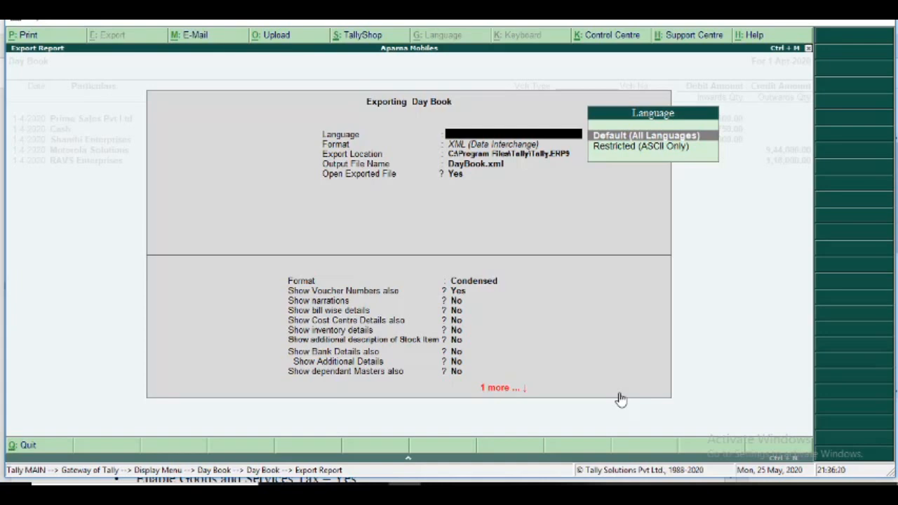
key(Return)
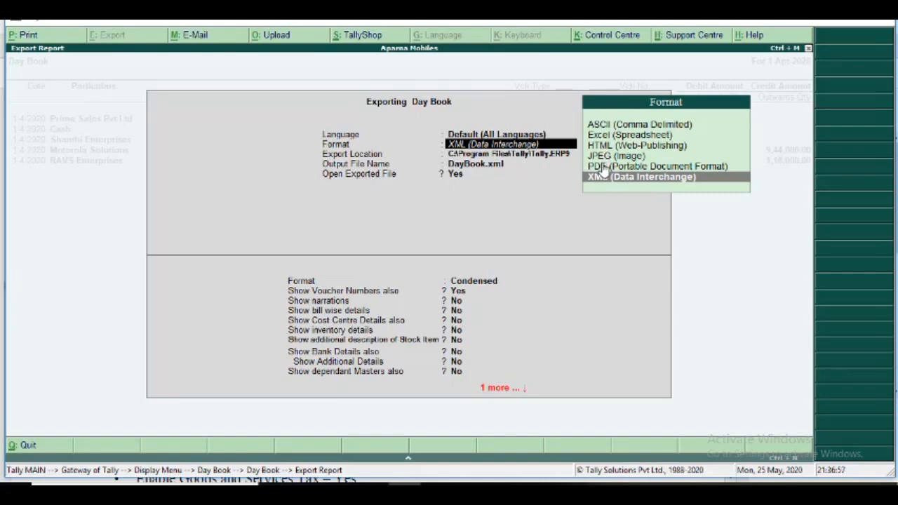
key(Up)
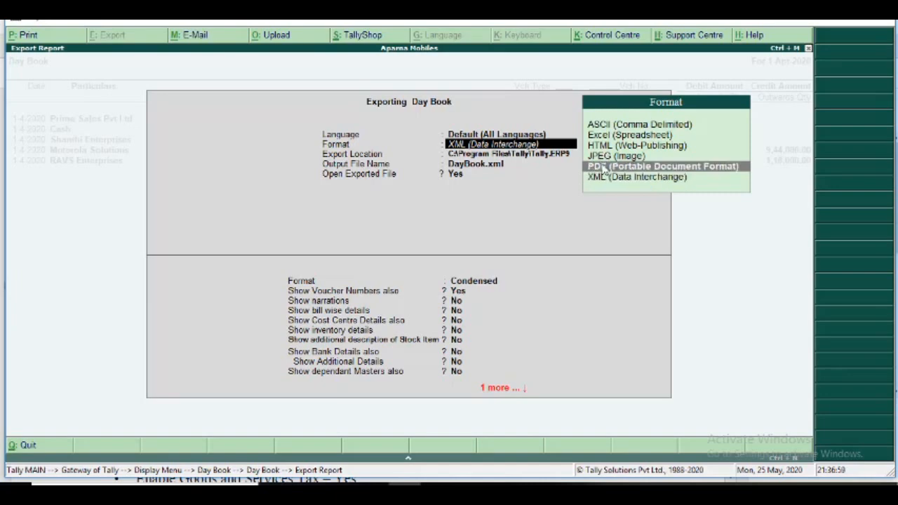
key(Return)
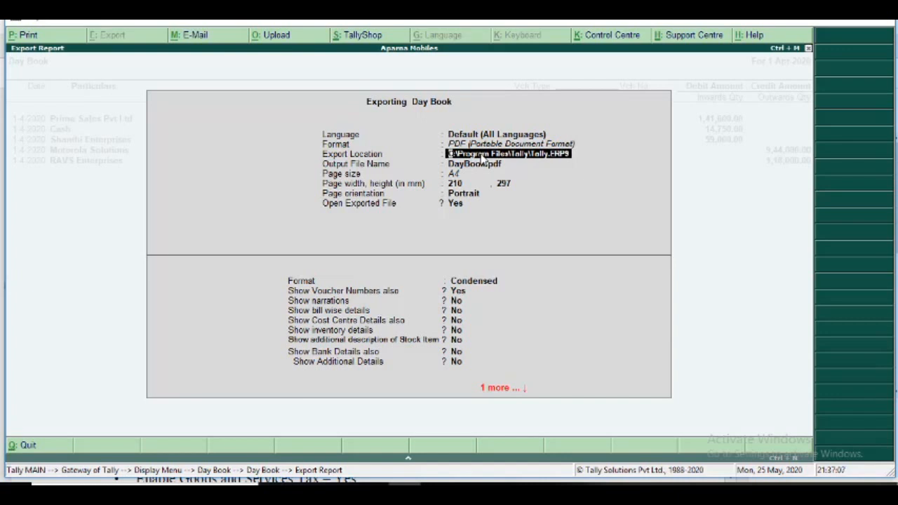
text(d)
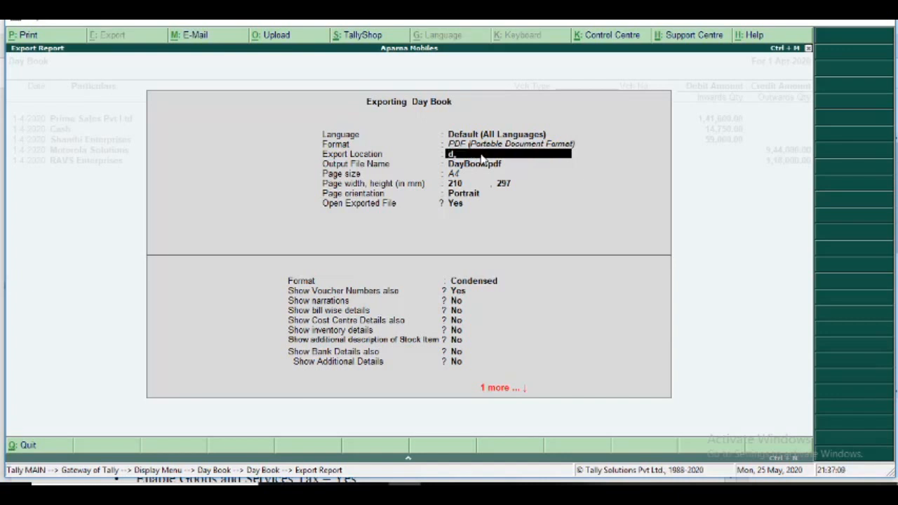
text(:/)
click(340, 494)
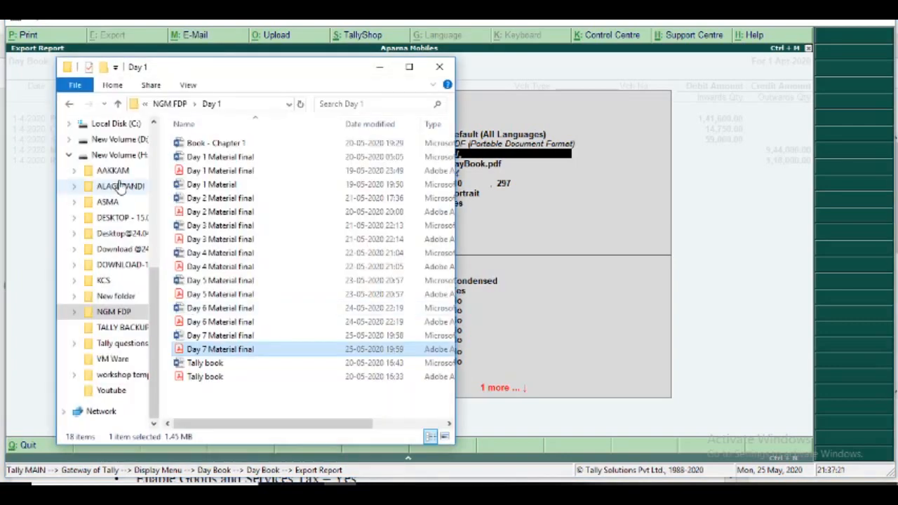
click(105, 142)
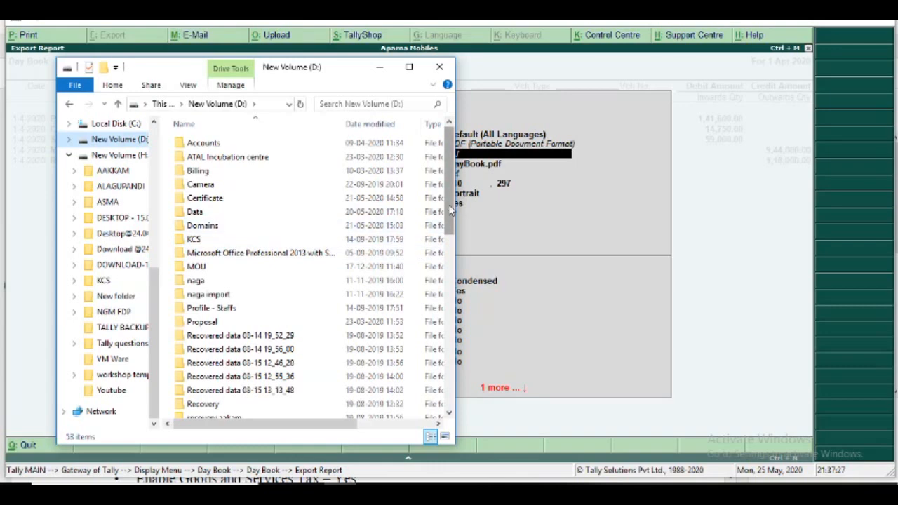
drag(450, 207, 435, 400)
click(545, 241)
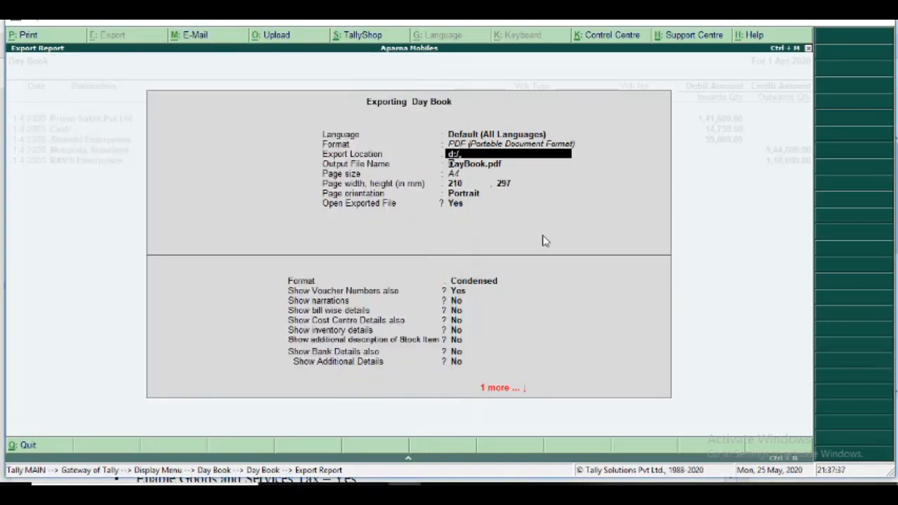
key(Return)
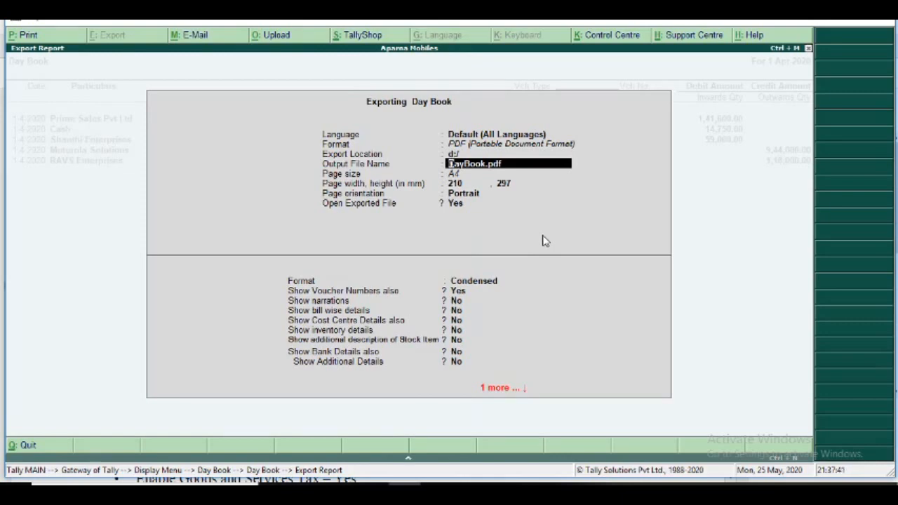
key(Escape)
key(Escape)
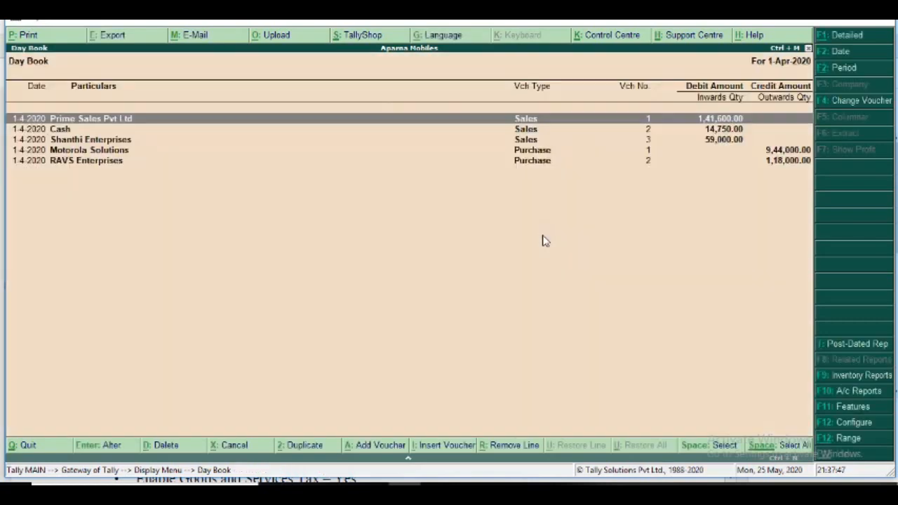
Start exporting the Prime Sales Pvt Ltd sales voucher with language Default (All Languages) and format PDF (Portable Document Format).
key(Return)
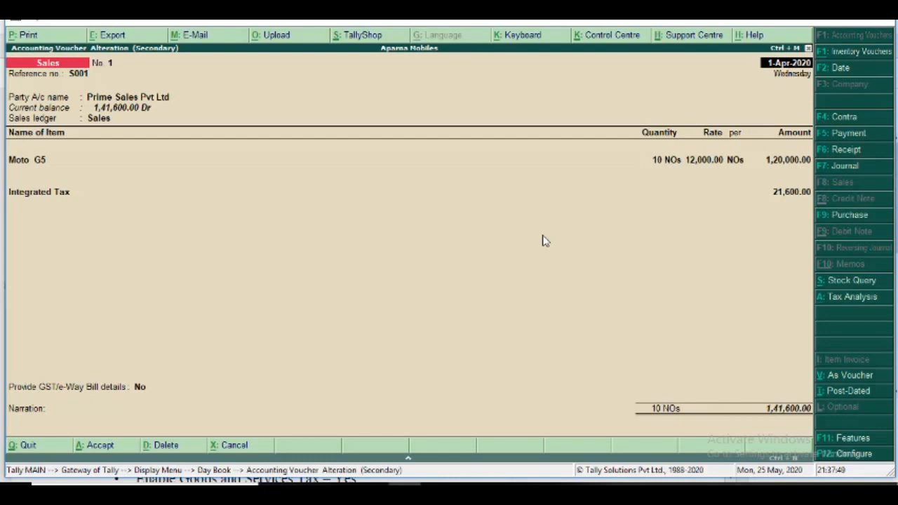
click(111, 34)
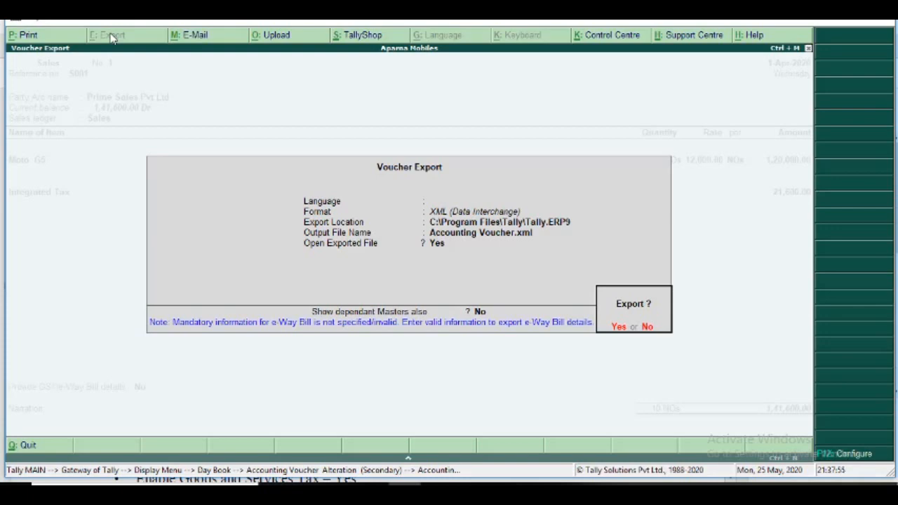
key(n)
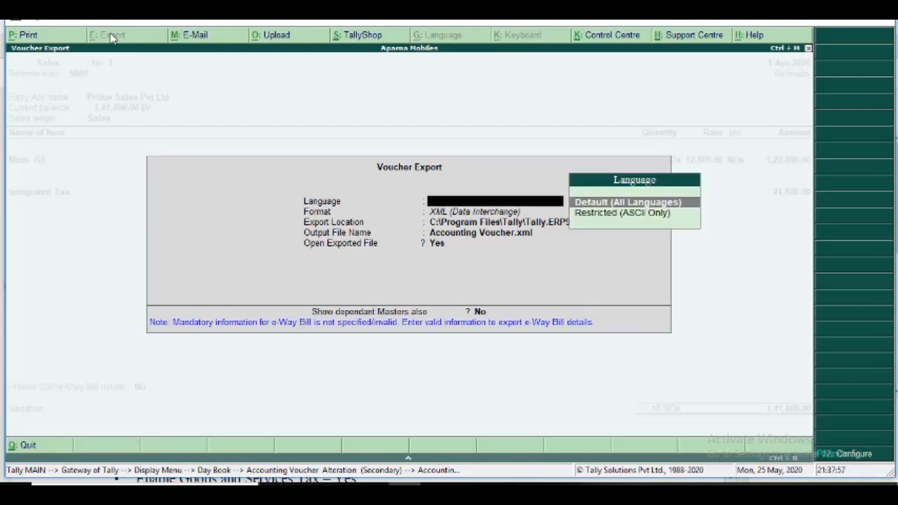
key(Return)
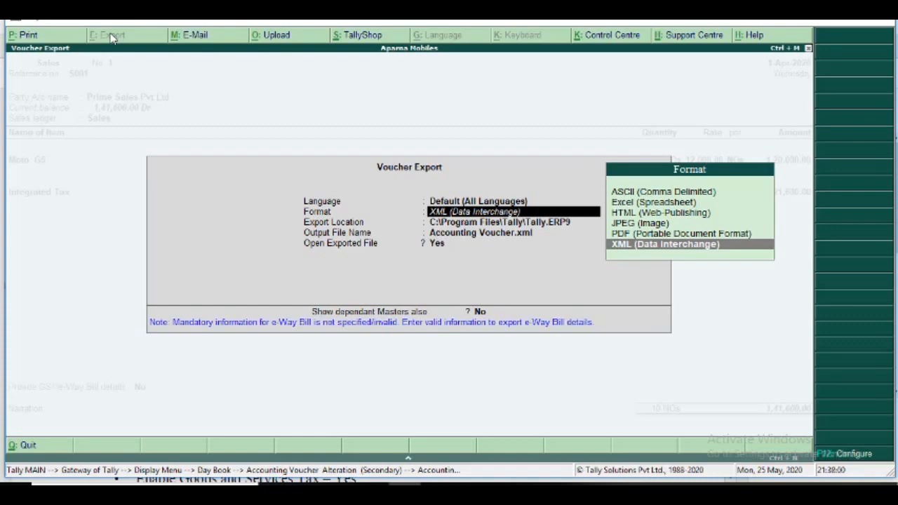
key(Up)
key(Up)
key(Up)
key(Down)
key(Down)
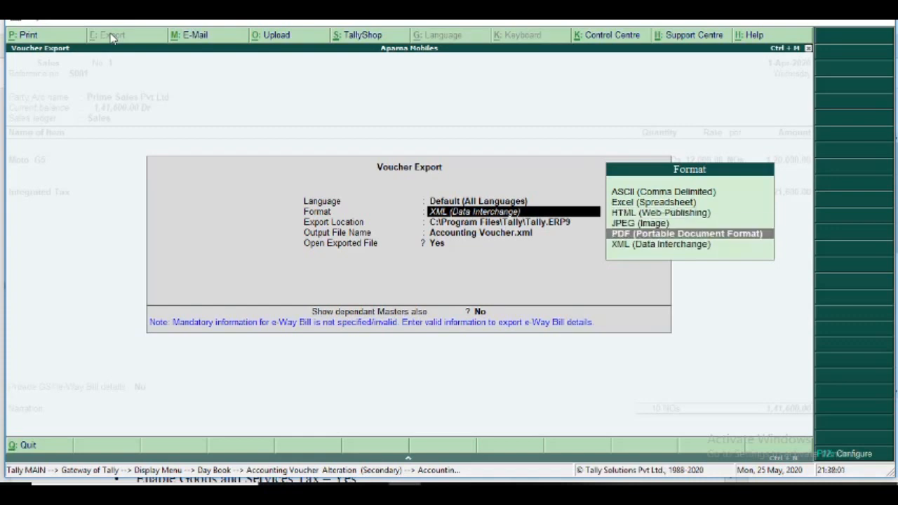
key(Return)
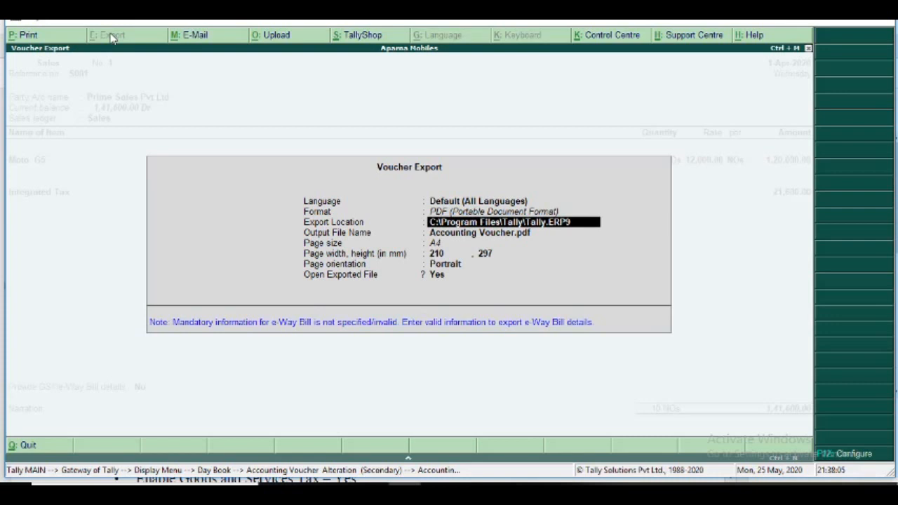
Export the voucher to d:/ with output file name S001, page size A4, Portrait orientation and Open Exported File set to Yes.
text(d:/)
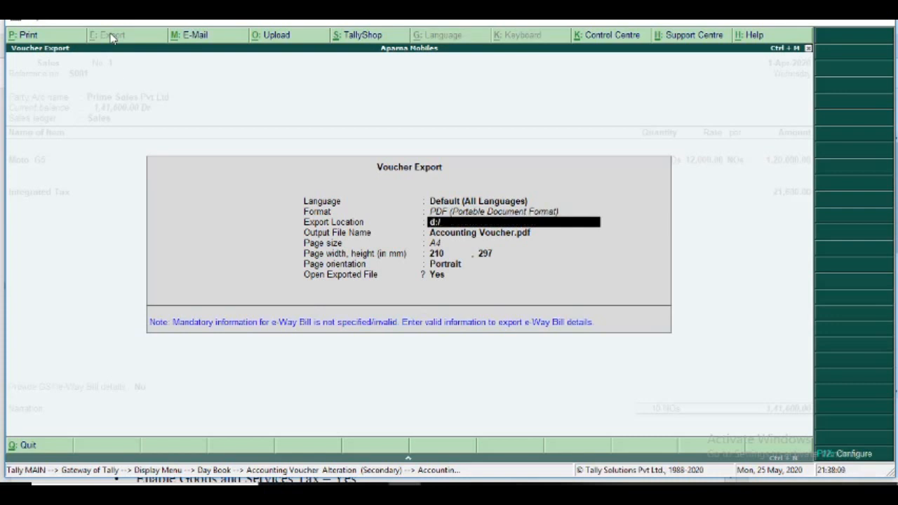
key(Return)
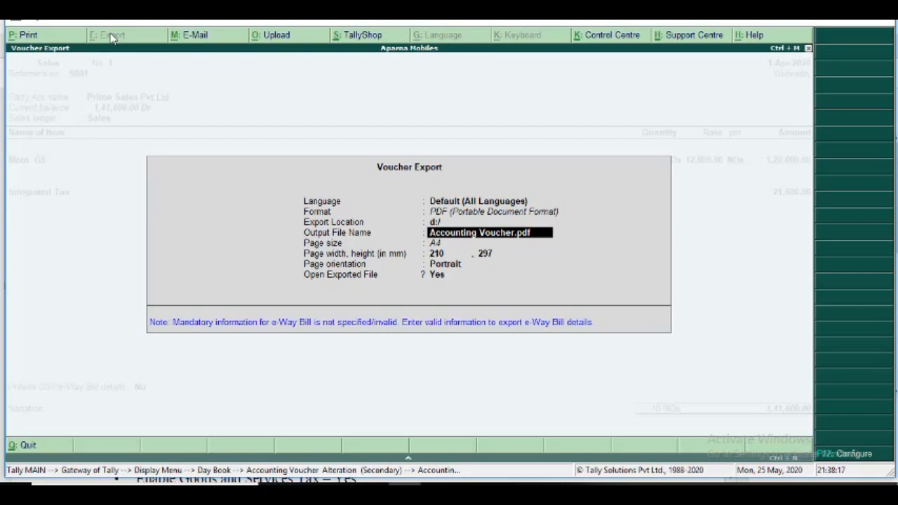
text(S001)
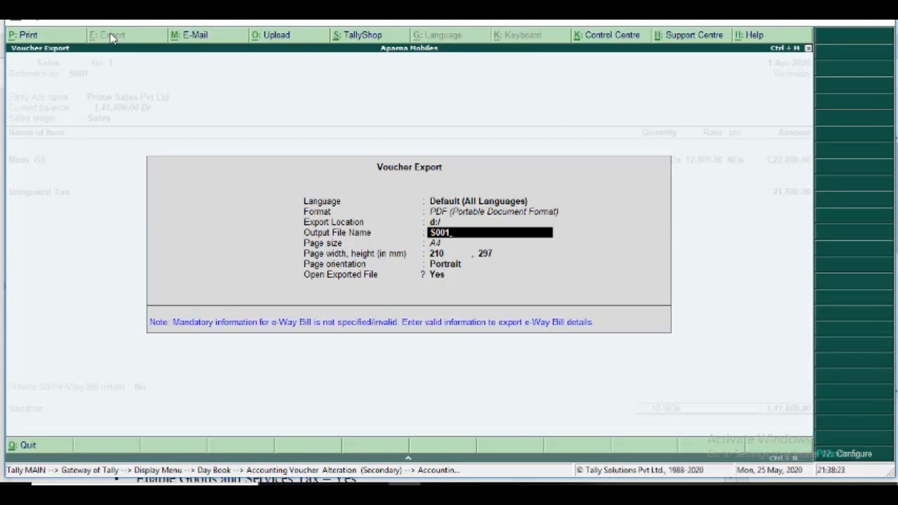
key(Return)
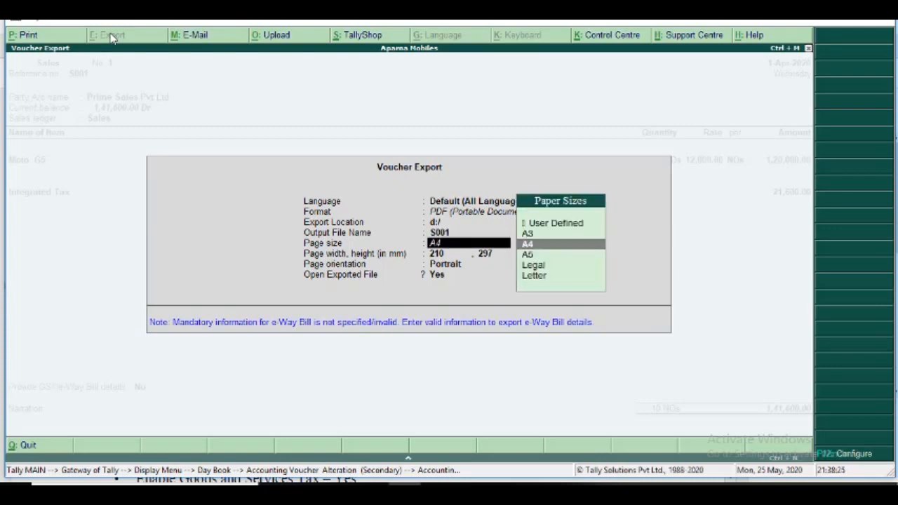
key(Return)
key(Return)
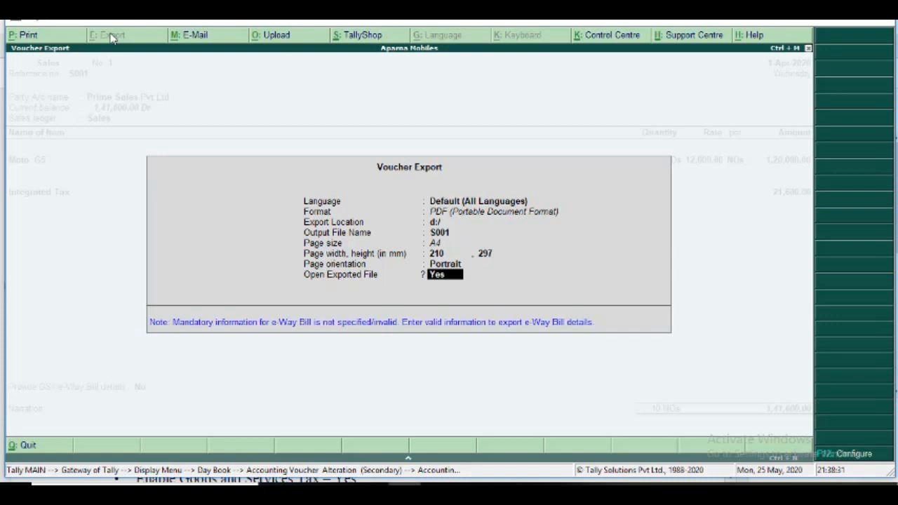
key(Return)
key(Return)
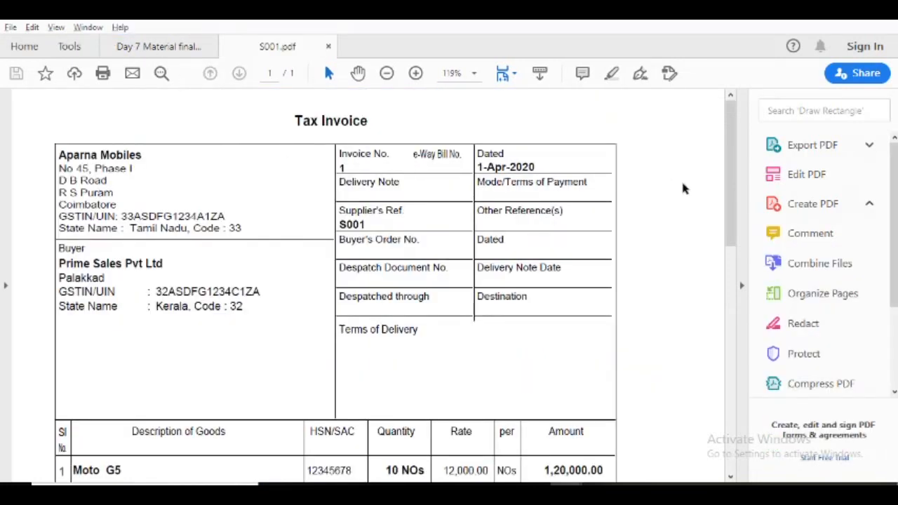
Examine the exported S001.pdf tax invoice from the party details down to the declaration and back.
drag(735, 201, 711, 429)
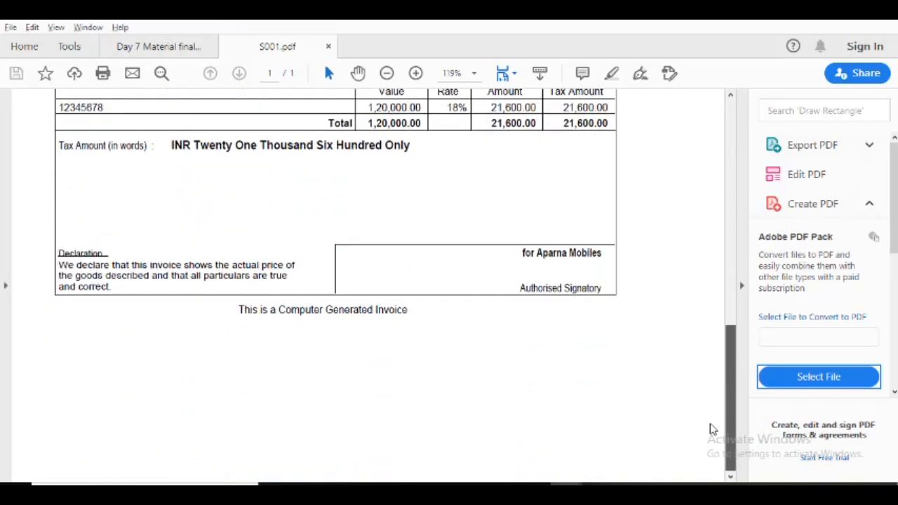
scroll(711, 430, up, 12)
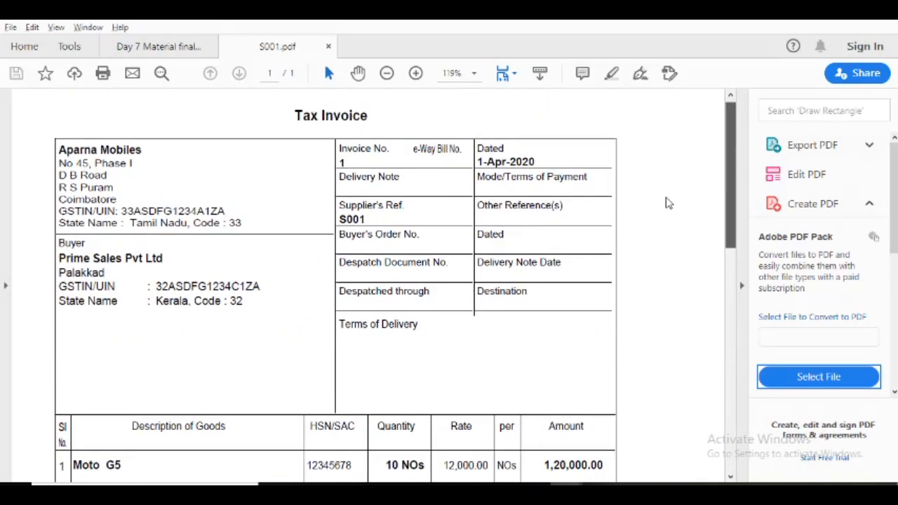
scroll(667, 203, up, 1)
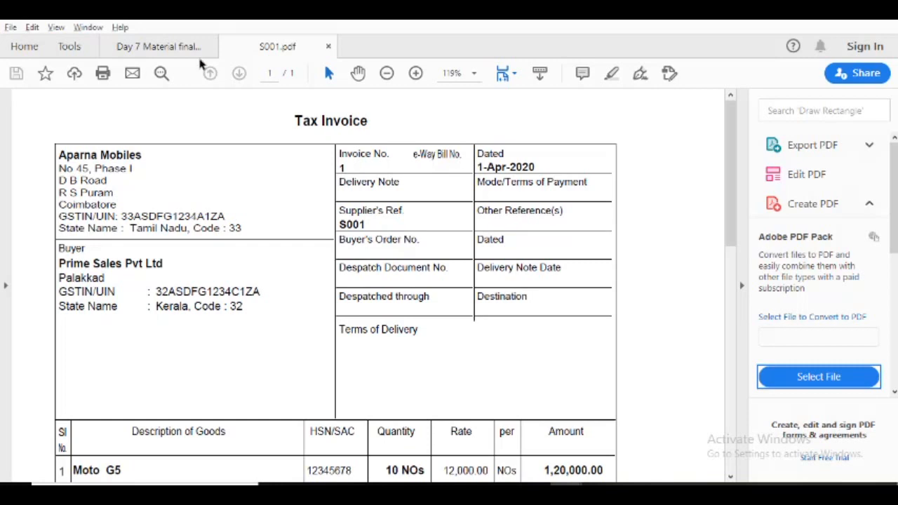
Bring the Day 7 Material document forward in the PDF reader, switch to Tally.ERP 9, and leave the sales voucher for the Gateway of Tally.
click(177, 48)
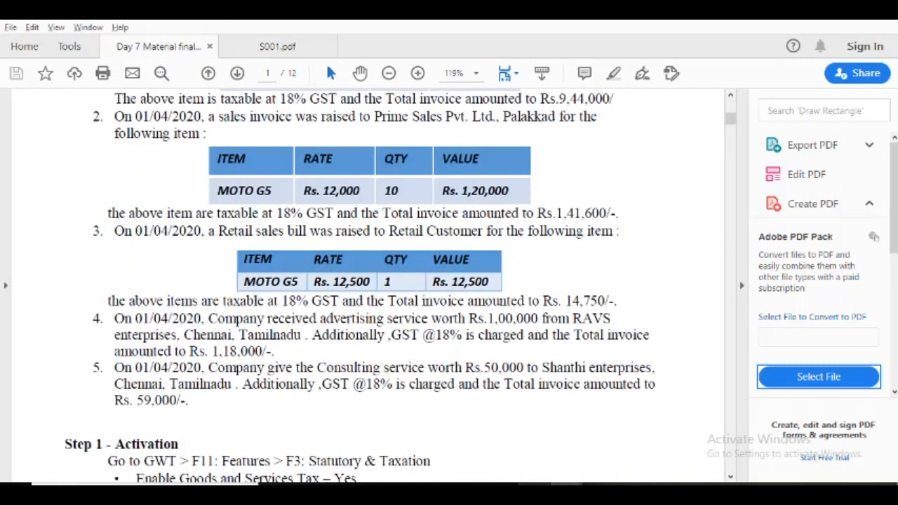
key(alt+Tab)
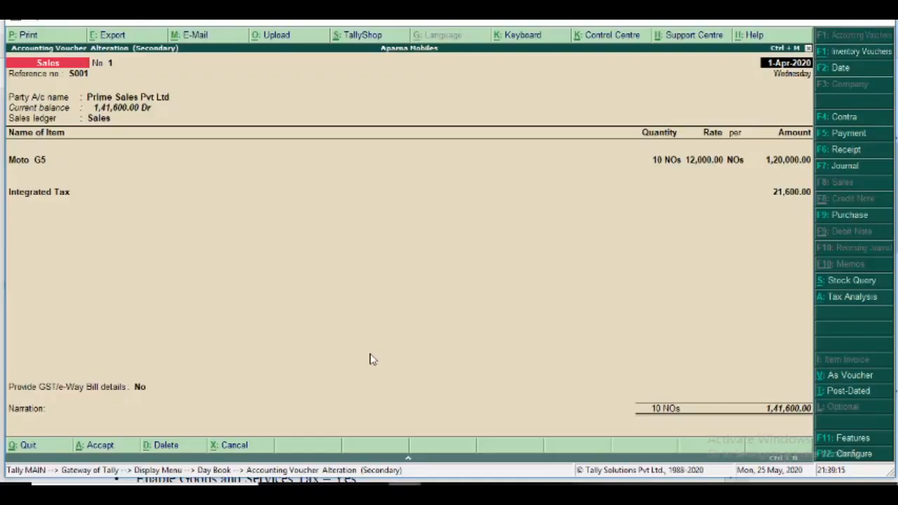
key(Escape)
key(Return)
key(Escape)
key(Escape)
key(Escape)
key(Escape)
Switch to the Day 7 Material PDF and read the Step 4 instructions on viewing the report.
key(alt+Tab)
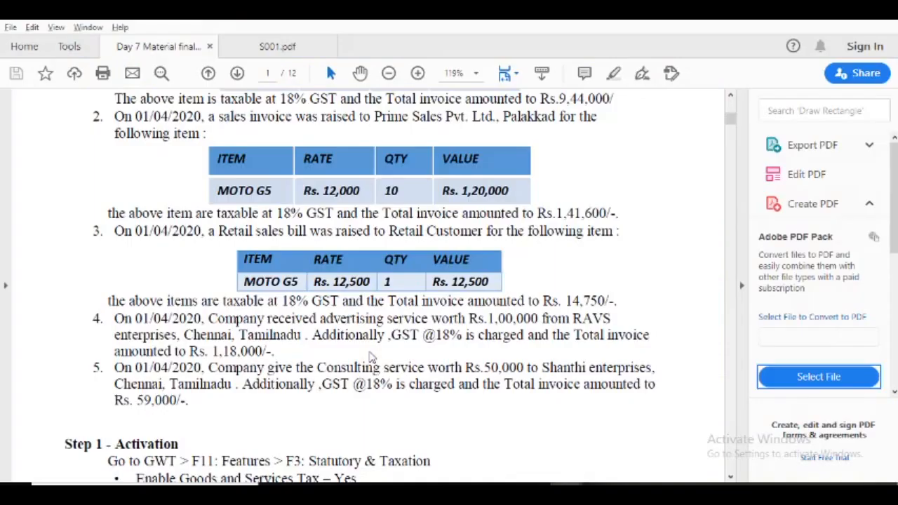
scroll(371, 358, down, 15)
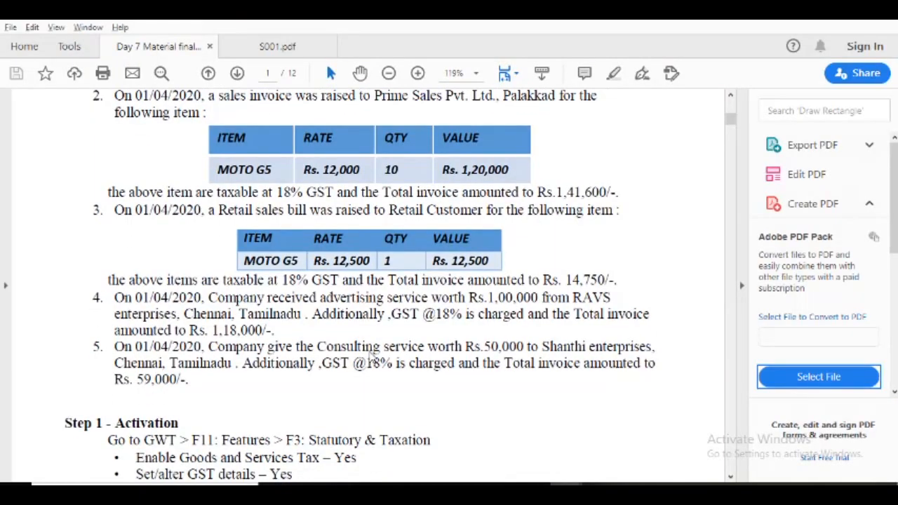
scroll(371, 358, down, 10)
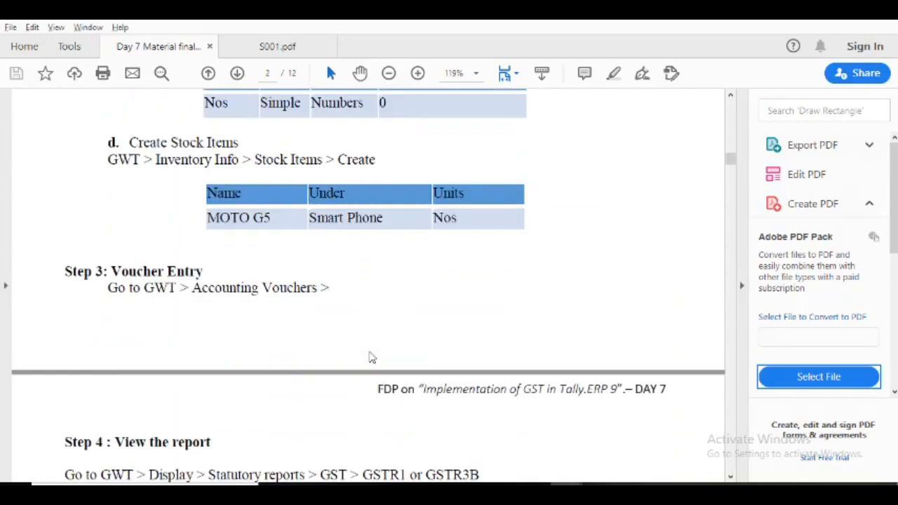
scroll(372, 358, down, 4)
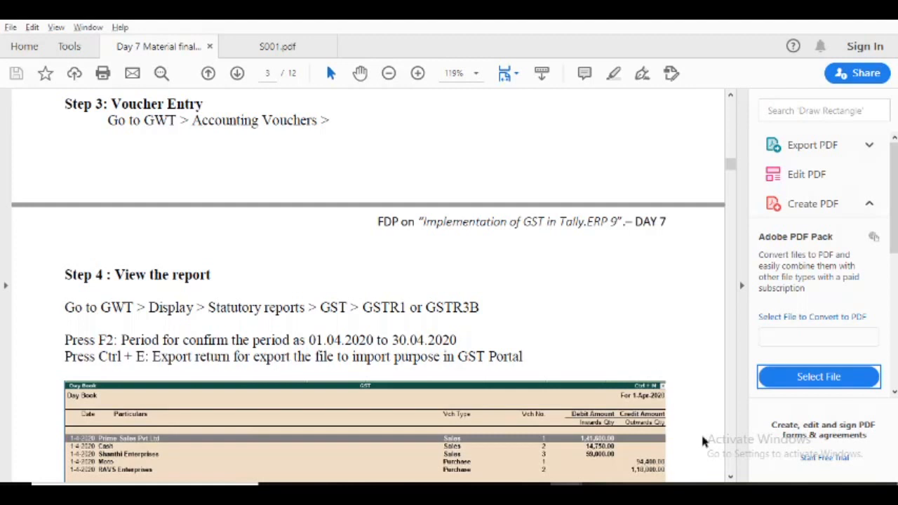
click(730, 477)
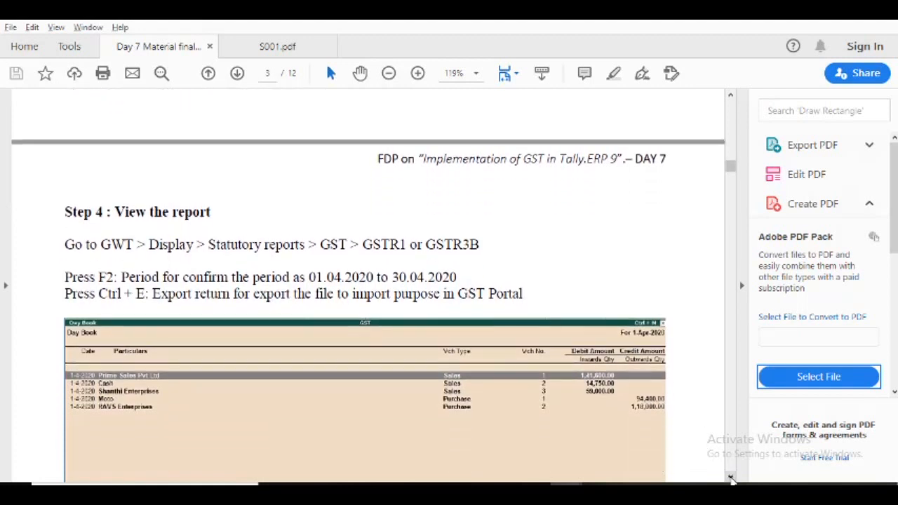
click(731, 479)
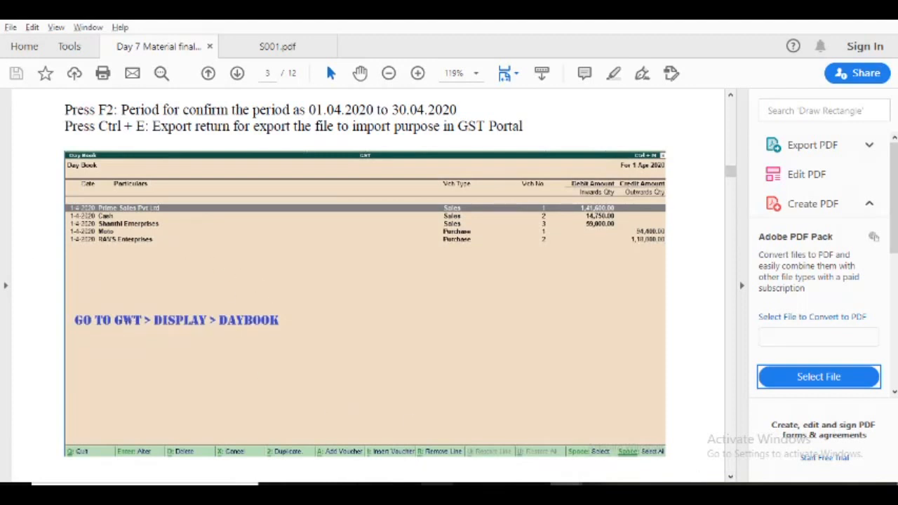
Switch to Tally.ERP 9 and open the Display Menu for Aparna Mobiles.
click(405, 493)
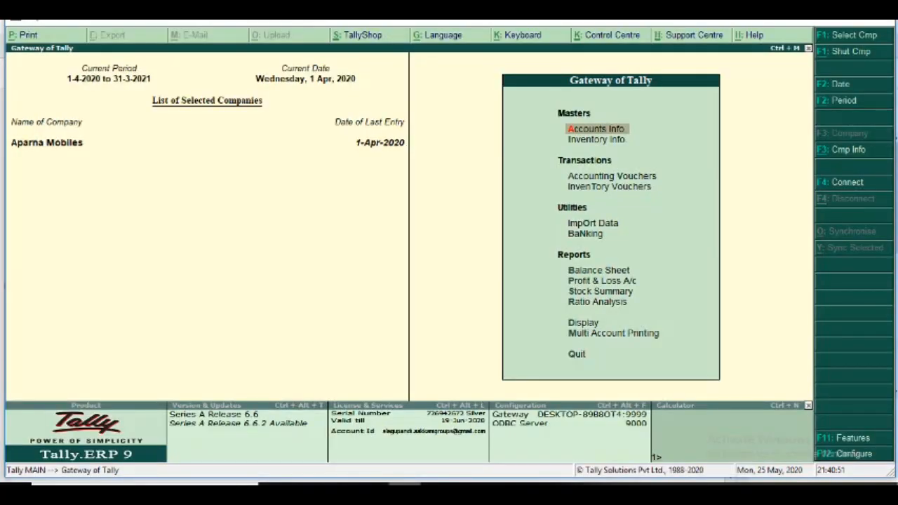
key(Down)
key(Down)
key(Down)
key(Down)
key(Down)
key(Down)
key(Down)
key(Down)
key(Down)
key(Down)
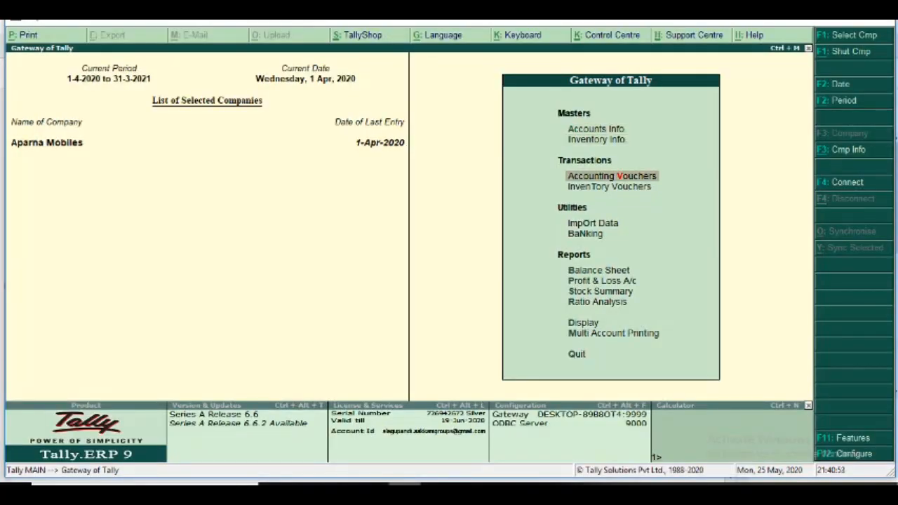
key(Return)
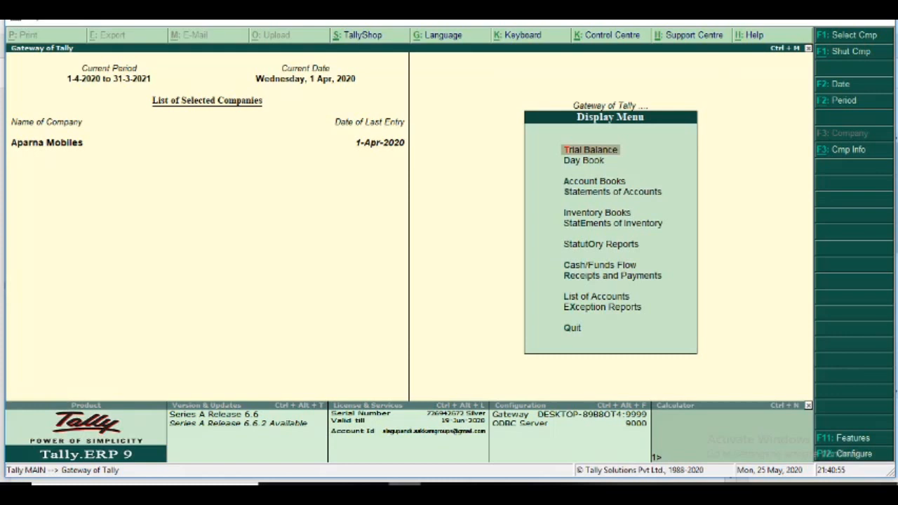
View the reports available under Account Books and return to the Display Menu.
key(Down)
key(Down)
key(Down)
key(Down)
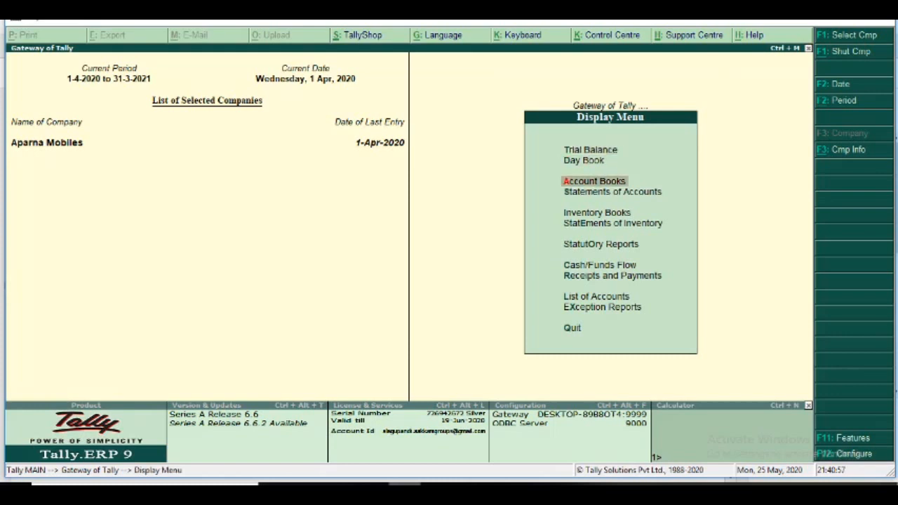
key(Up)
key(Up)
key(Return)
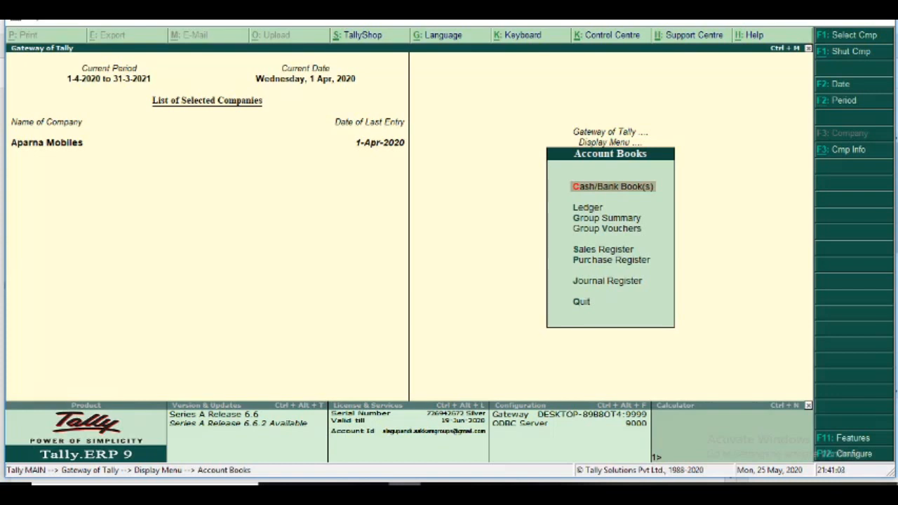
key(Escape)
Open the GST Reports list within Statutory Reports.
key(Down)
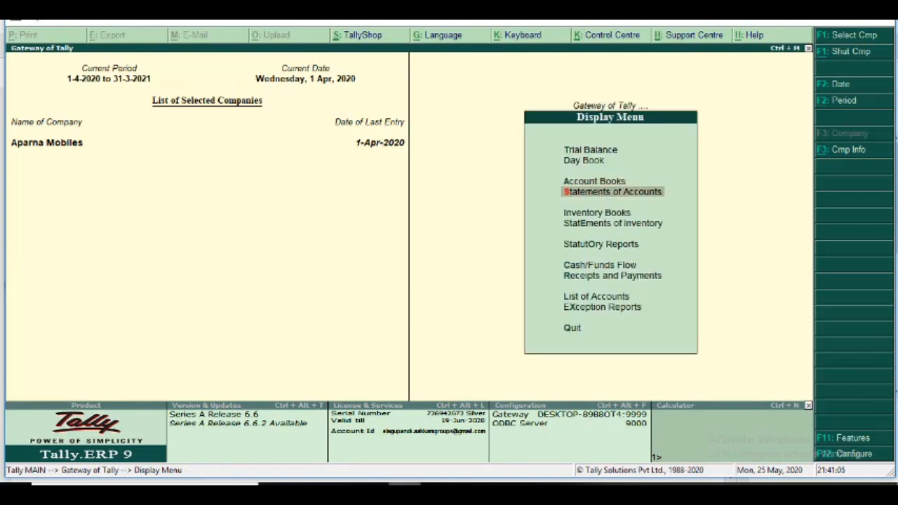
key(Down)
key(Down)
key(Down)
key(Return)
key(Return)
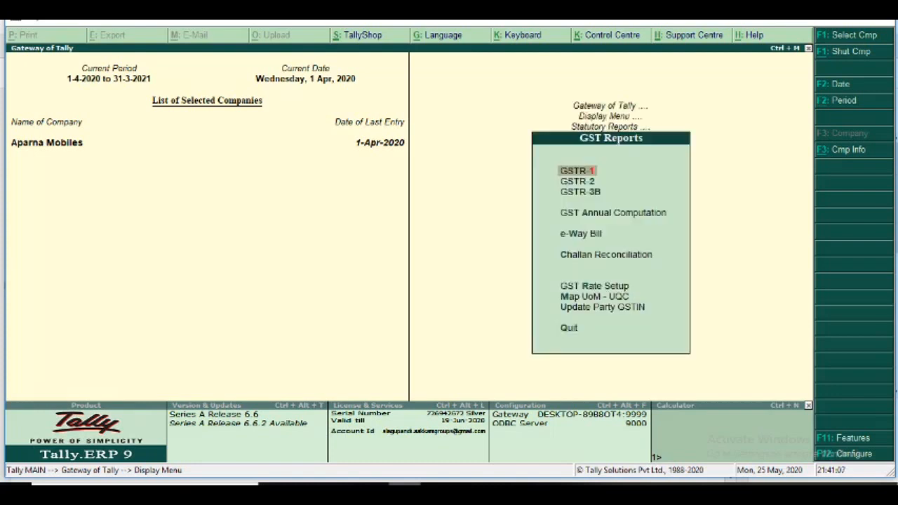
key(Up)
key(Up)
key(Up)
key(Up)
key(Up)
key(Up)
key(Up)
key(Up)
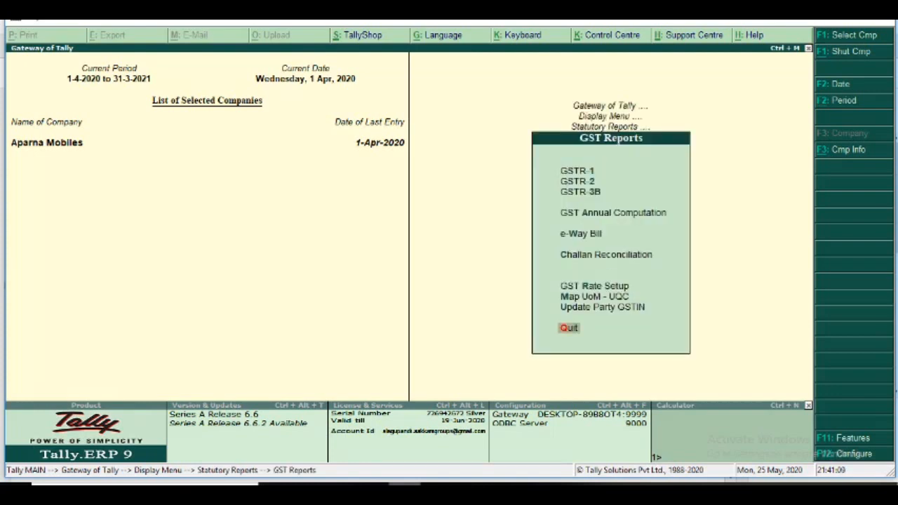
key(Up)
key(Up)
key(Down)
key(Down)
key(Up)
key(Up)
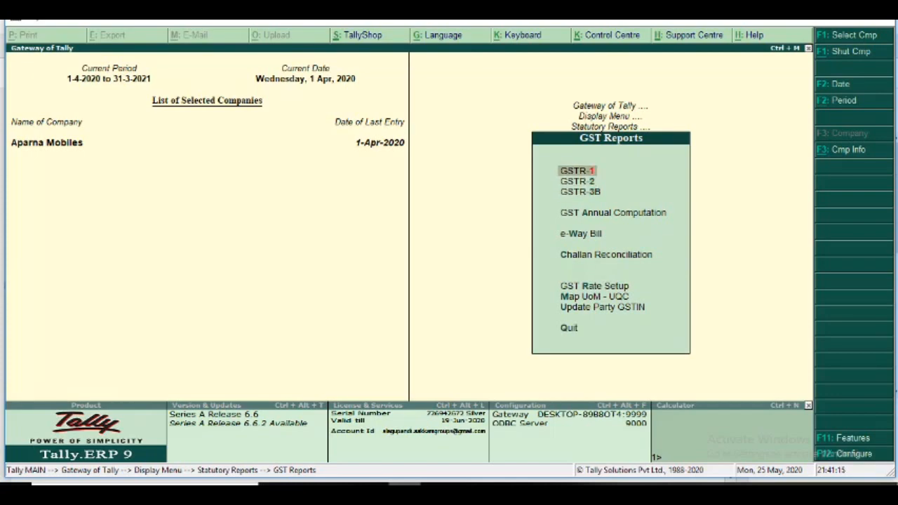
key(Down)
key(Down)
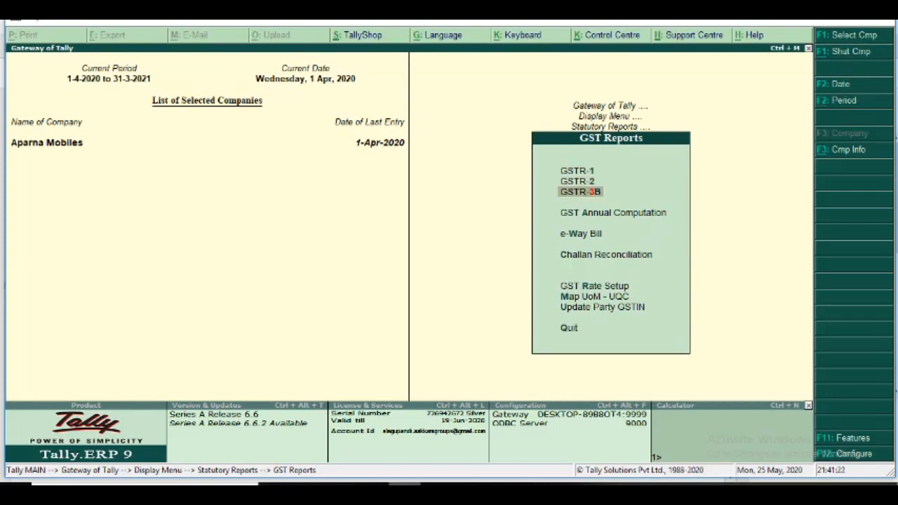
Open the GSTR-1 returns summary, examine its voucher and tax sections, and return to the GST Reports list.
key(Up)
key(Up)
key(Return)
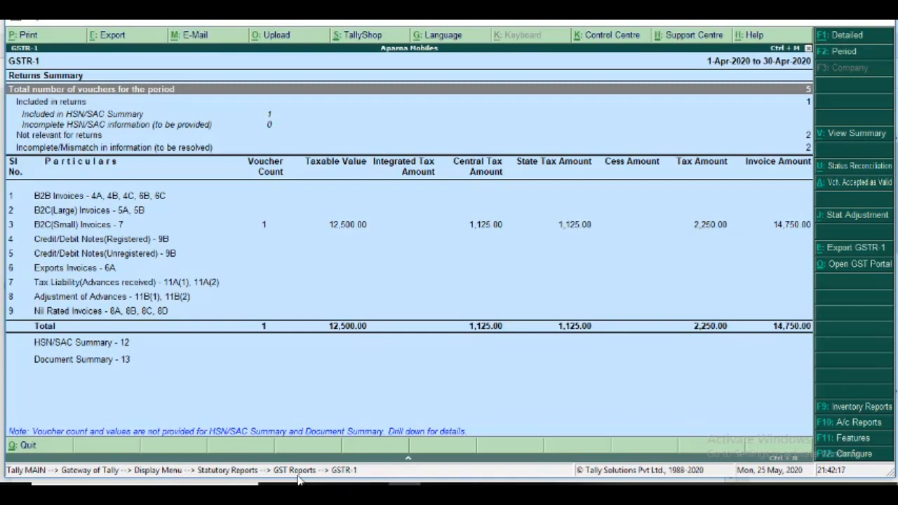
key(Escape)
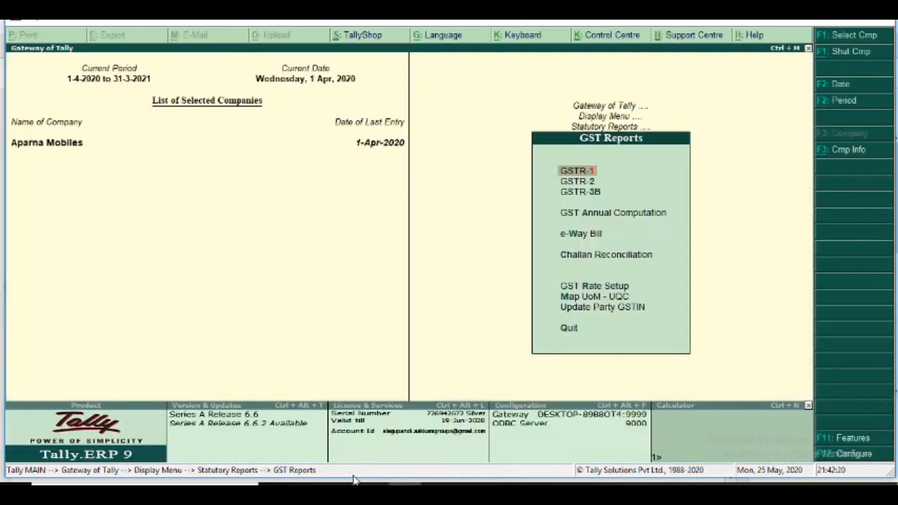
Open the GSTR-3B returns summary, examine its outward supplies and eligible ITC sections, and return to the GST Reports list.
key(Down)
key(Down)
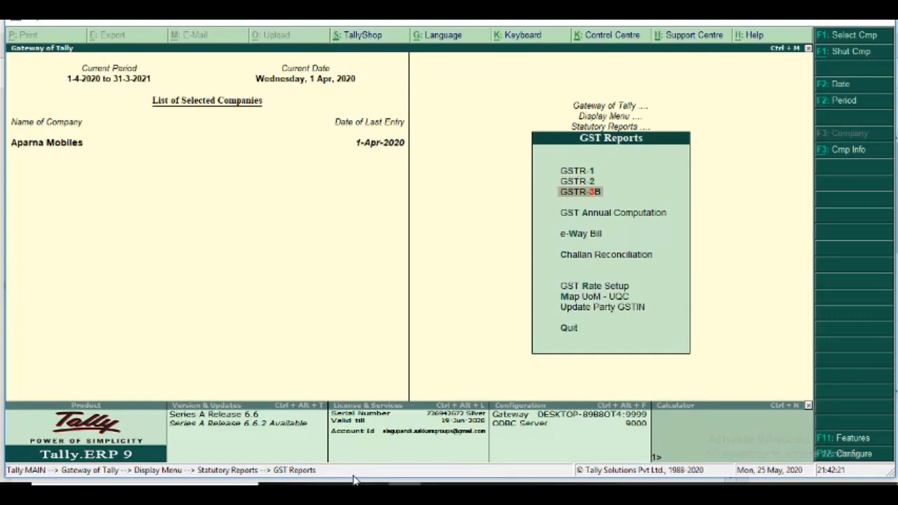
key(Return)
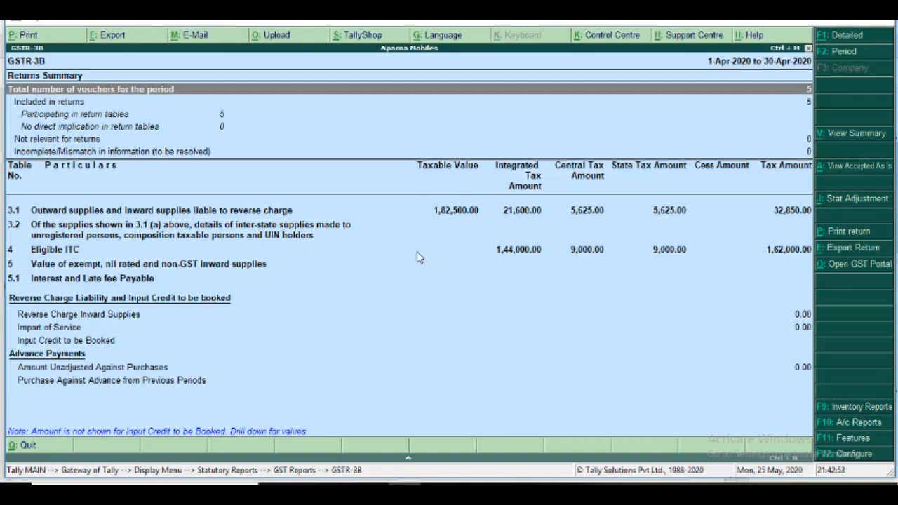
key(Escape)
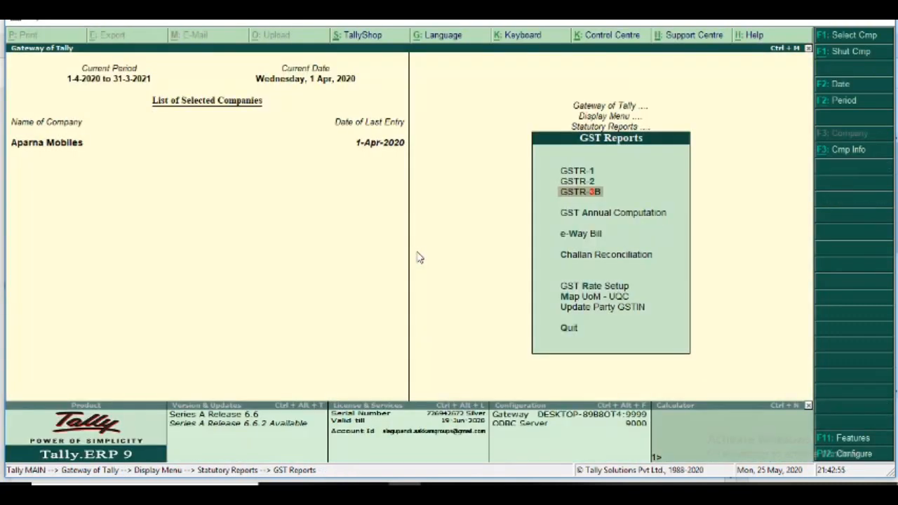
Return to the Gateway of Tally and switch back to the Day 7 Material PDF.
key(Escape)
key(Escape)
key(Escape)
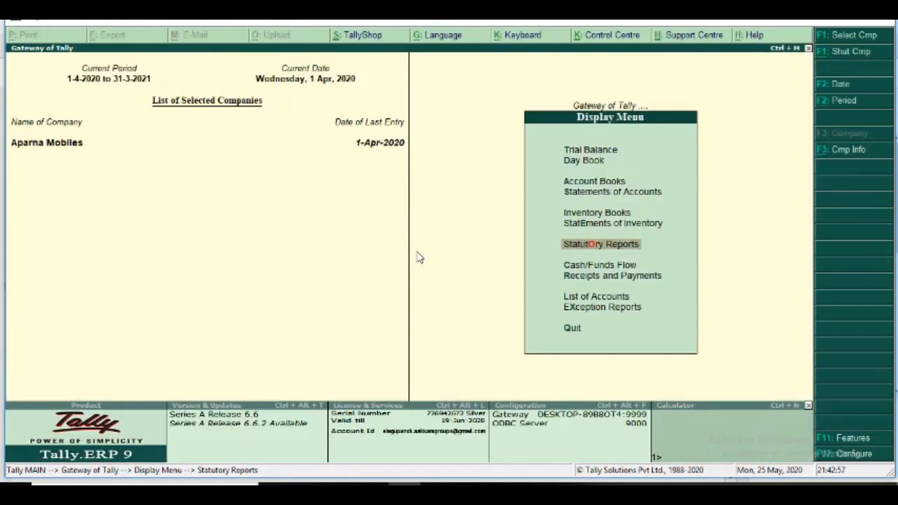
key(Escape)
key(Escape)
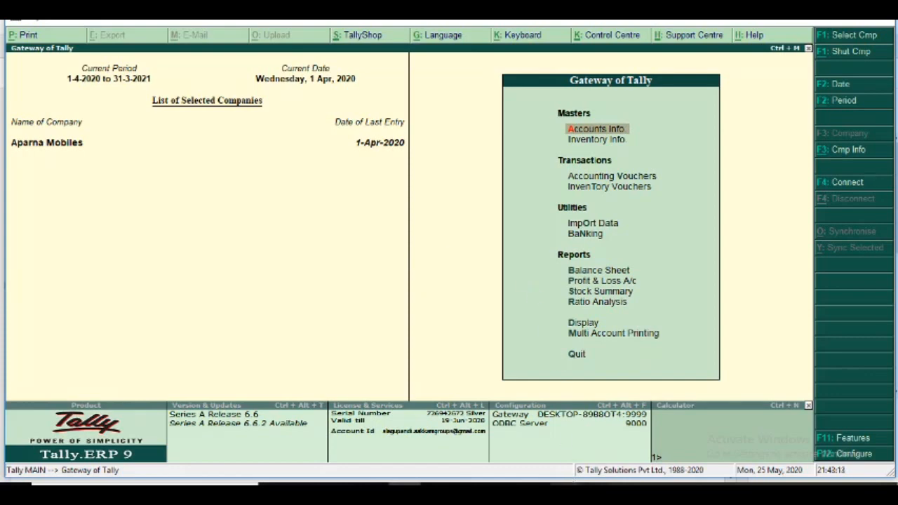
click(511, 435)
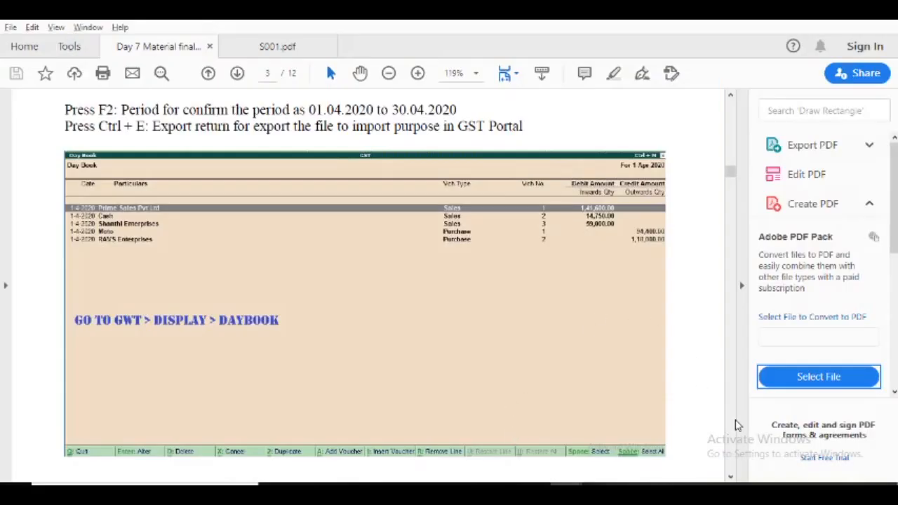
Read the PDF's overview of the three-step GSTR-1 filing process on the GST portal, and switch to Tally.ERP 9.
drag(729, 479, 729, 479)
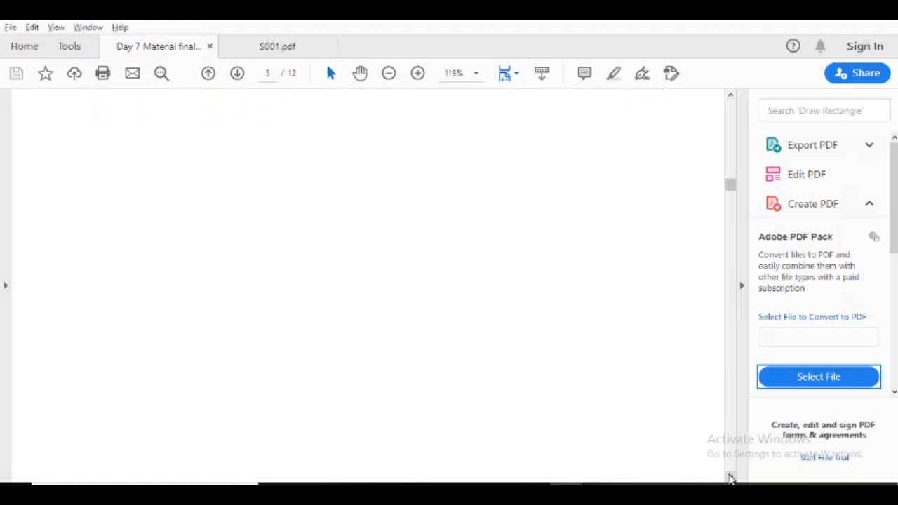
drag(730, 479, 729, 478)
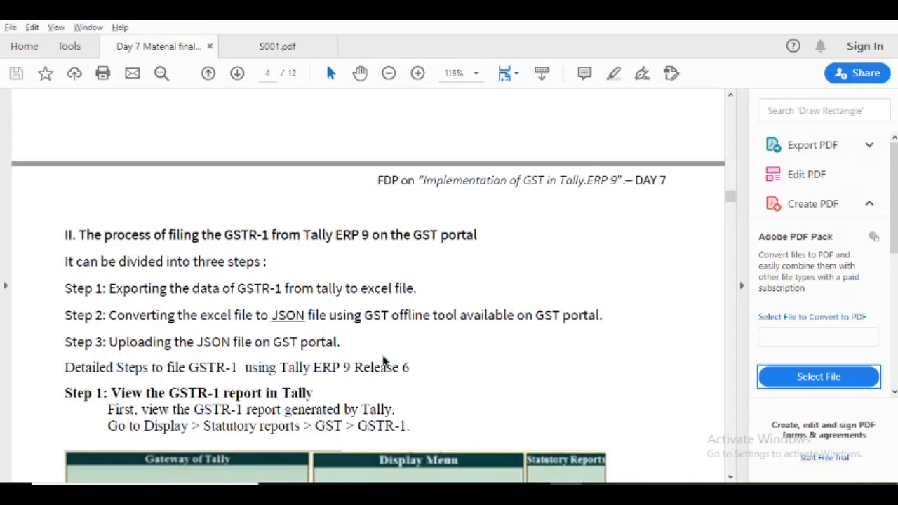
click(405, 484)
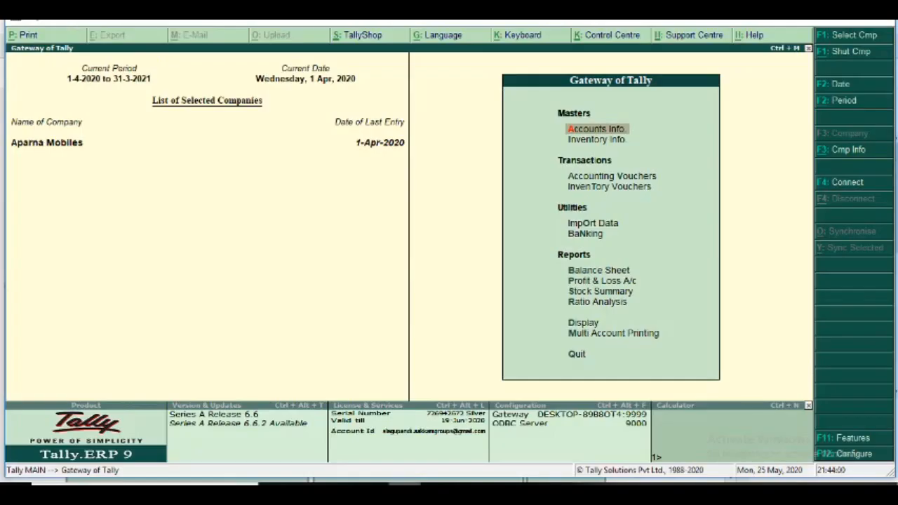
View the GSTR-1 returns summary from the GST statutory reports, and return to the GST Reports list.
click(583, 324)
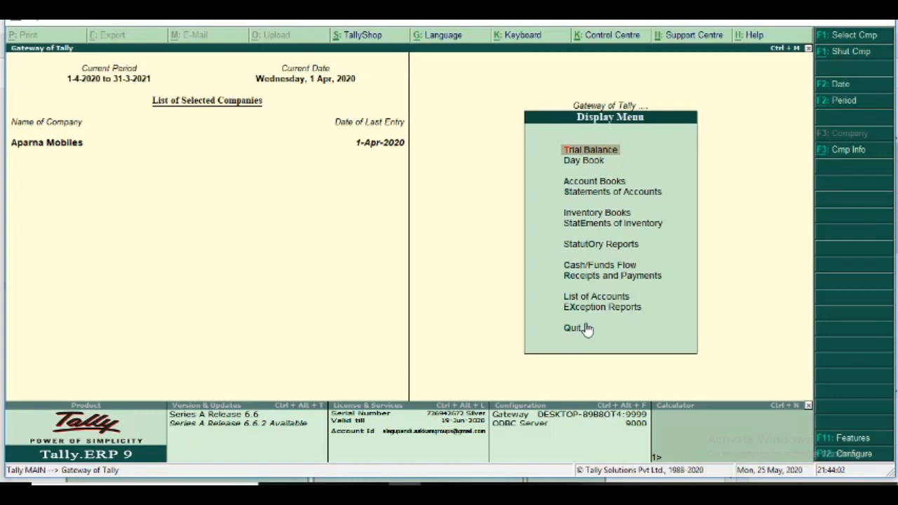
click(596, 245)
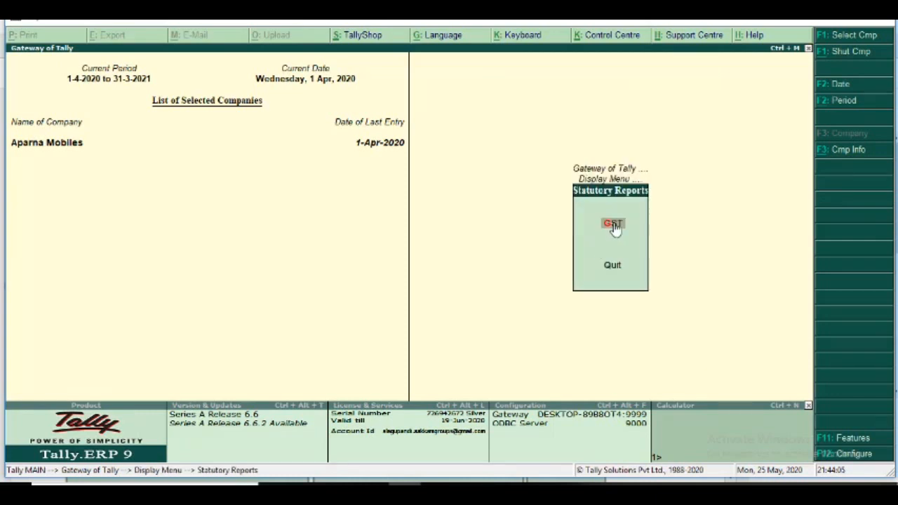
click(614, 225)
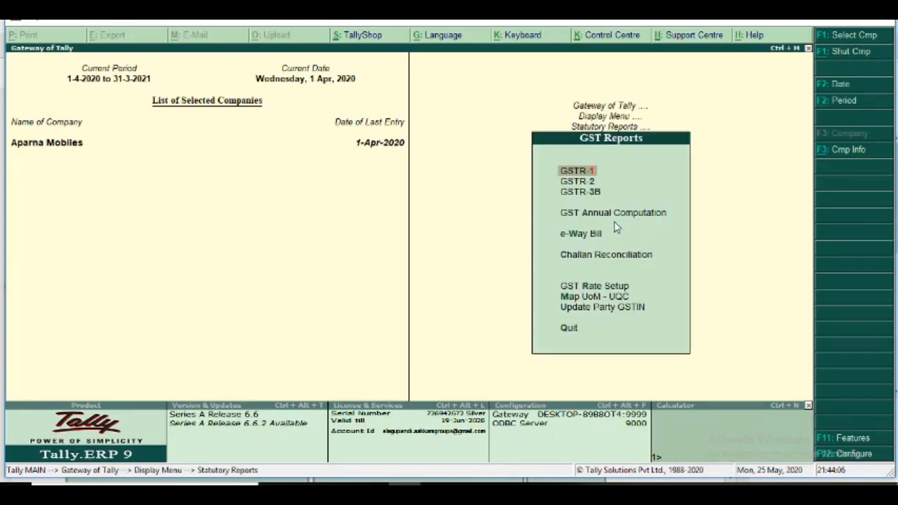
click(584, 172)
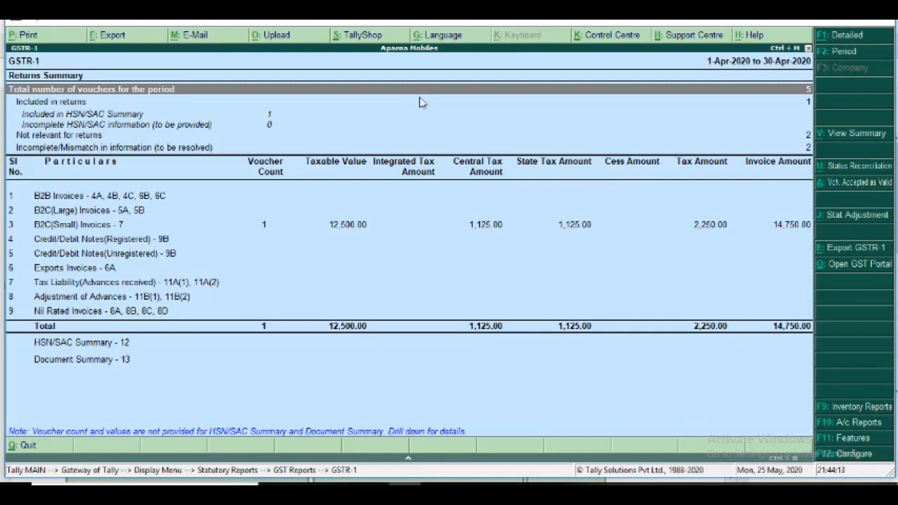
click(808, 49)
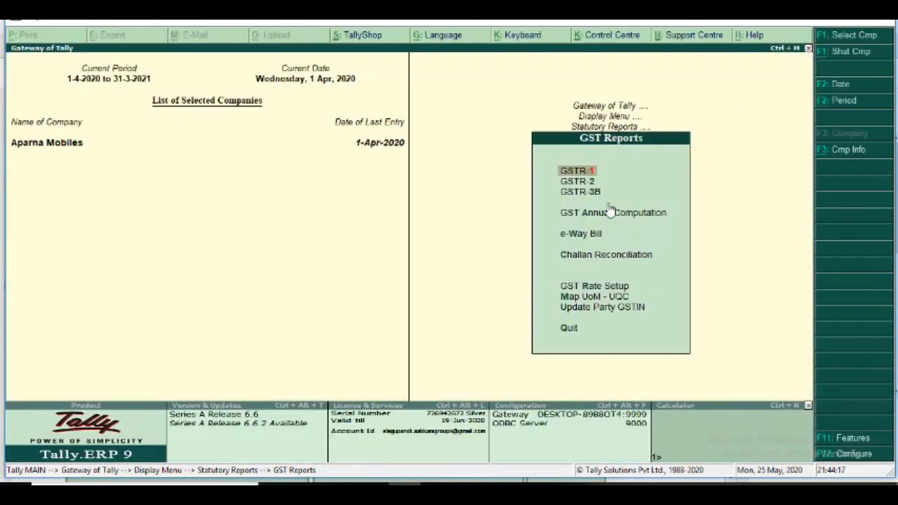
View the GSTR-3B returns summary, and switch back to the Day 7 Material PDF.
click(589, 196)
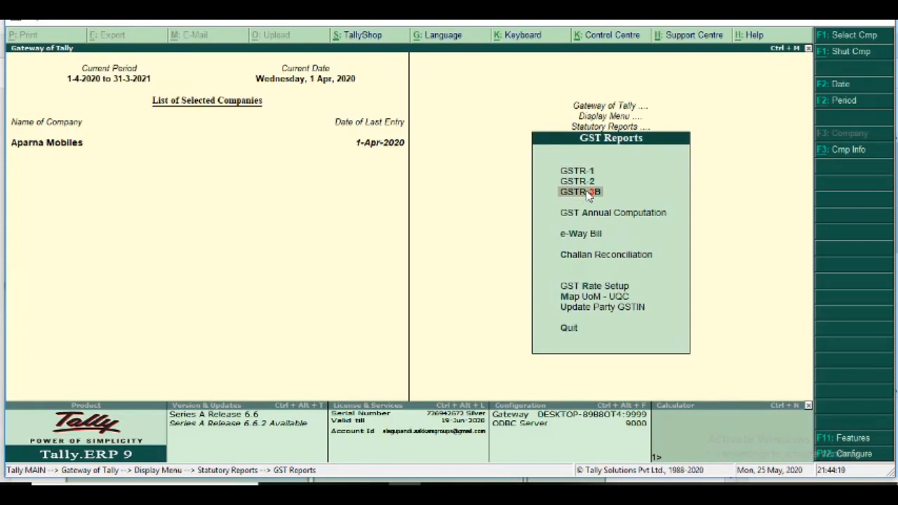
click(589, 196)
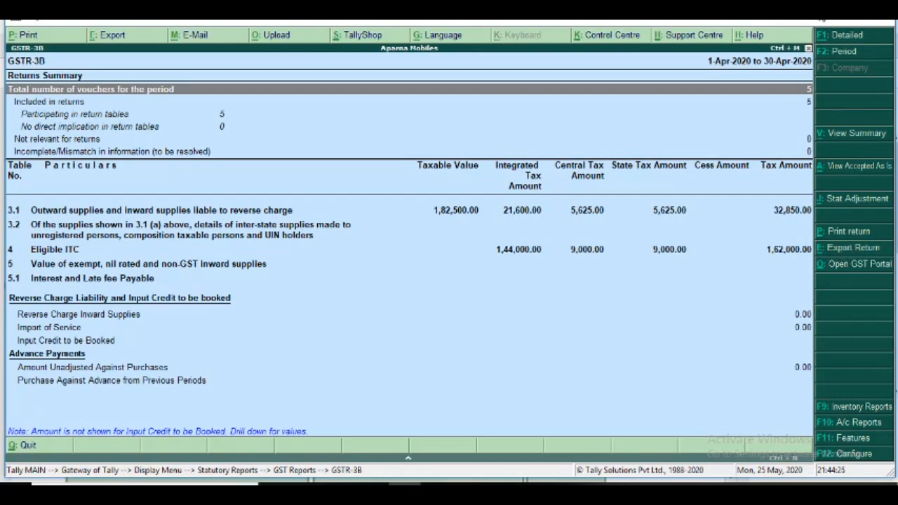
click(820, 21)
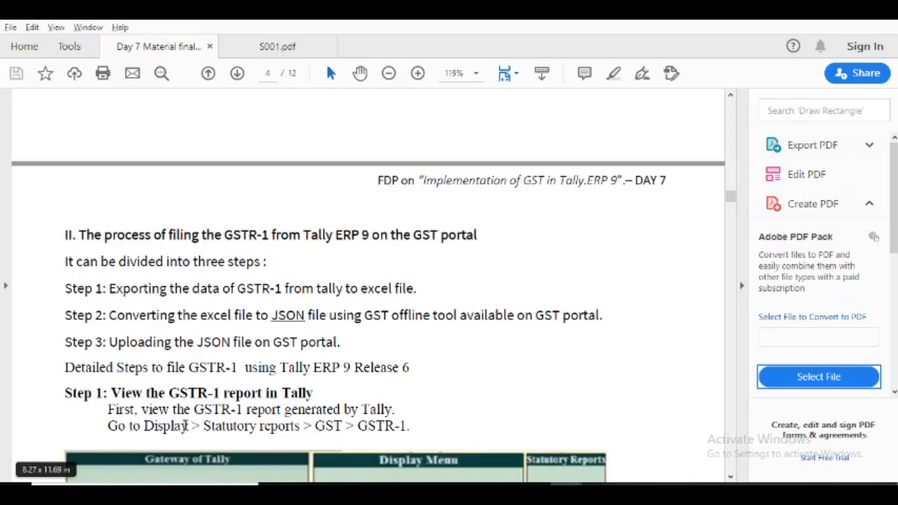
Read Steps 1 and 2 of the GSTR-1 instructions, covering the report's menu path, the Excel export and the sample returns summary.
scroll(364, 427, down, 5)
click(366, 428)
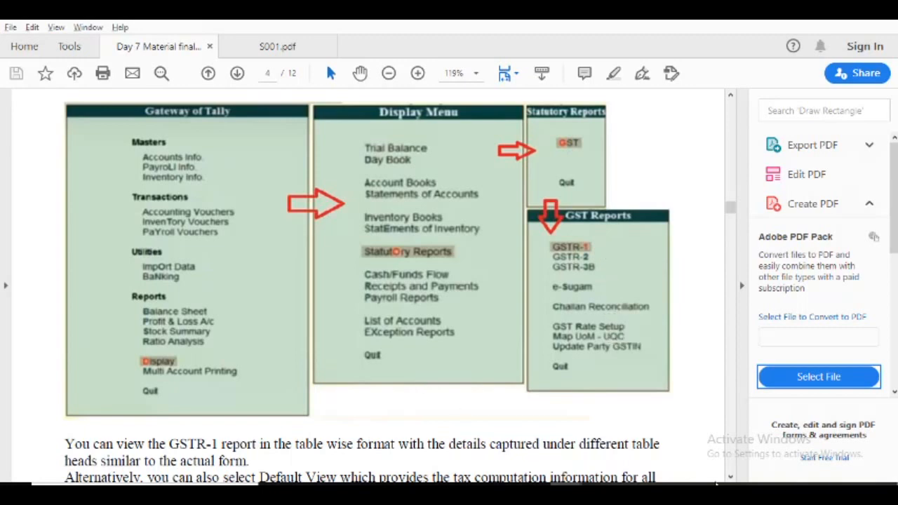
click(731, 477)
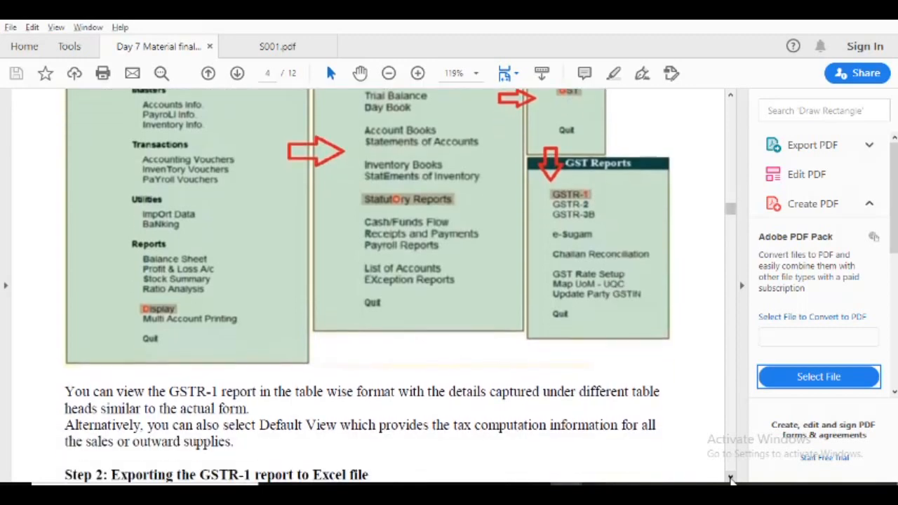
scroll(731, 477, down, 4)
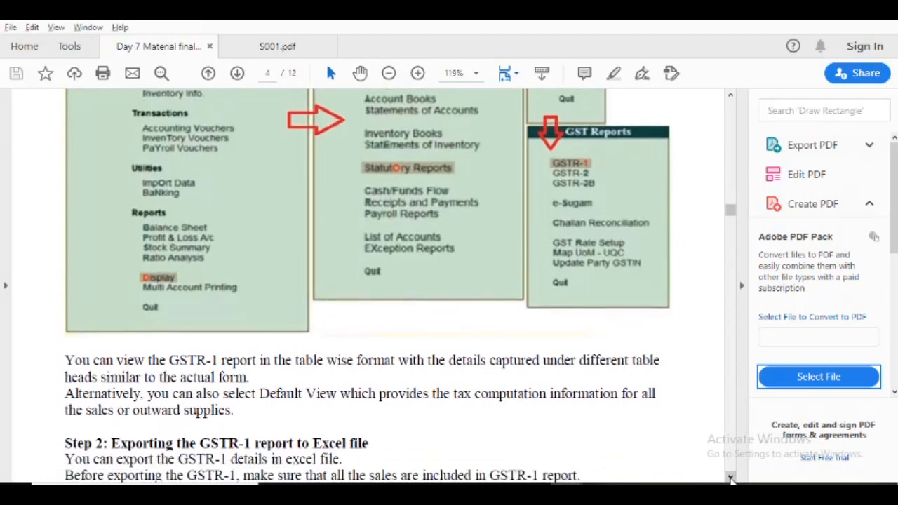
scroll(730, 477, down, 3)
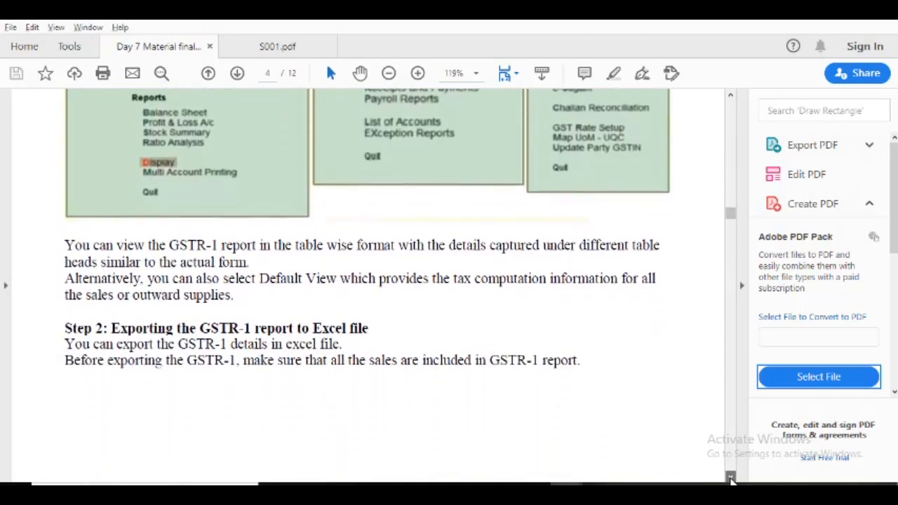
scroll(731, 477, down, 3)
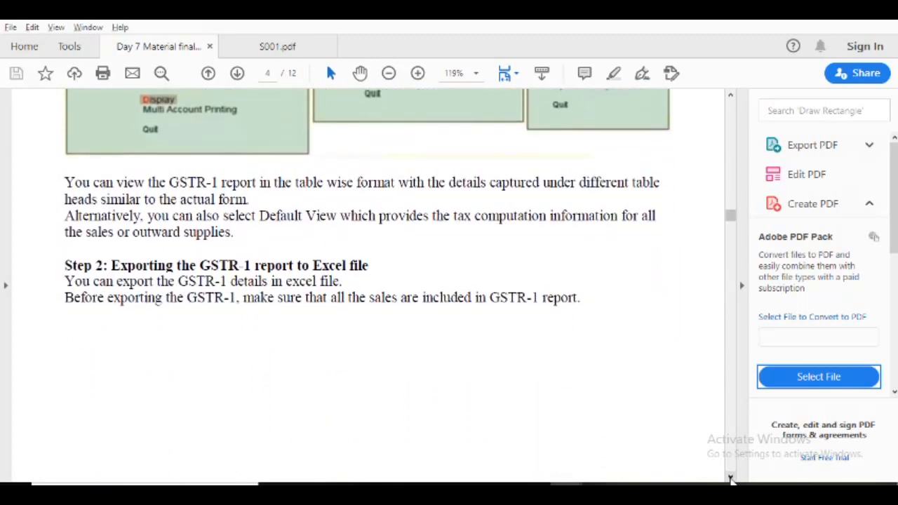
scroll(730, 477, down, 3)
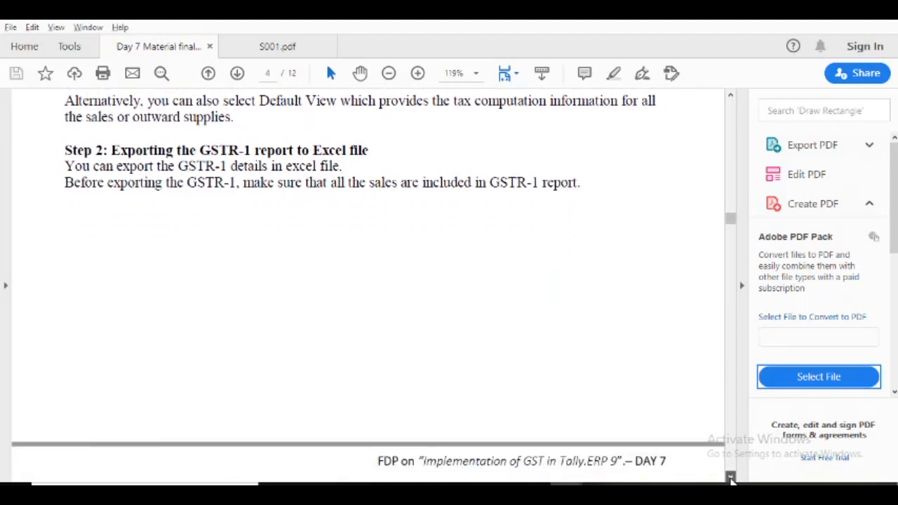
scroll(730, 479, down, 3)
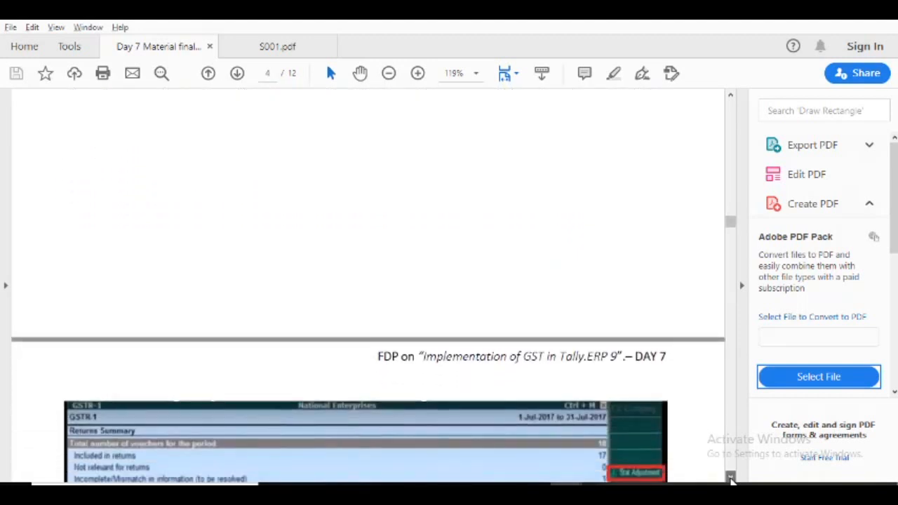
scroll(731, 479, down, 3)
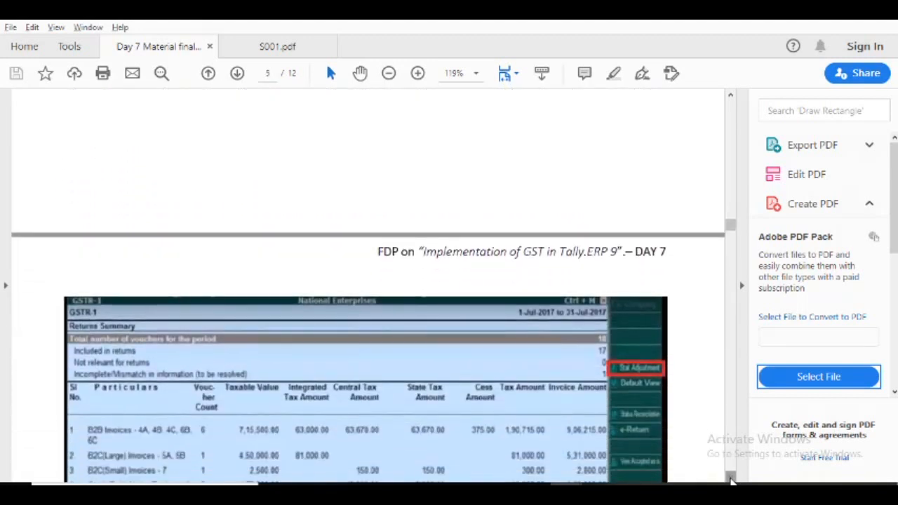
scroll(729, 478, down, 5)
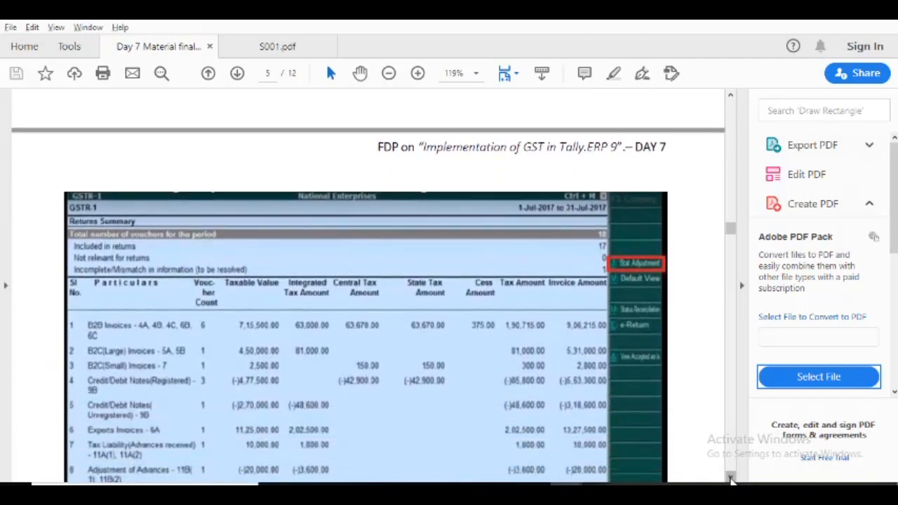
scroll(729, 478, down, 2)
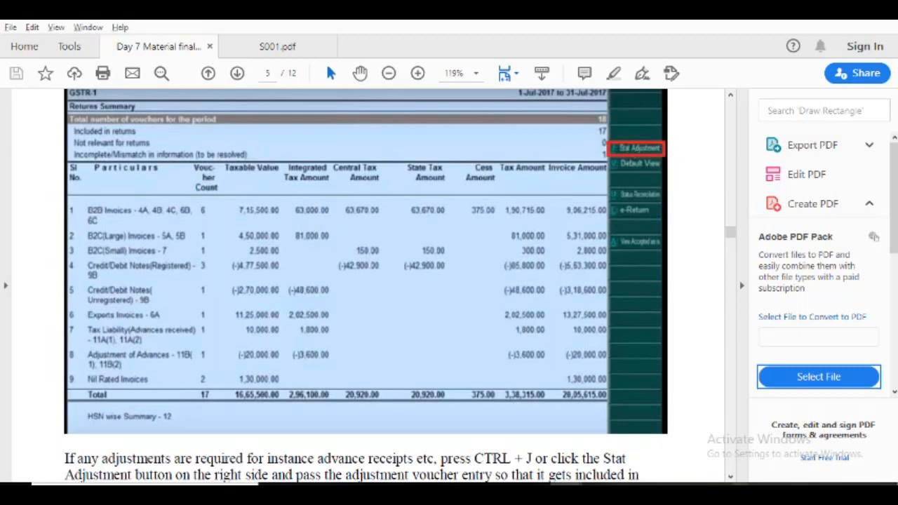
Examine the PDF's notes on Stat Adjustment entries and on exporting the GSTR-1 return with the e-Return option.
click(729, 477)
click(730, 478)
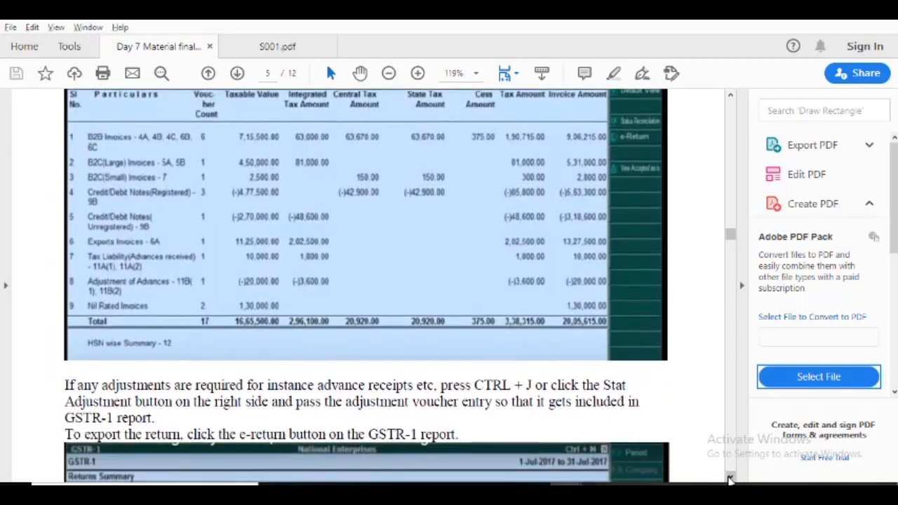
click(729, 478)
click(730, 477)
click(729, 478)
click(730, 477)
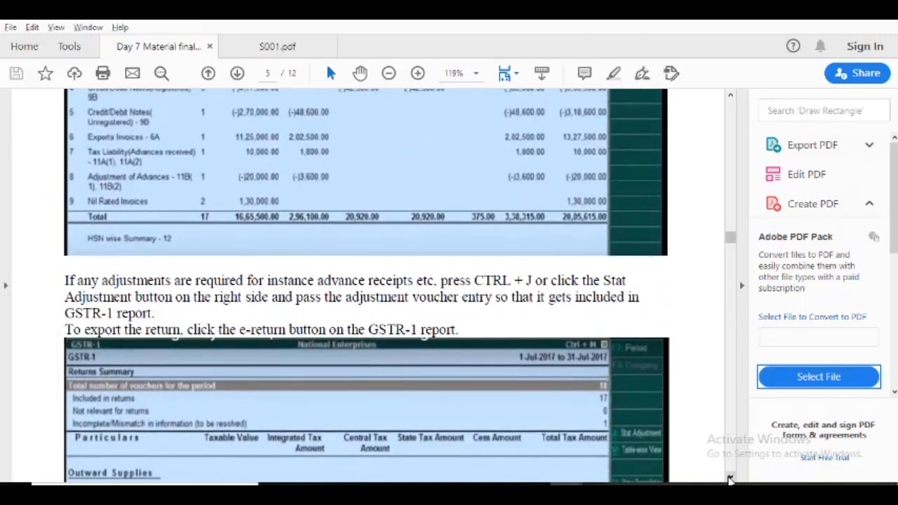
click(729, 477)
click(730, 477)
click(729, 478)
click(730, 478)
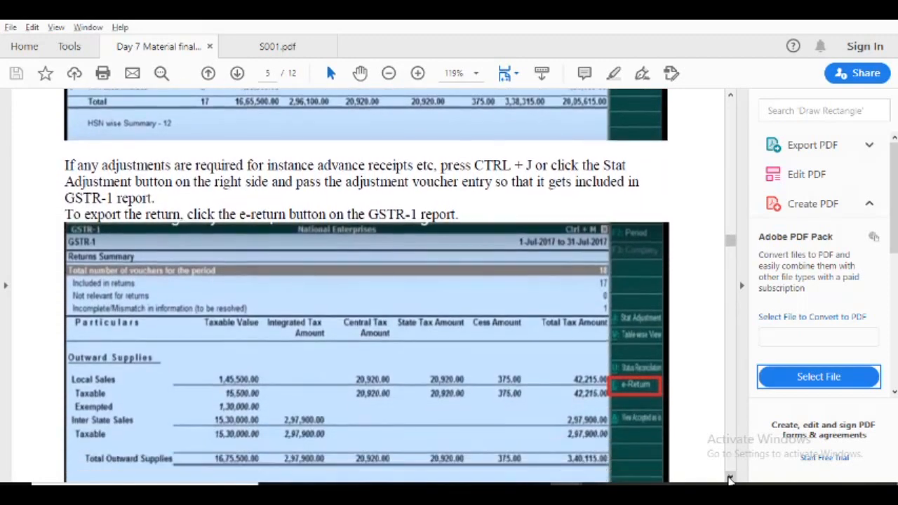
click(730, 478)
click(730, 478)
click(729, 477)
click(729, 477)
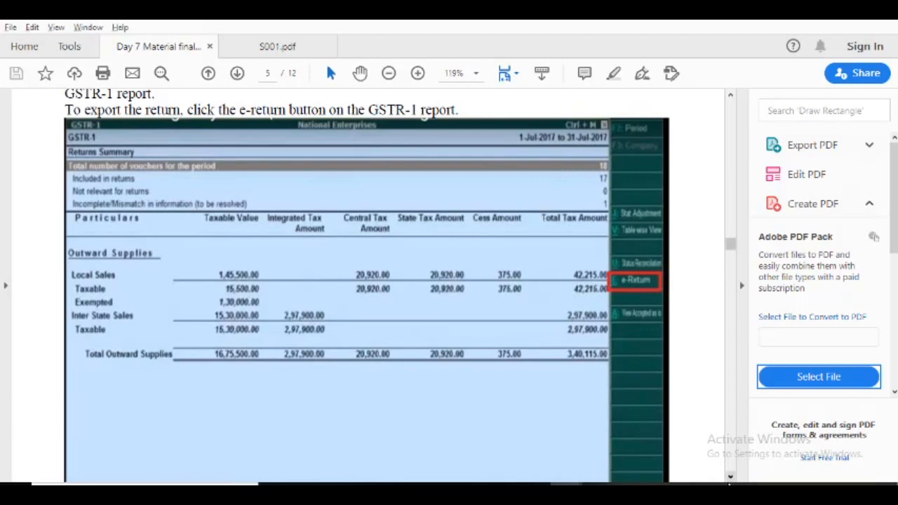
Read Steps 3 and 4 on creating the JSON file with the GST offline tool and uploading it to the GST portal.
click(730, 477)
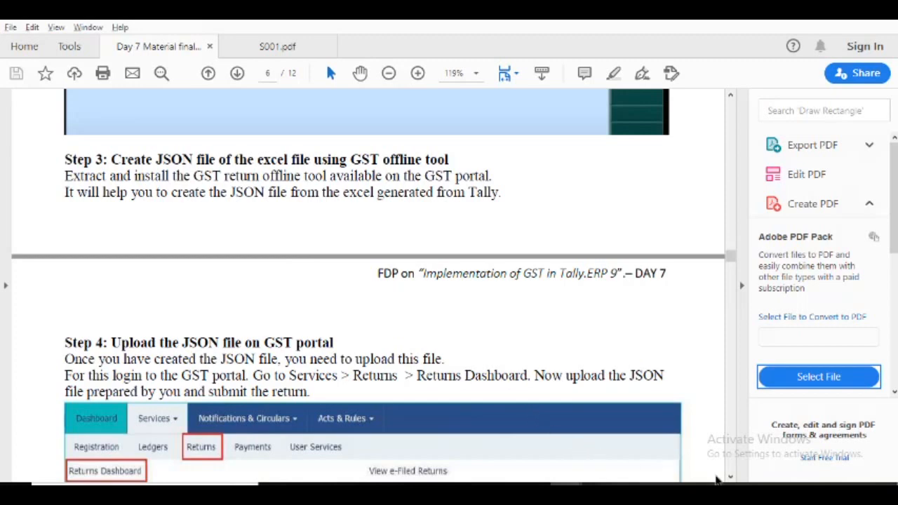
drag(730, 478, 730, 477)
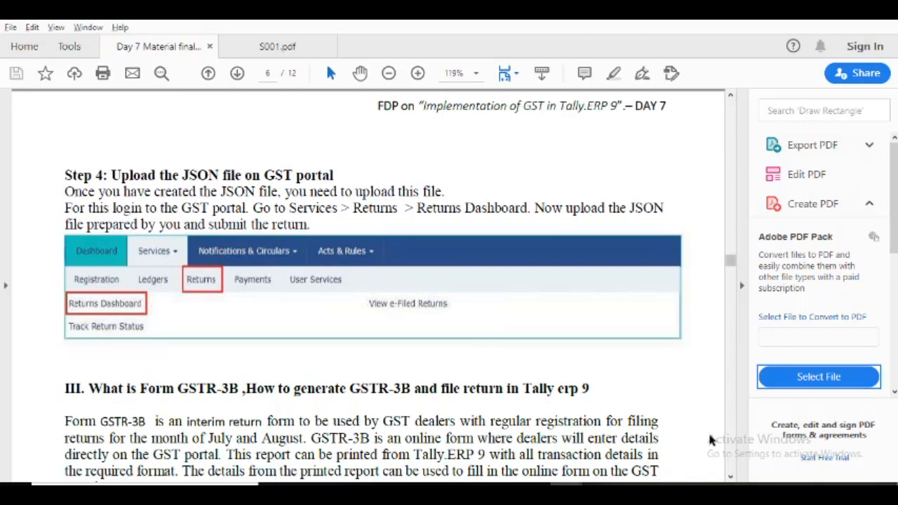
Read section III on Form GSTR-3B, including how to view the report, its sample screen and its Returns Summary section.
click(730, 477)
drag(730, 477, 730, 477)
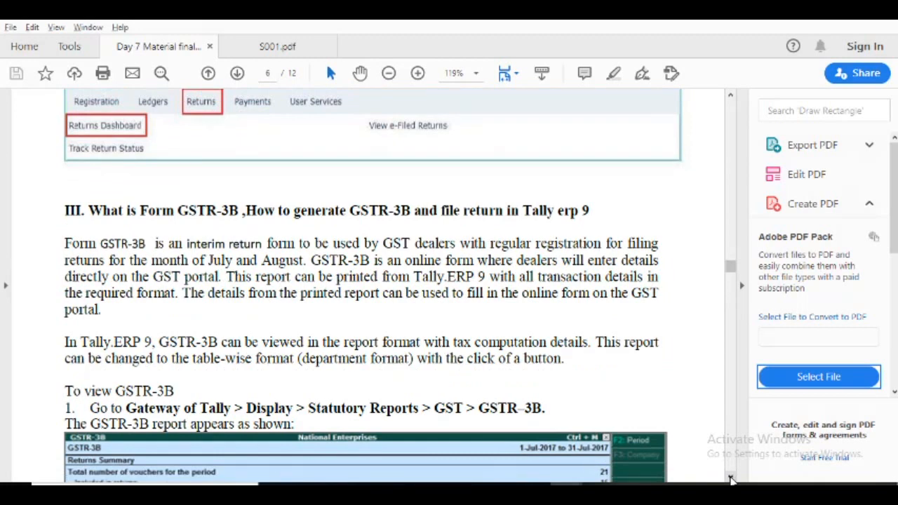
drag(730, 479, 730, 479)
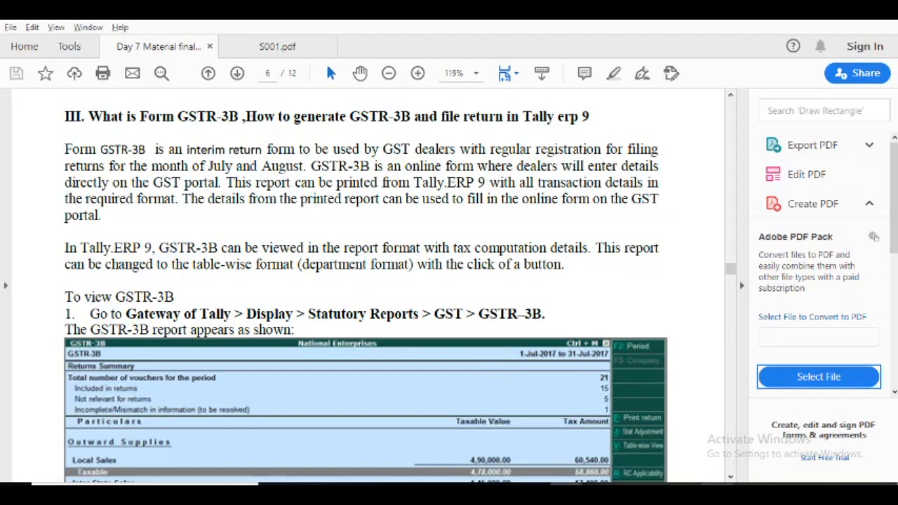
drag(728, 481, 730, 478)
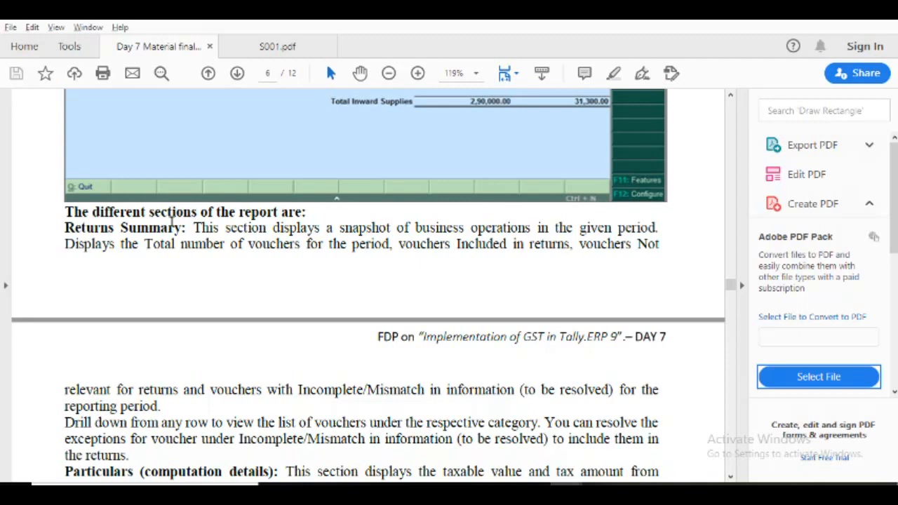
scroll(171, 222, up, 20)
scroll(171, 222, down, 10)
scroll(171, 222, down, 20)
scroll(172, 222, down, 1)
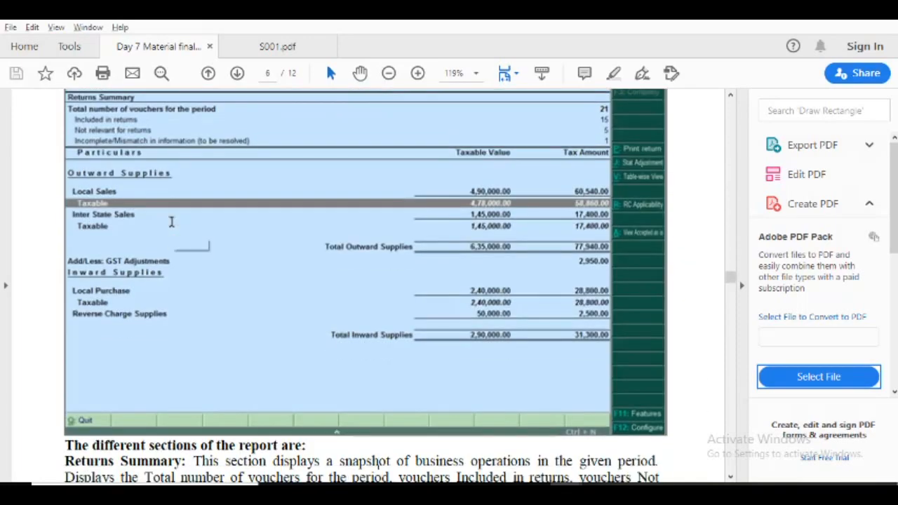
scroll(171, 222, down, 8)
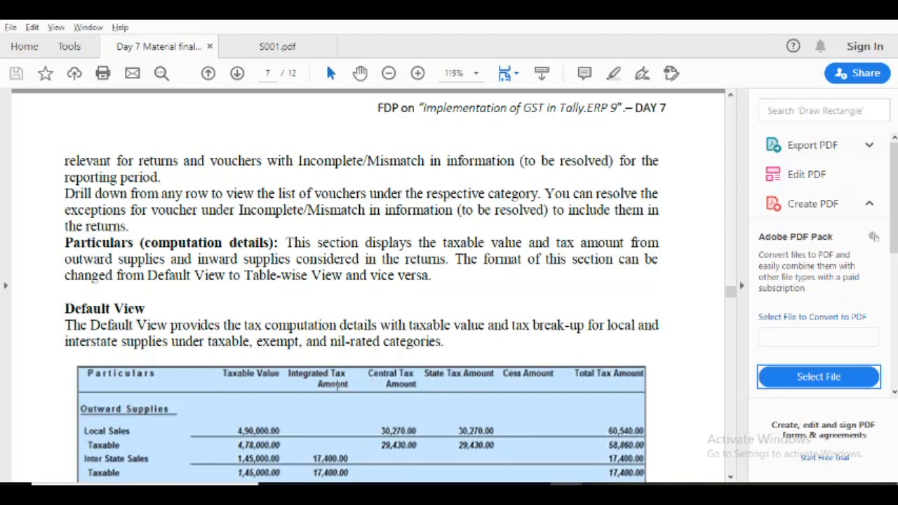
Examine the GSTR-3B Default View and Table-wise View samples, down to the Generate GSTR-3B and File Returns heading.
click(730, 477)
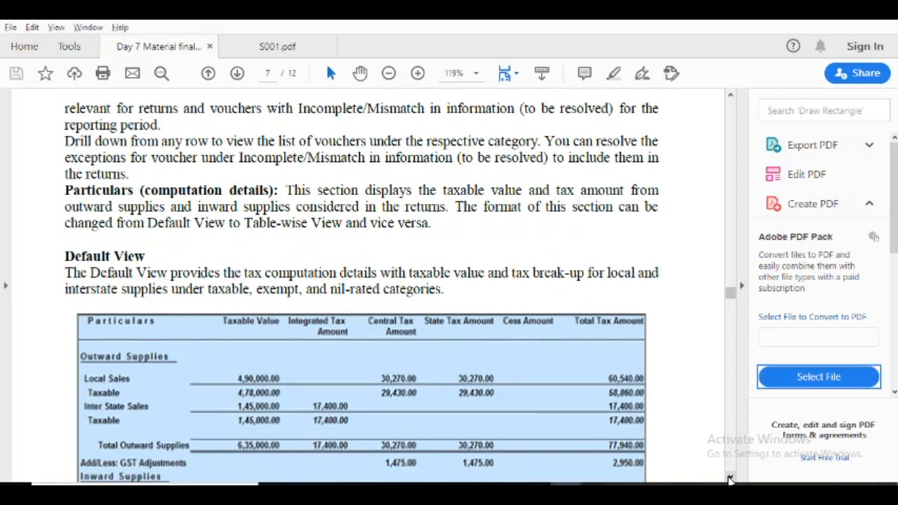
click(730, 477)
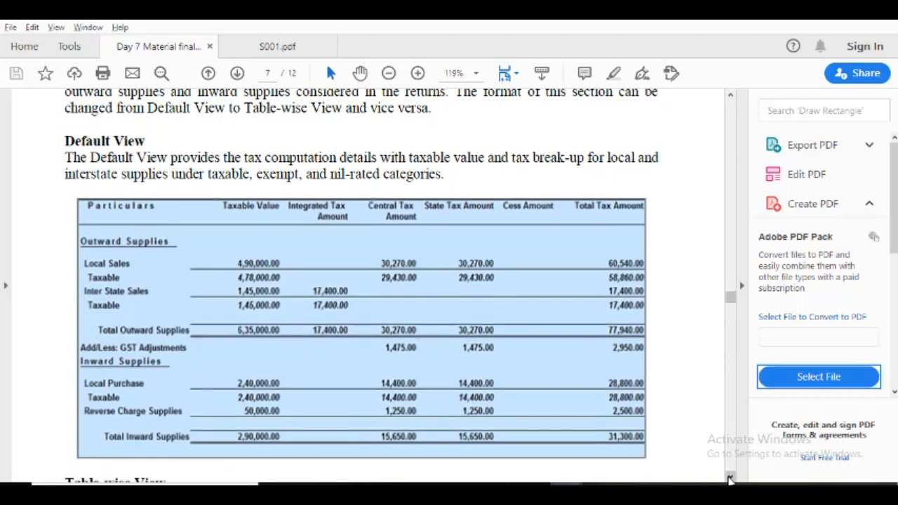
click(729, 478)
click(729, 478)
click(729, 477)
click(729, 478)
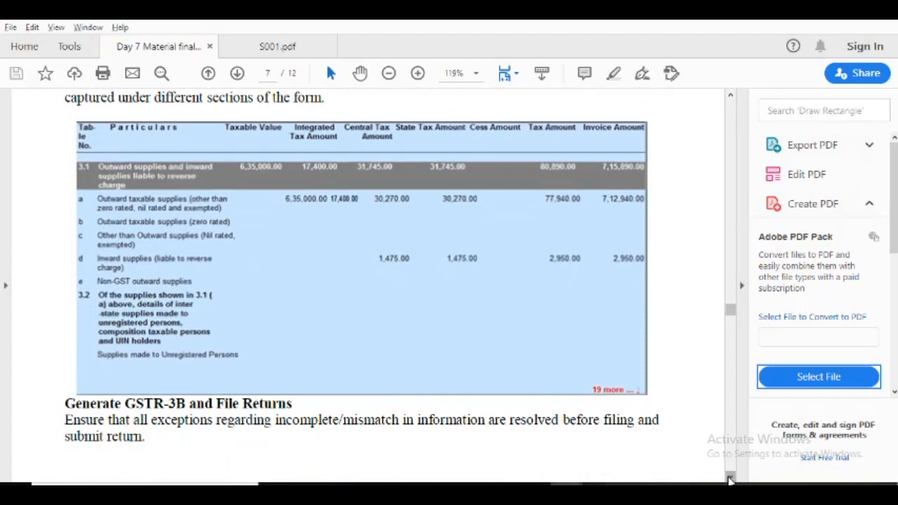
Read the File GSTR-3B section on Method 1, generating the JSON file from Tally.ERP 9, including the Exporting GSTR-3B sample.
click(729, 478)
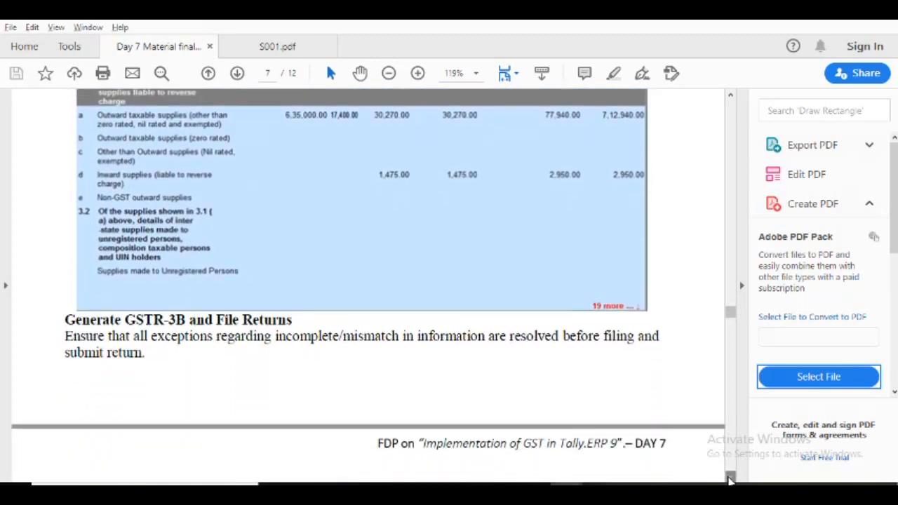
click(730, 478)
click(729, 478)
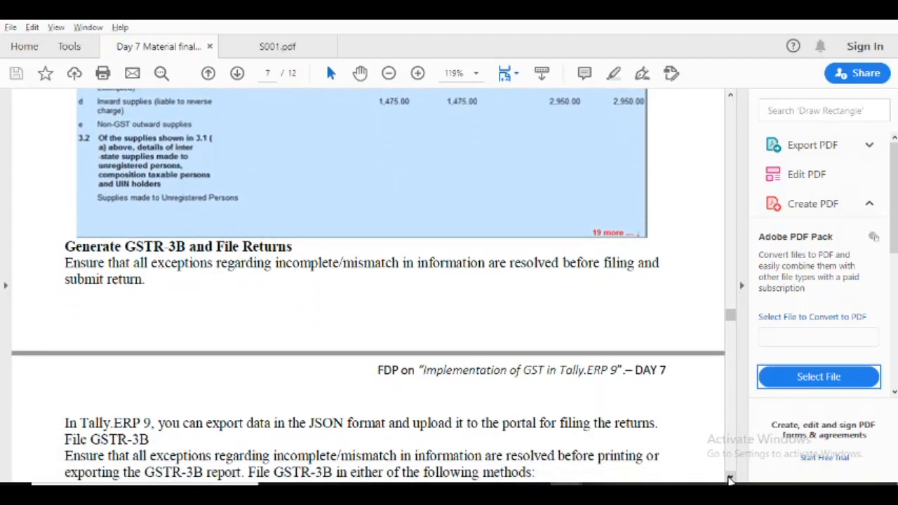
click(730, 478)
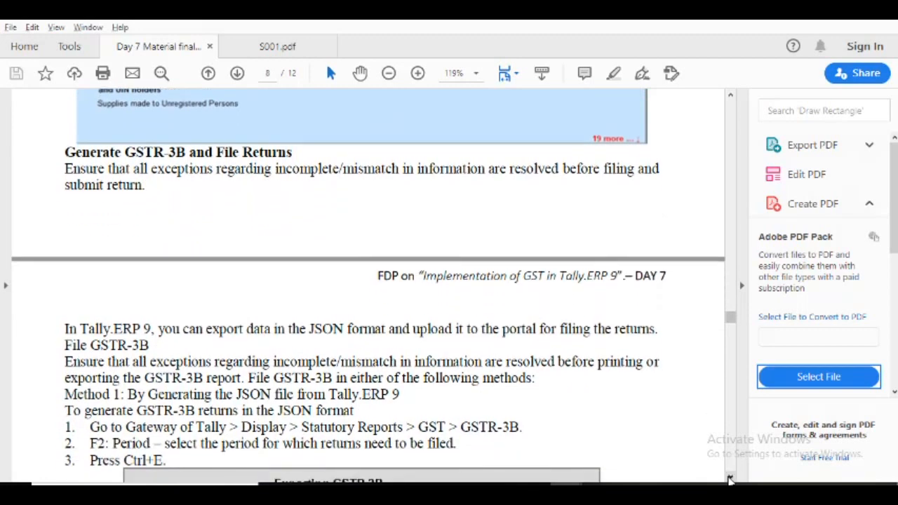
click(730, 478)
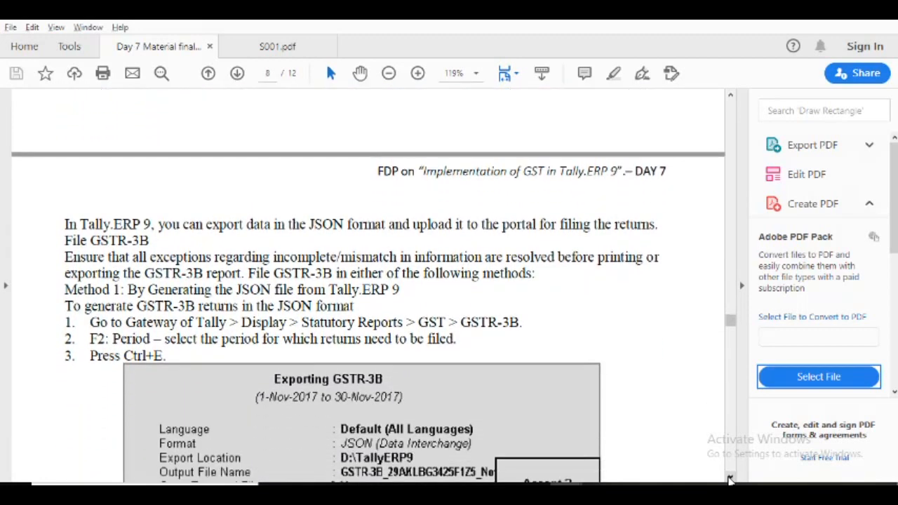
click(730, 478)
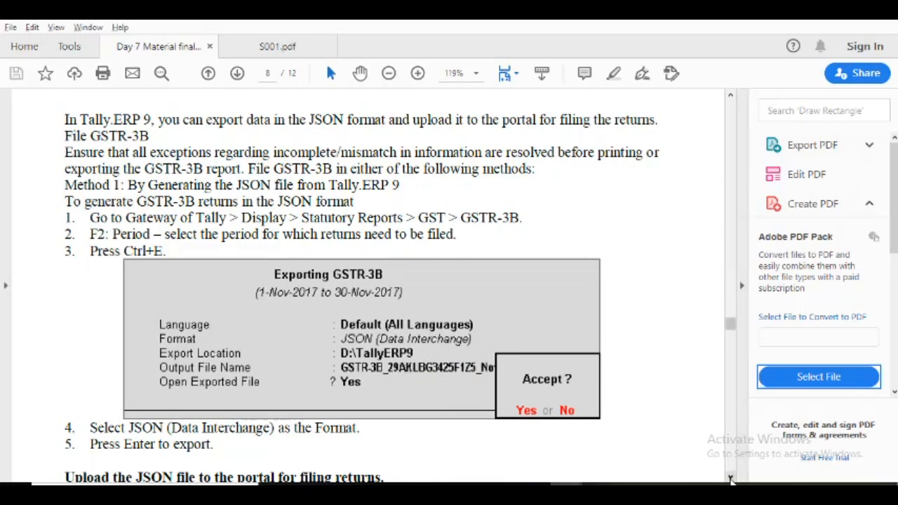
Read the section on uploading the JSON file for filing returns, including the sample GST portal login page.
drag(730, 477, 730, 477)
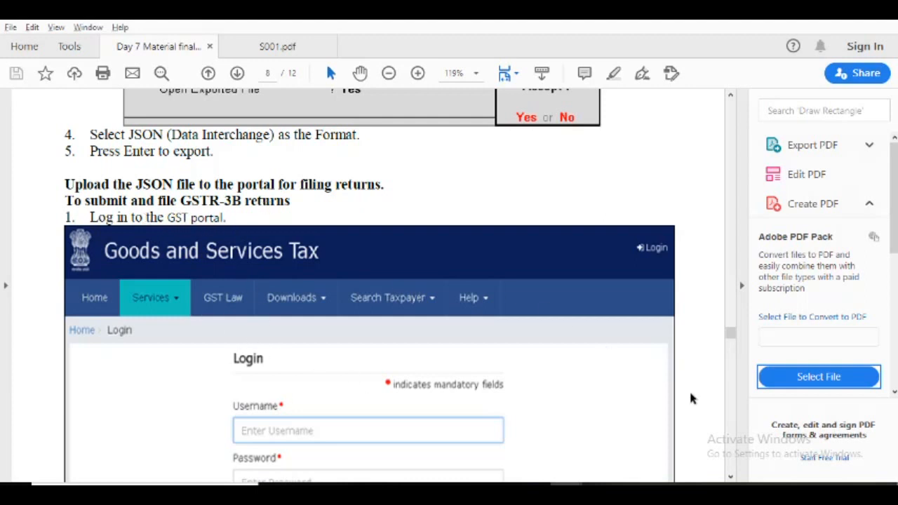
click(730, 476)
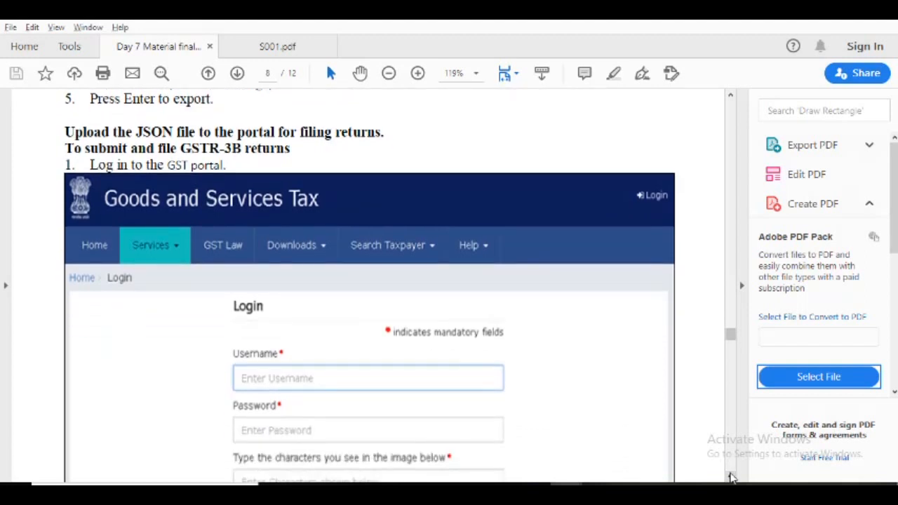
click(730, 476)
click(730, 477)
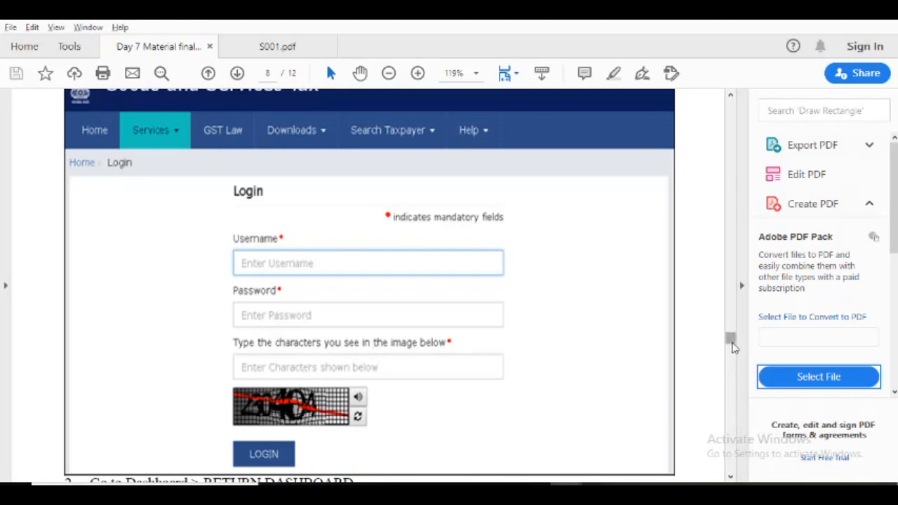
Examine the GST portal dashboard sample and Step 3 on choosing the Return Filing Period, including the File Returns sample.
drag(731, 342, 732, 359)
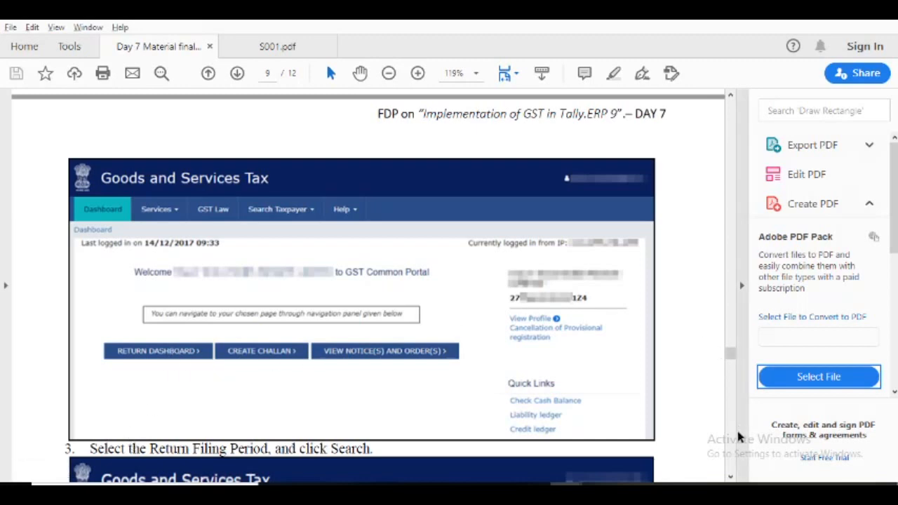
click(730, 477)
click(730, 479)
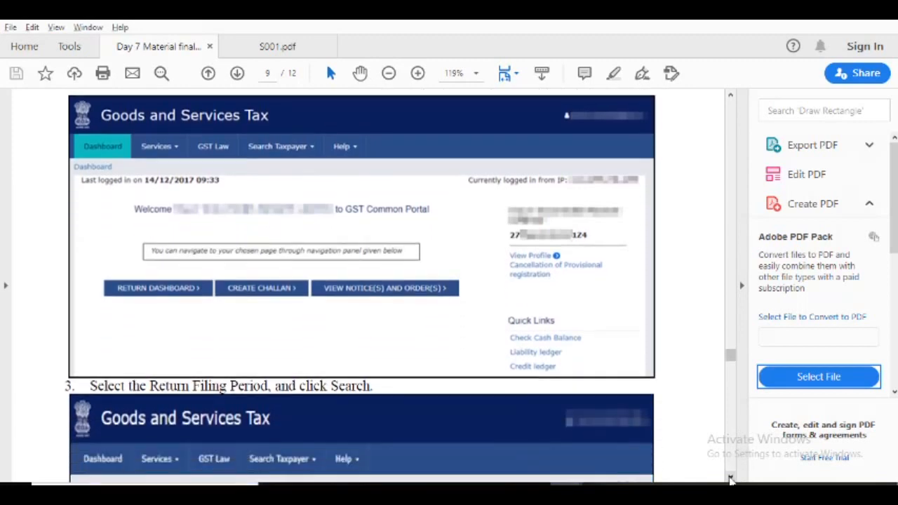
drag(730, 479, 731, 477)
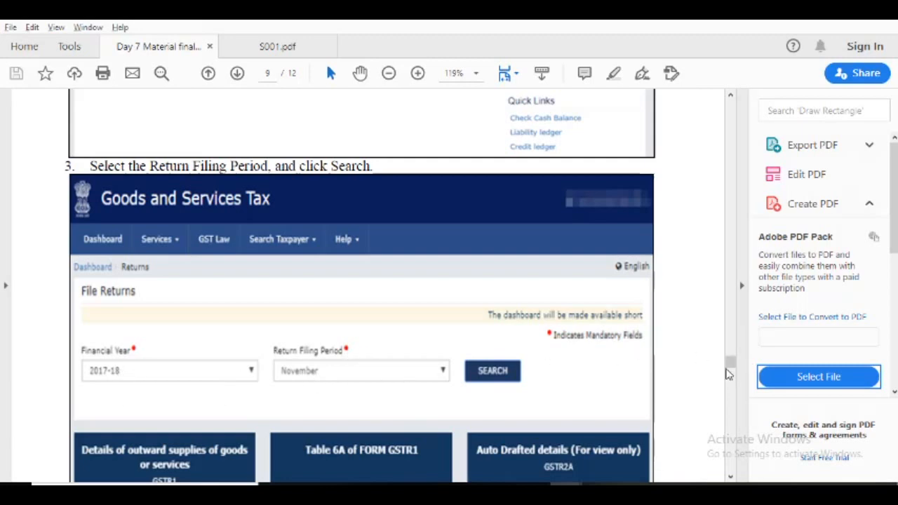
drag(732, 363, 733, 372)
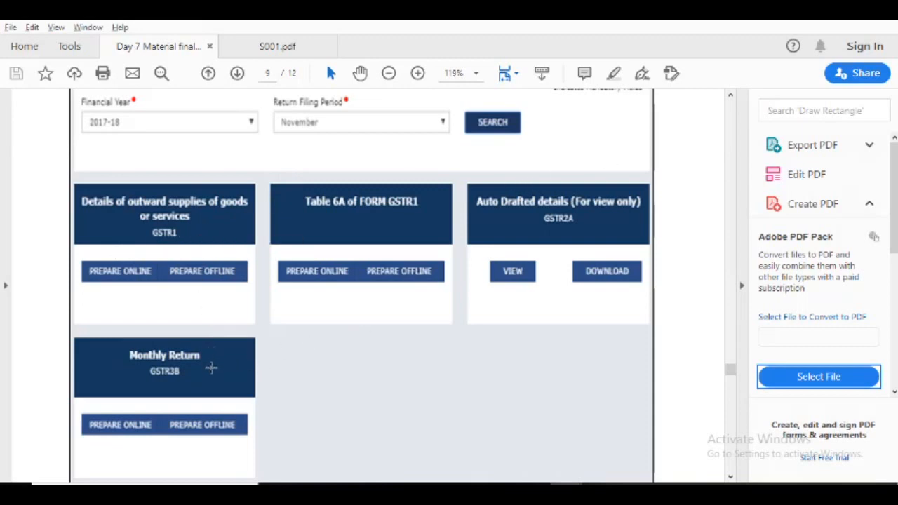
Read Step 4 on importing the JSON file through PREPARE OFFLINE under Monthly Return GSTR3B.
click(731, 479)
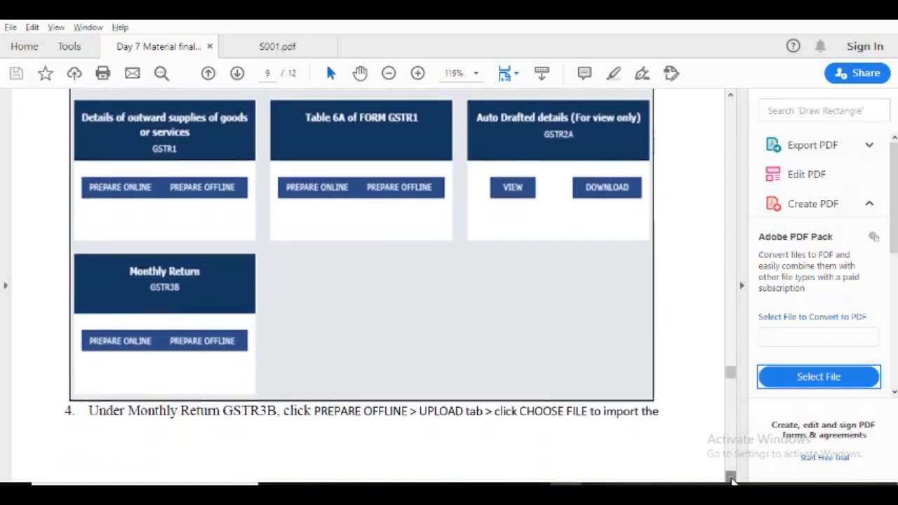
click(731, 479)
click(731, 478)
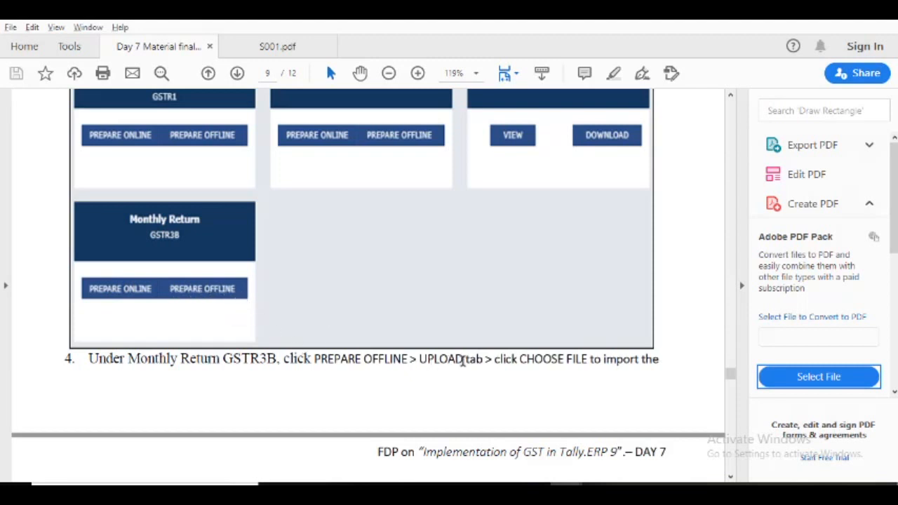
click(730, 477)
click(730, 479)
click(730, 479)
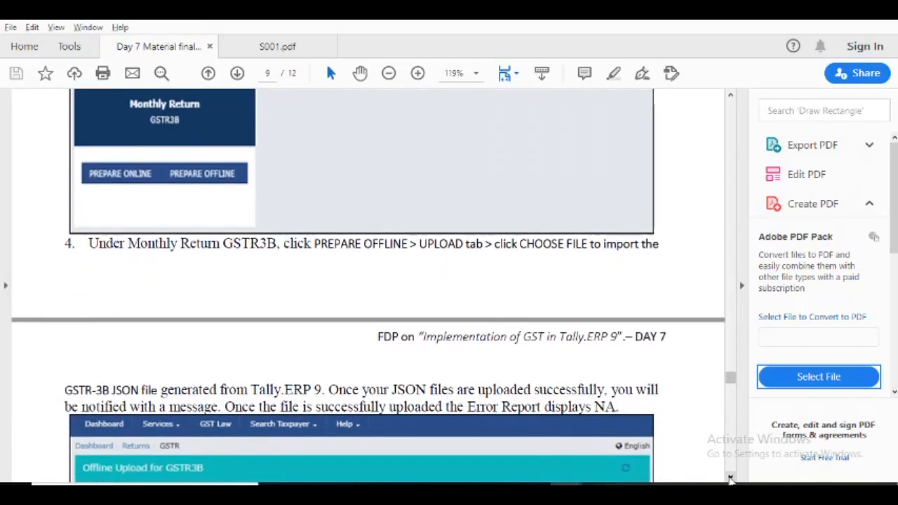
Examine the Offline Upload for GSTR3B sample, including its Upload History and Error Report columns.
click(731, 479)
click(730, 479)
click(730, 479)
click(730, 479)
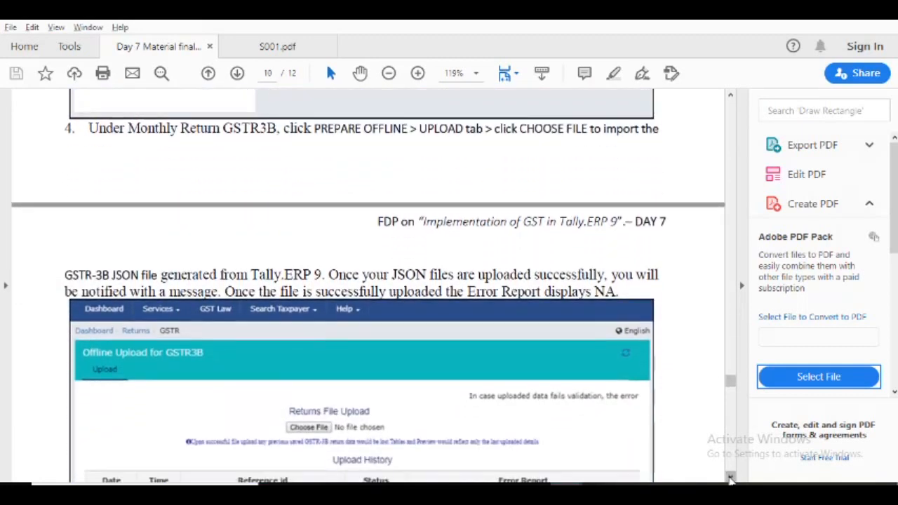
click(730, 478)
click(730, 479)
click(730, 479)
click(731, 479)
click(731, 478)
click(730, 479)
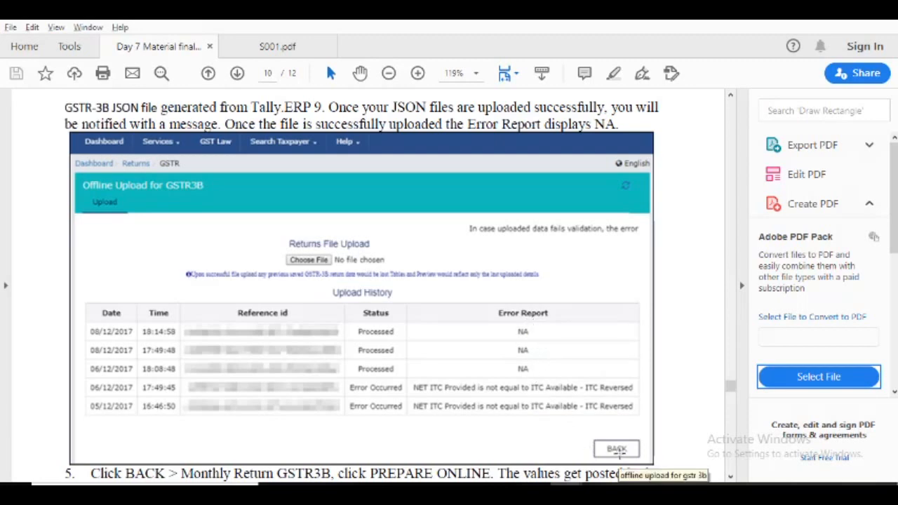
Read Steps 5 and 6 on PREPARE ONLINE and SAVE GSTR3B, and examine the GSTR-3B Monthly Return sample.
click(730, 477)
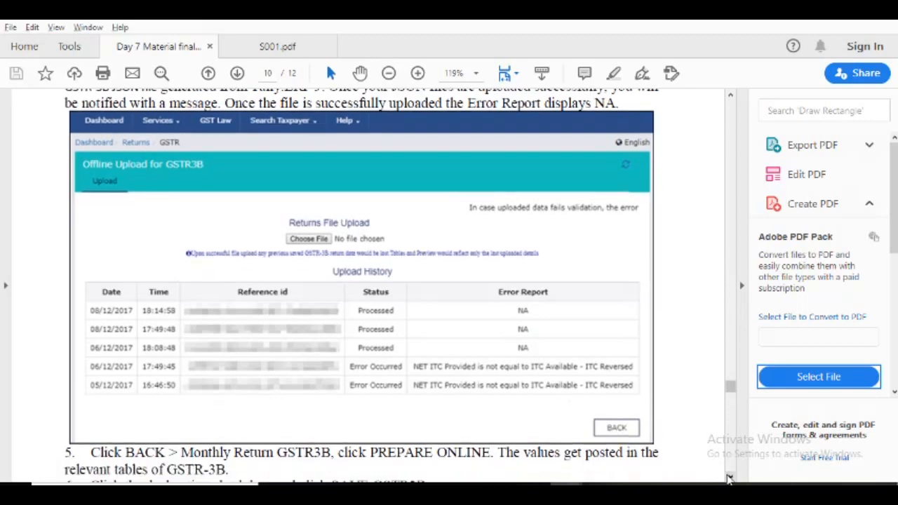
click(729, 478)
click(730, 479)
click(730, 479)
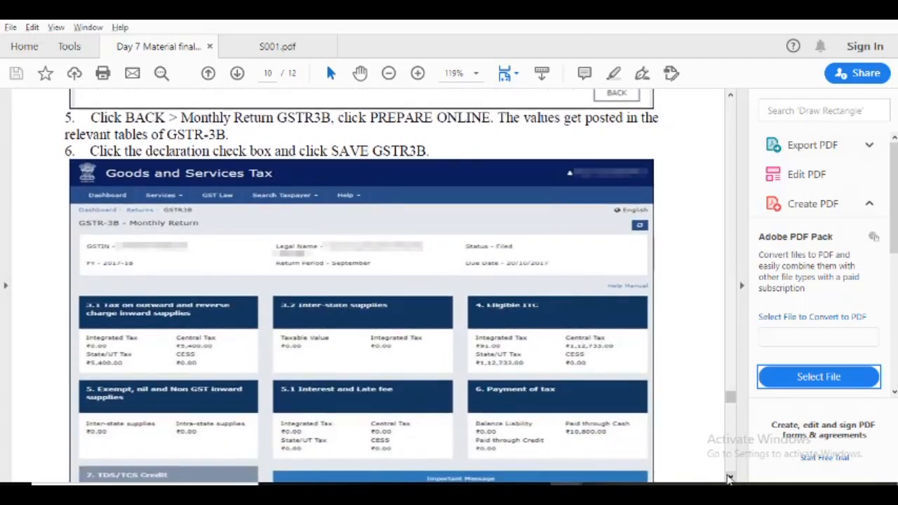
click(730, 478)
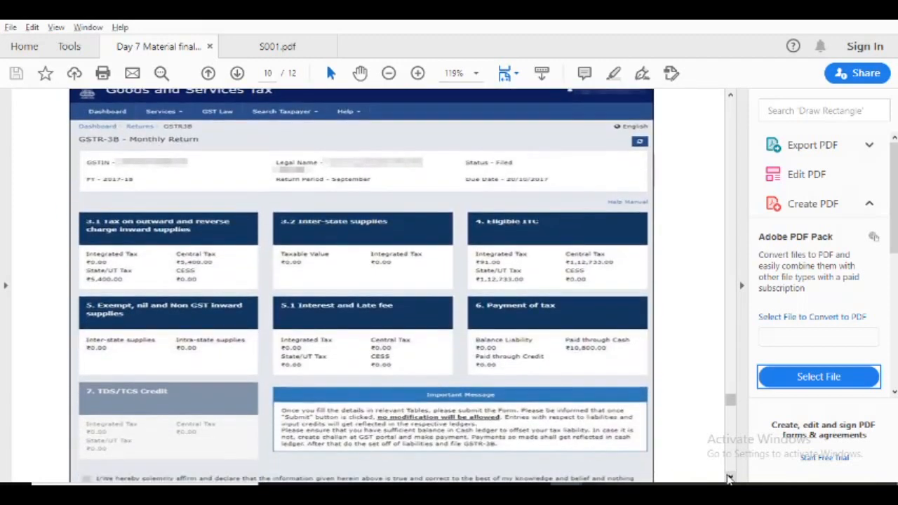
click(730, 479)
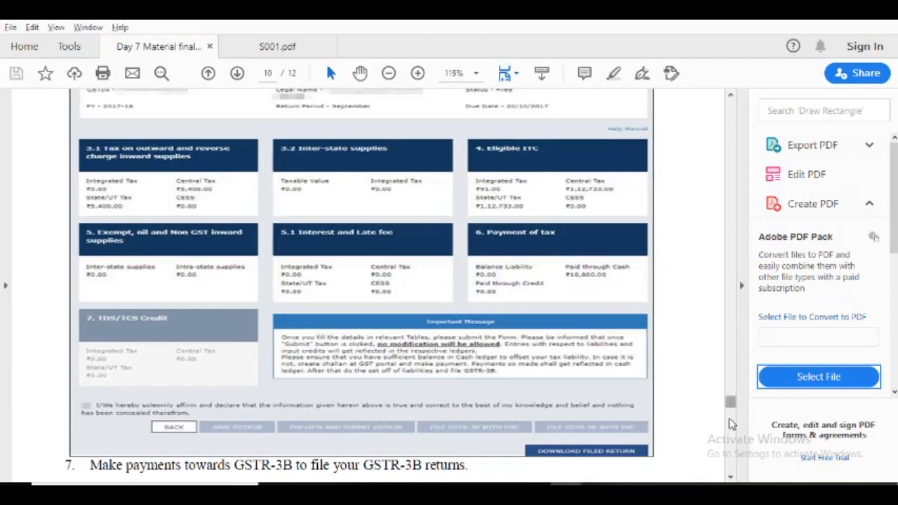
Read Steps 7 to 9 on submitting and filing GSTR-3B, and the payment instructions for creating a challan.
click(731, 476)
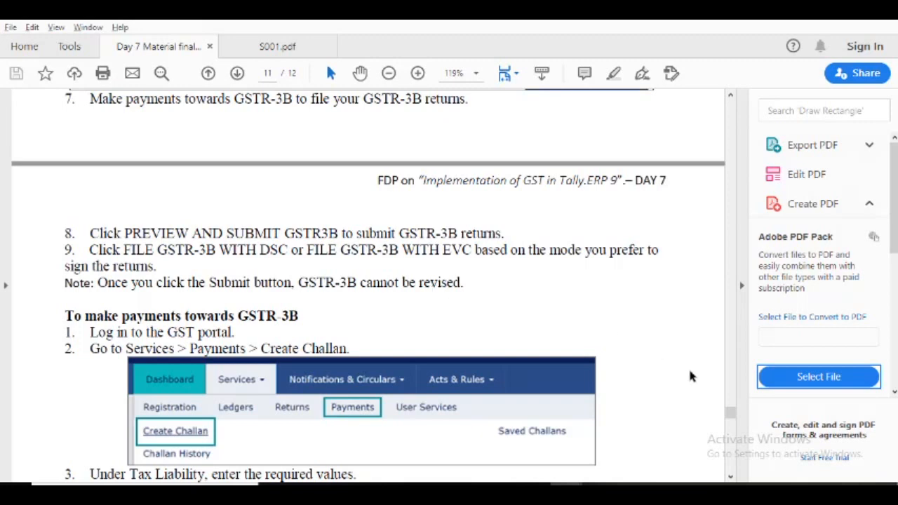
click(731, 477)
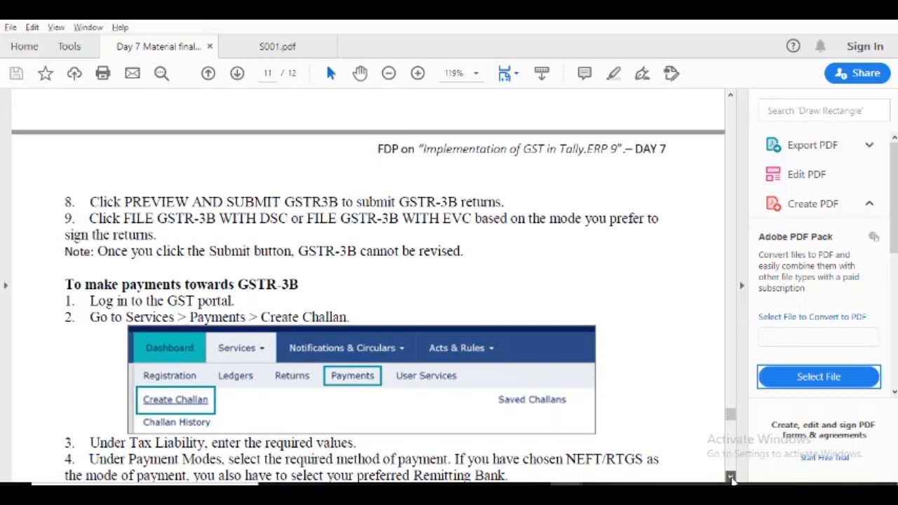
click(731, 478)
click(731, 478)
click(731, 478)
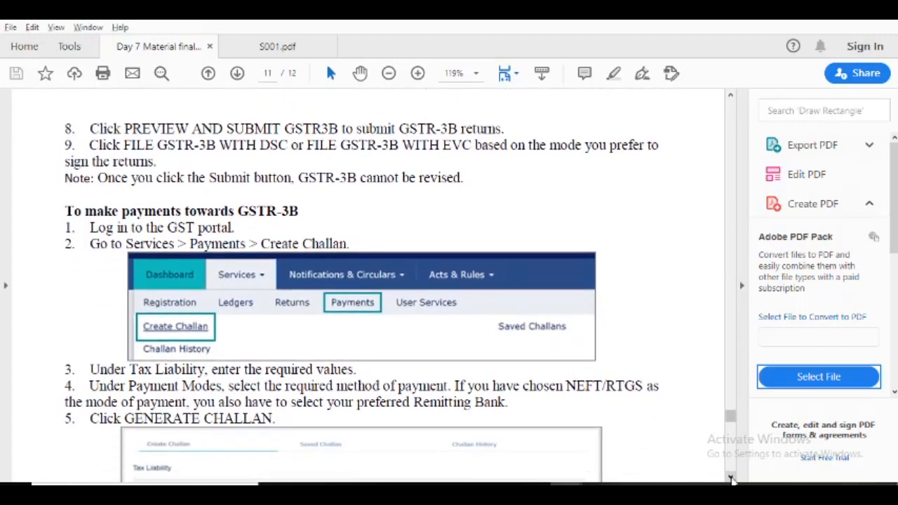
click(731, 478)
click(731, 478)
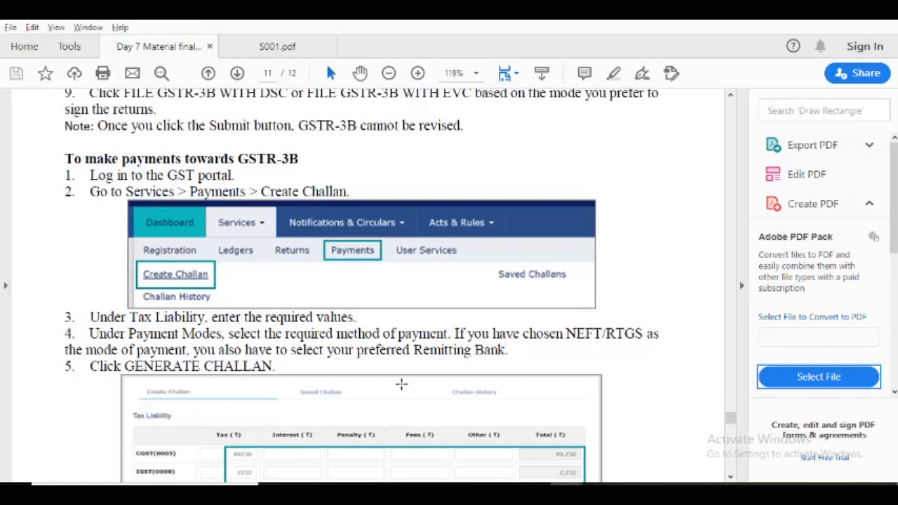
Examine the challan samples and remaining payment steps to the end of GSTR-3B filing, and return to the document's first page.
drag(732, 478, 732, 478)
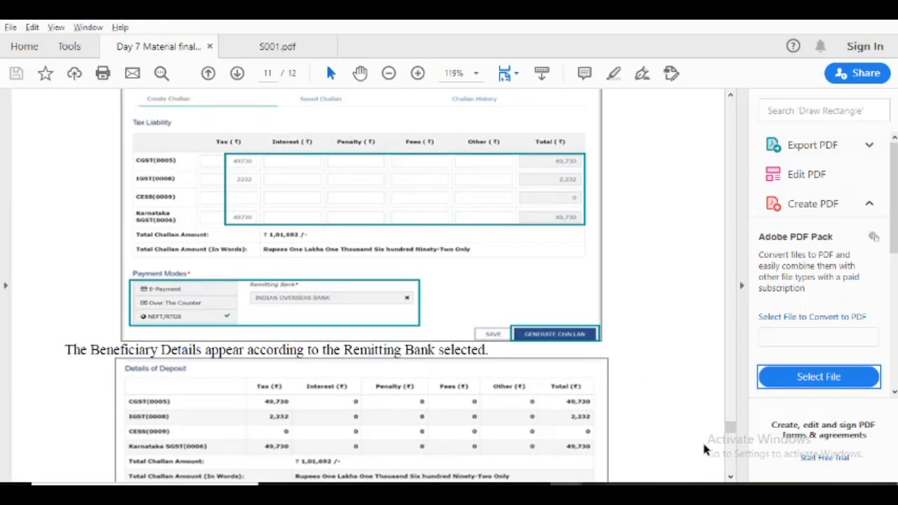
drag(730, 477, 731, 477)
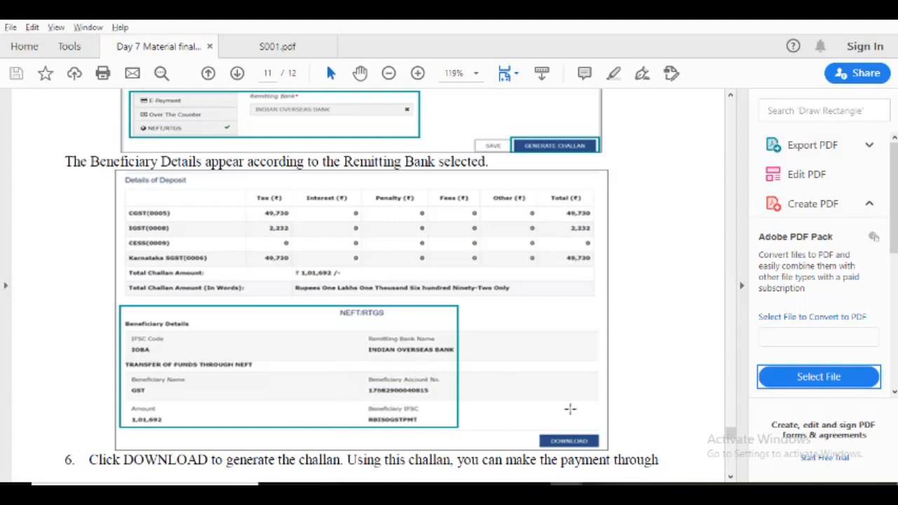
click(732, 478)
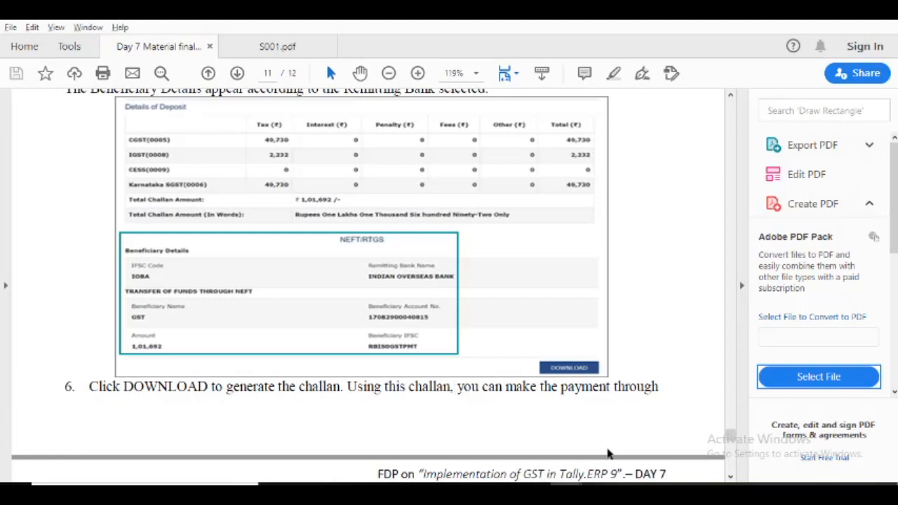
click(730, 477)
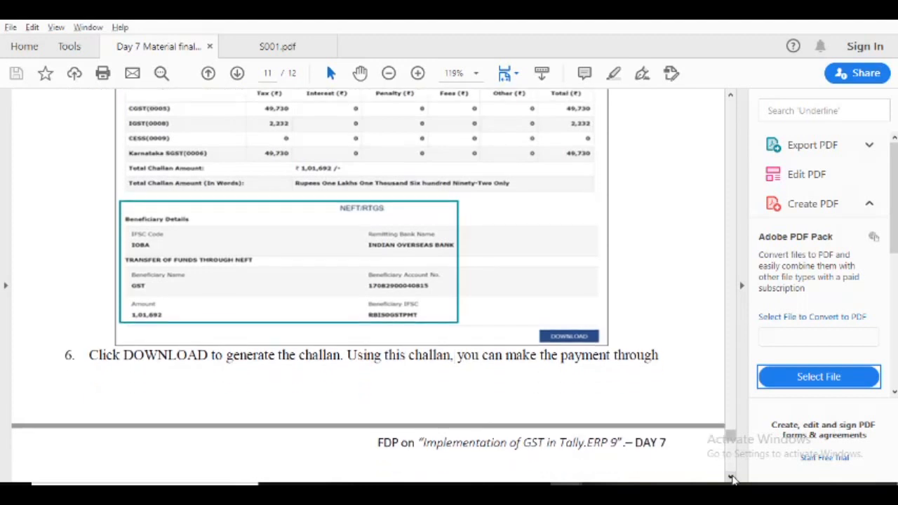
click(732, 478)
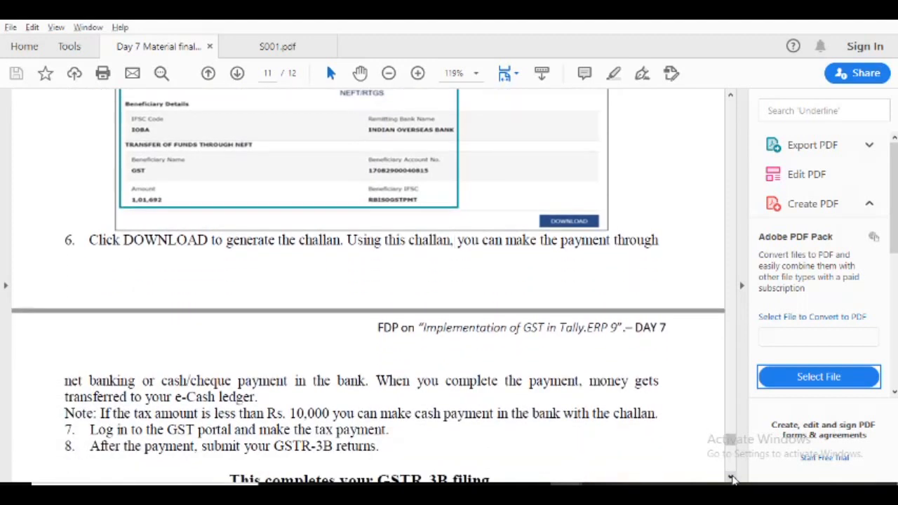
click(732, 478)
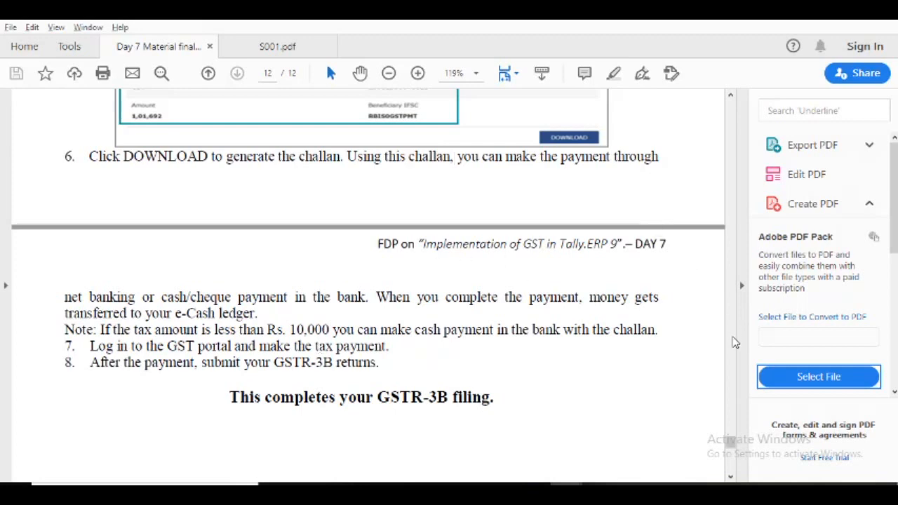
click(730, 116)
drag(730, 116, 731, 102)
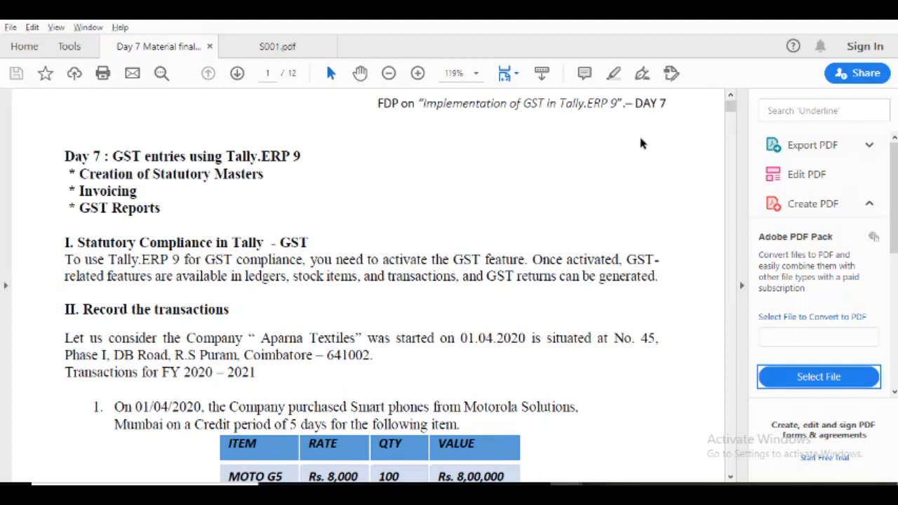